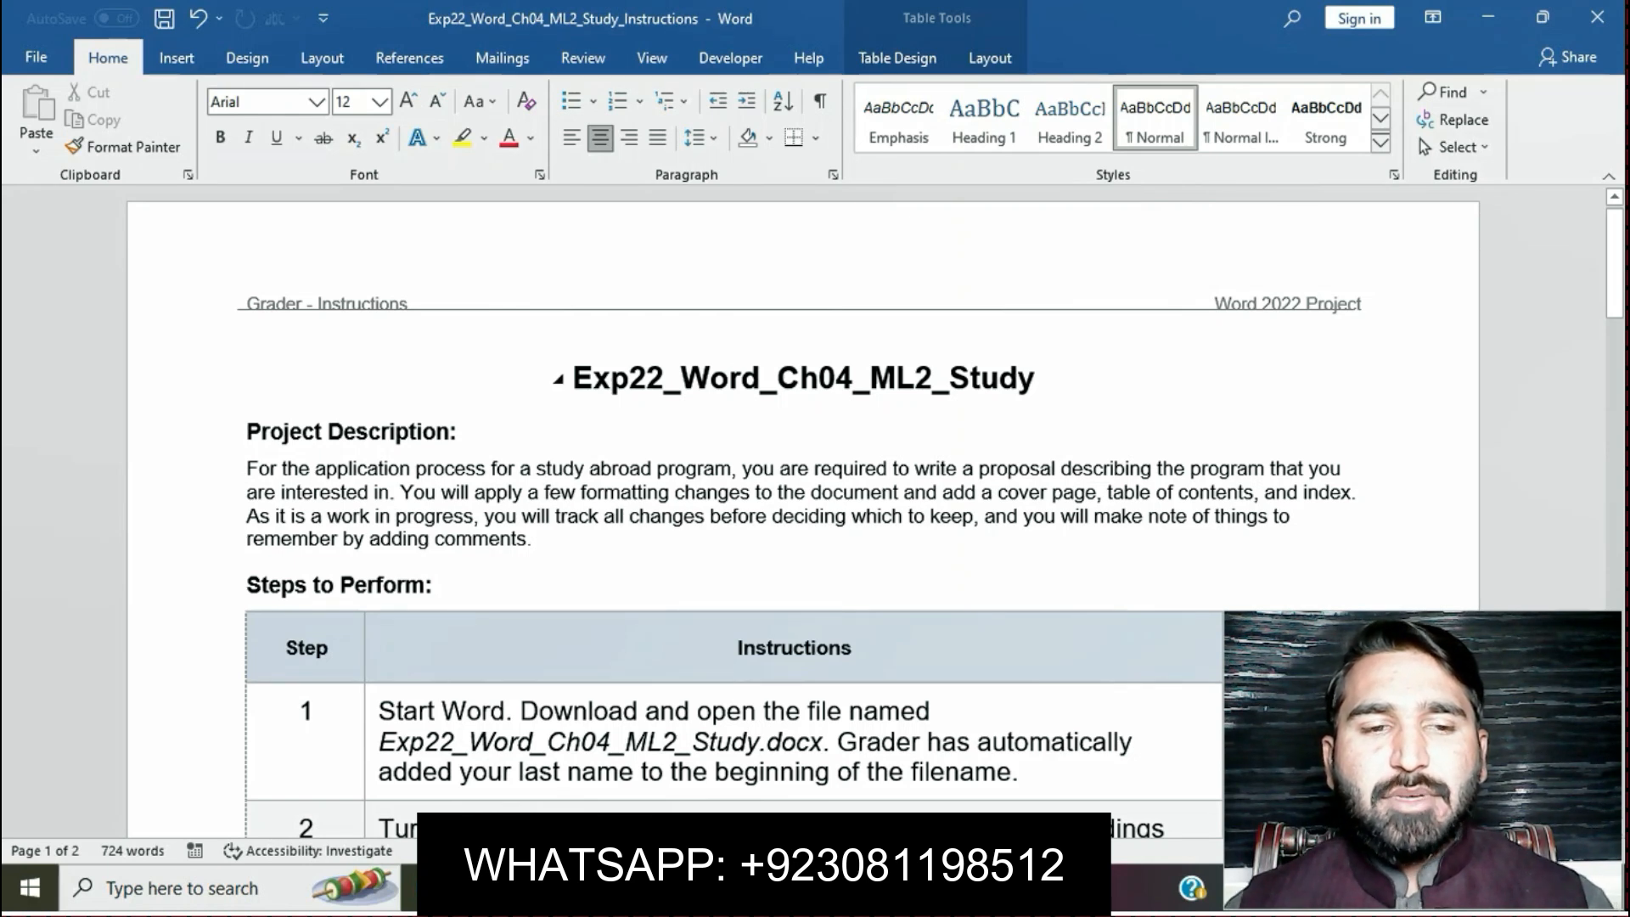
Step: Highlight the title Exp22_Word_Ch04_ML2_Study in yellow
drag(573, 378, 1054, 378)
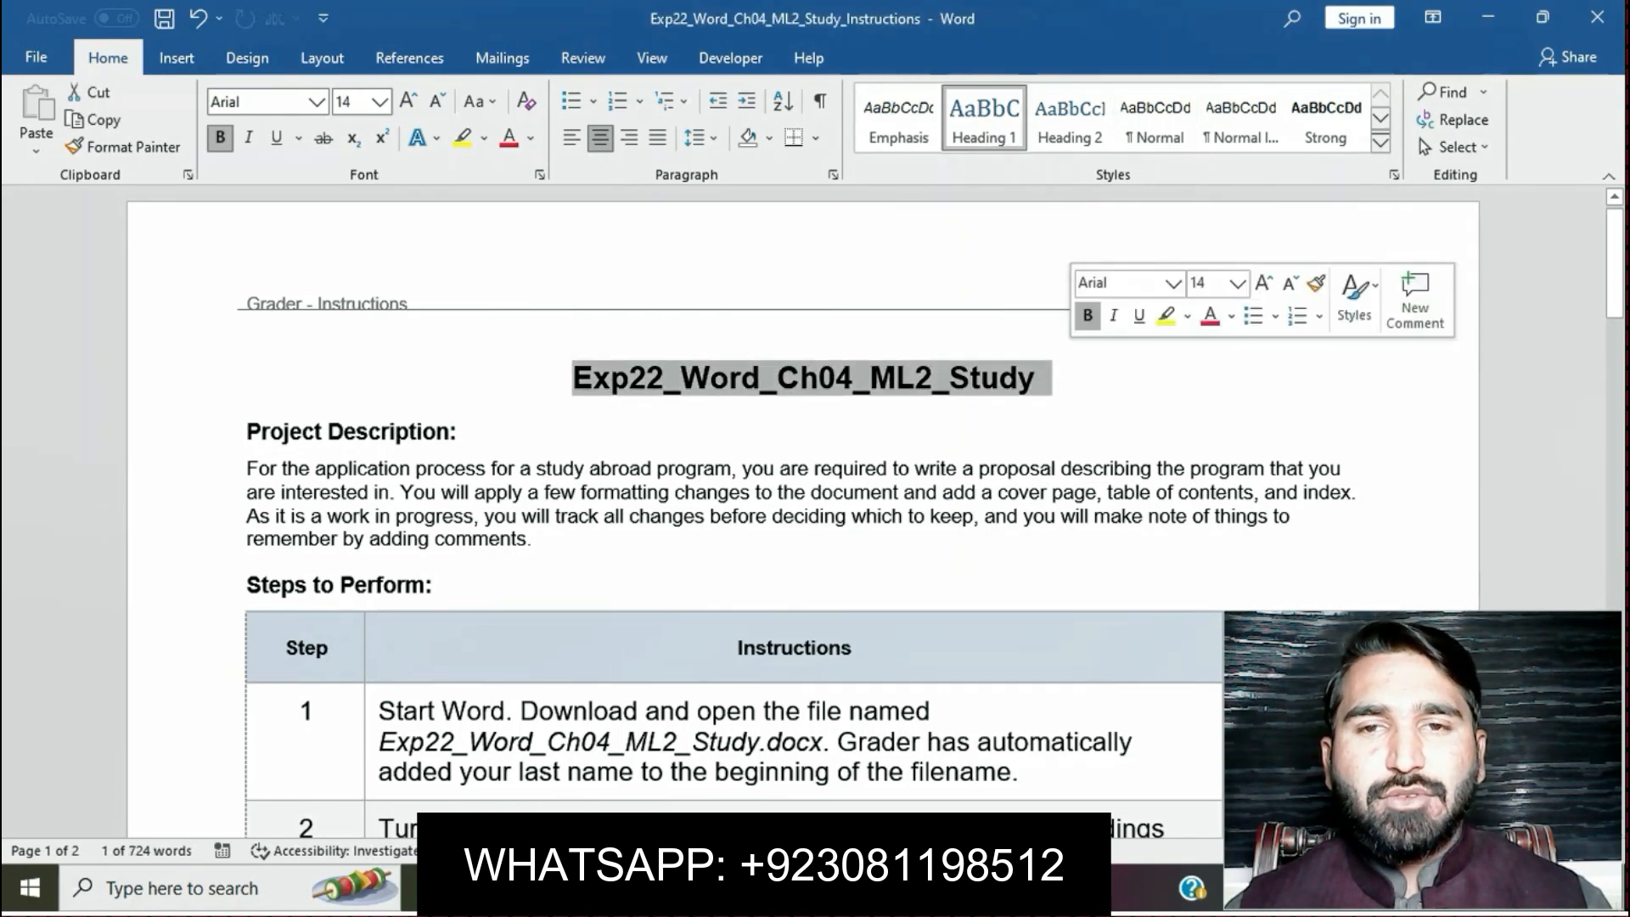
click(1167, 316)
click(990, 469)
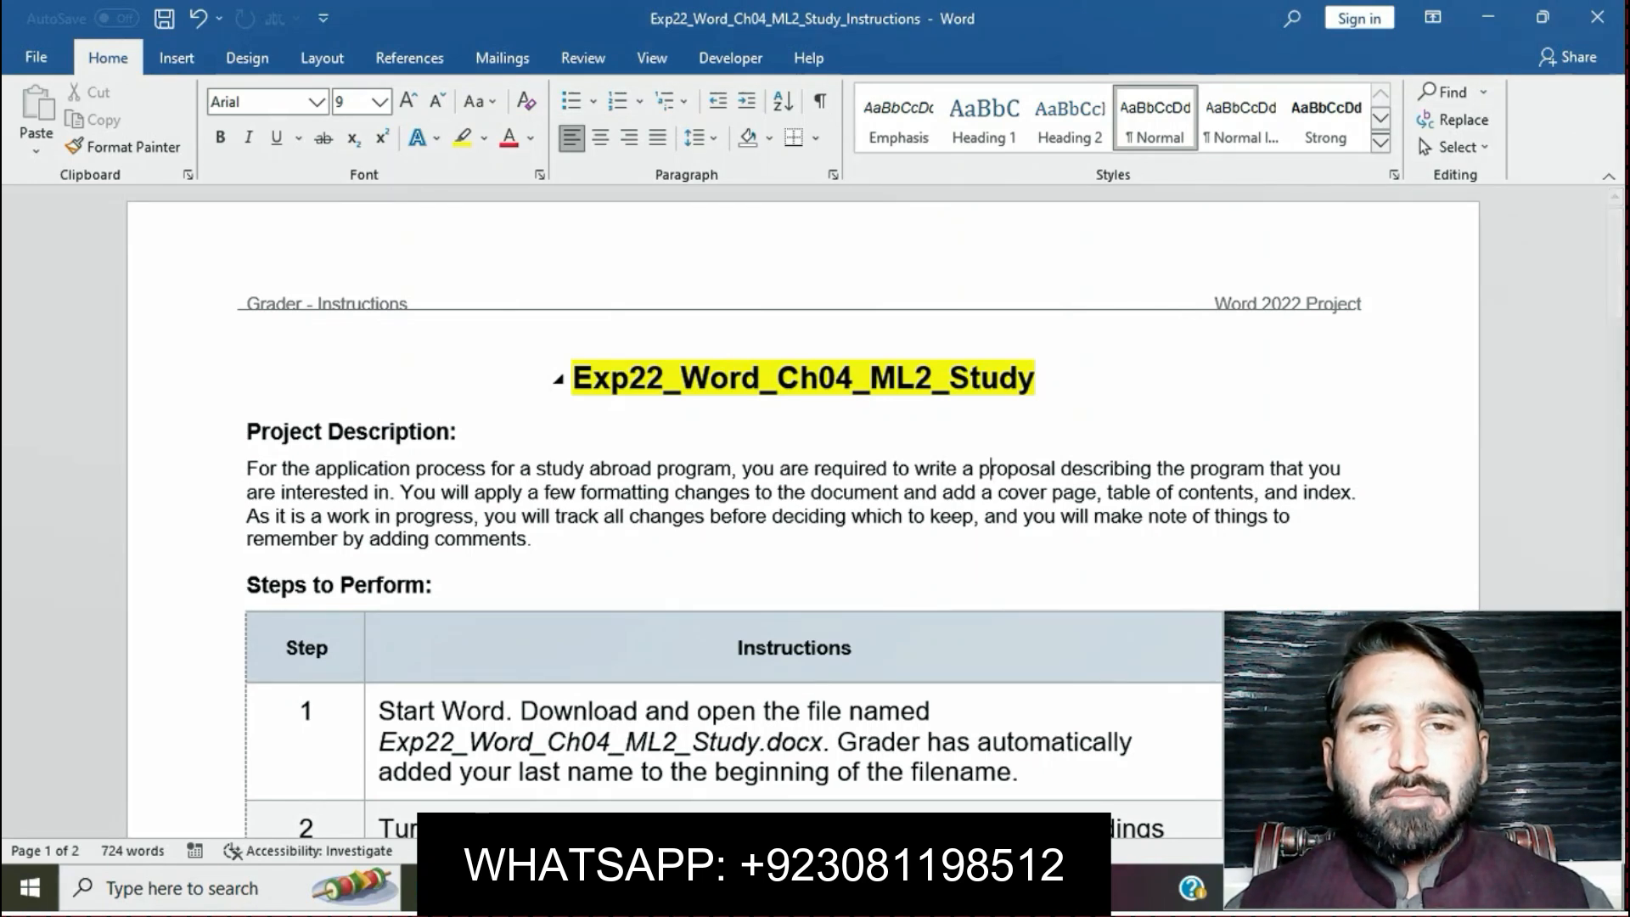
Step: Highlight the whole step 1 instruction in the Steps to Perform table in yellow
scroll(803, 509, down, 3)
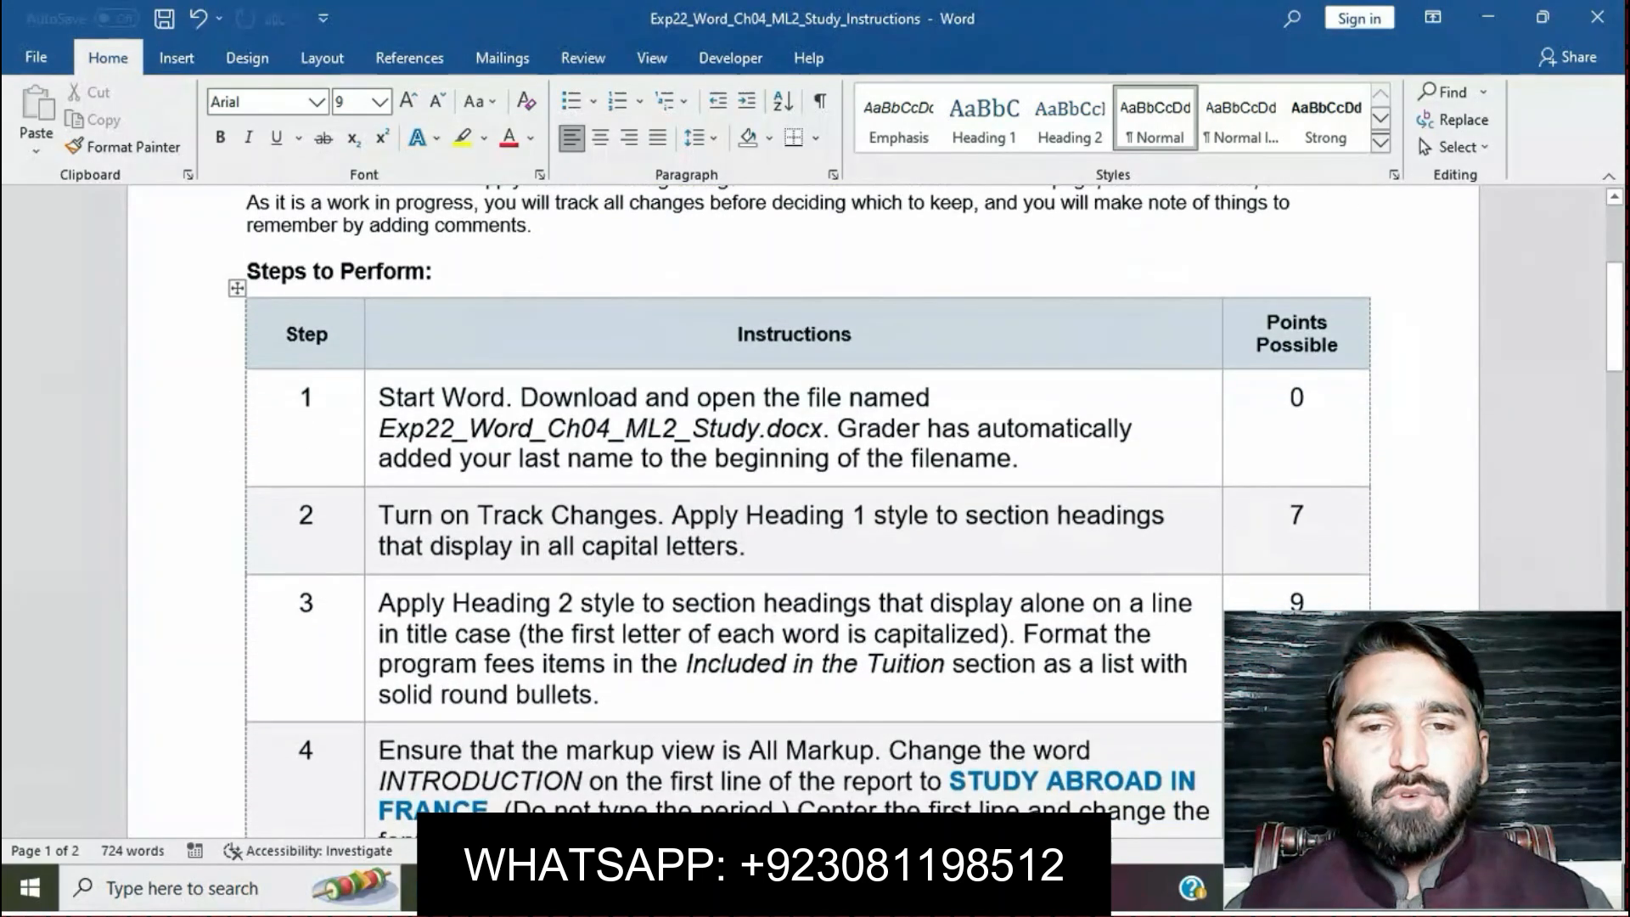
click(371, 412)
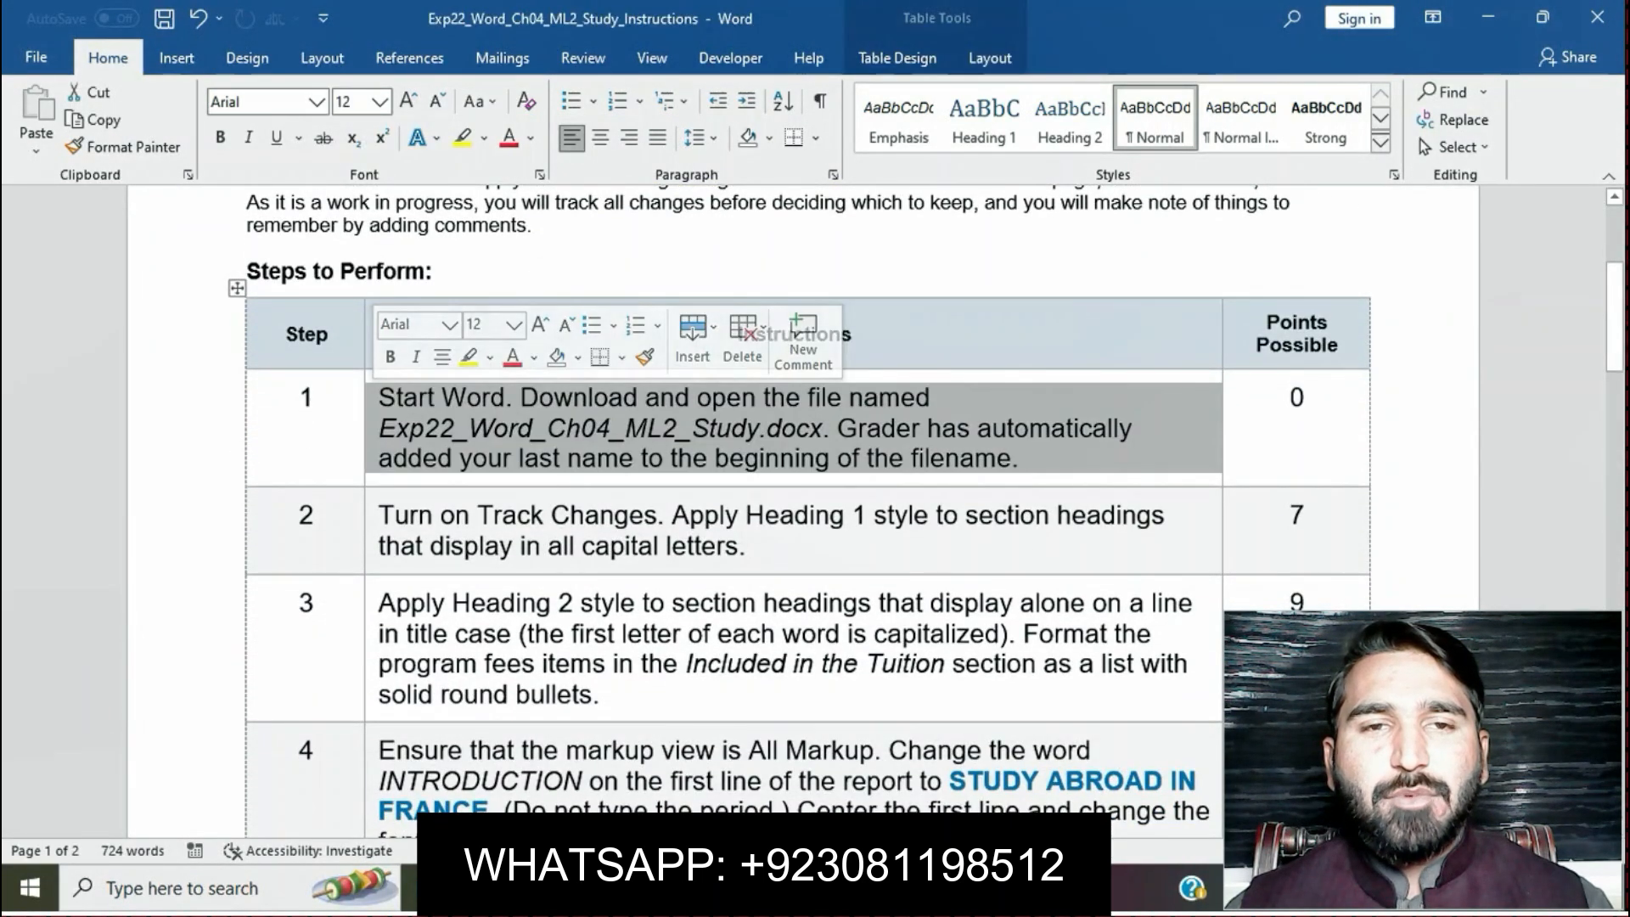
click(468, 357)
click(496, 428)
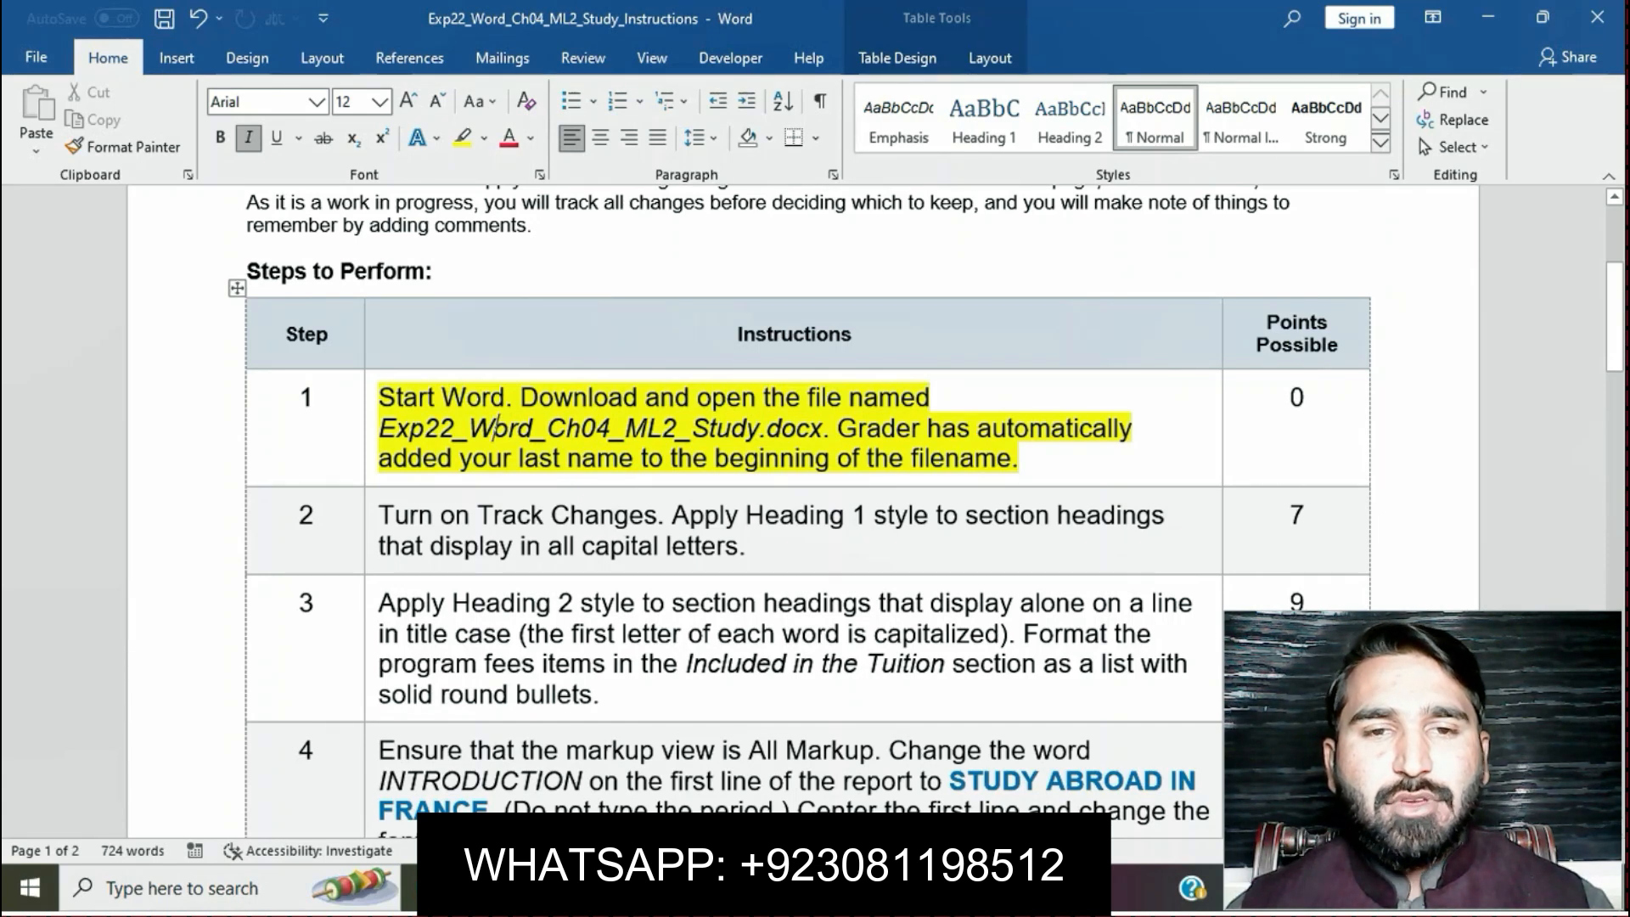
Step: Switch to the Exp22_Word_Ch04_ML2_StudyAbroad document and look through its sections, headings and comments
mouse_move(727, 888)
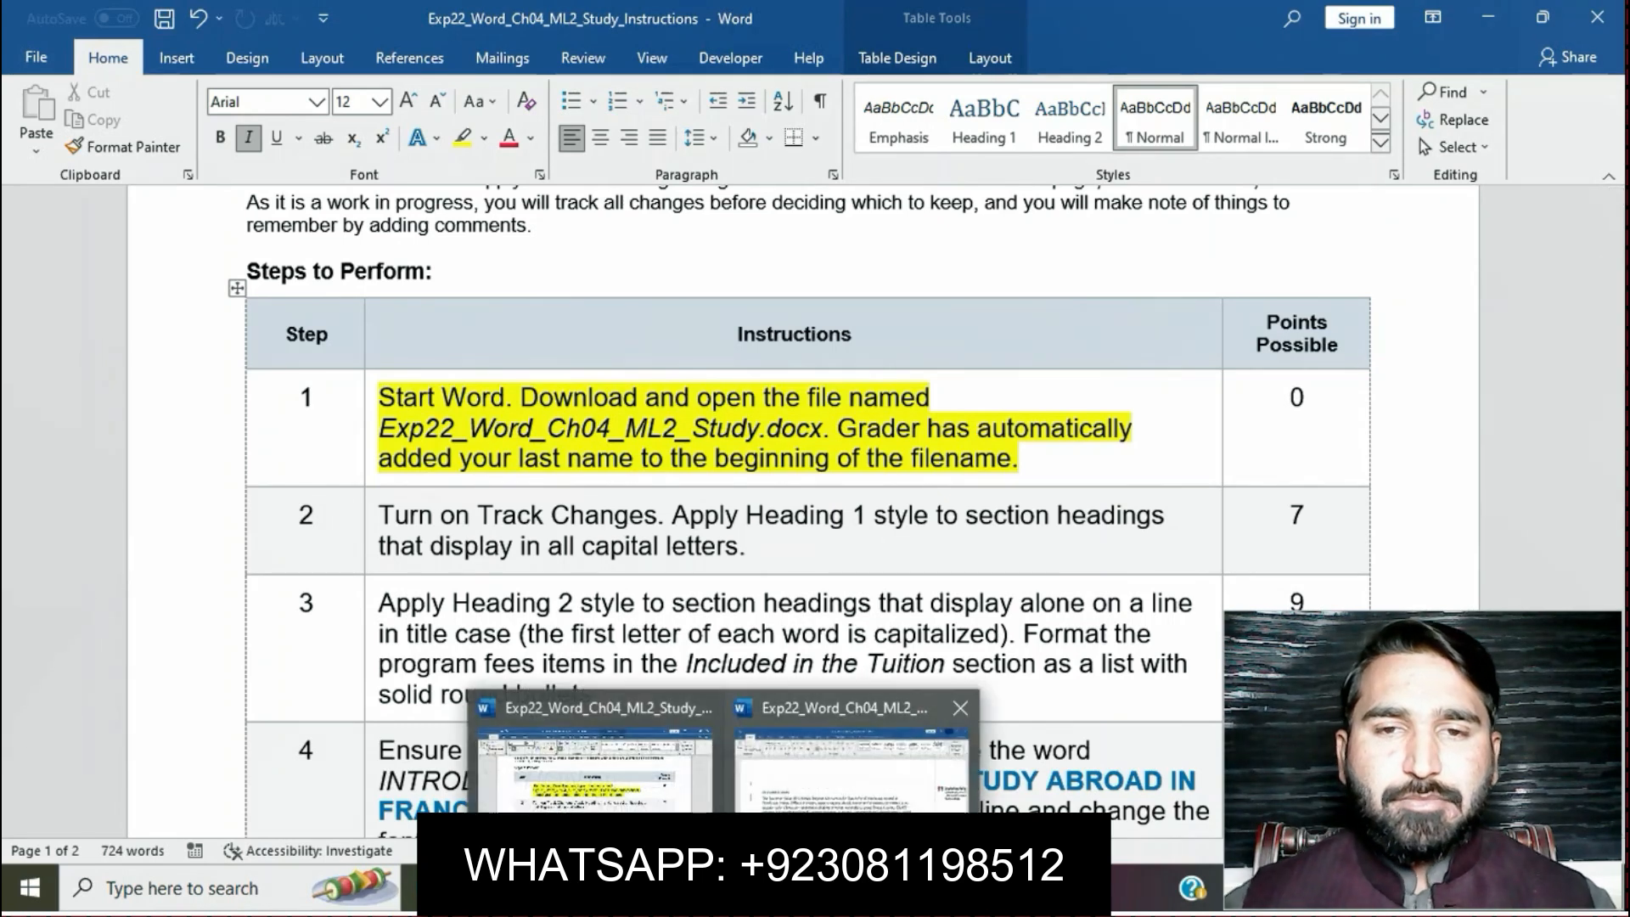
click(848, 753)
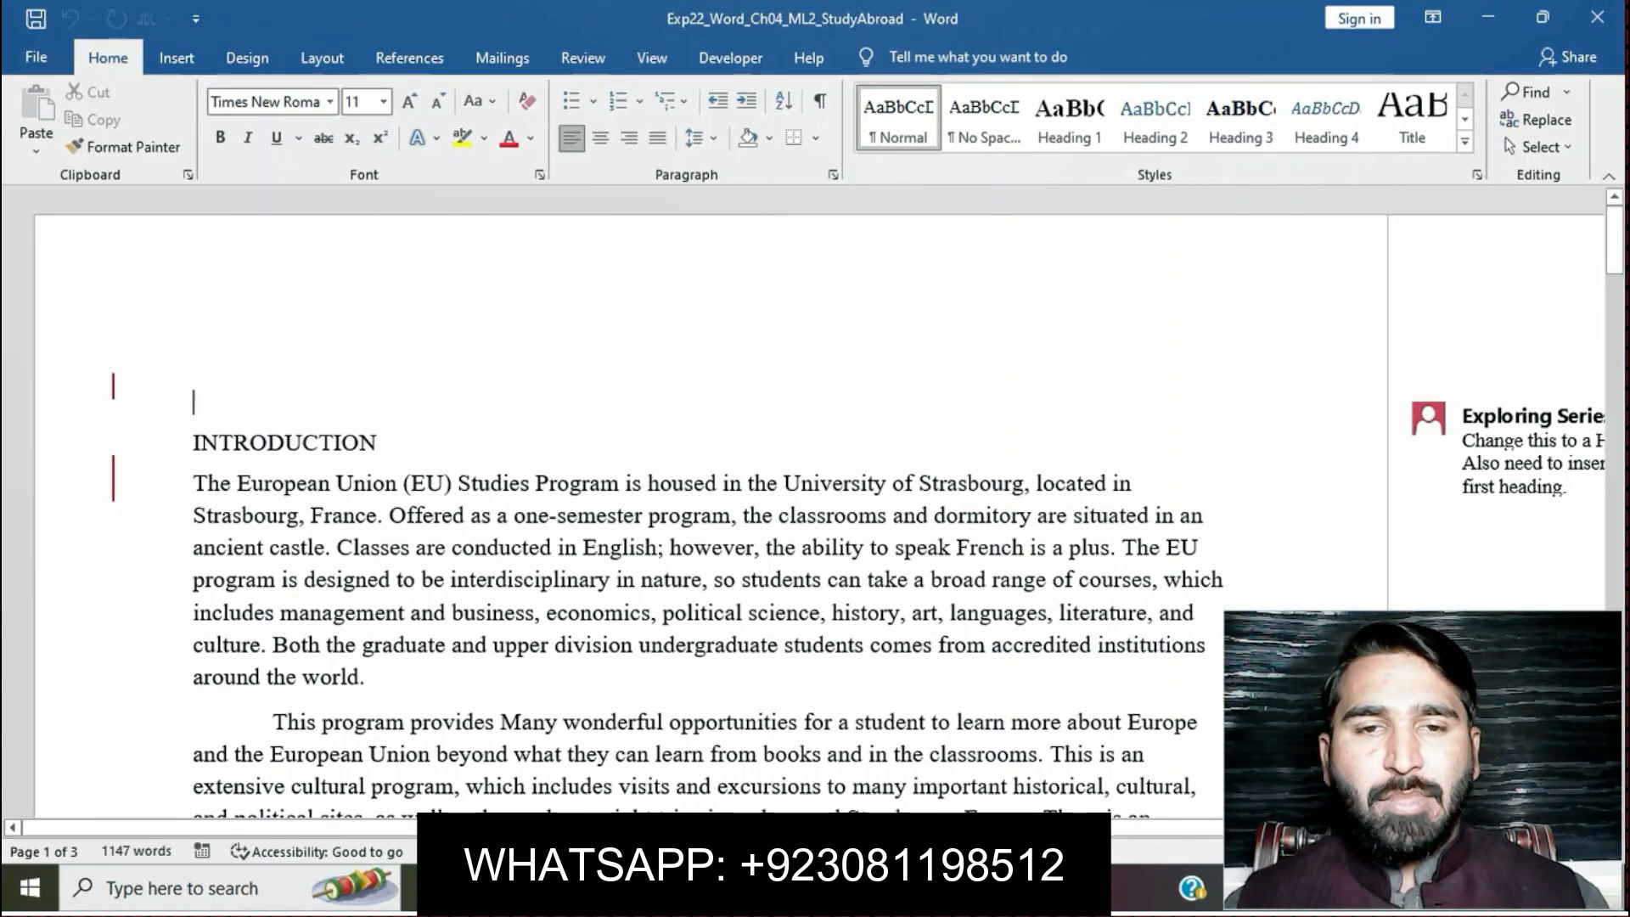
scroll(704, 509, down, 15)
scroll(705, 510, down, 15)
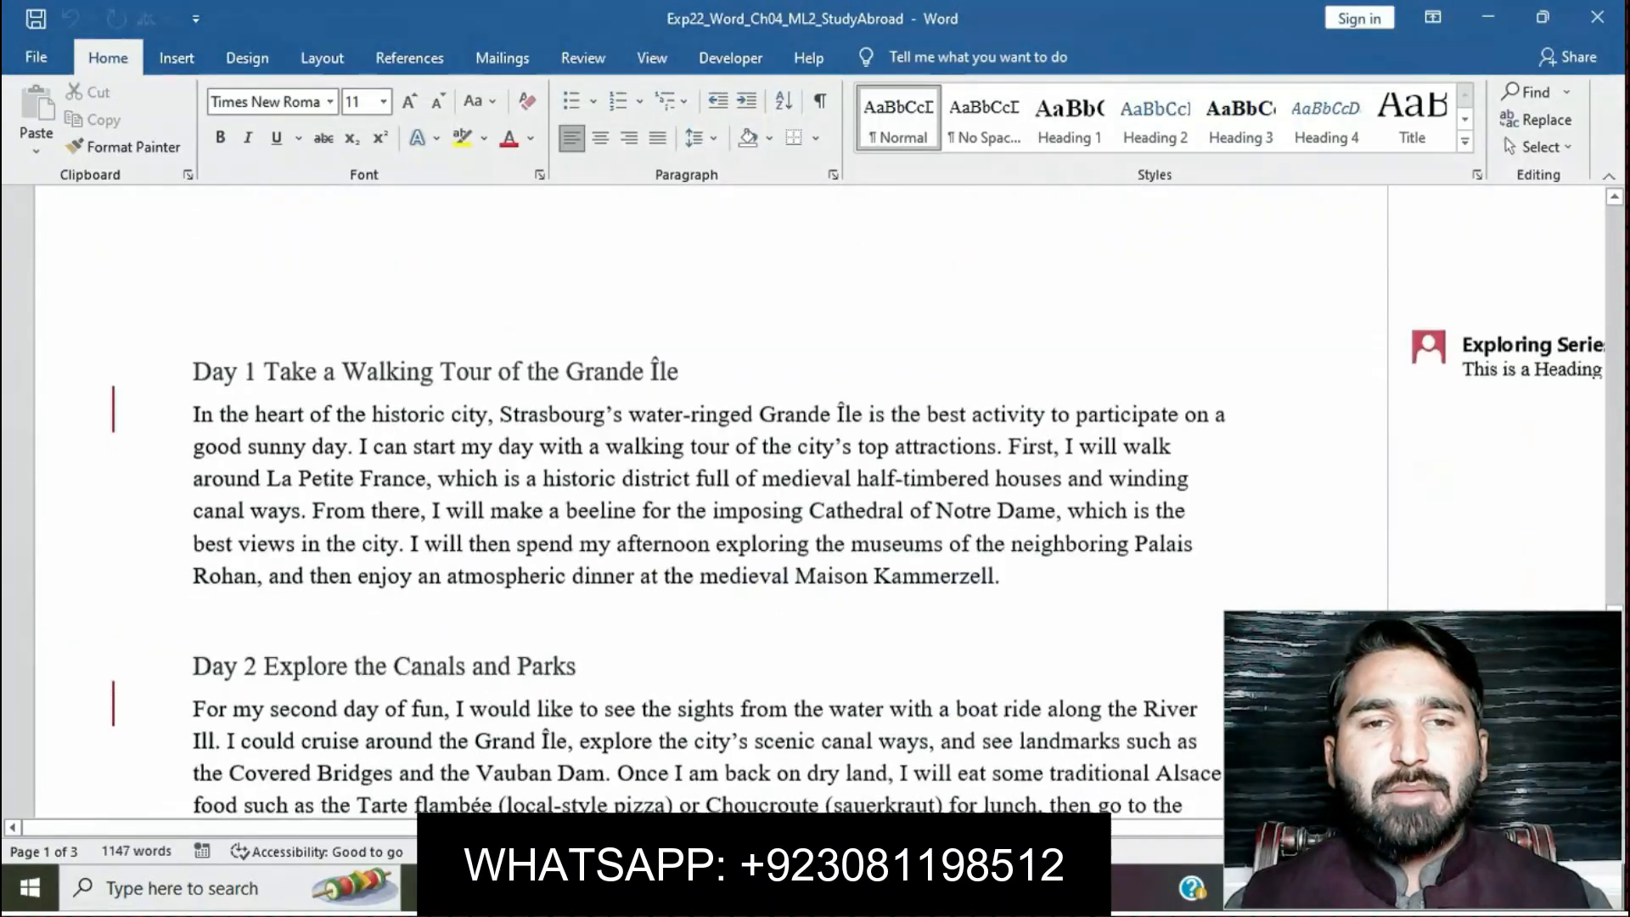
scroll(704, 510, down, 15)
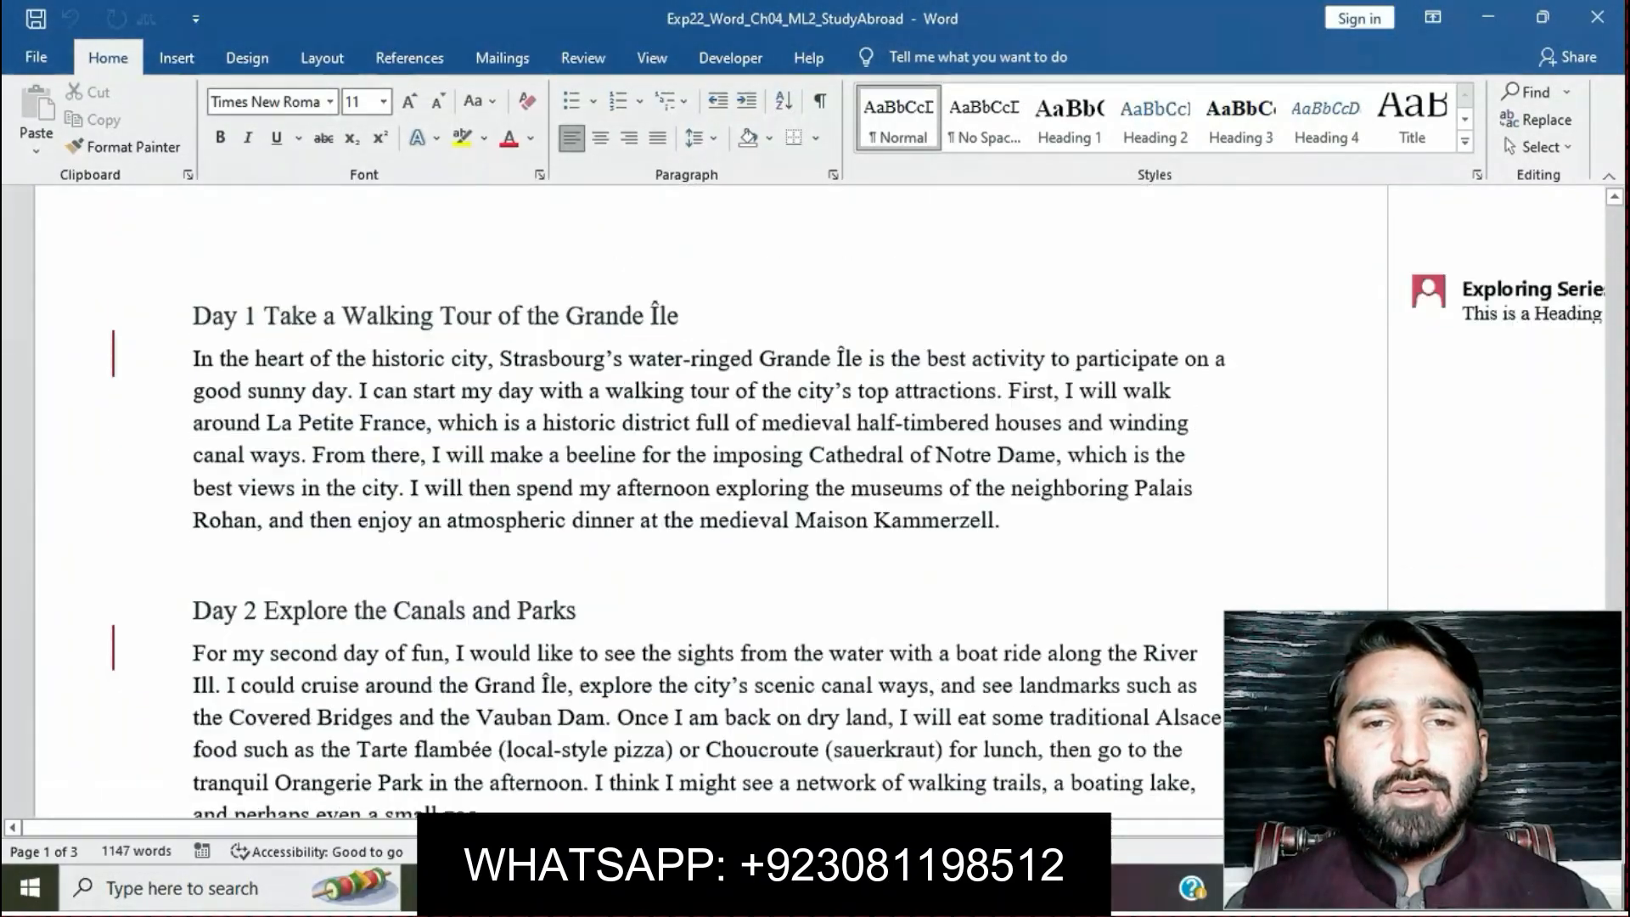
scroll(705, 510, up, 20)
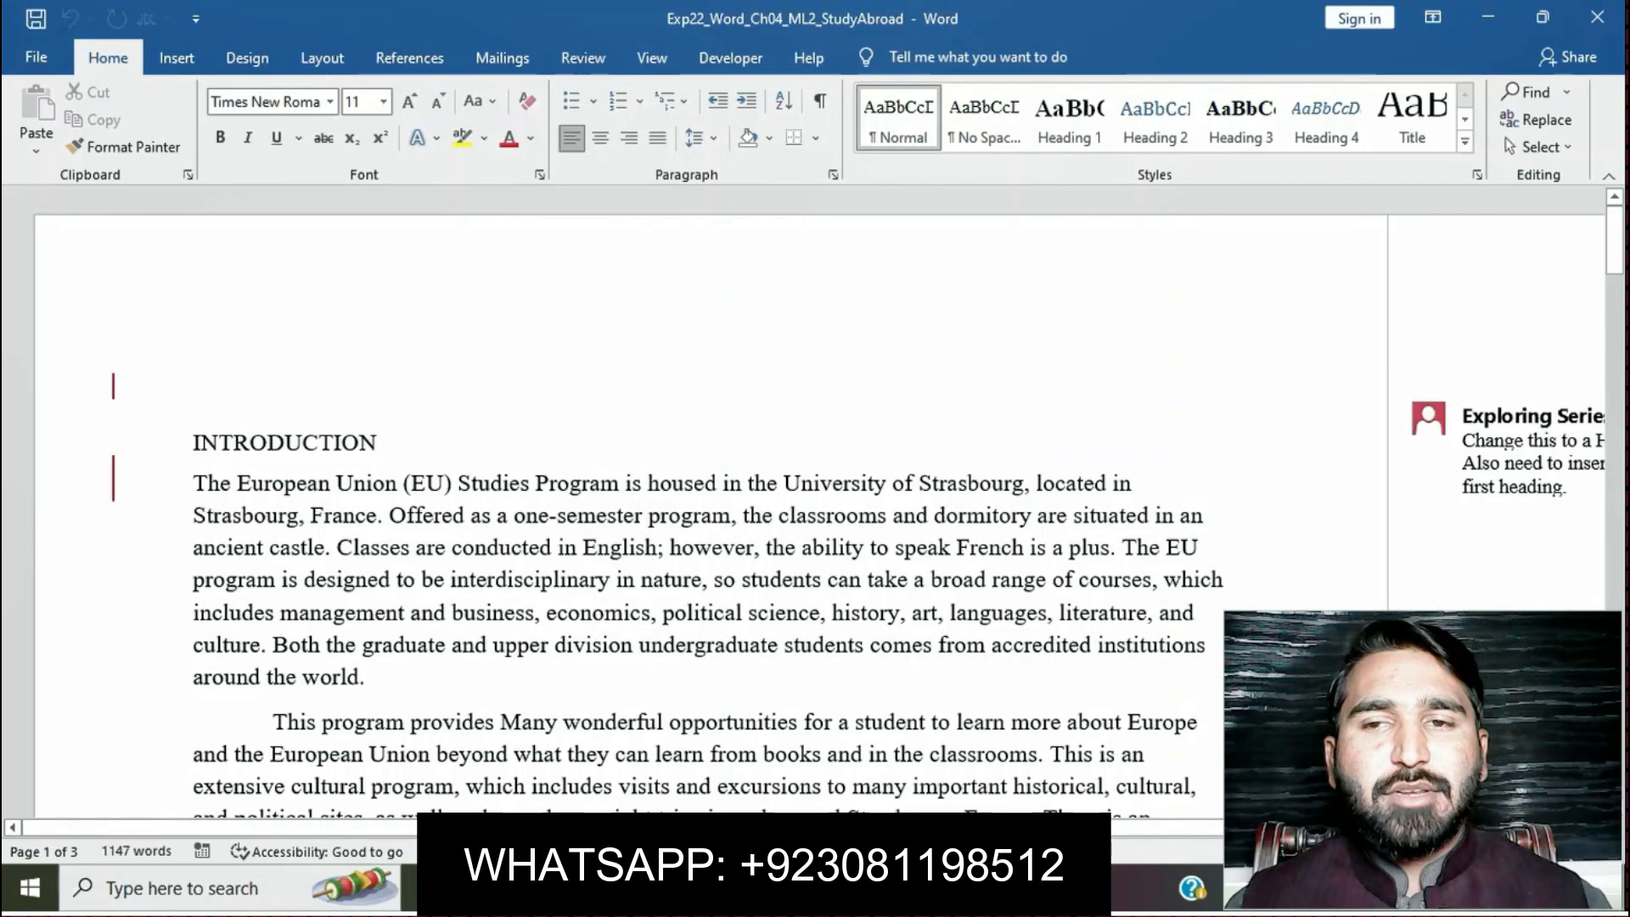
Step: Return to the instructions document and clear the highlight from the step 1 instruction
mouse_move(723, 889)
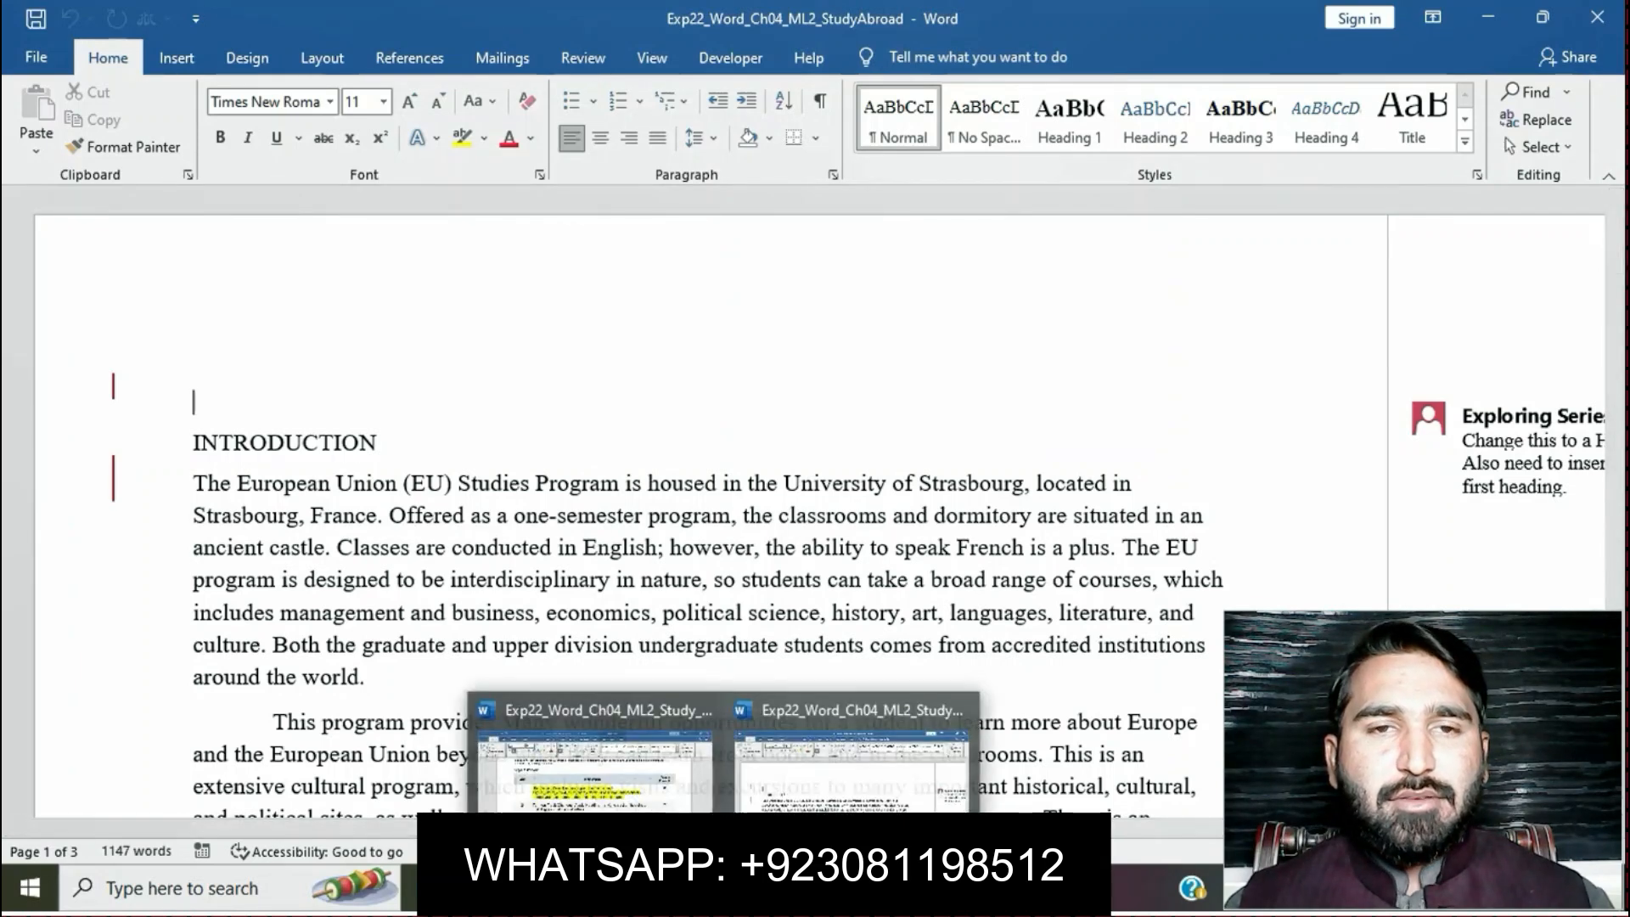
click(594, 764)
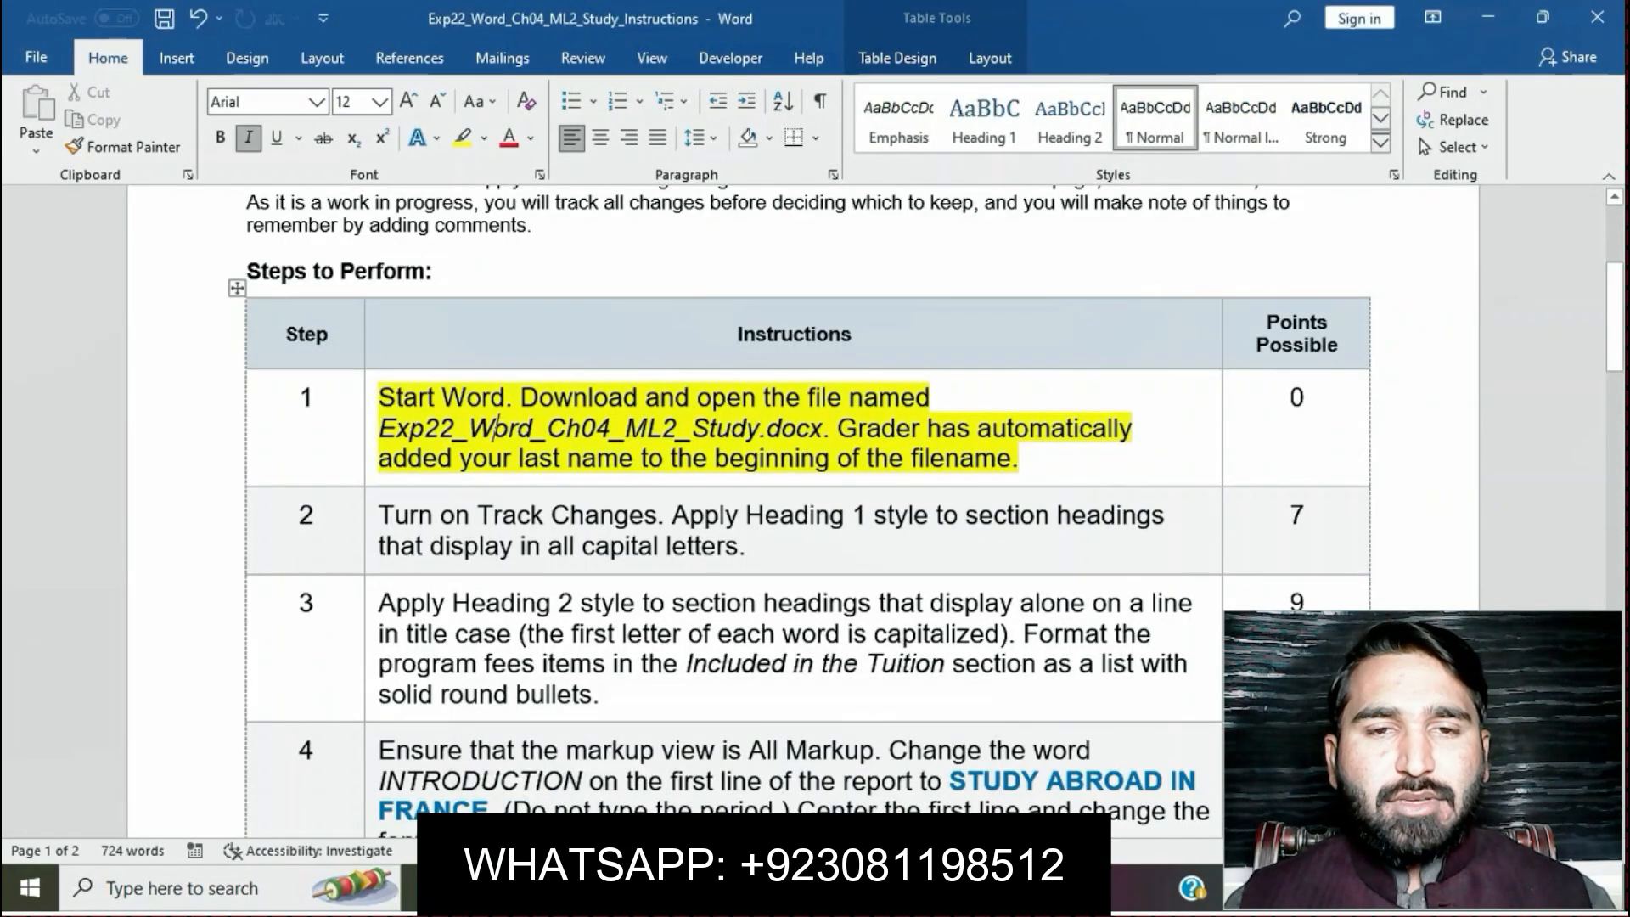
click(371, 403)
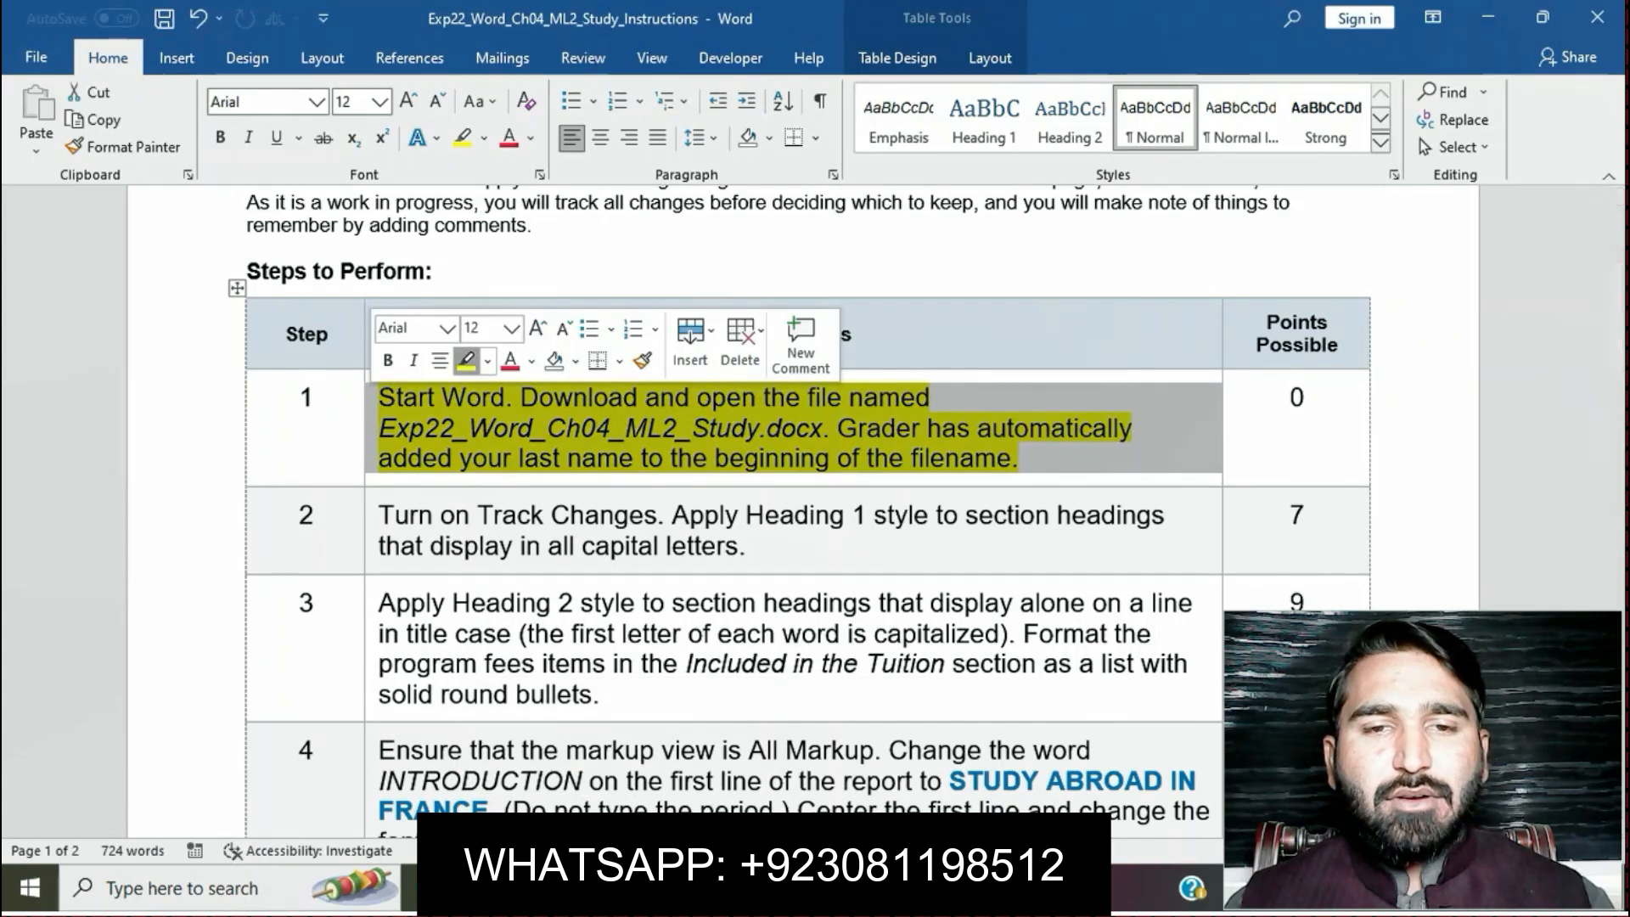
click(466, 361)
Step: Highlight the step 2 instruction in yellow and select its words "Turn on Track Changes"
scroll(800, 509, down, 3)
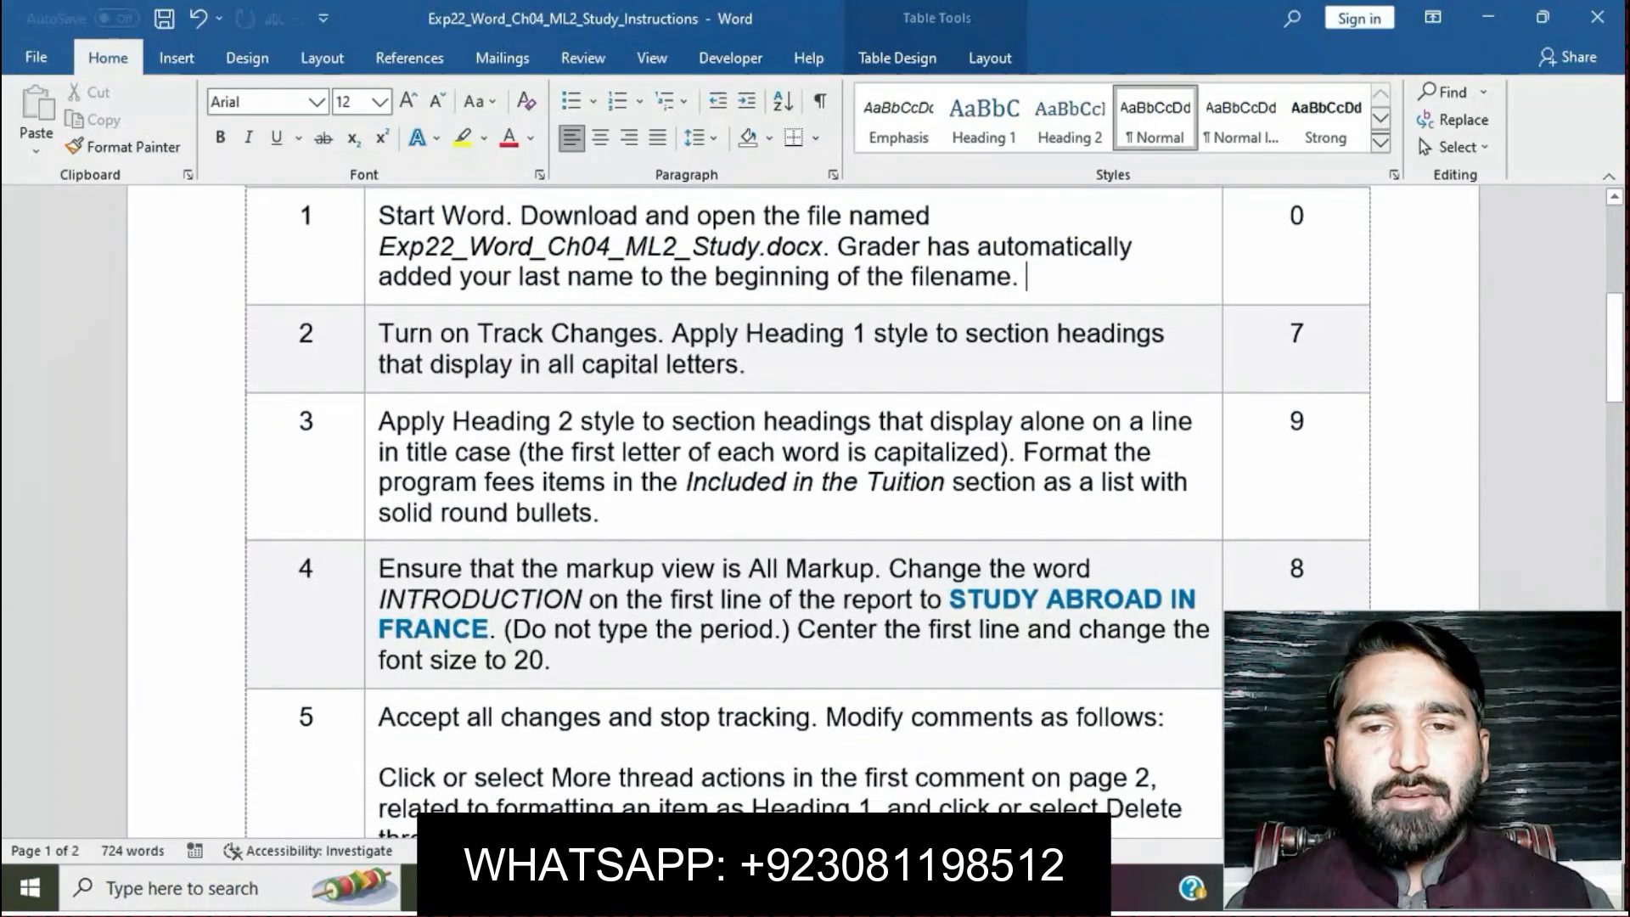
click(371, 341)
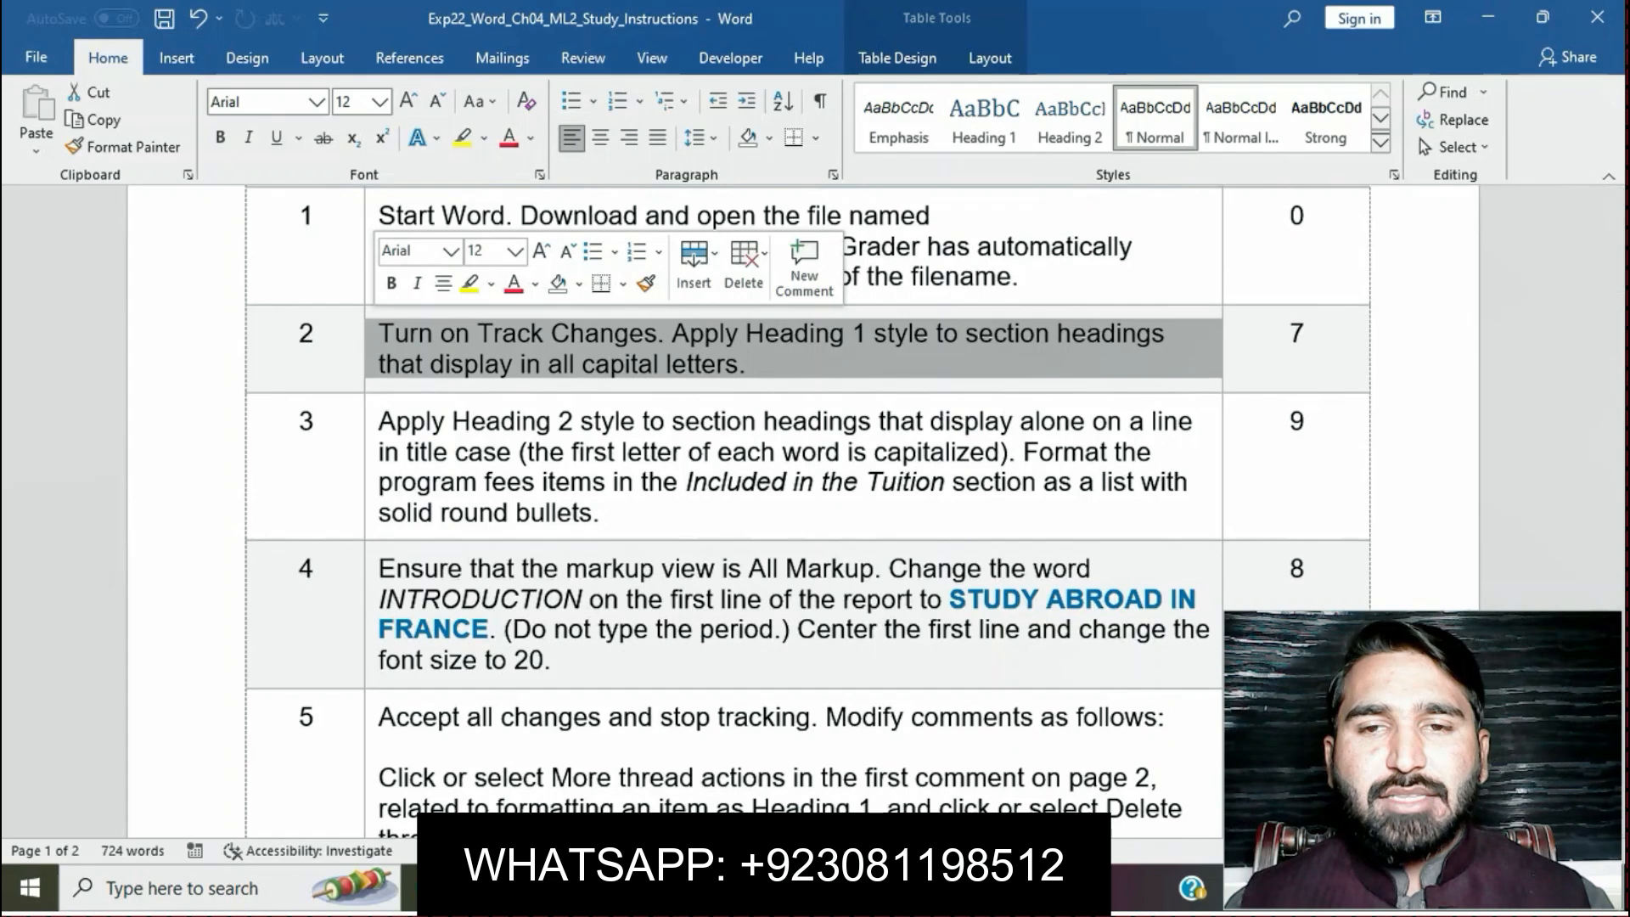
click(469, 283)
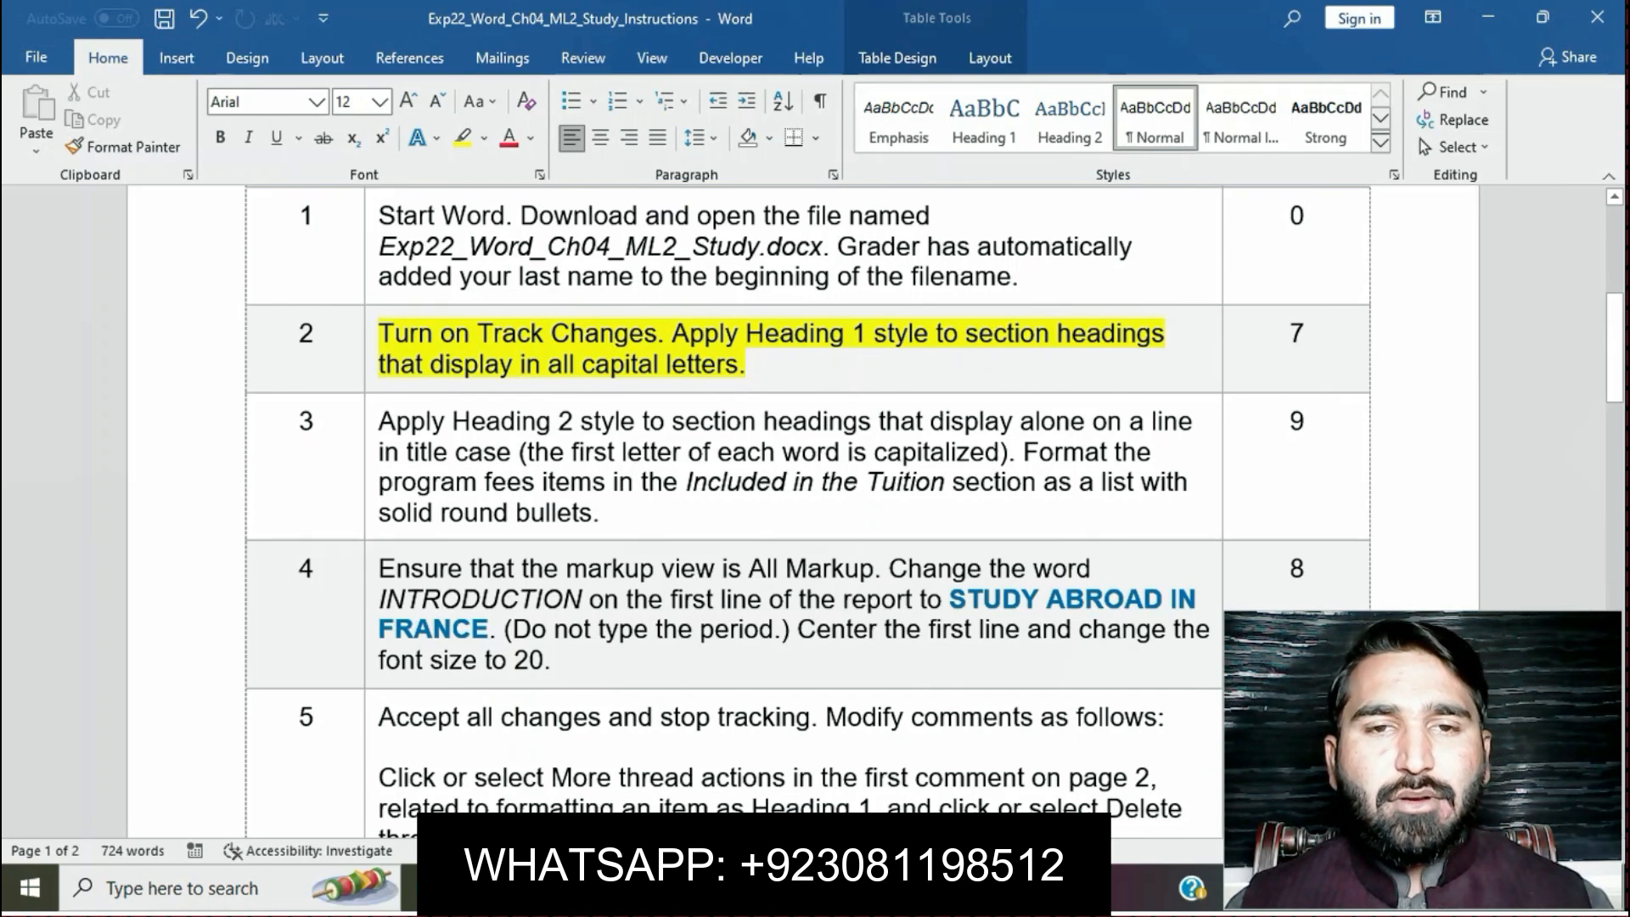
drag(379, 332, 658, 335)
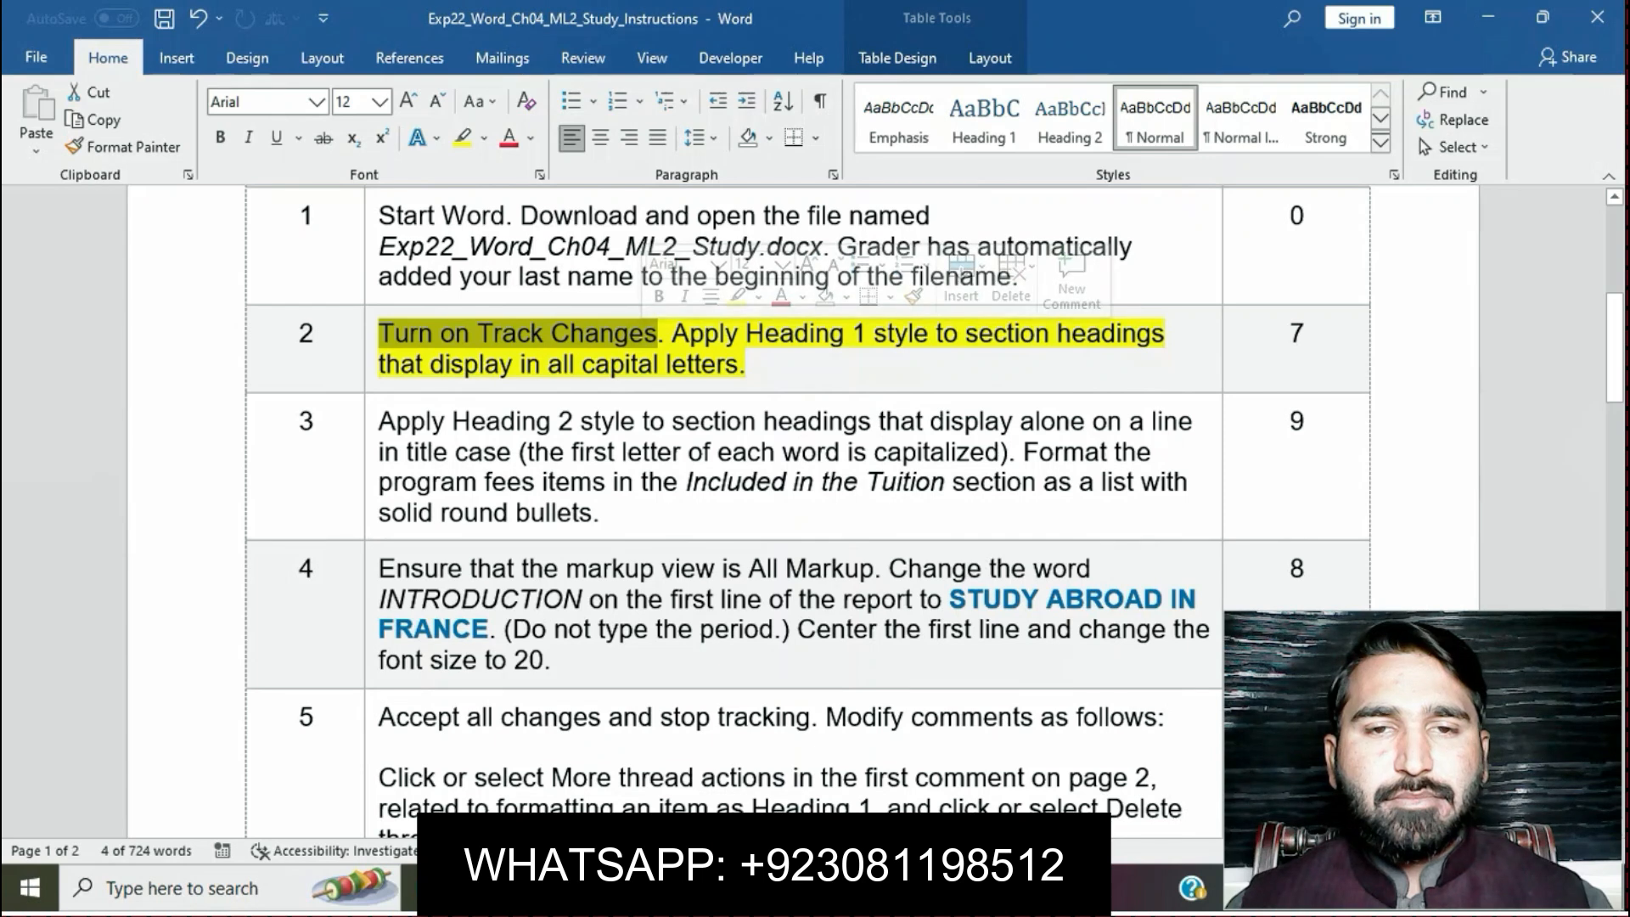
Step: Switch to the StudyAbroad document and try to turn on Track Changes for everyone
mouse_move(710, 888)
click(849, 747)
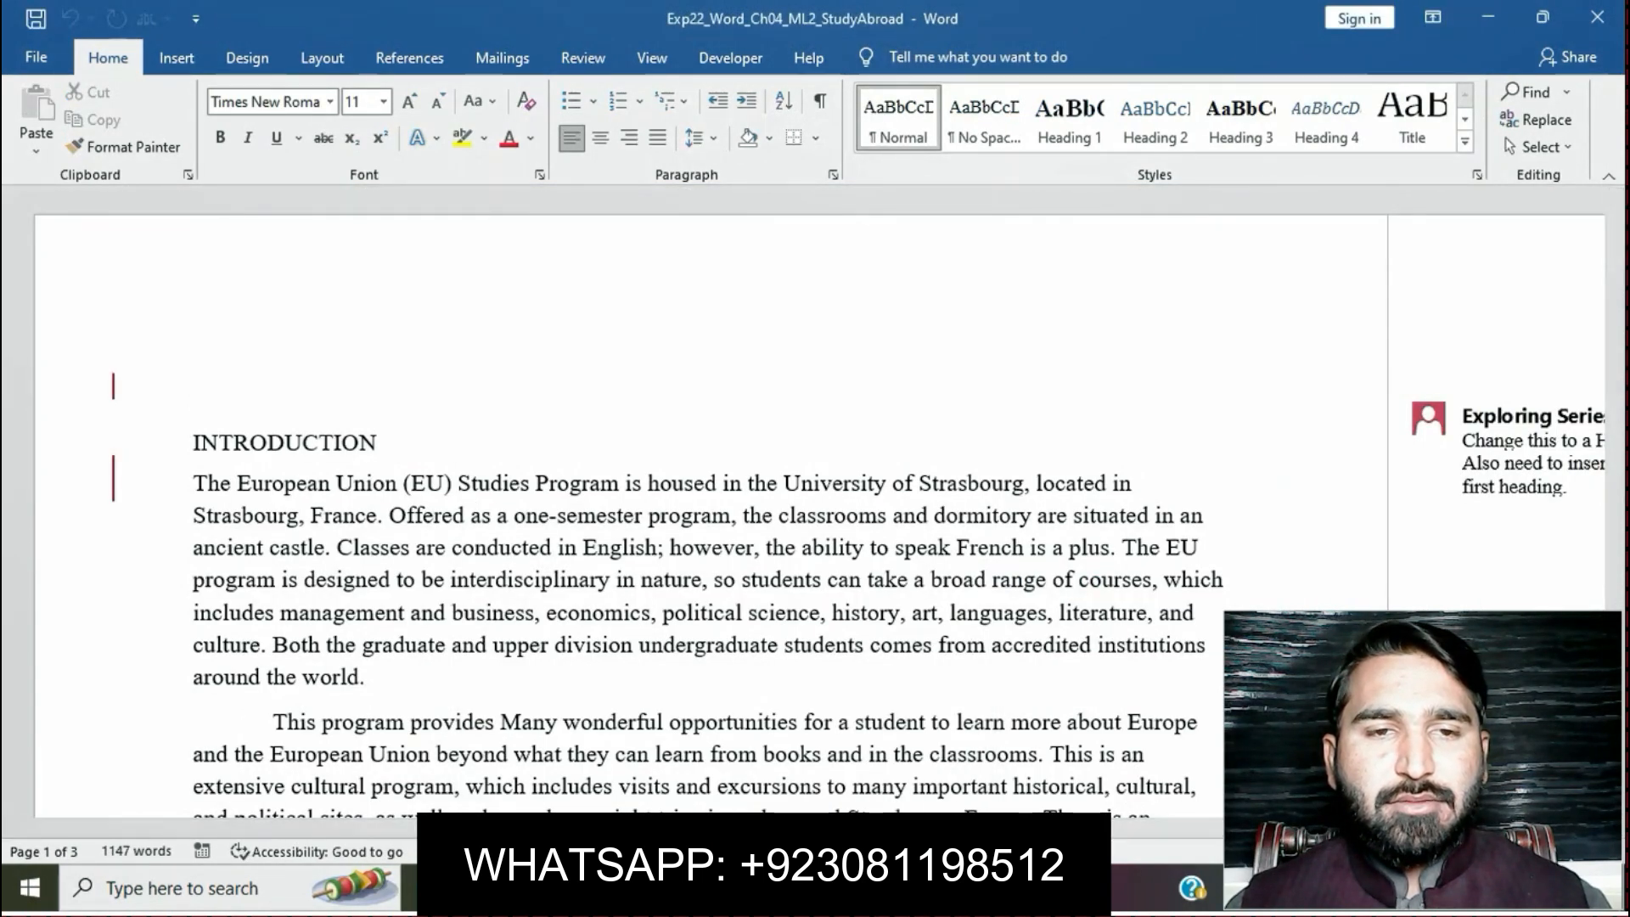
click(409, 57)
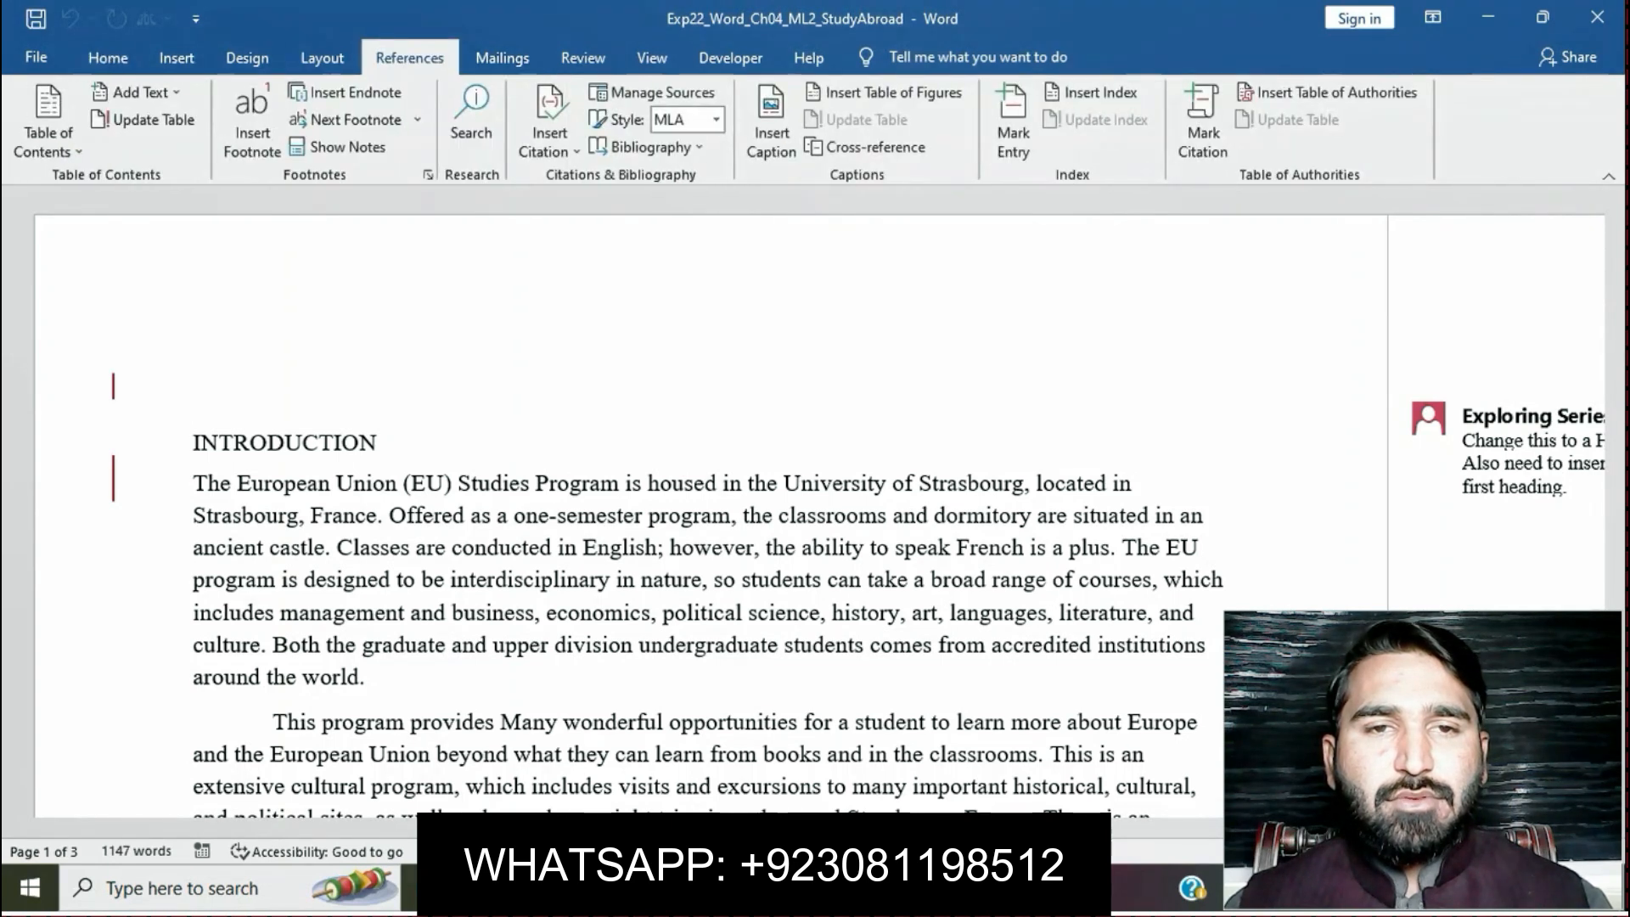
click(502, 58)
click(582, 58)
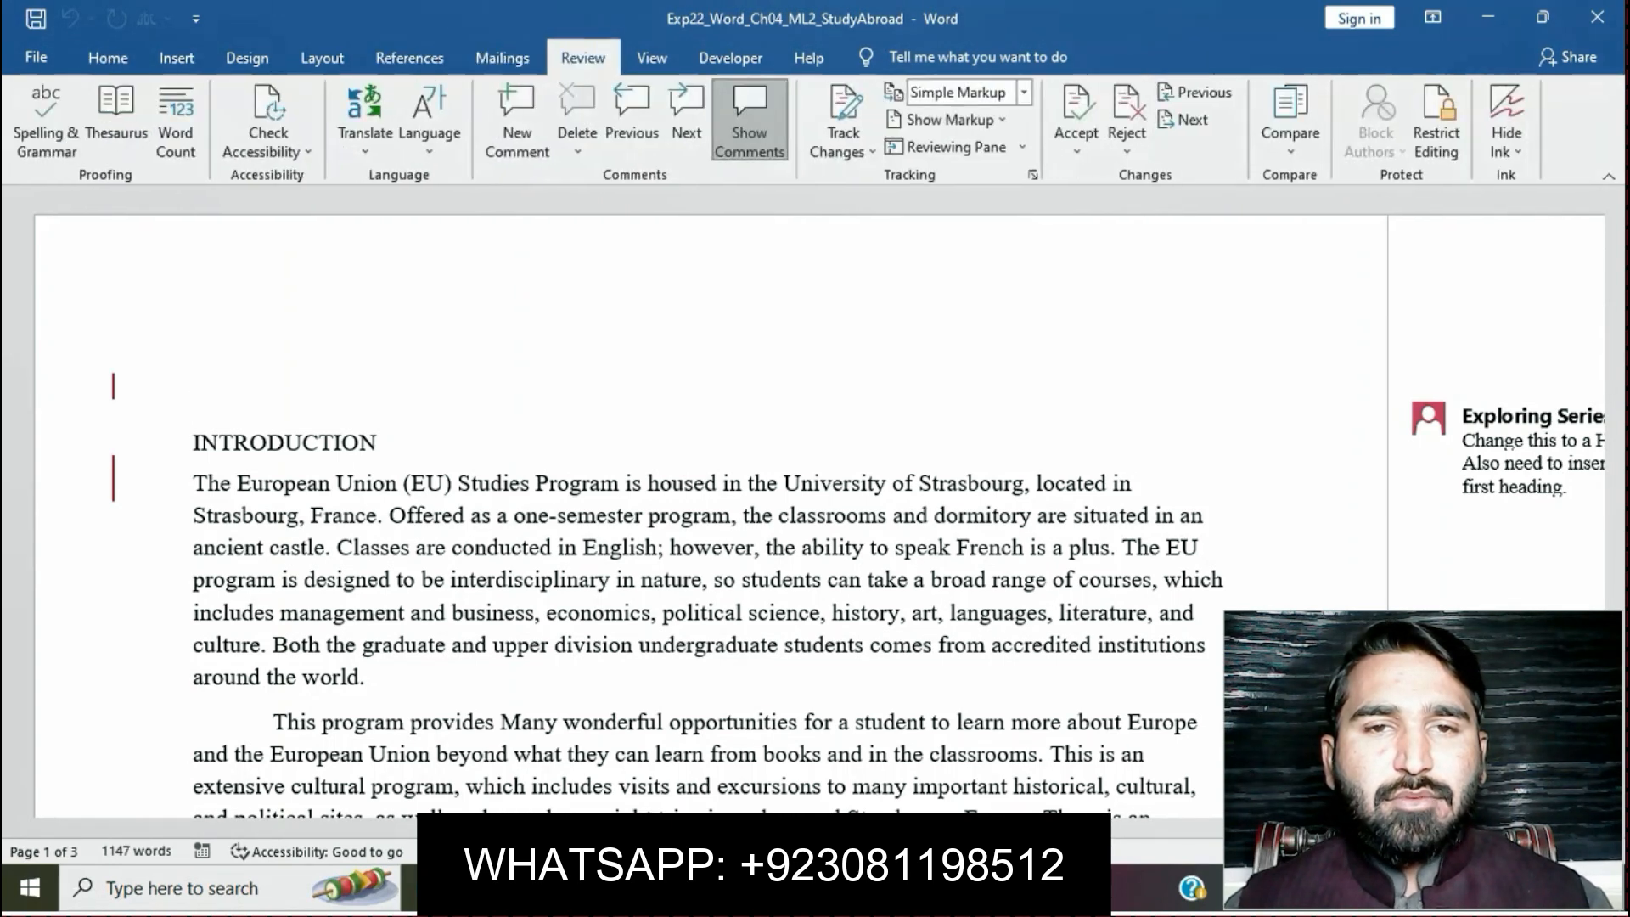
click(844, 144)
click(874, 175)
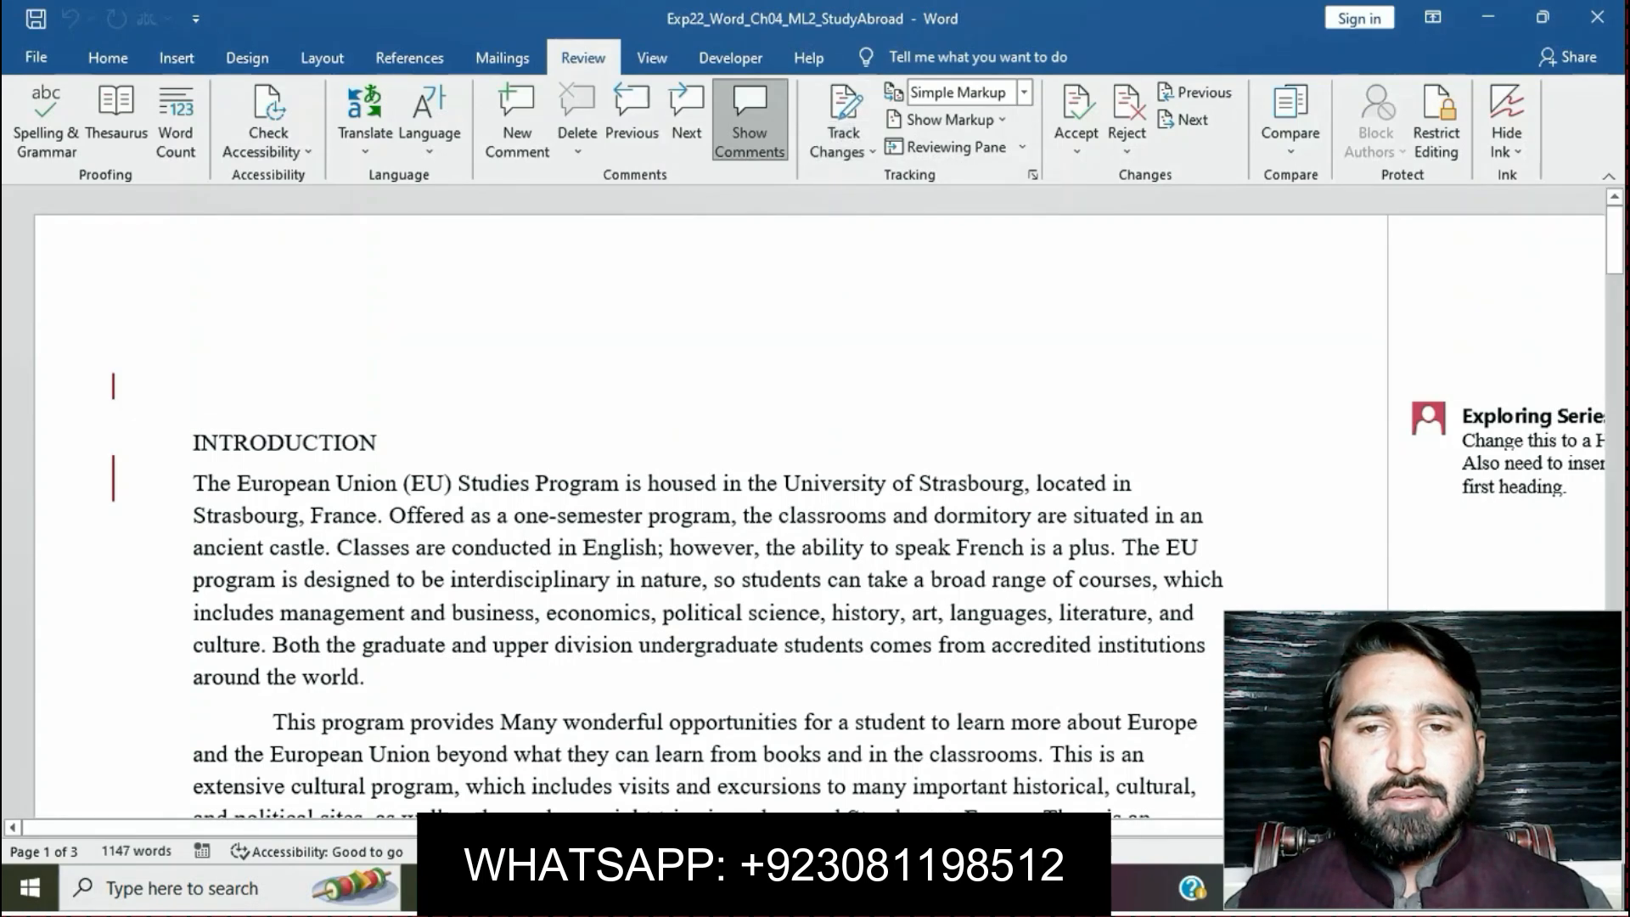
click(844, 144)
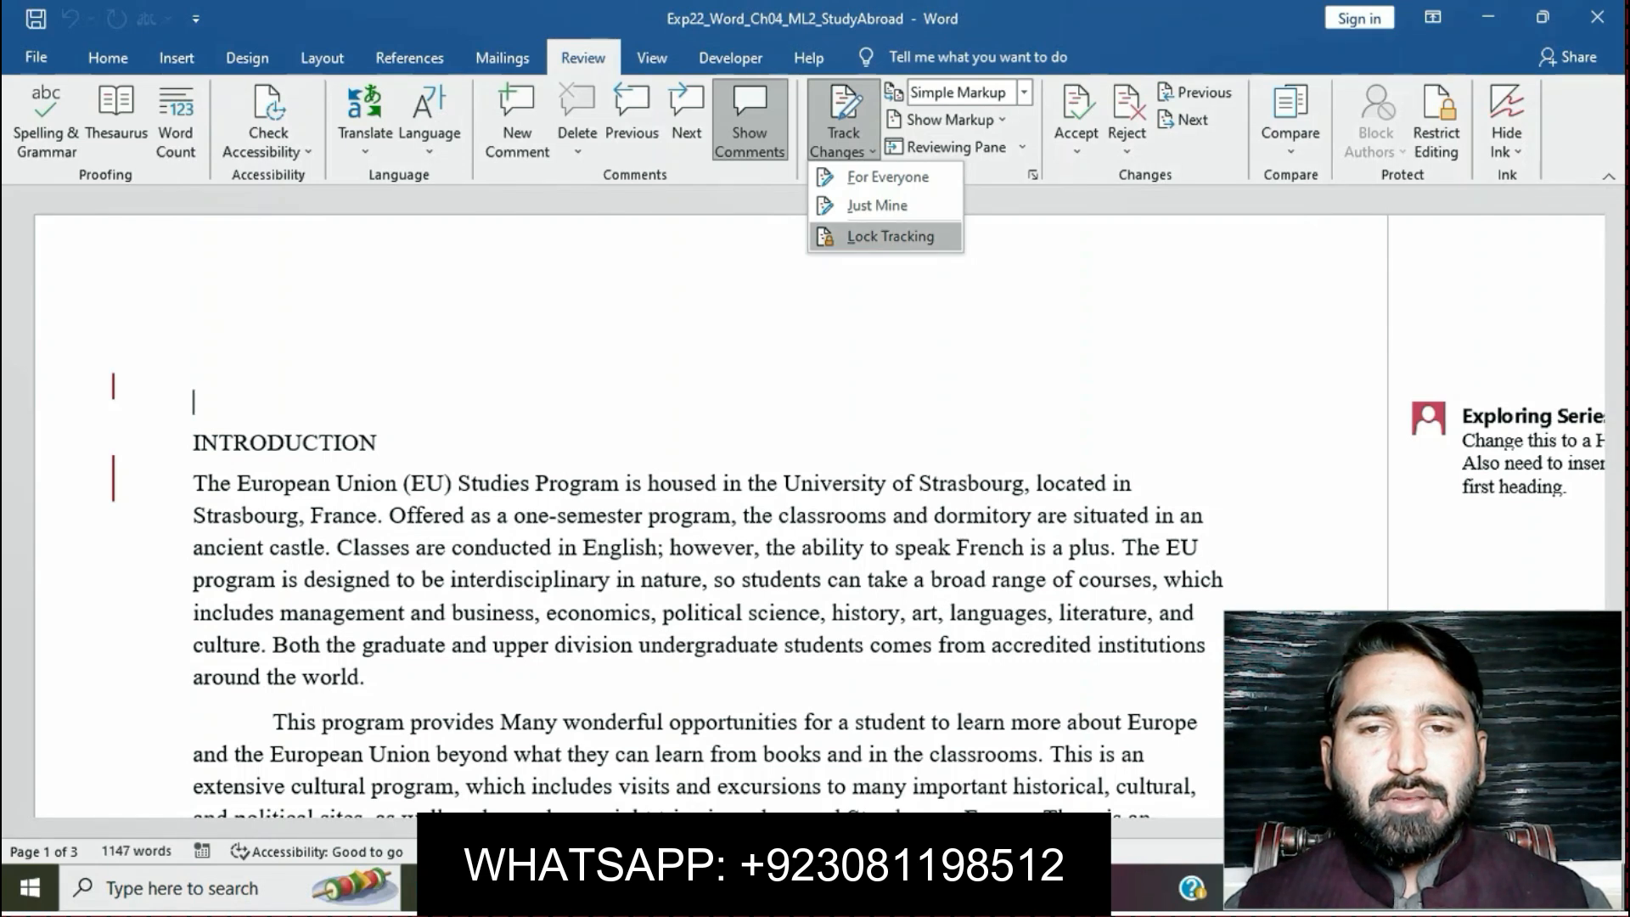
click(890, 236)
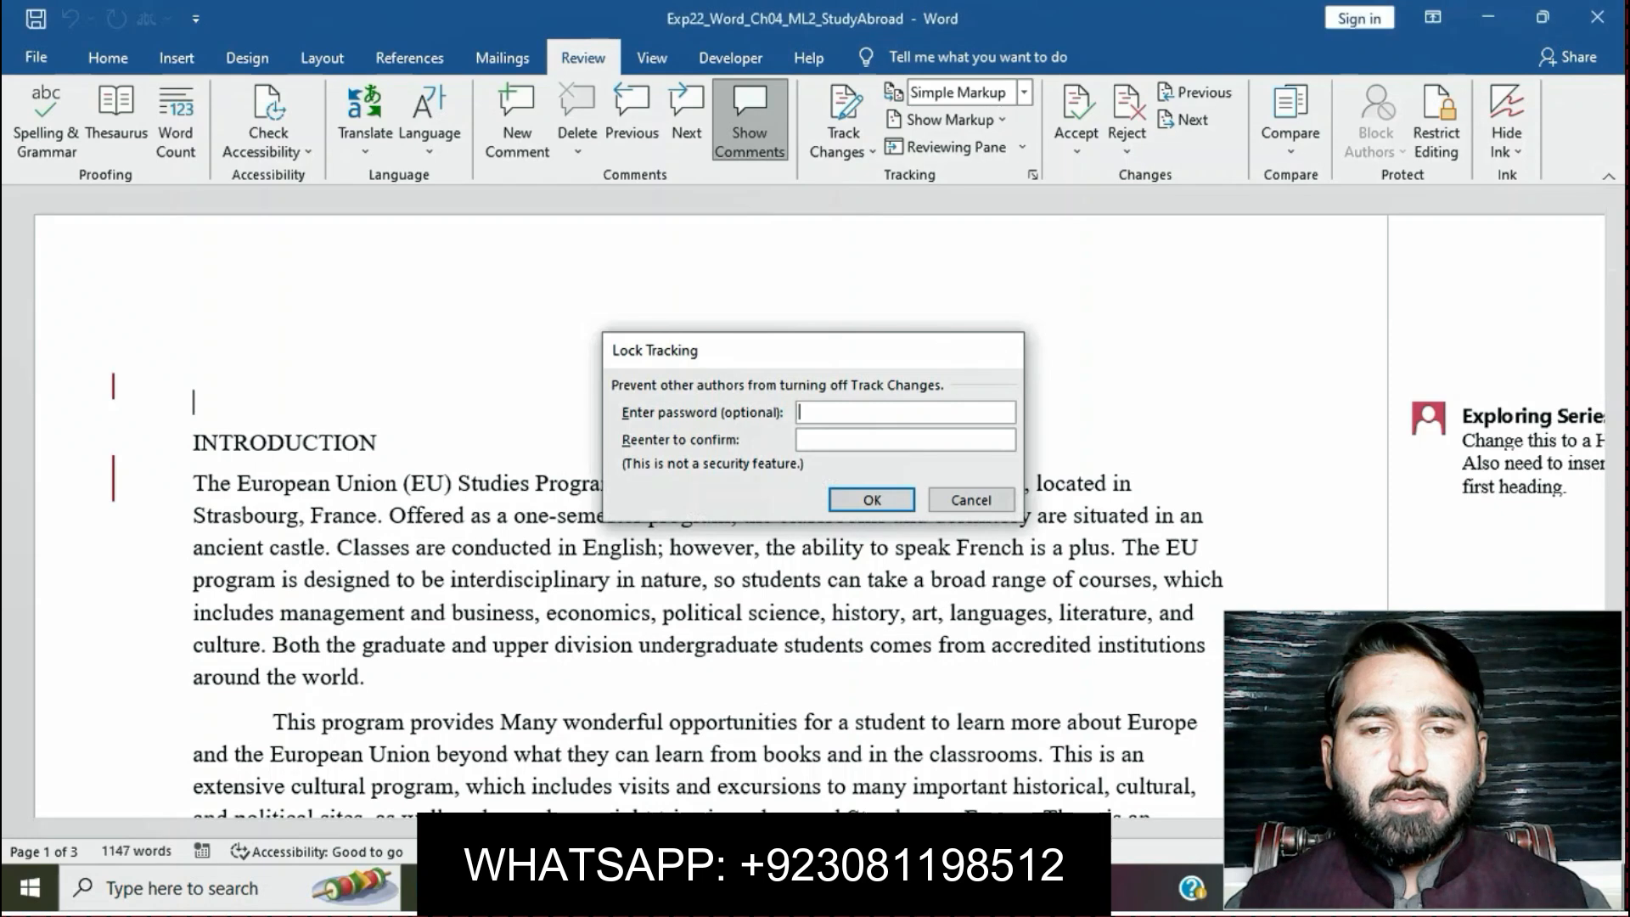
key(Escape)
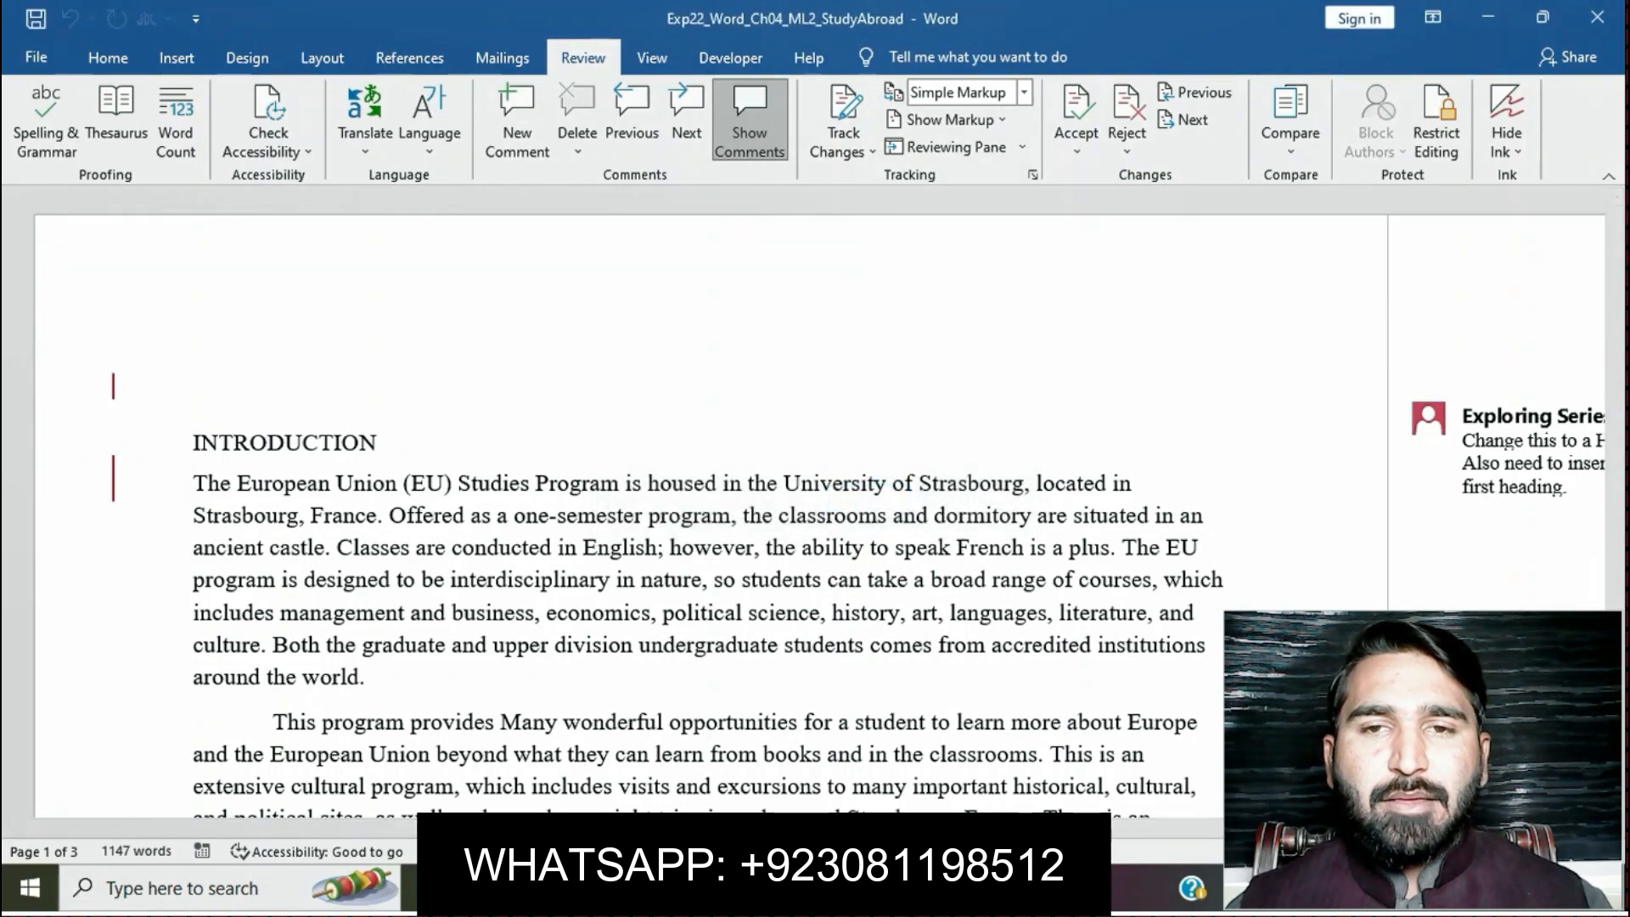
click(1076, 151)
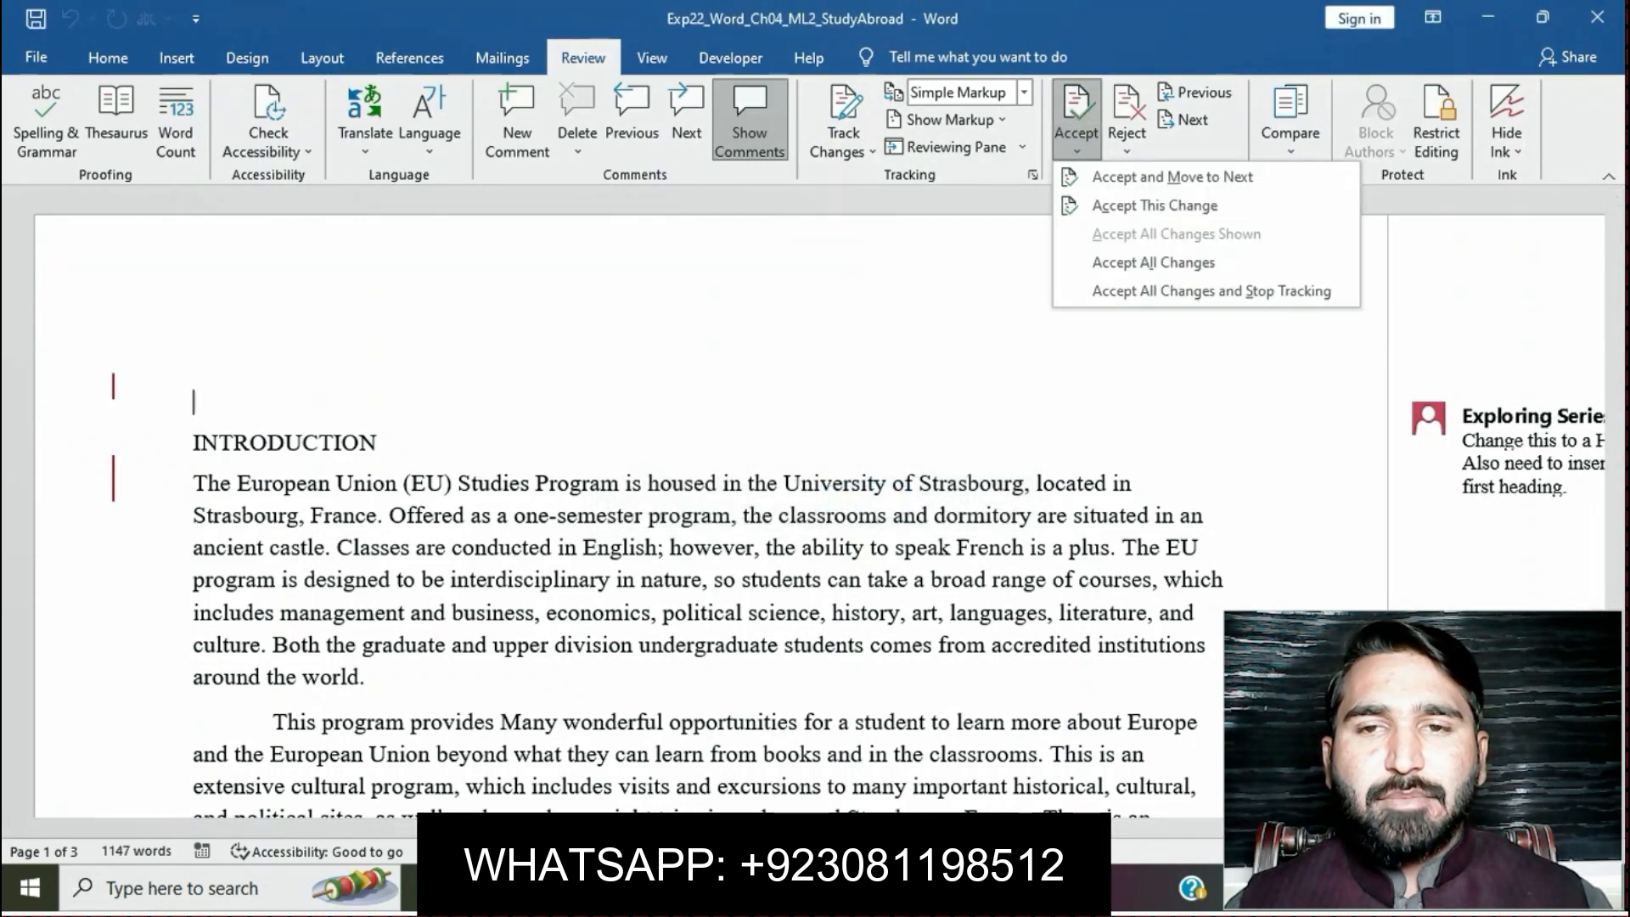
click(1077, 152)
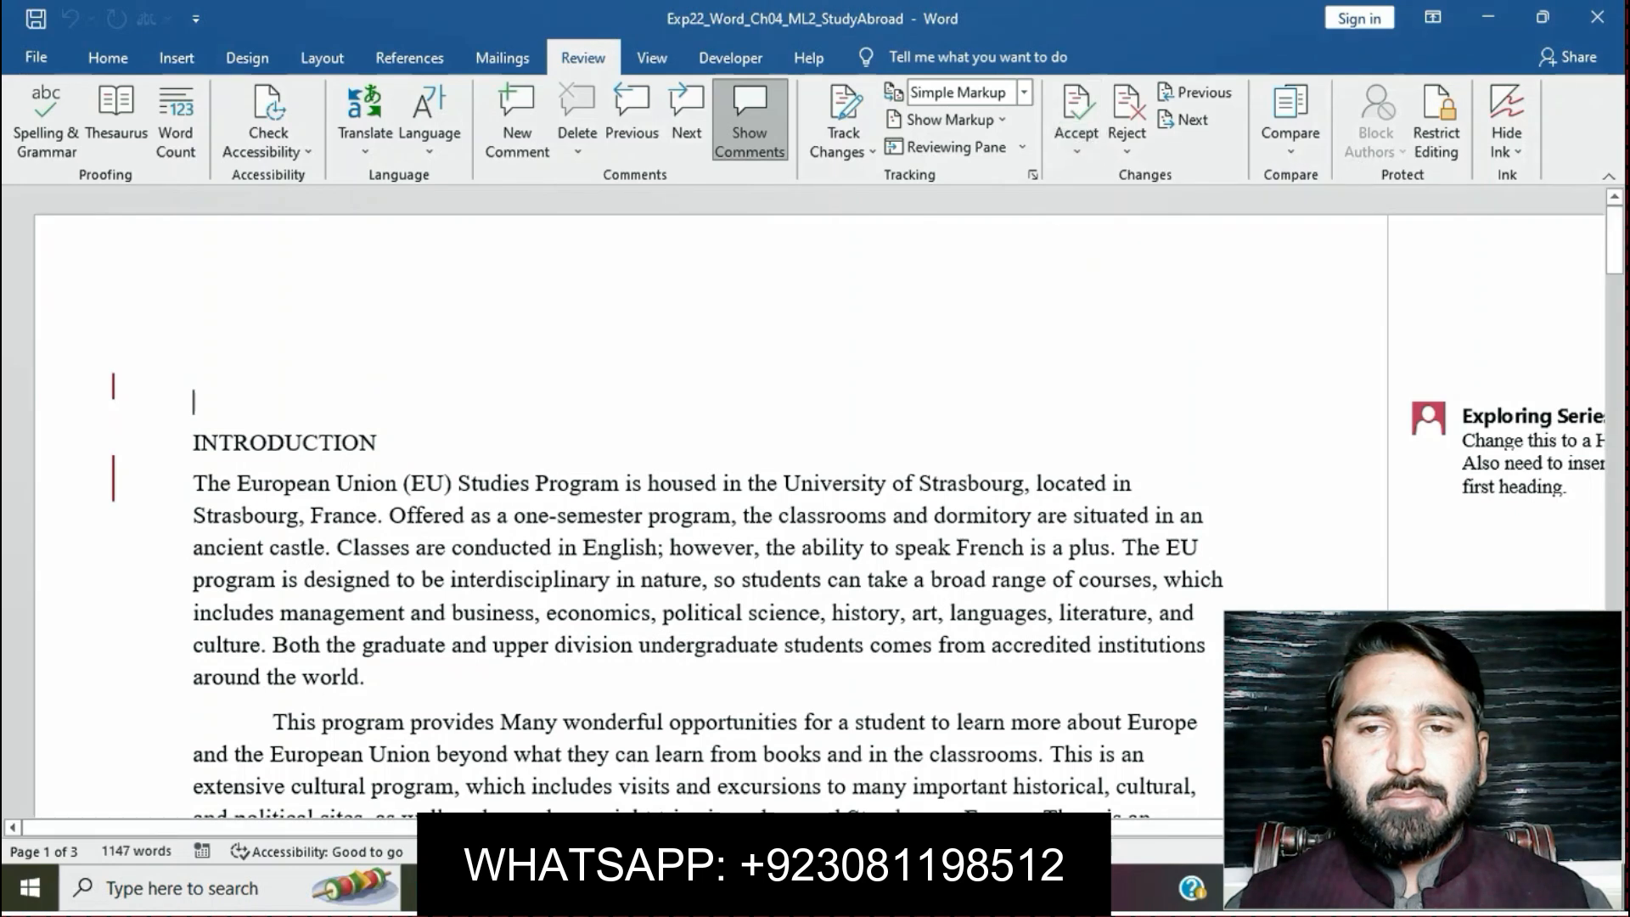
Step: Turn on Track Changes for everyone in the StudyAbroad document
click(872, 152)
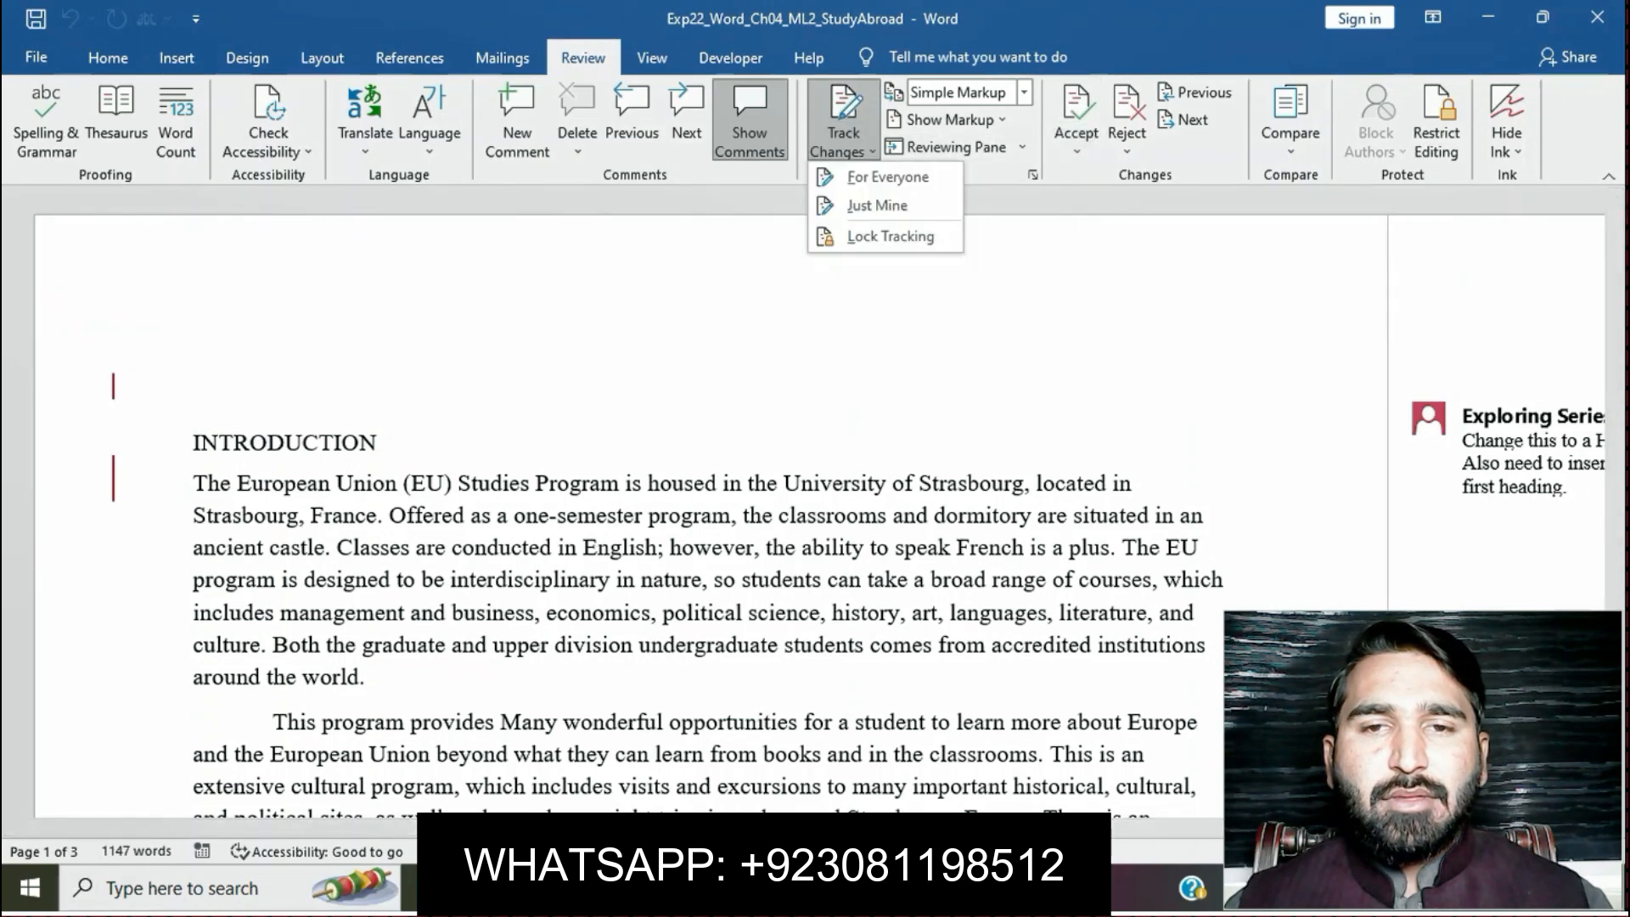
click(887, 177)
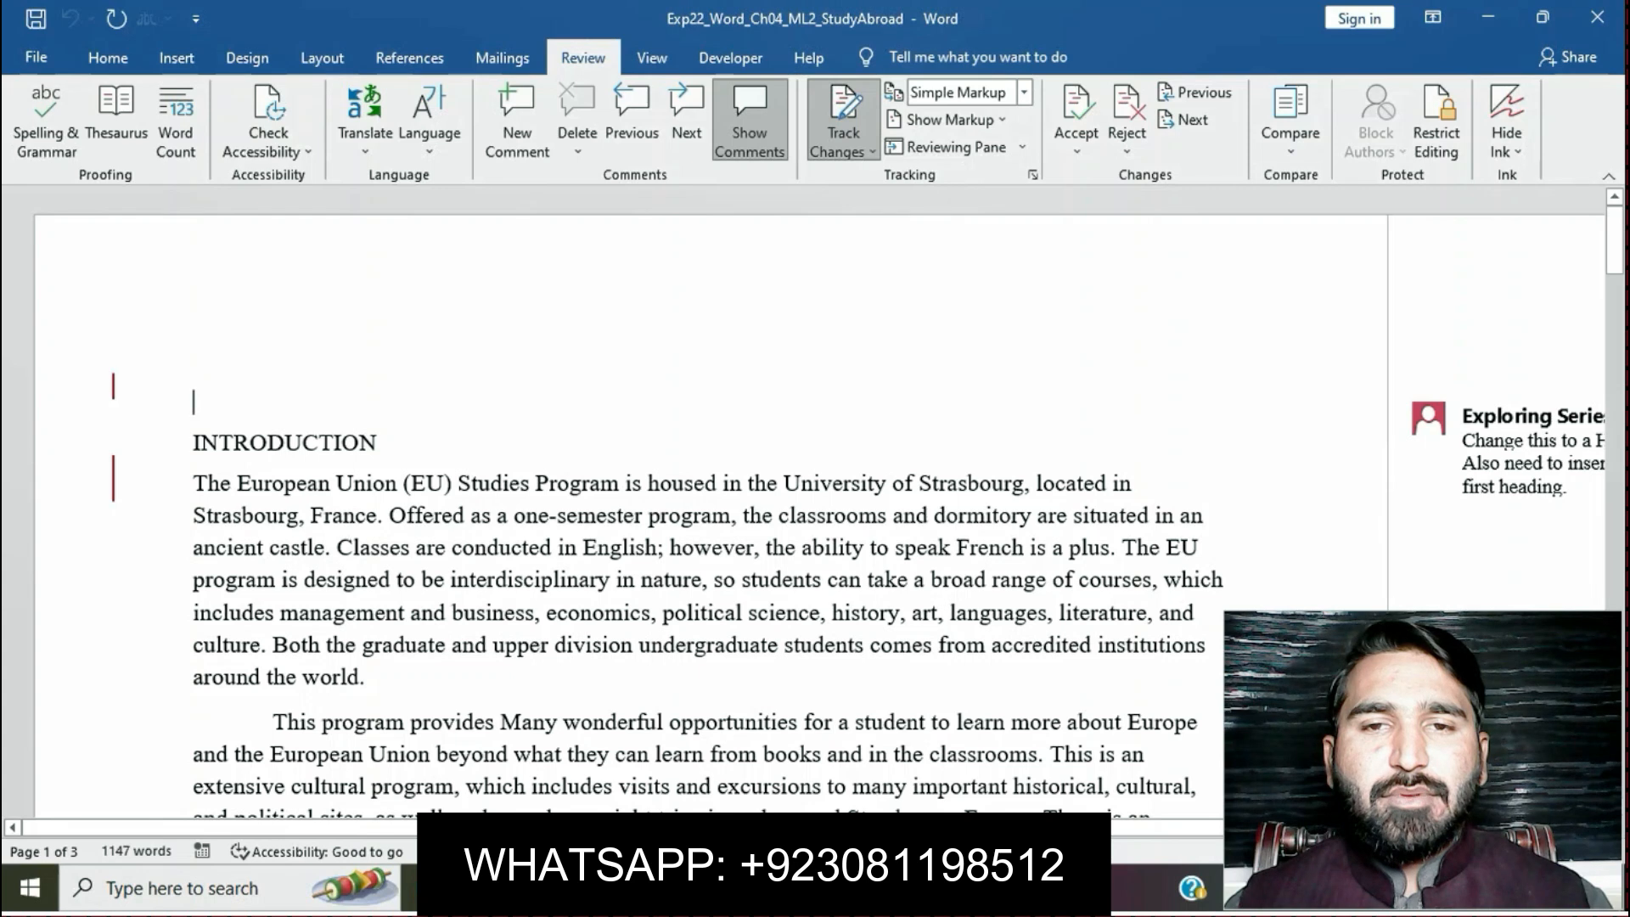
Step: Check the Heading 1 requirement in step 2 of the instructions and apply the Heading 1 style to the INTRODUCTION heading in the StudyAbroad document
mouse_move(723, 888)
click(596, 760)
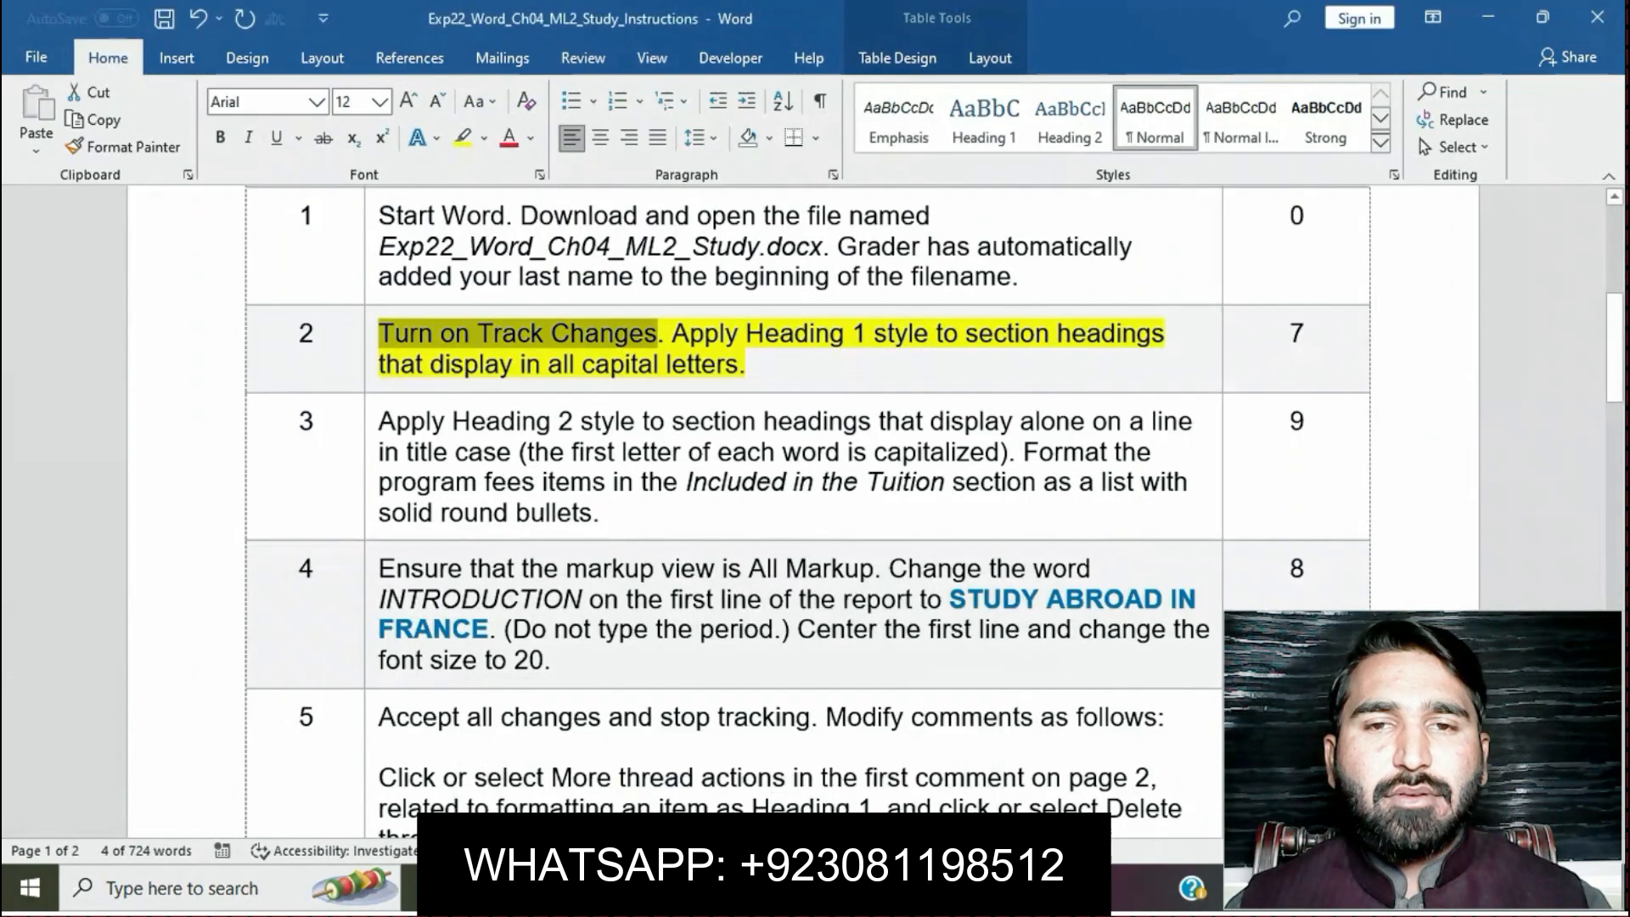
drag(672, 333, 1172, 365)
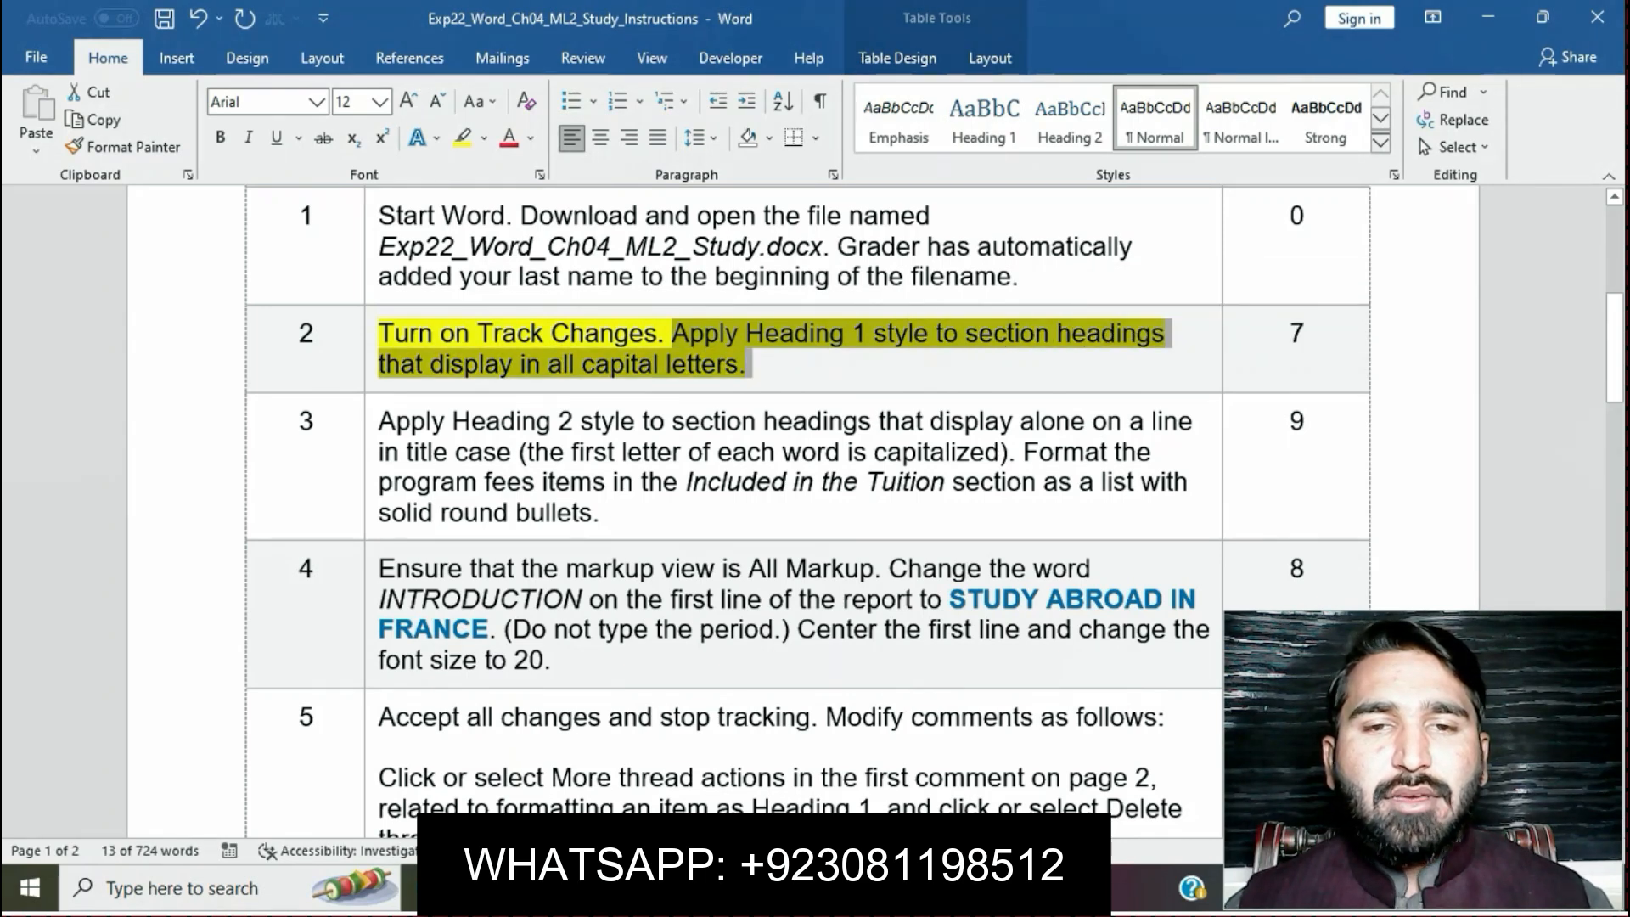
mouse_move(732, 888)
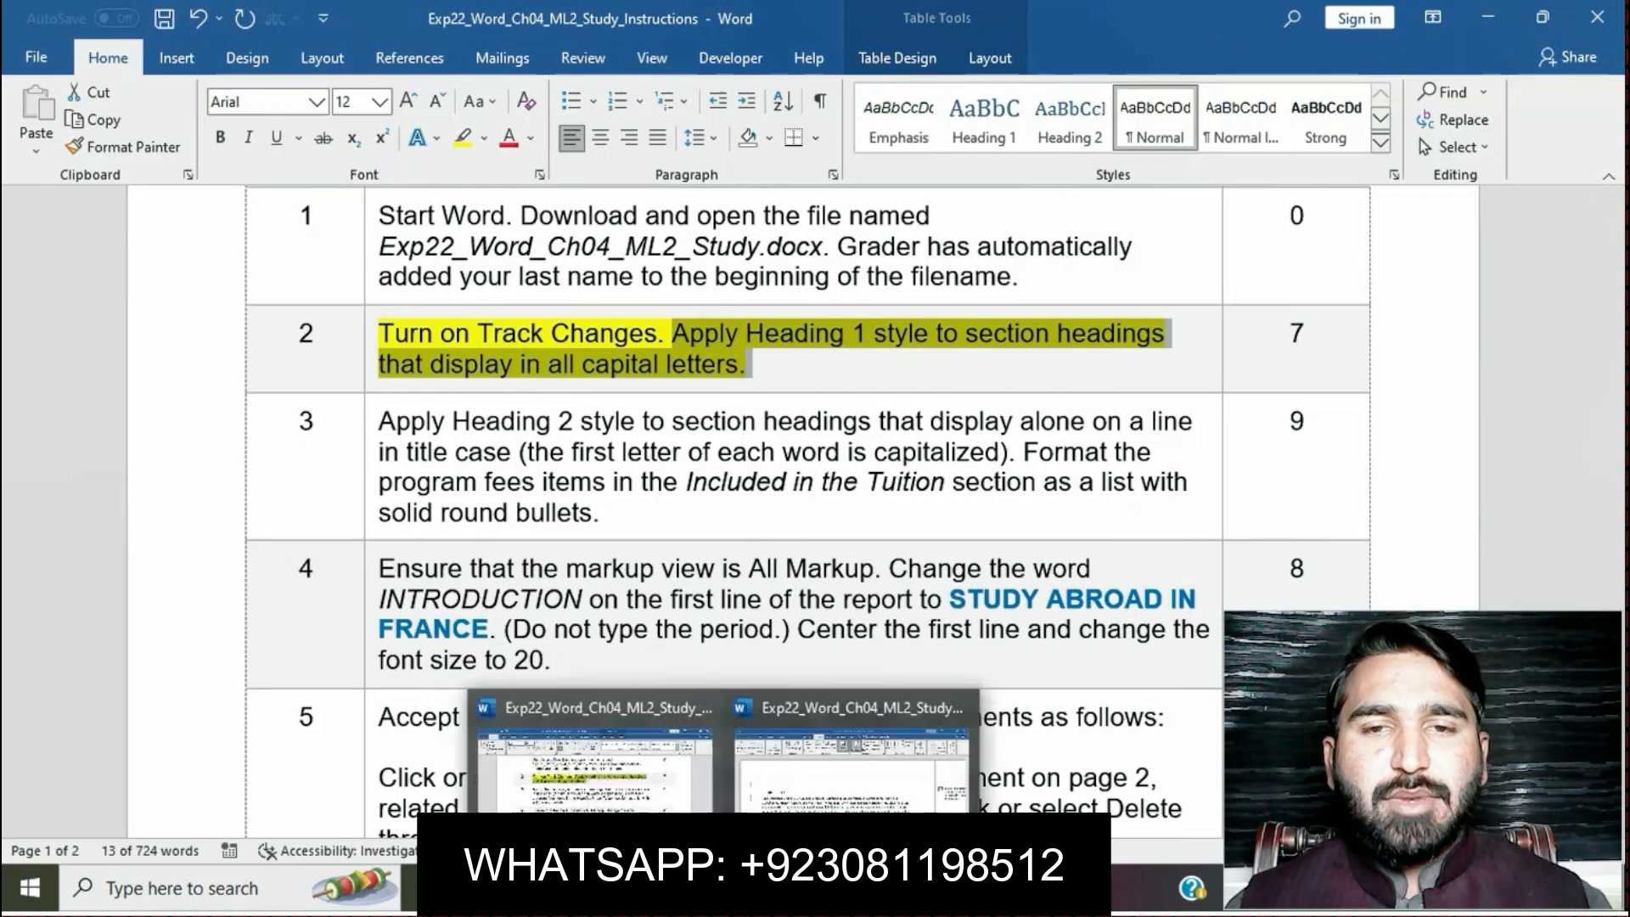
click(852, 747)
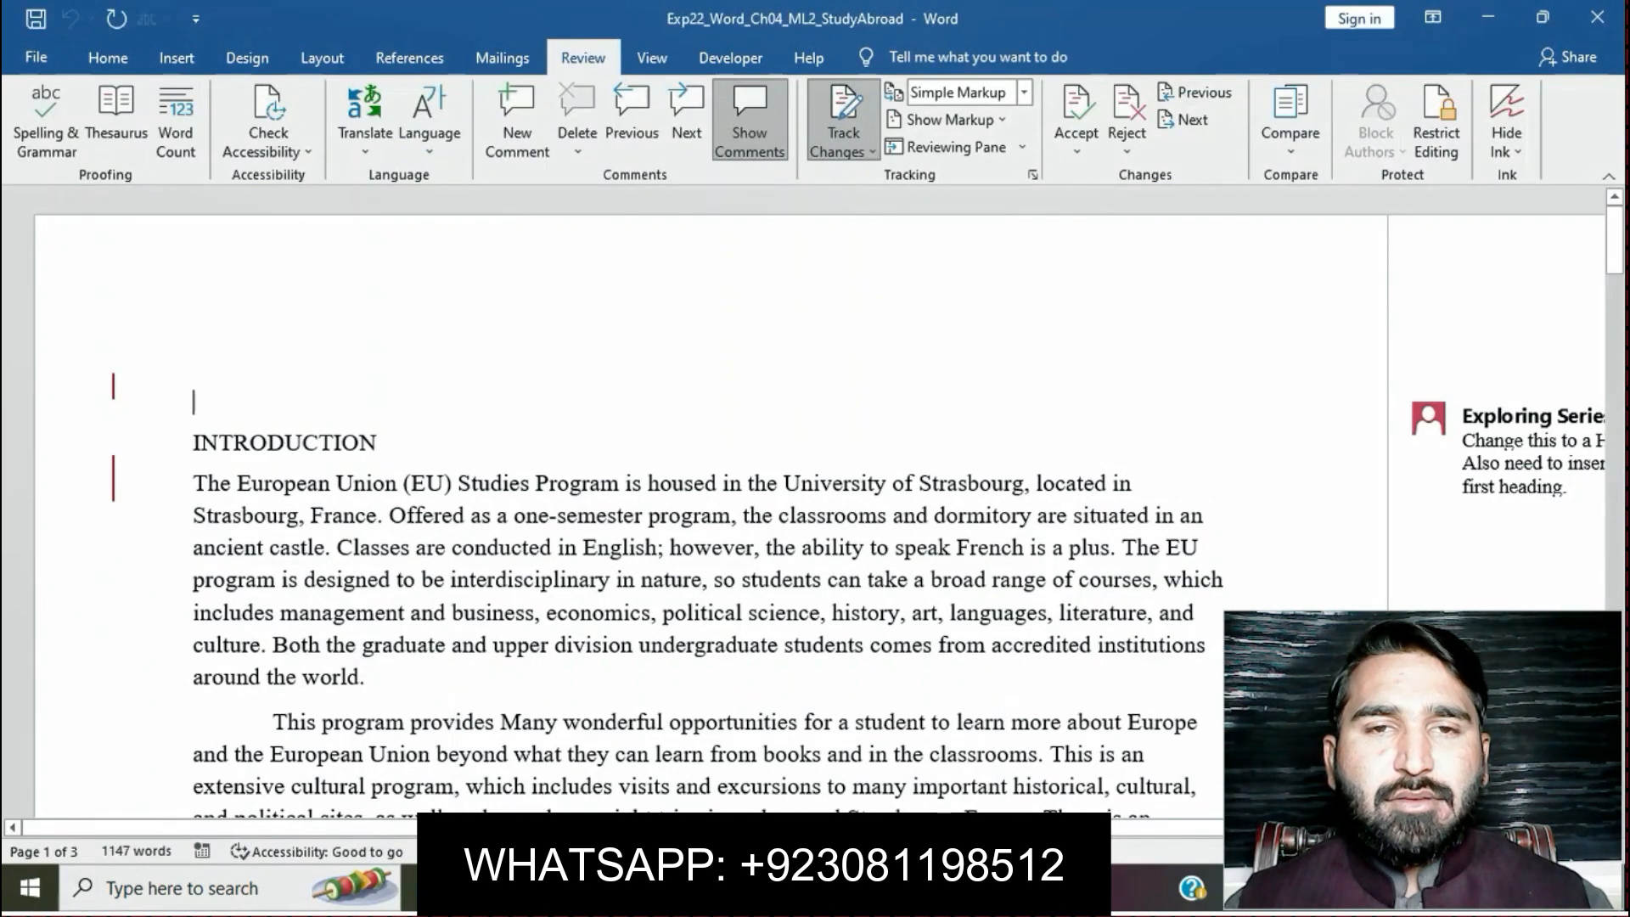
drag(194, 441, 387, 441)
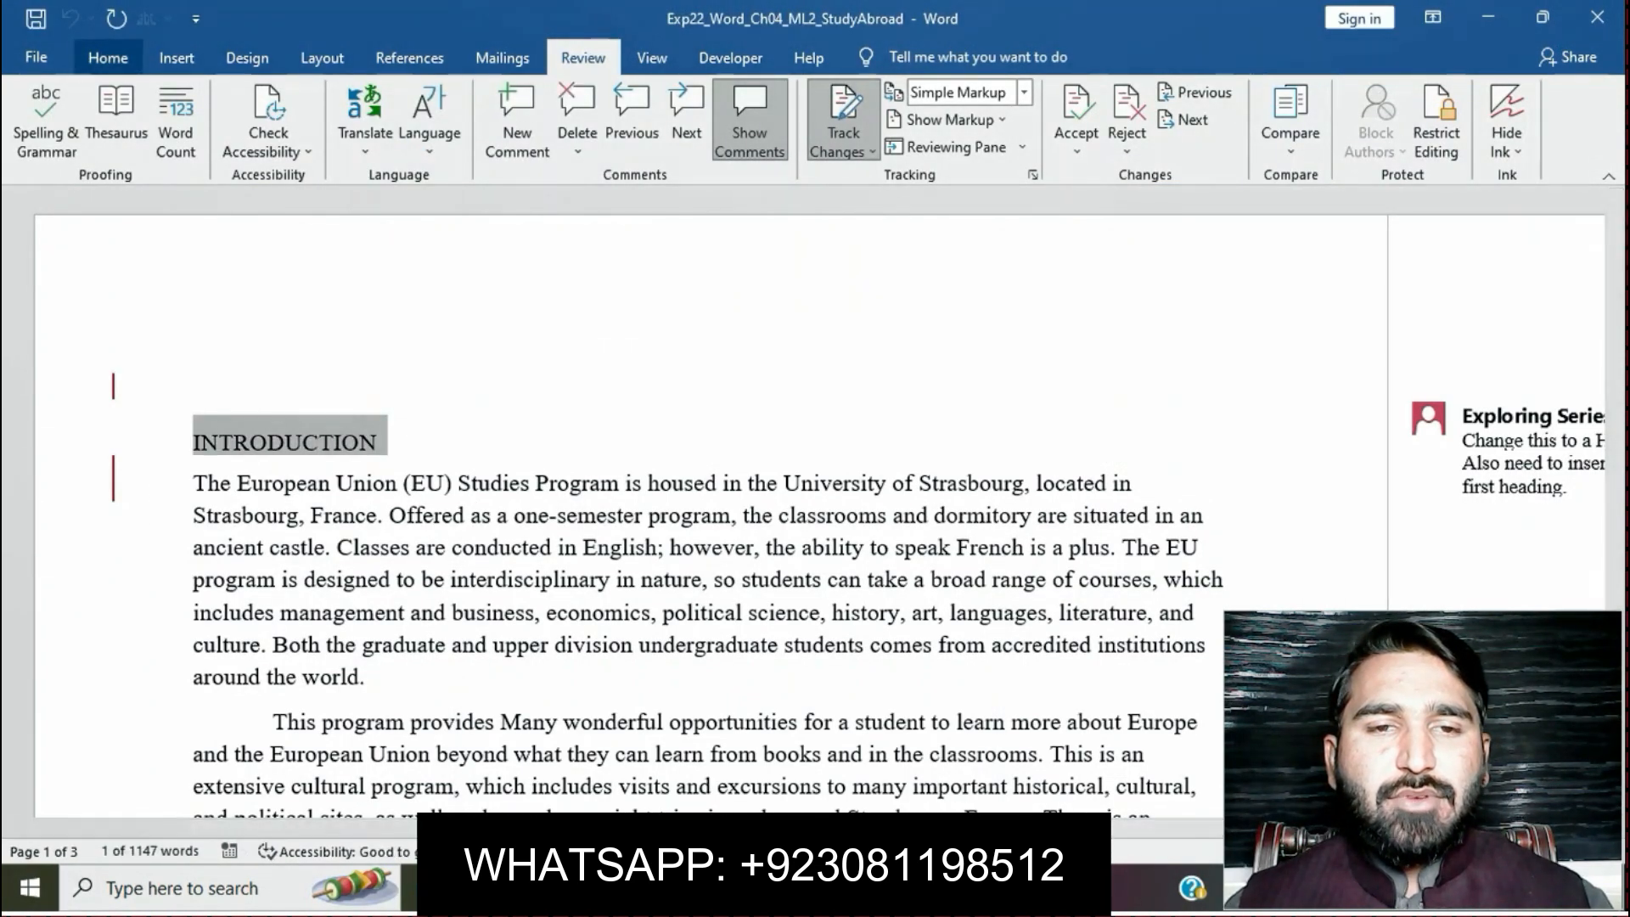
click(108, 57)
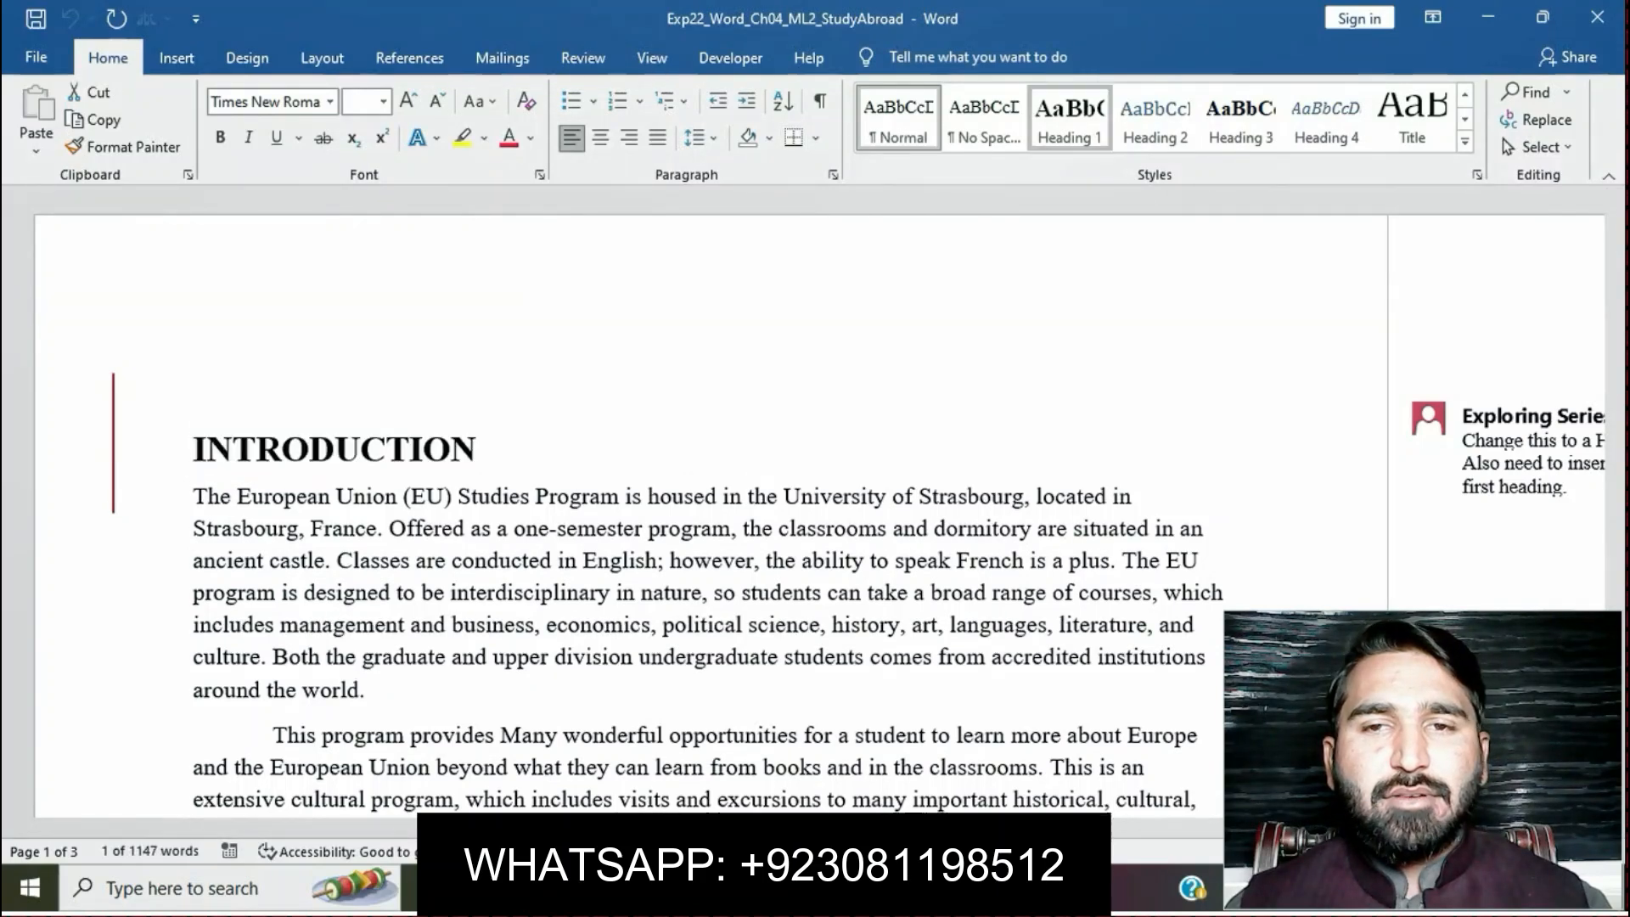
click(1070, 119)
Step: Apply the Heading 1 style to the ABOUT STRASBOURG and ABOUT THE UNIVERSITY headings
scroll(709, 509, down, 2)
scroll(709, 510, down, 4)
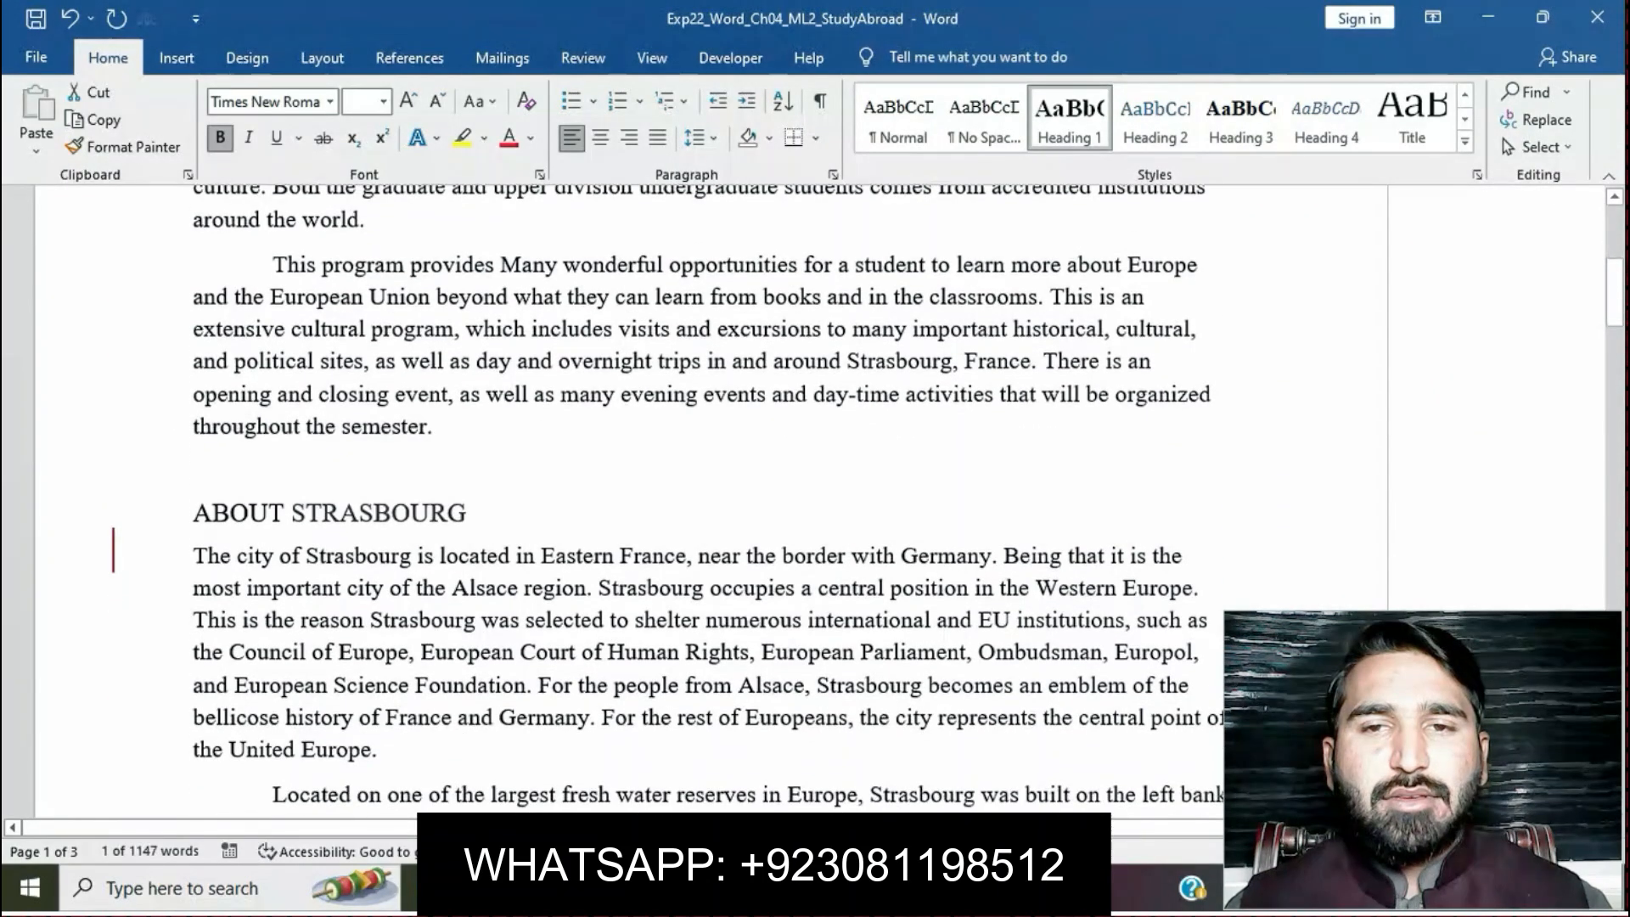
click(161, 513)
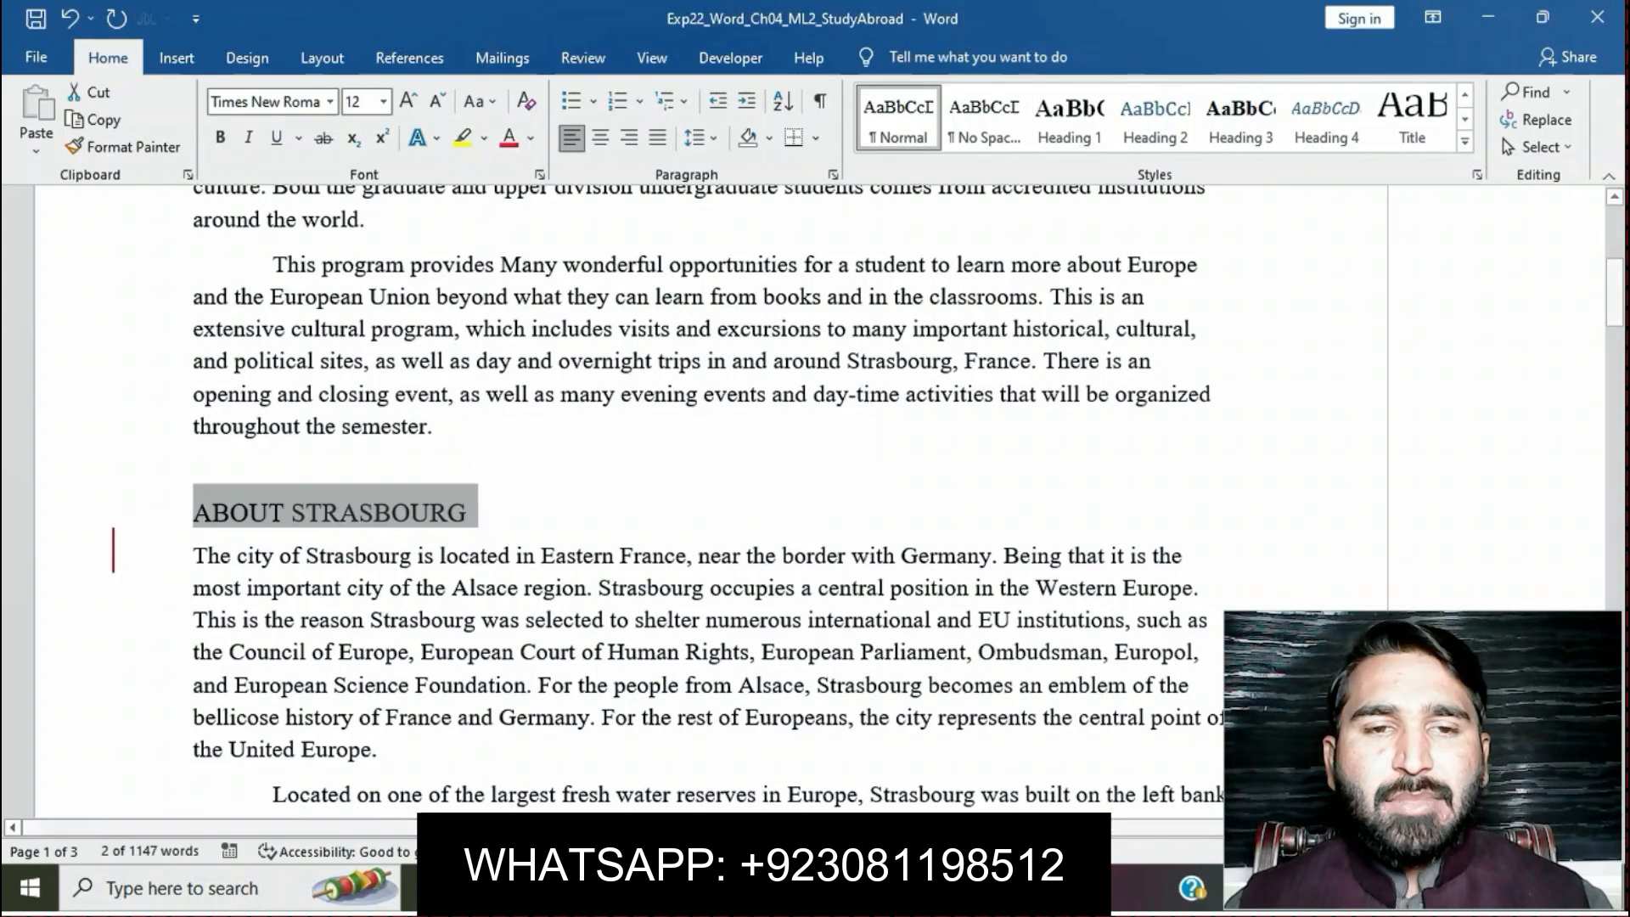
click(1070, 119)
scroll(709, 509, down, 10)
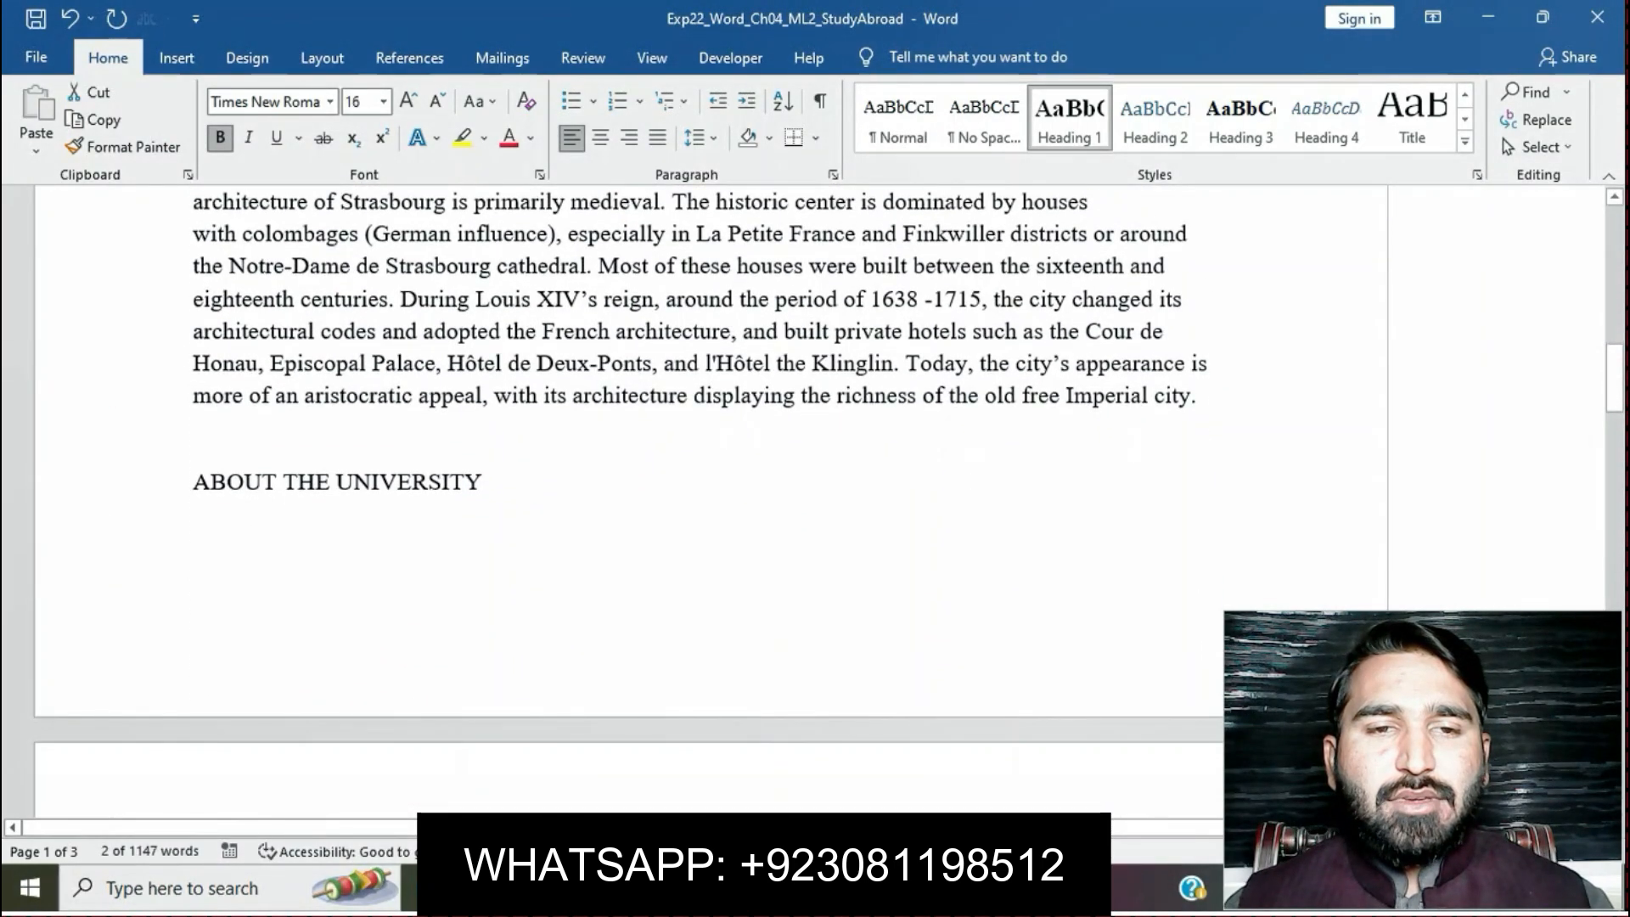
drag(193, 483, 499, 482)
click(1069, 119)
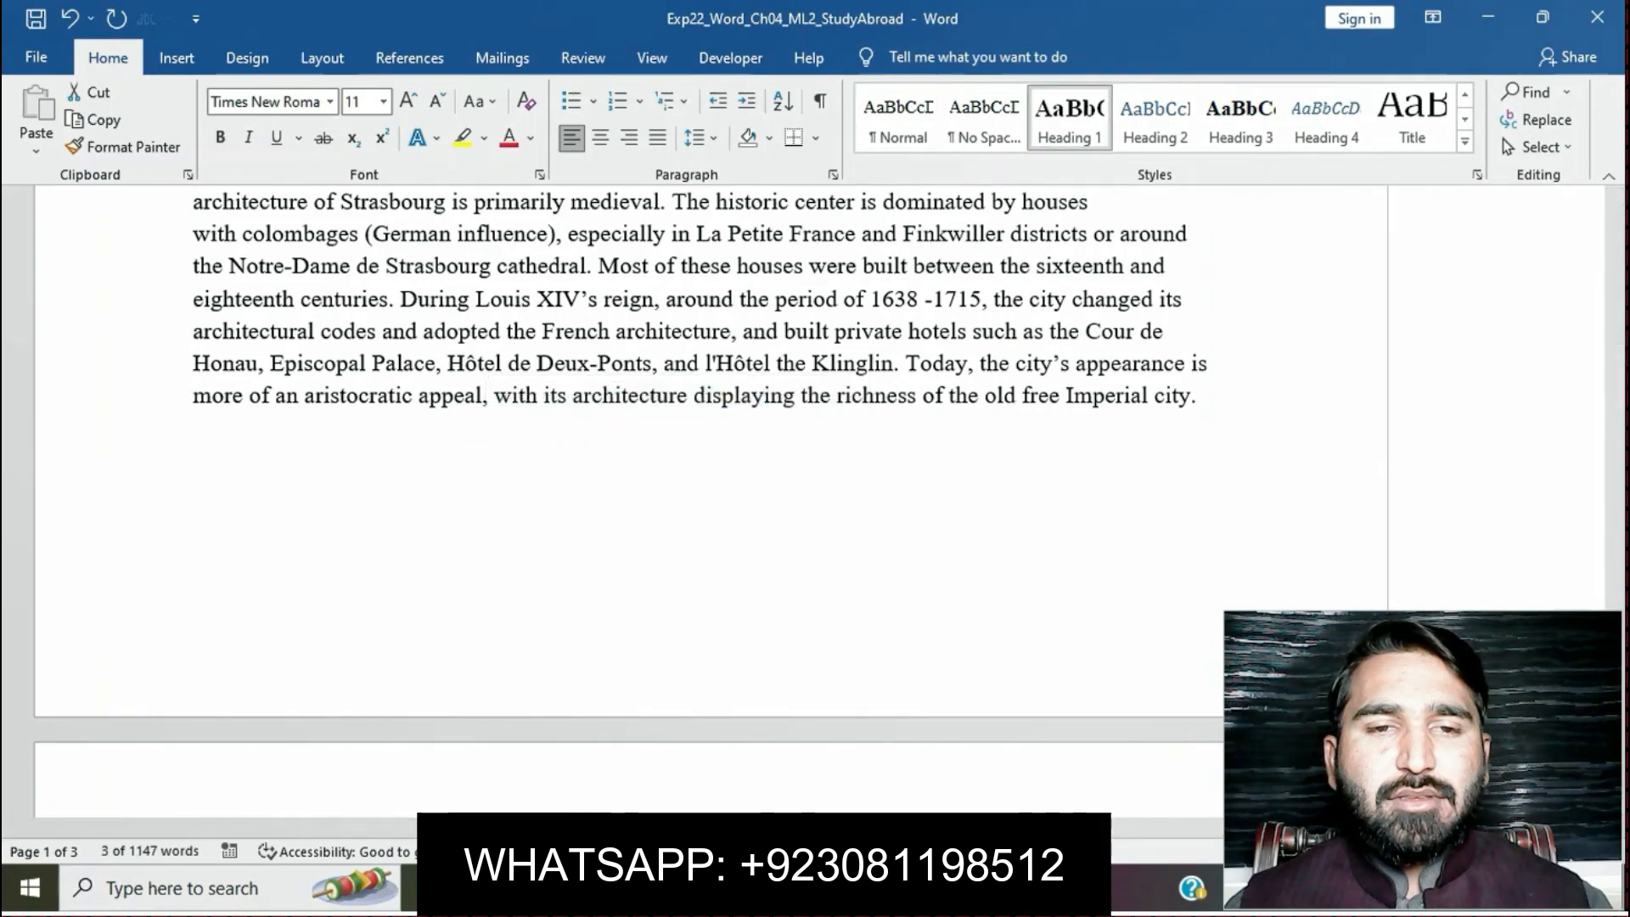
Step: Apply the Heading 1 style to the INCLUDED IN THE TUITION and THREE DAYS IN STRASBOURG headings and check the remaining text for all-caps headings
scroll(709, 510, down, 10)
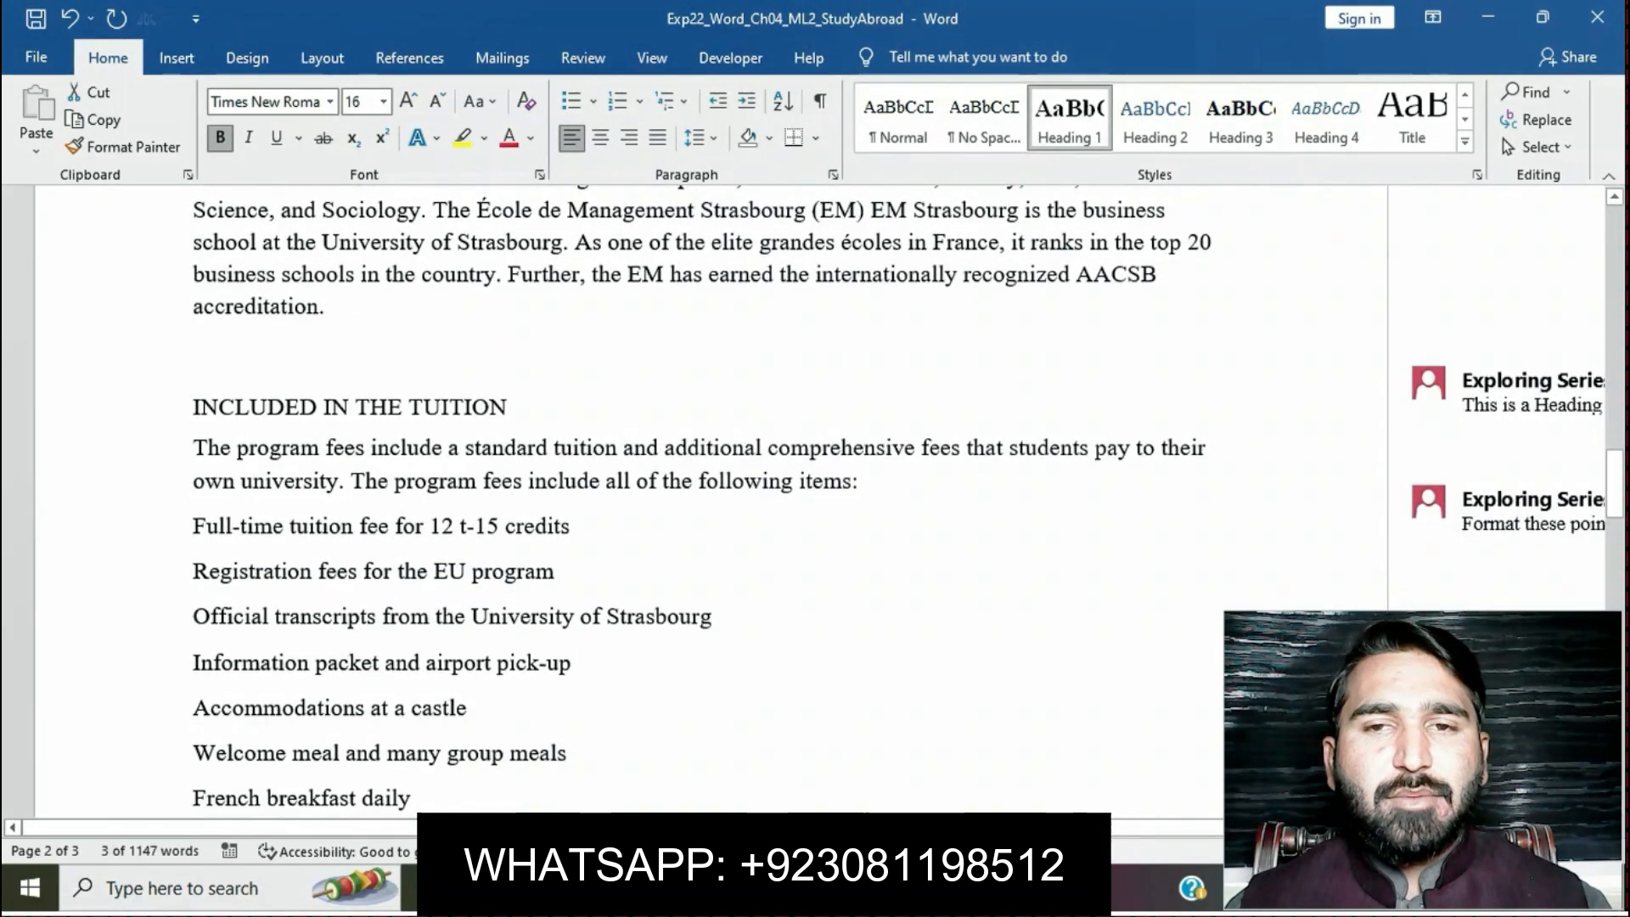
drag(194, 407, 523, 407)
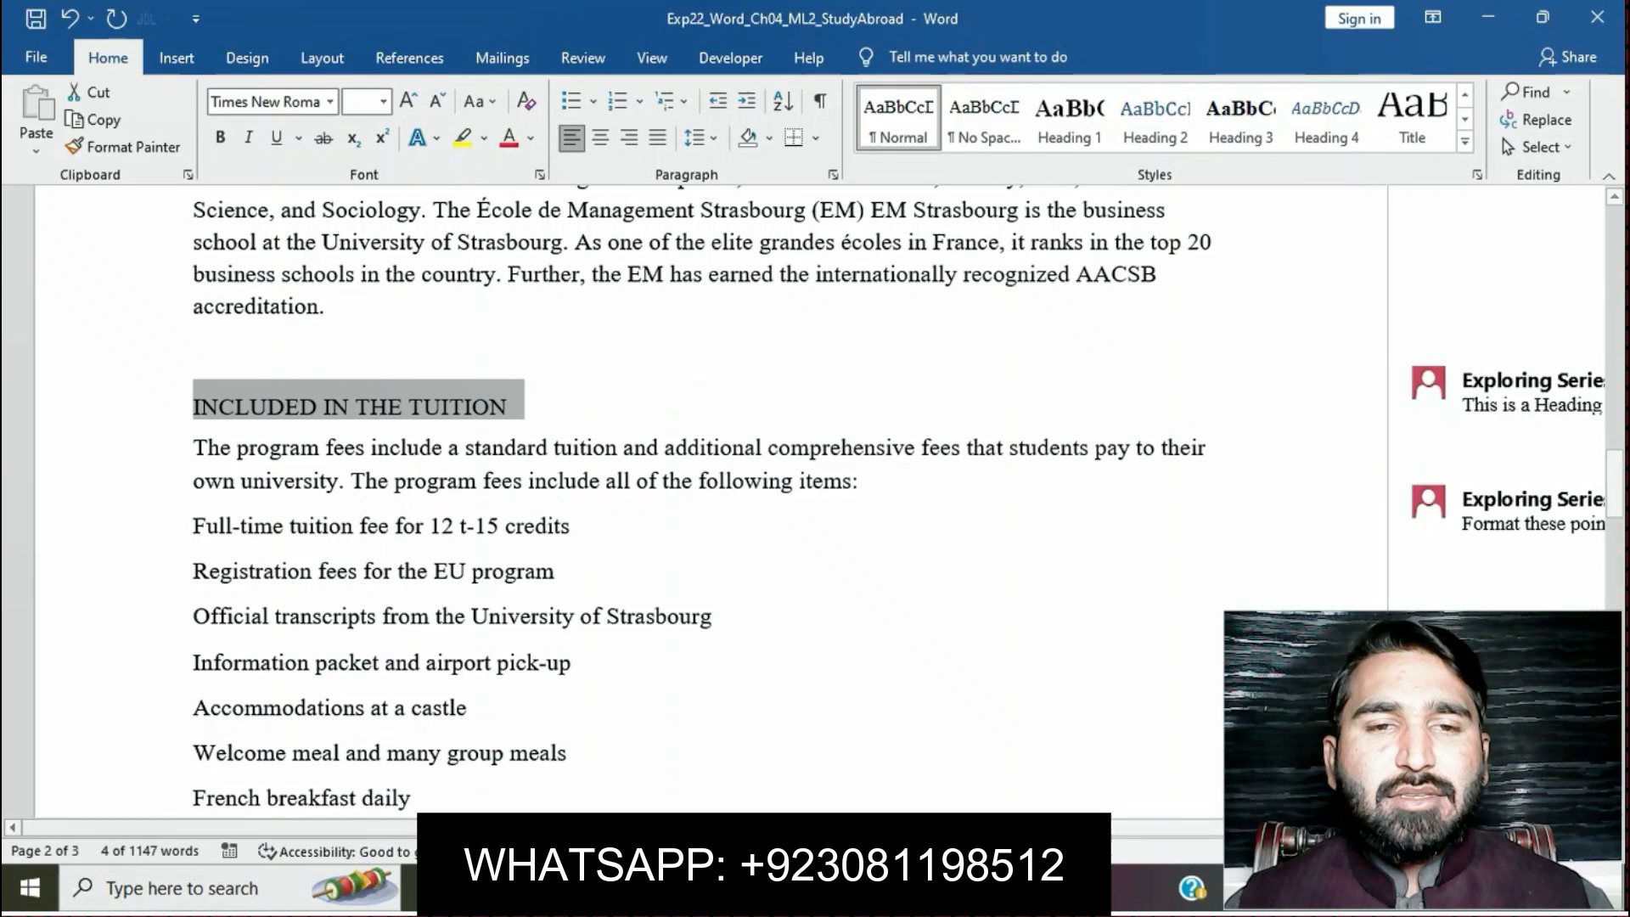
click(1070, 119)
scroll(709, 510, down, 10)
scroll(709, 510, down, 4)
scroll(709, 509, up, 3)
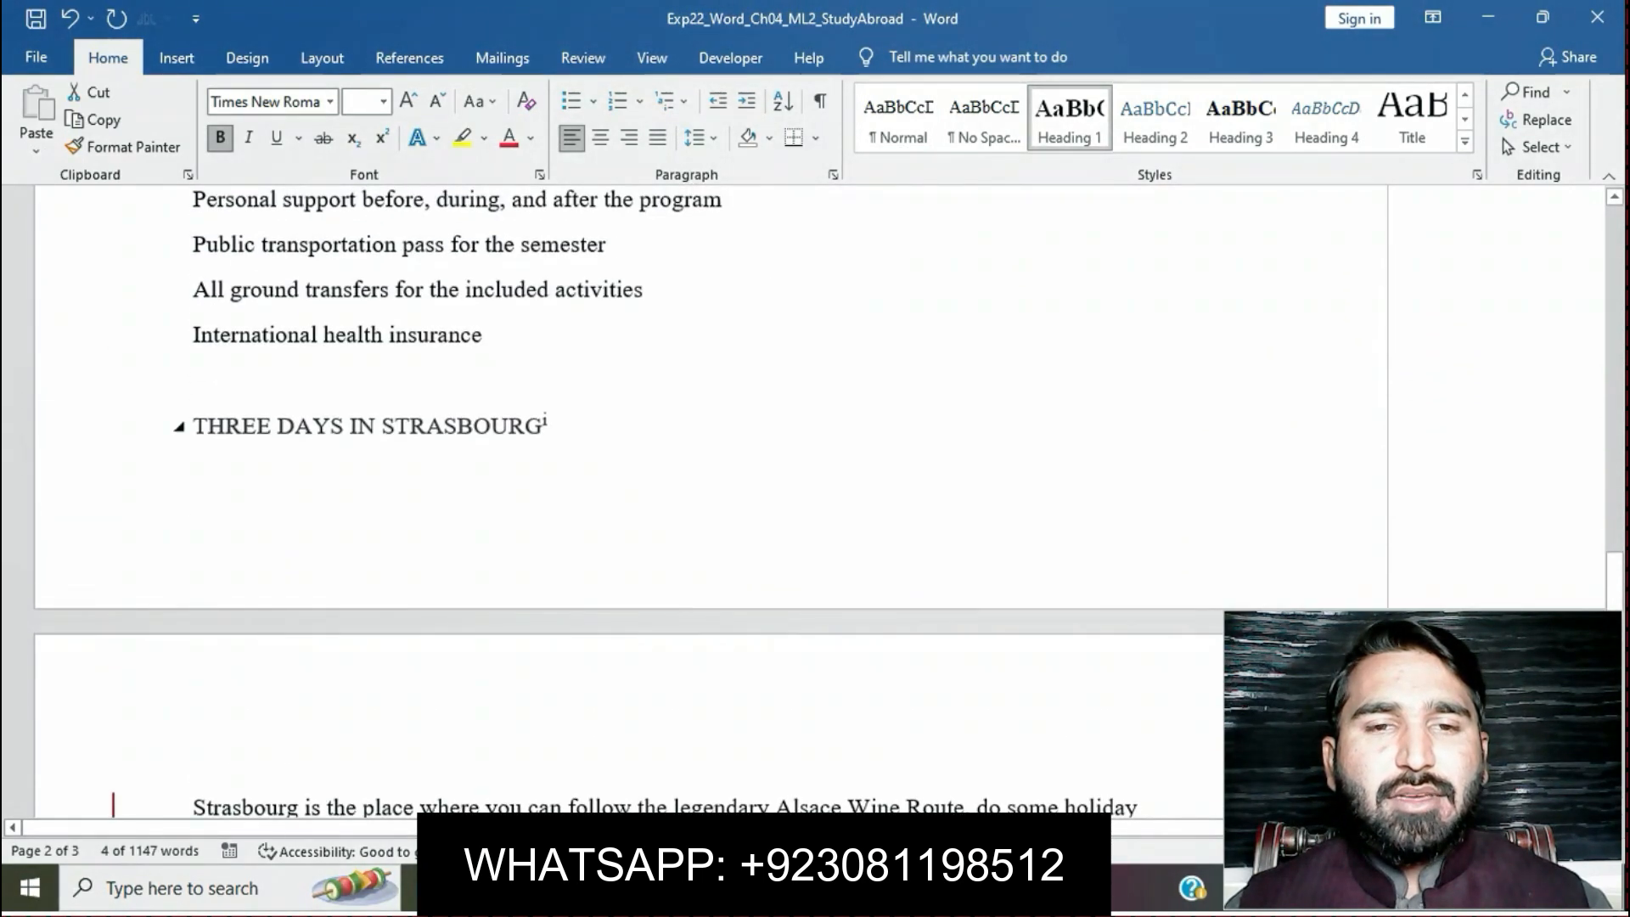
drag(193, 426, 548, 425)
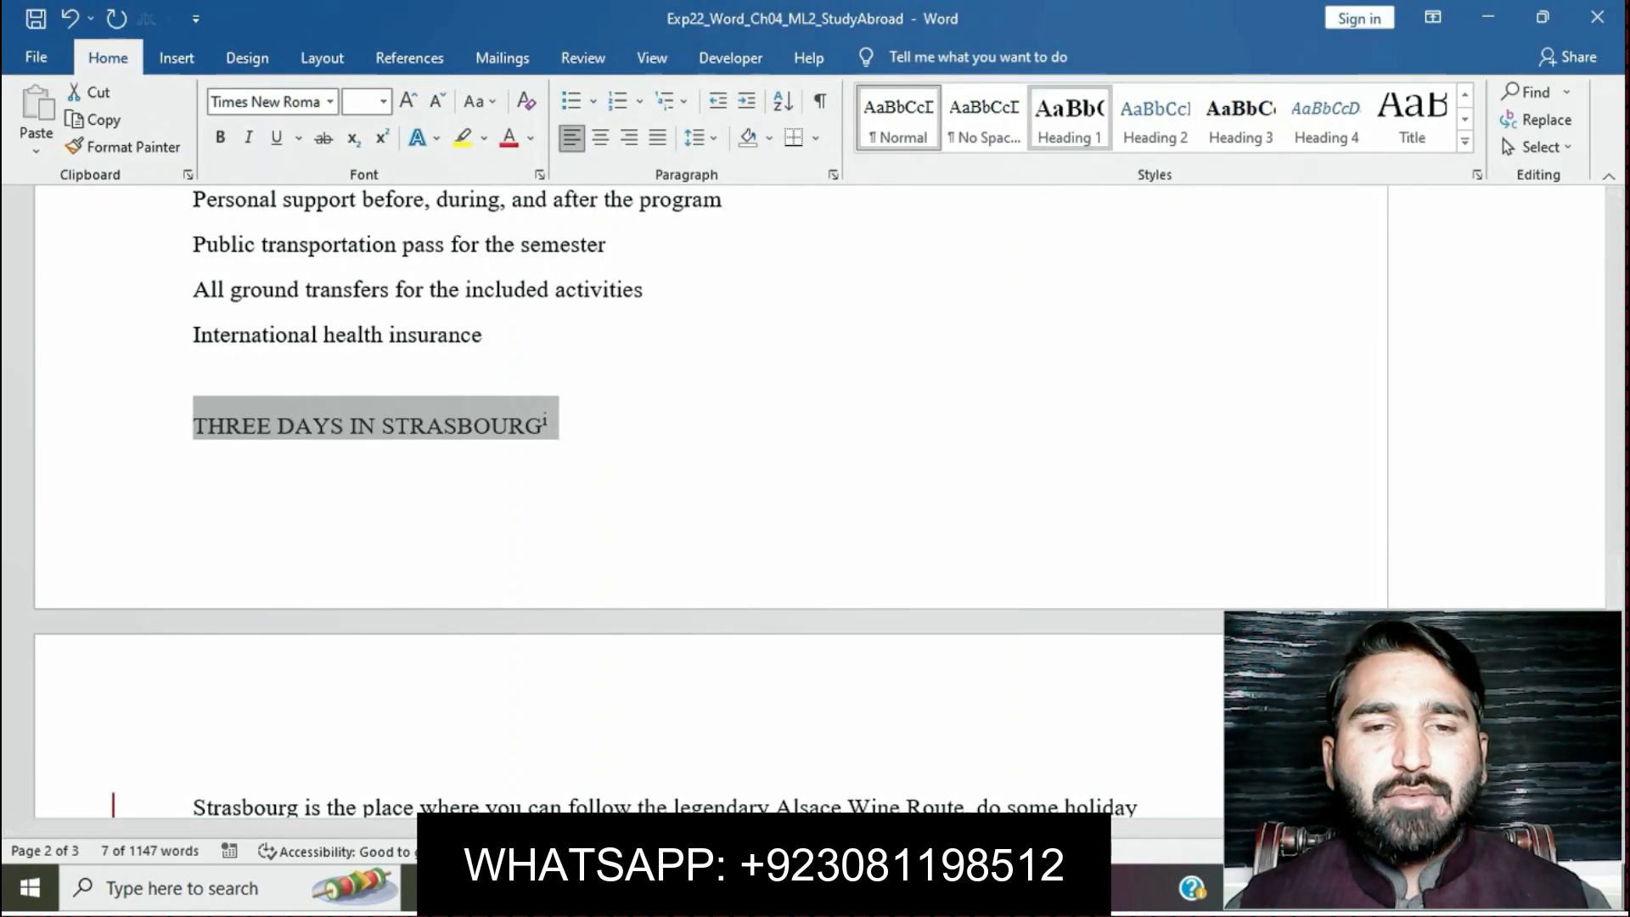
click(1070, 119)
scroll(709, 510, down, 5)
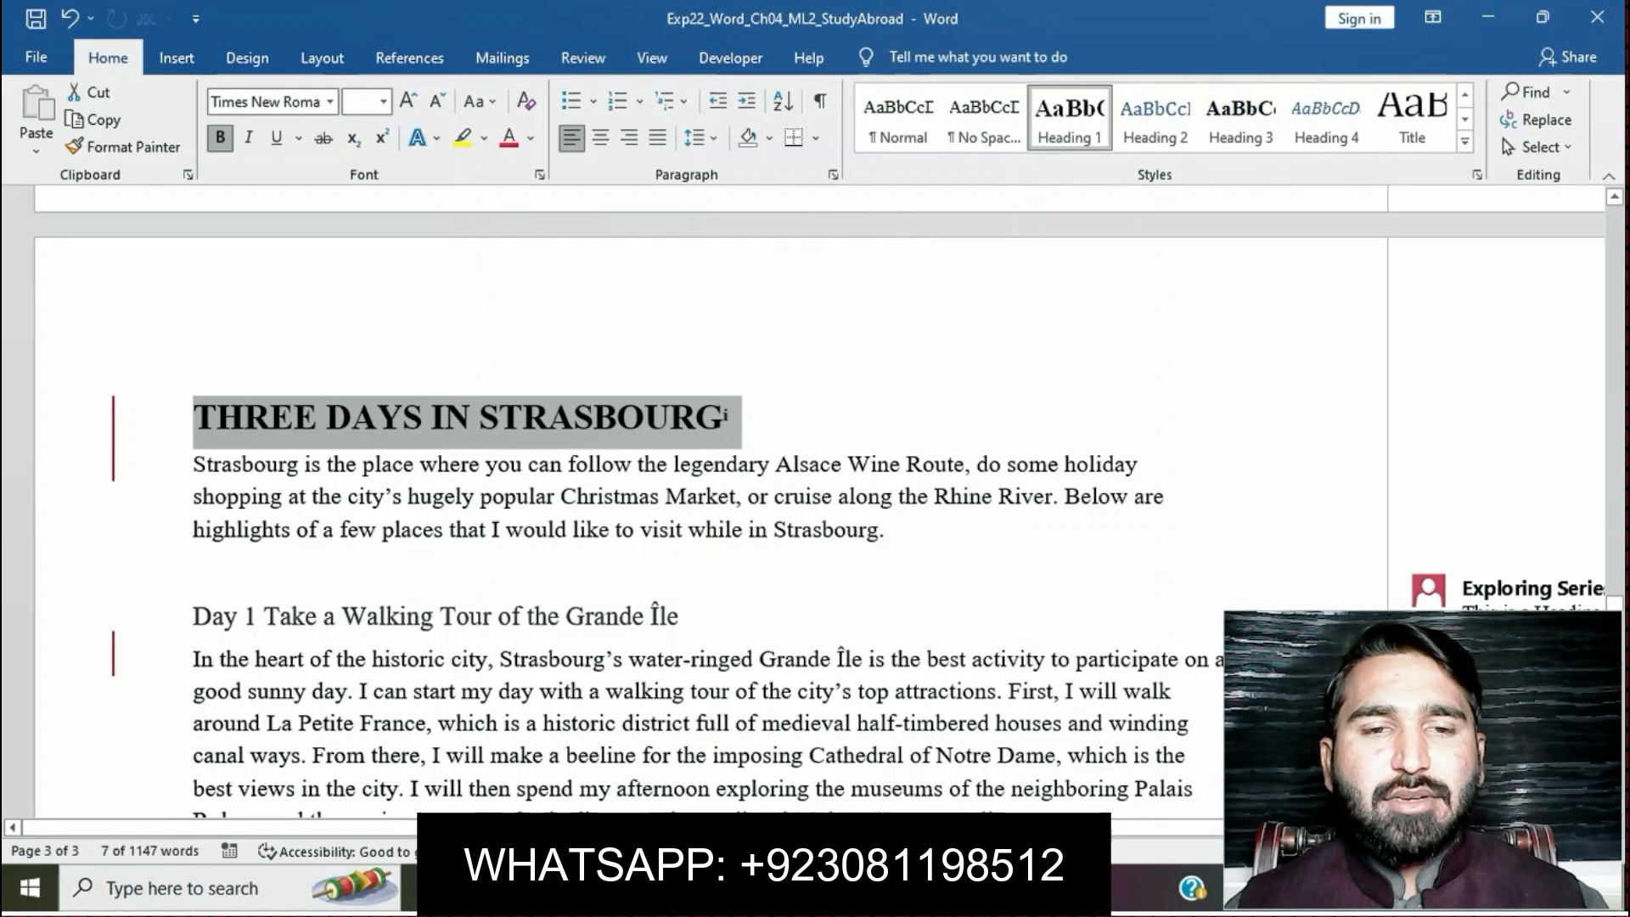
scroll(709, 509, down, 3)
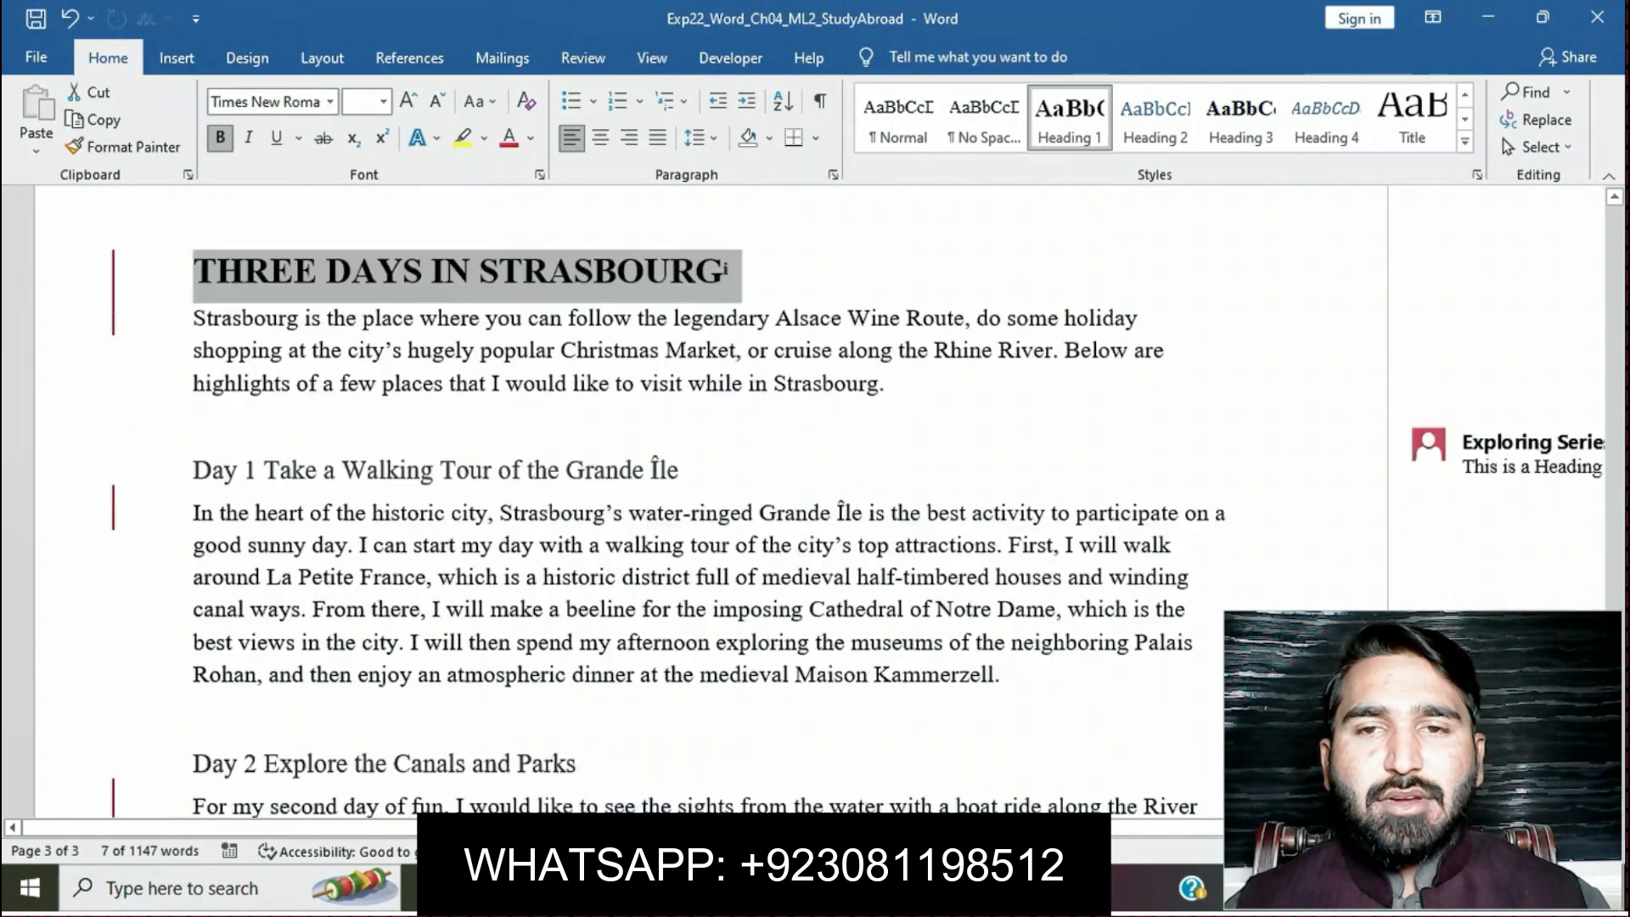
scroll(709, 510, down, 10)
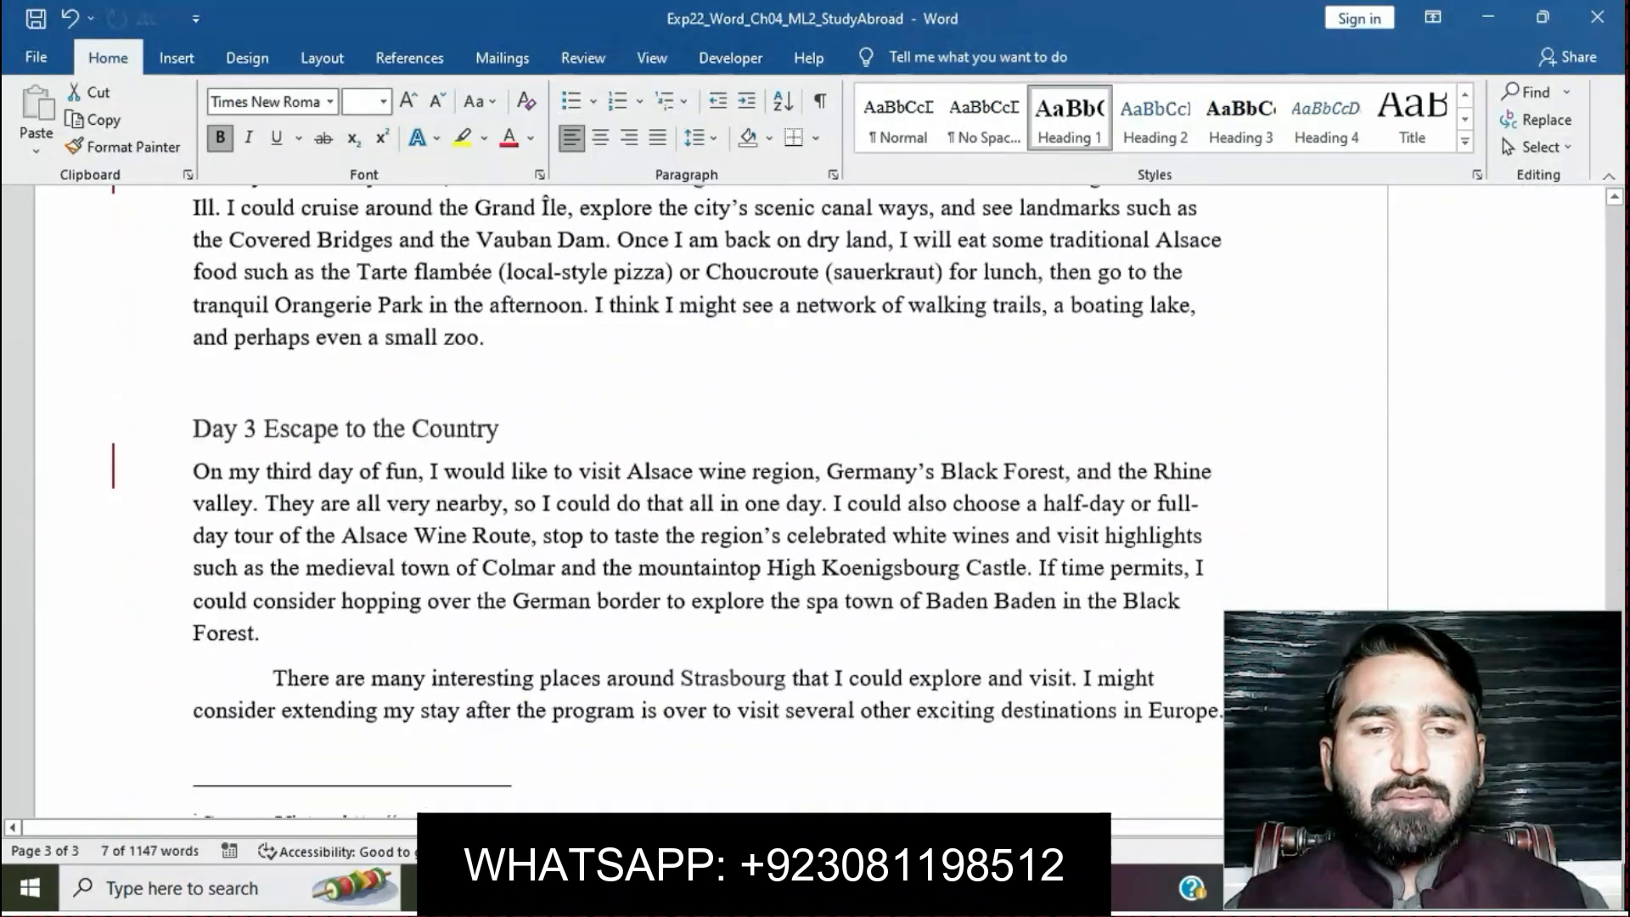
scroll(709, 509, down, 6)
scroll(709, 510, up, 15)
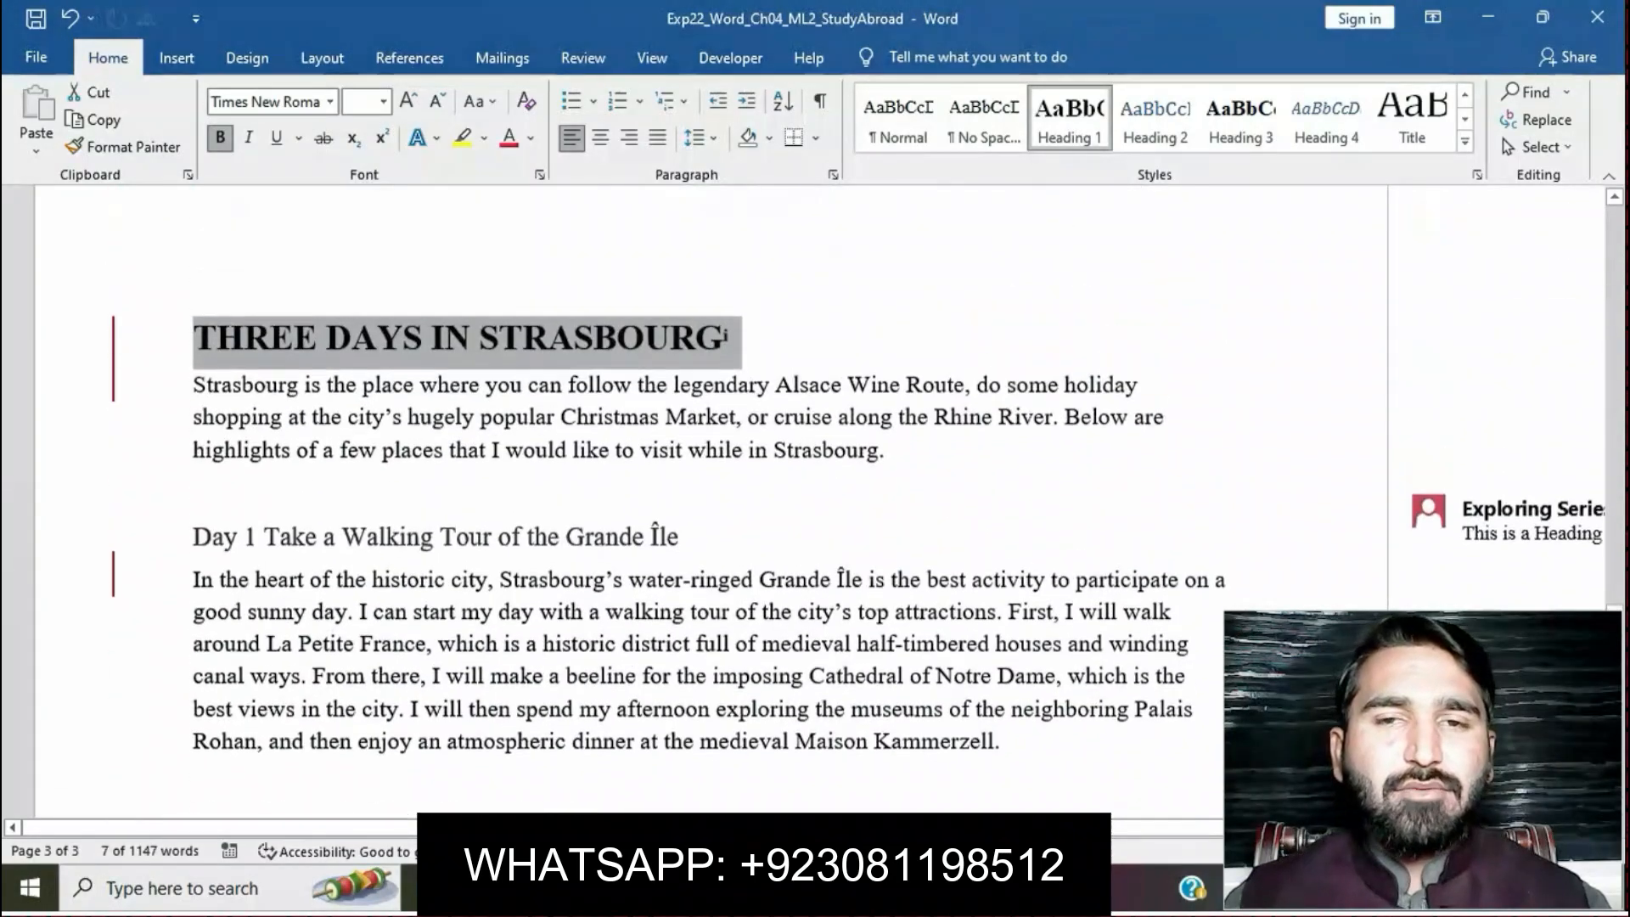
scroll(709, 510, up, 1)
Step: Switch to the instructions document and remove the yellow highlight from the step 2 instruction
mouse_move(724, 888)
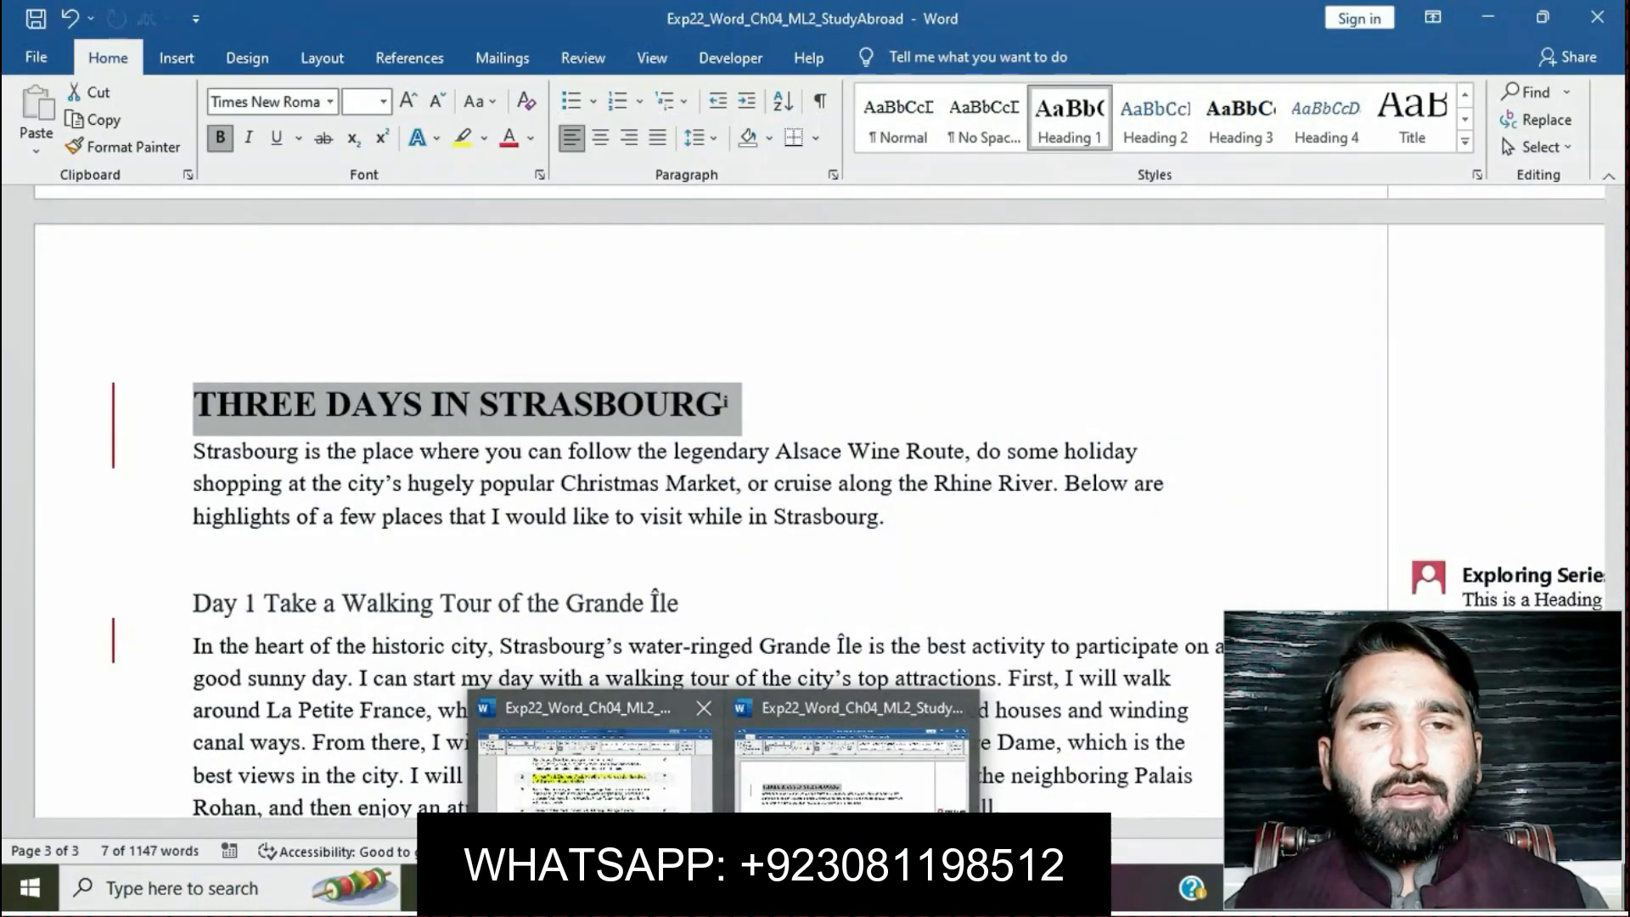
click(594, 764)
click(741, 365)
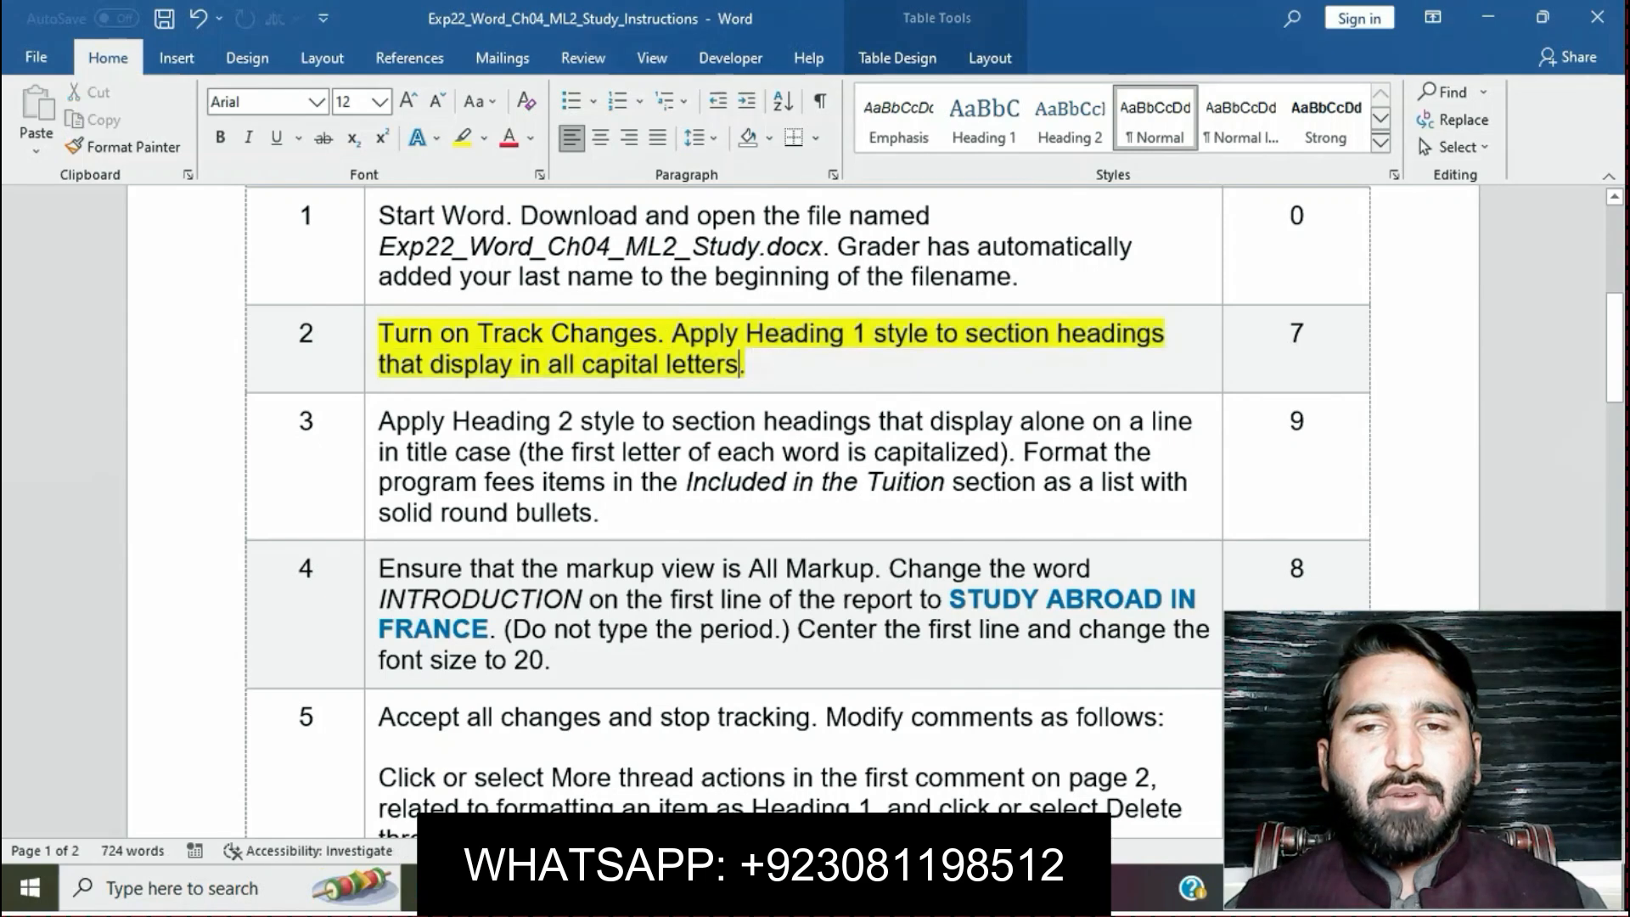
triple_click(740, 365)
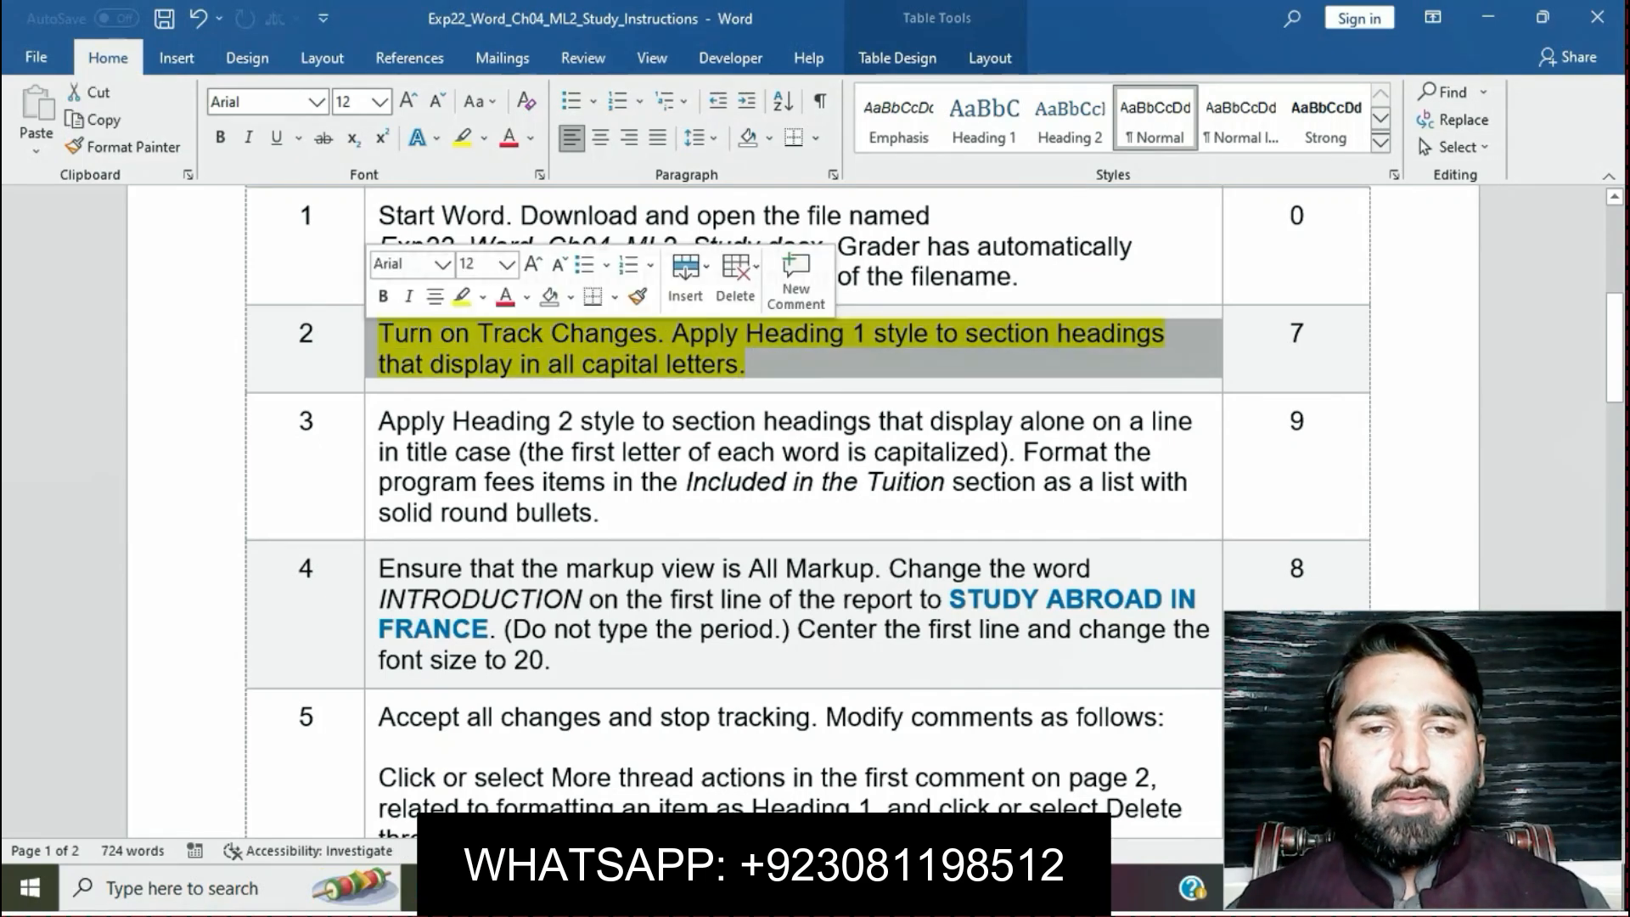
click(461, 297)
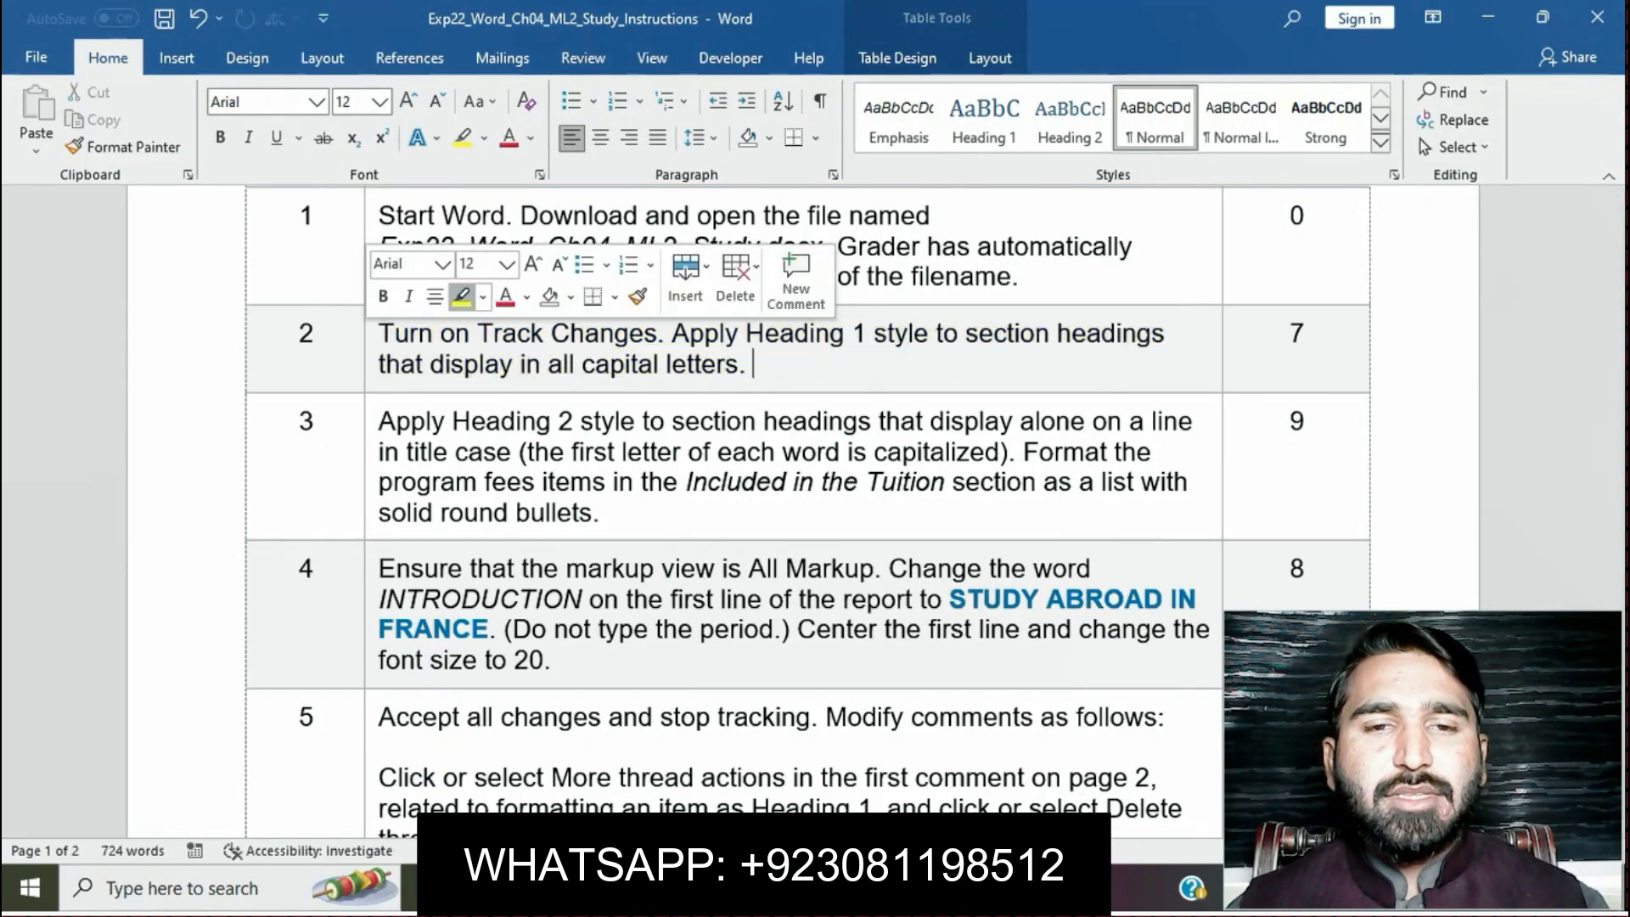
Step: Highlight the step 3 instruction in yellow and select its sentence about applying Heading 2 style to title-case section headings
click(372, 422)
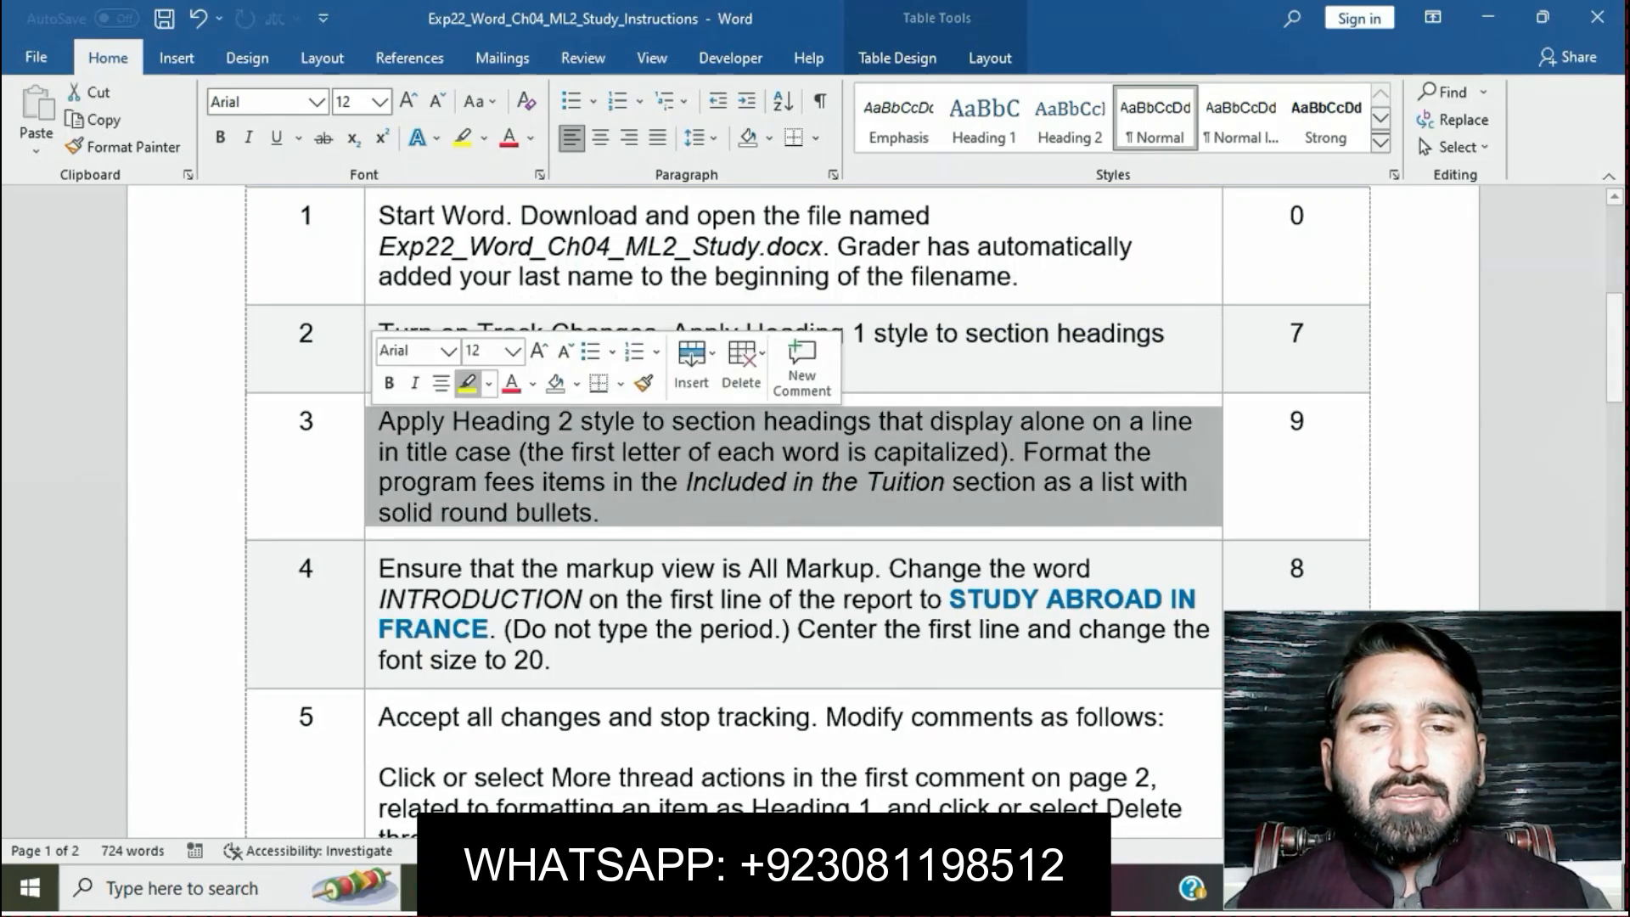
click(467, 384)
click(501, 467)
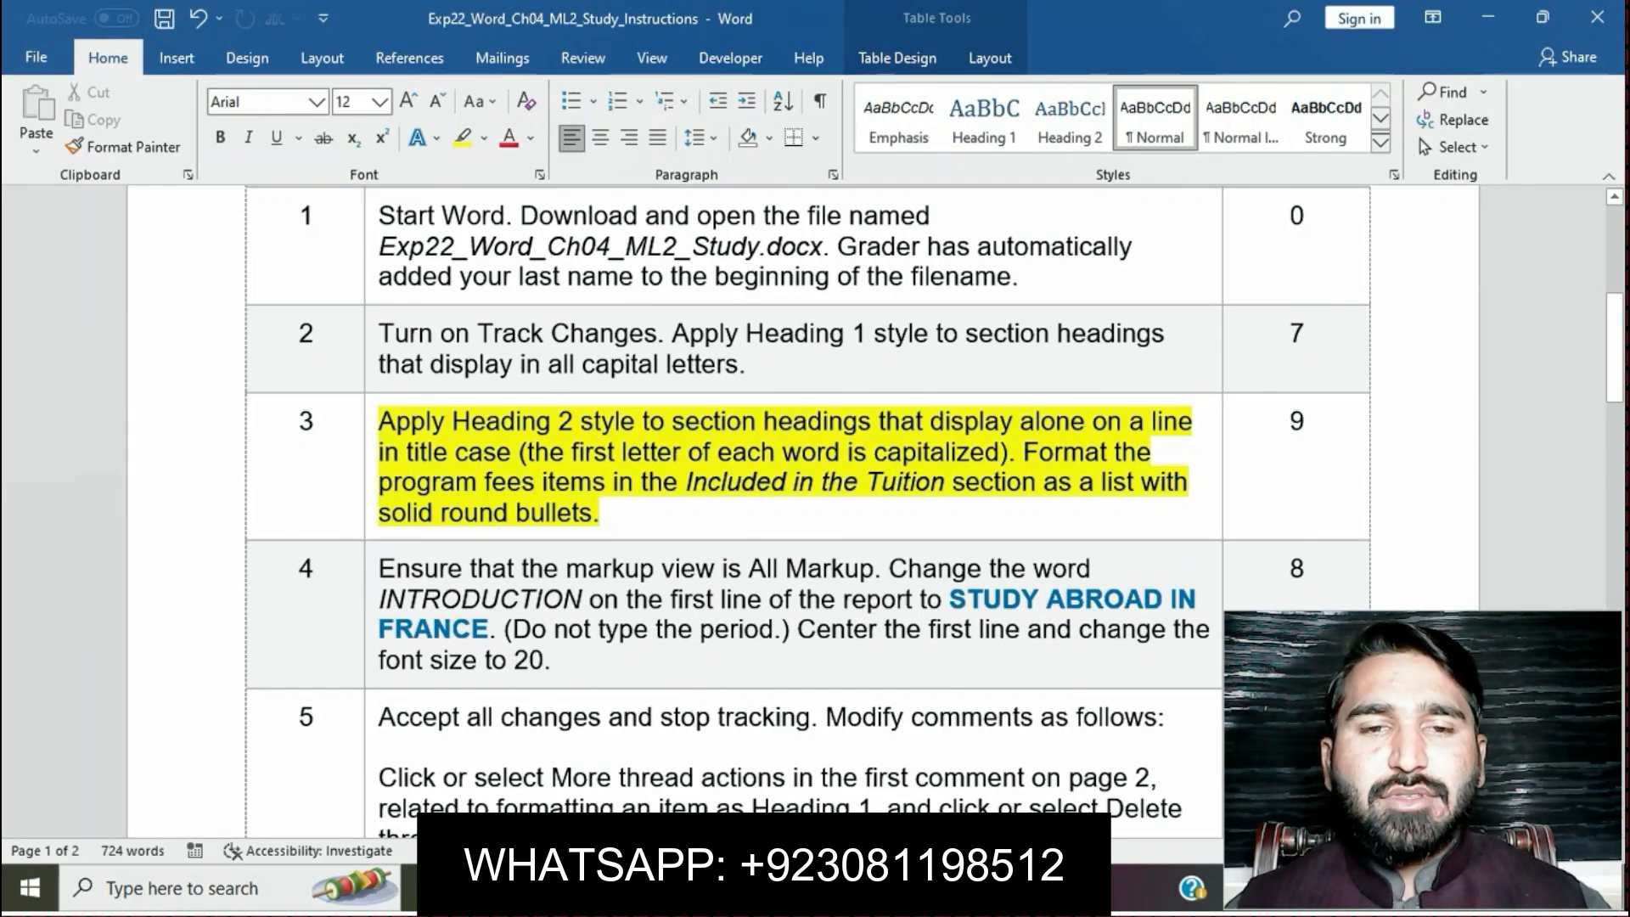
drag(380, 422, 1017, 453)
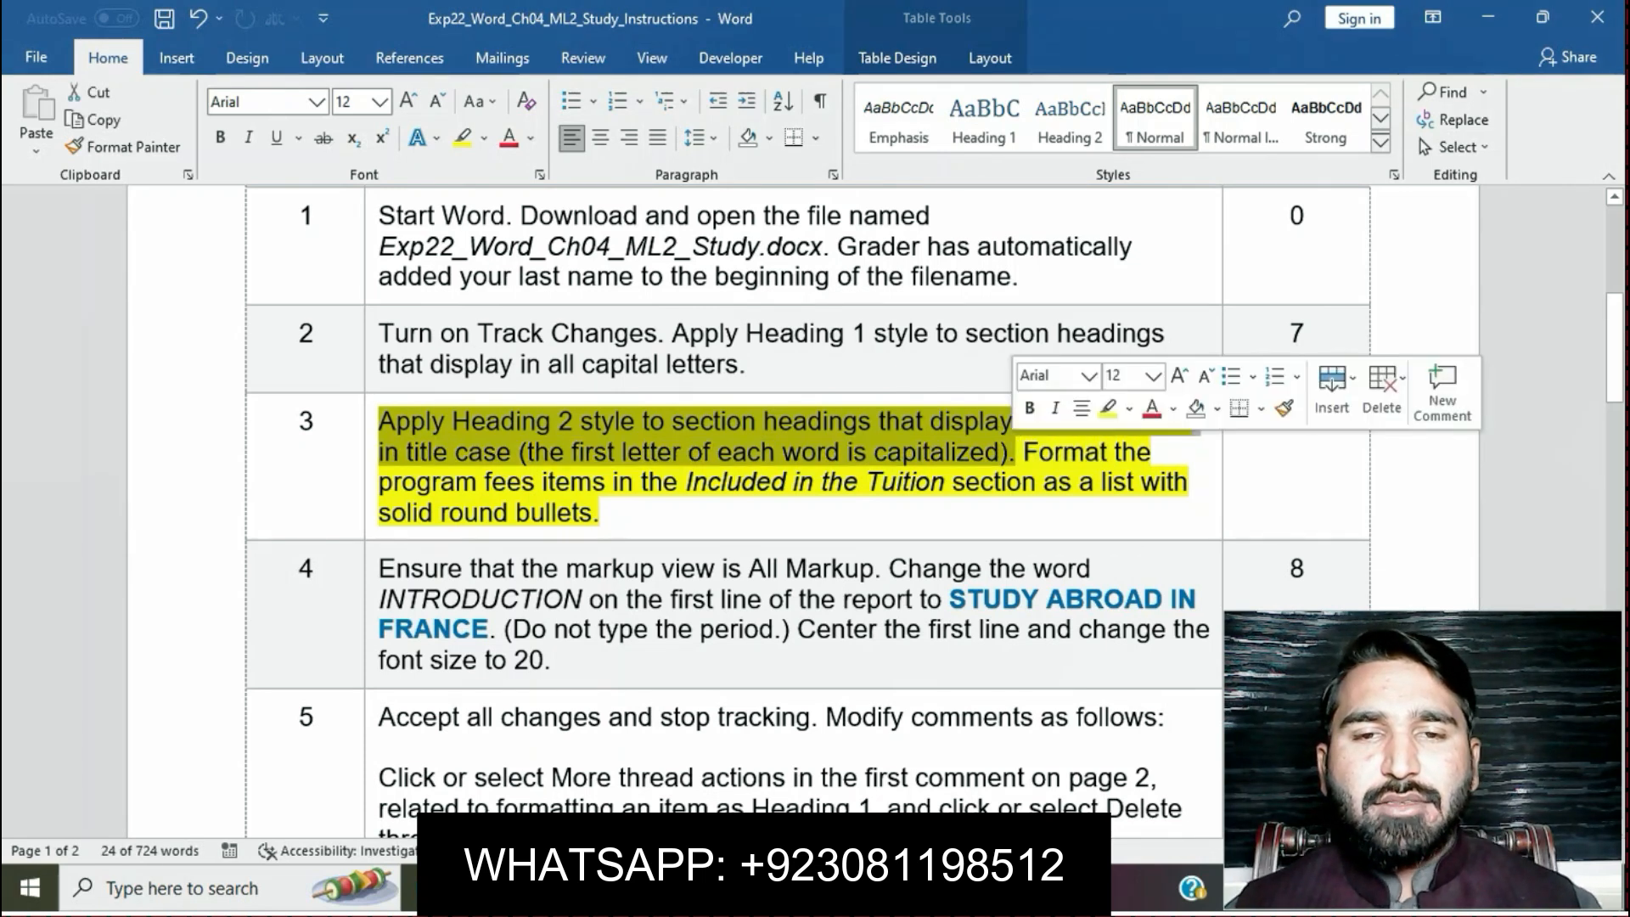
Step: Switch to the StudyAbroad document and apply the Heading 2 style to the "Day 1 Take a Walking Tour of the Grande Île" heading
mouse_move(739, 888)
click(849, 752)
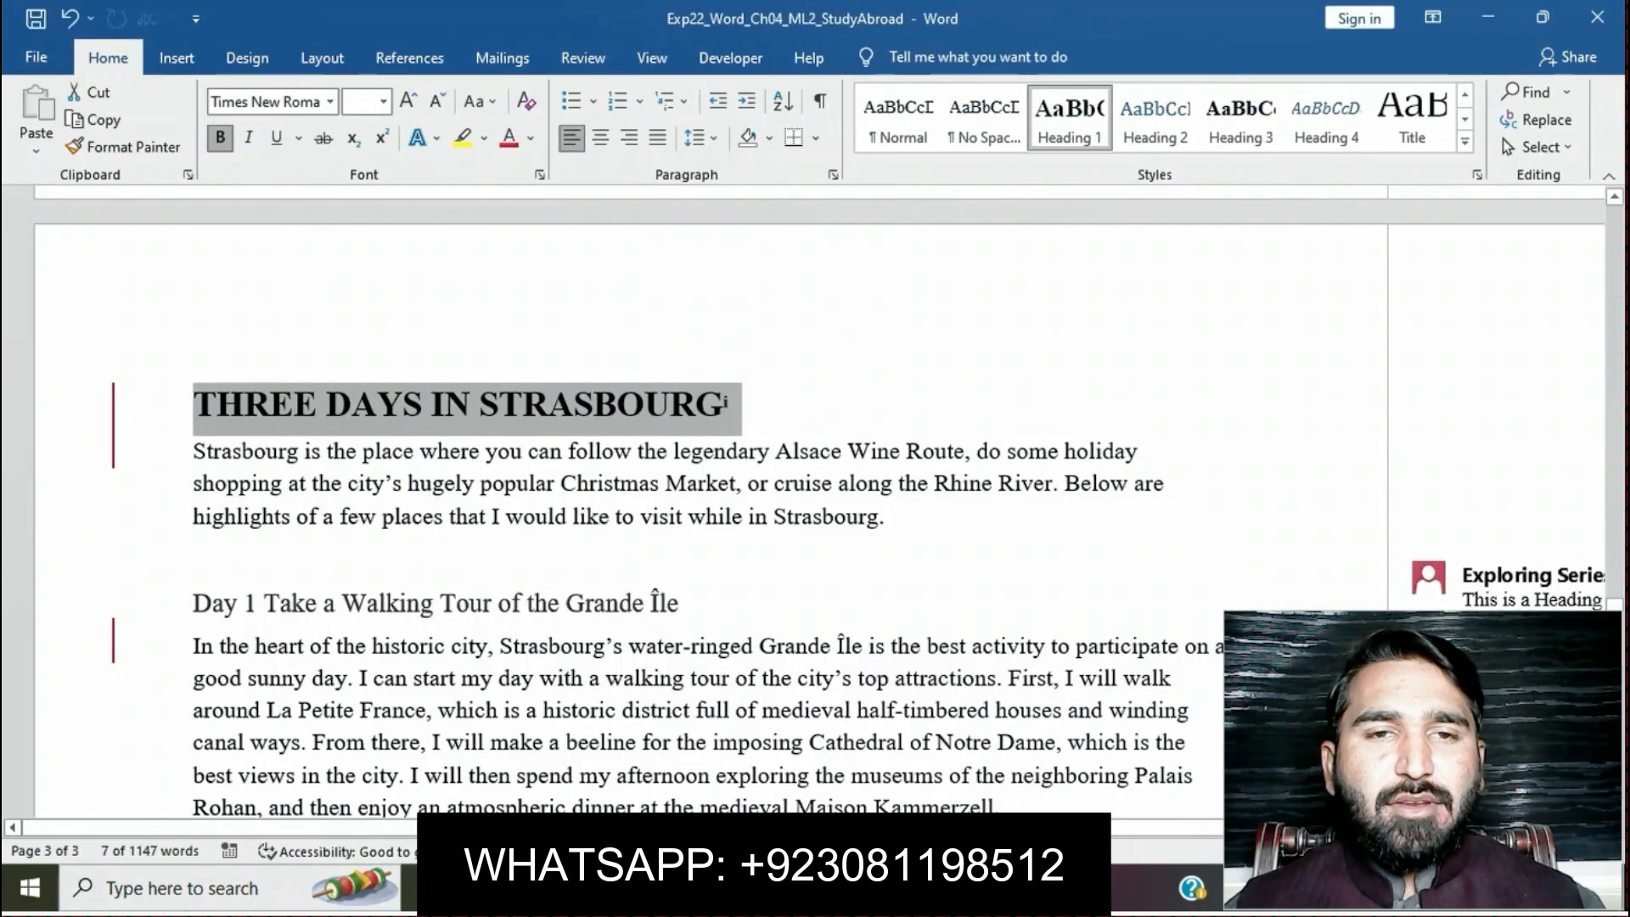
scroll(713, 509, up, 10)
scroll(714, 509, down, 10)
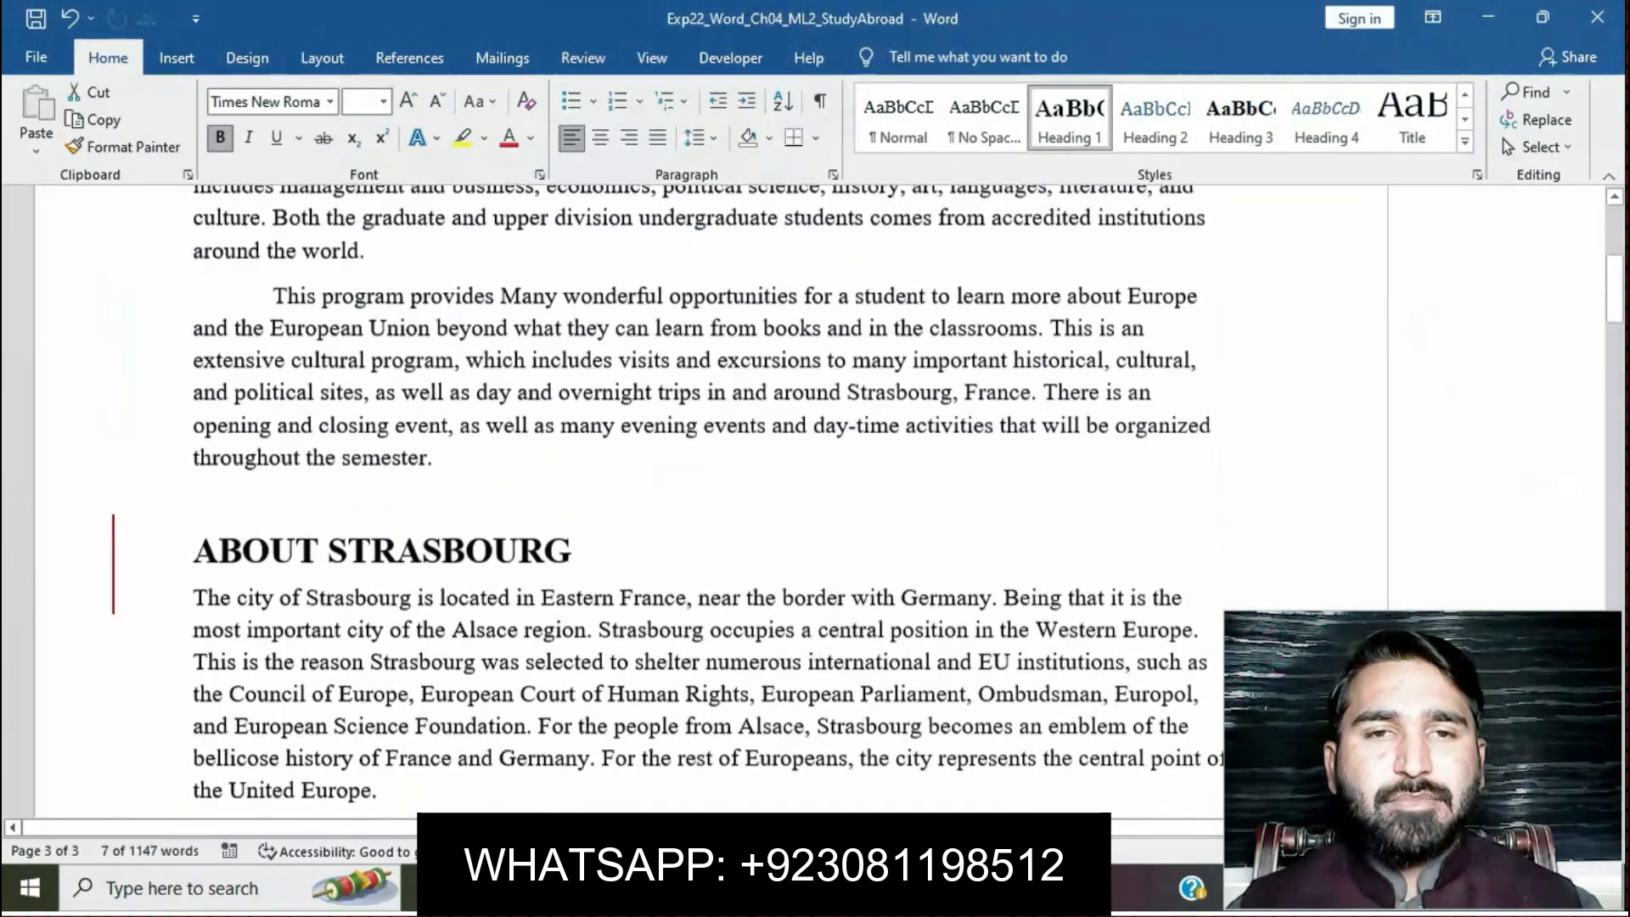
scroll(713, 501, down, 15)
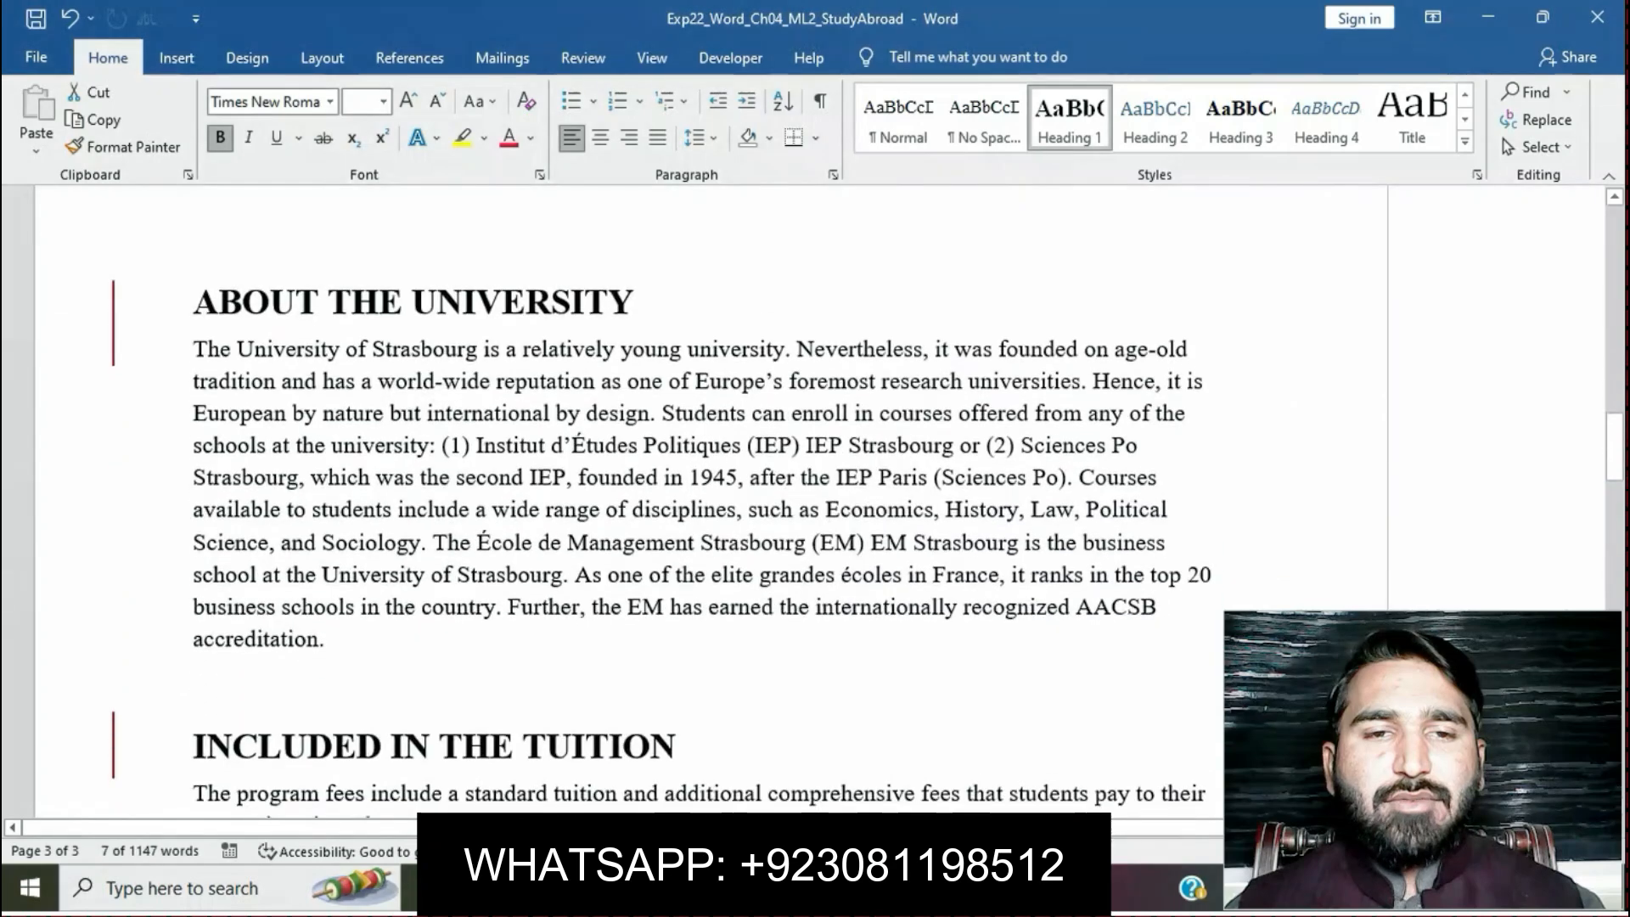
scroll(714, 501, down, 12)
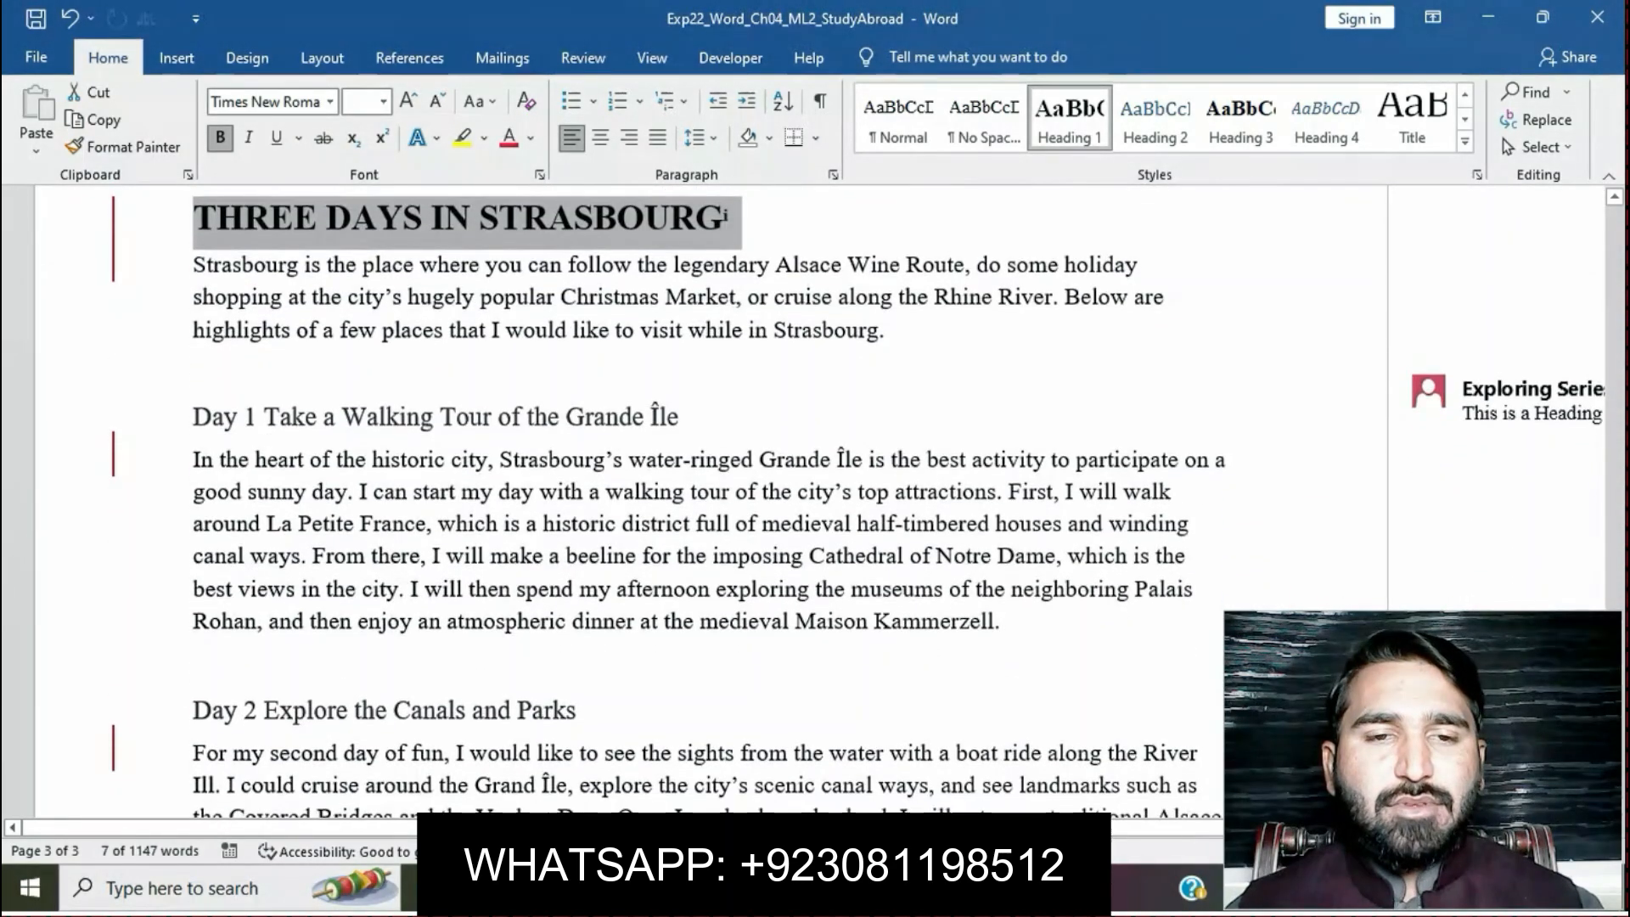
drag(194, 416, 690, 416)
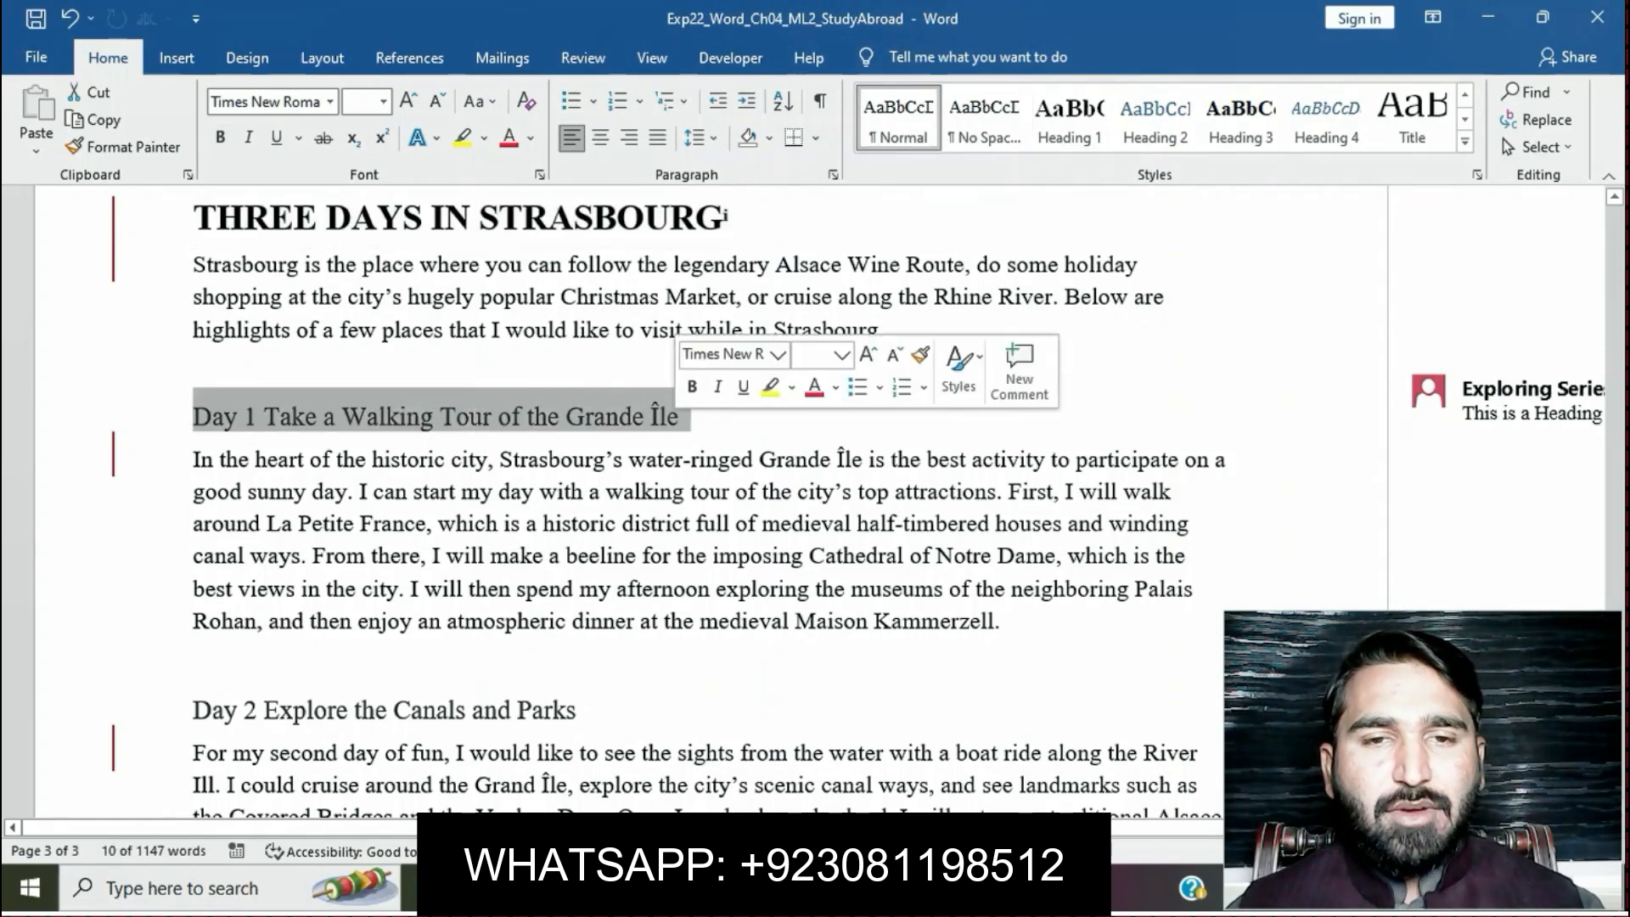
click(1155, 119)
Step: Apply the Heading 2 style to the "Day 2 Explore the Canals and Parks" and "Day 3 Escape to the Country" headings
scroll(713, 501, down, 3)
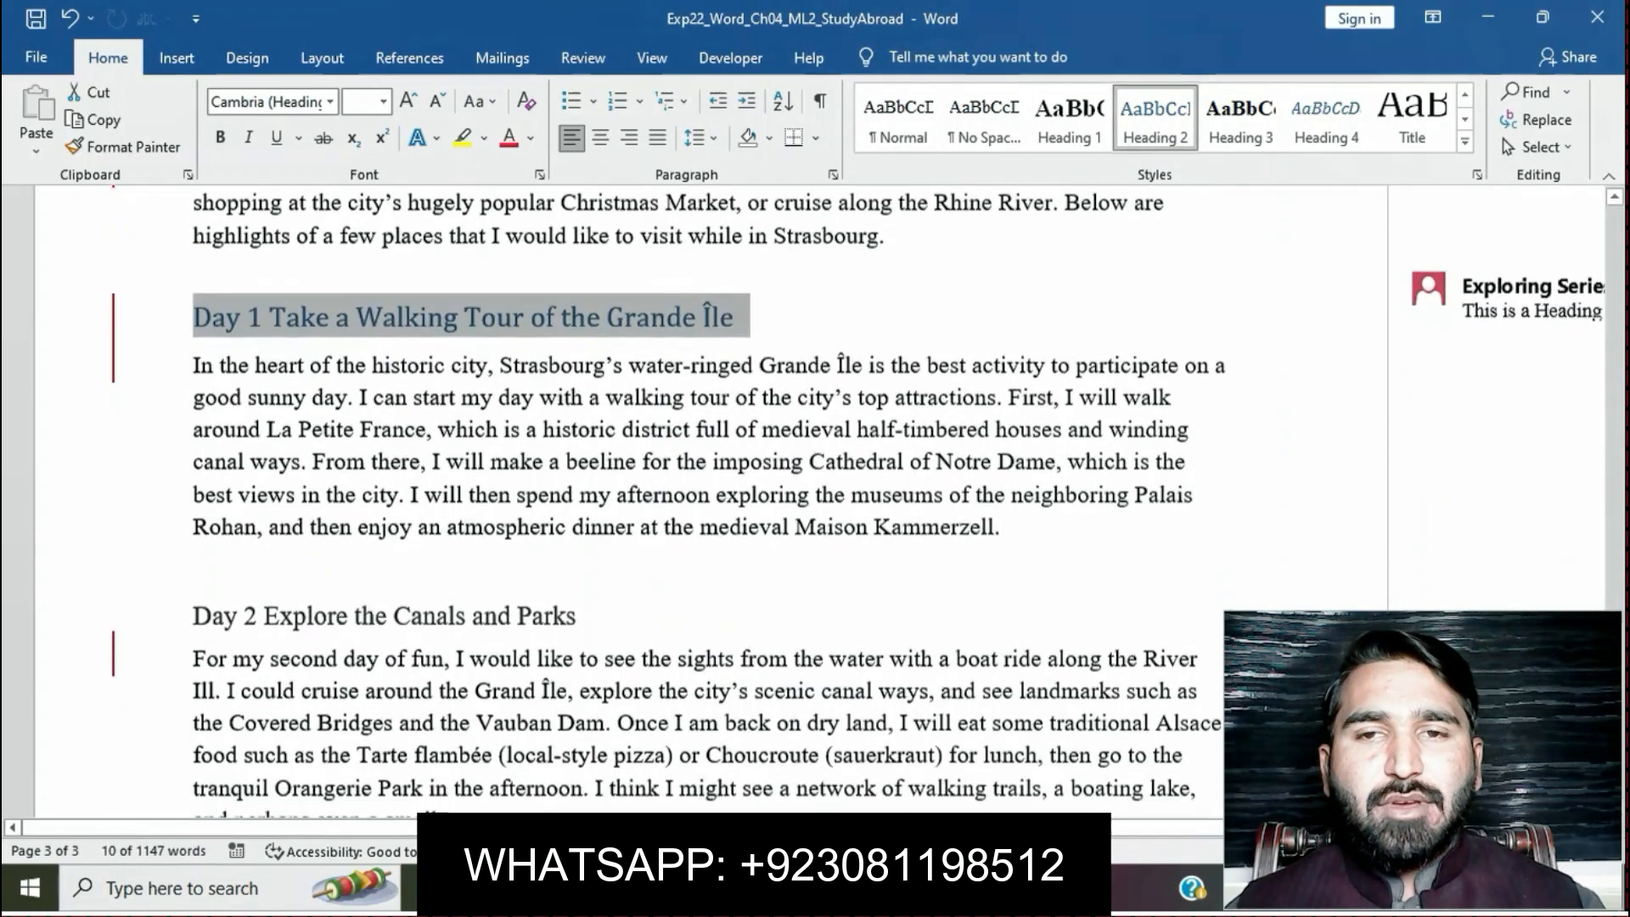
drag(194, 484, 588, 484)
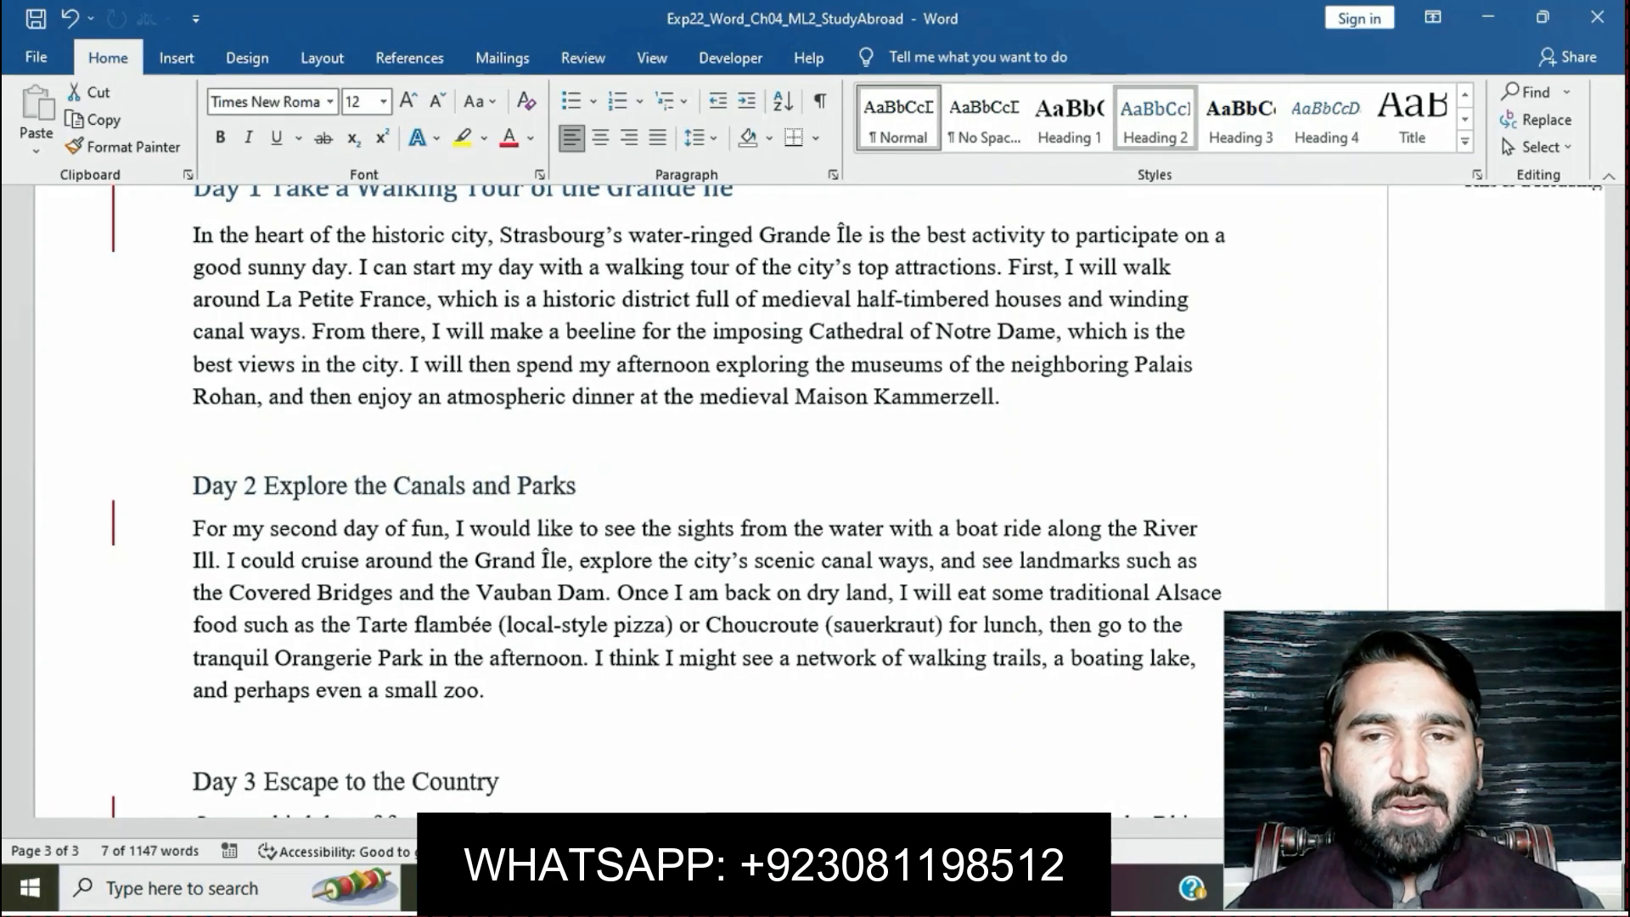
click(1154, 119)
scroll(713, 501, down, 3)
drag(194, 579, 511, 578)
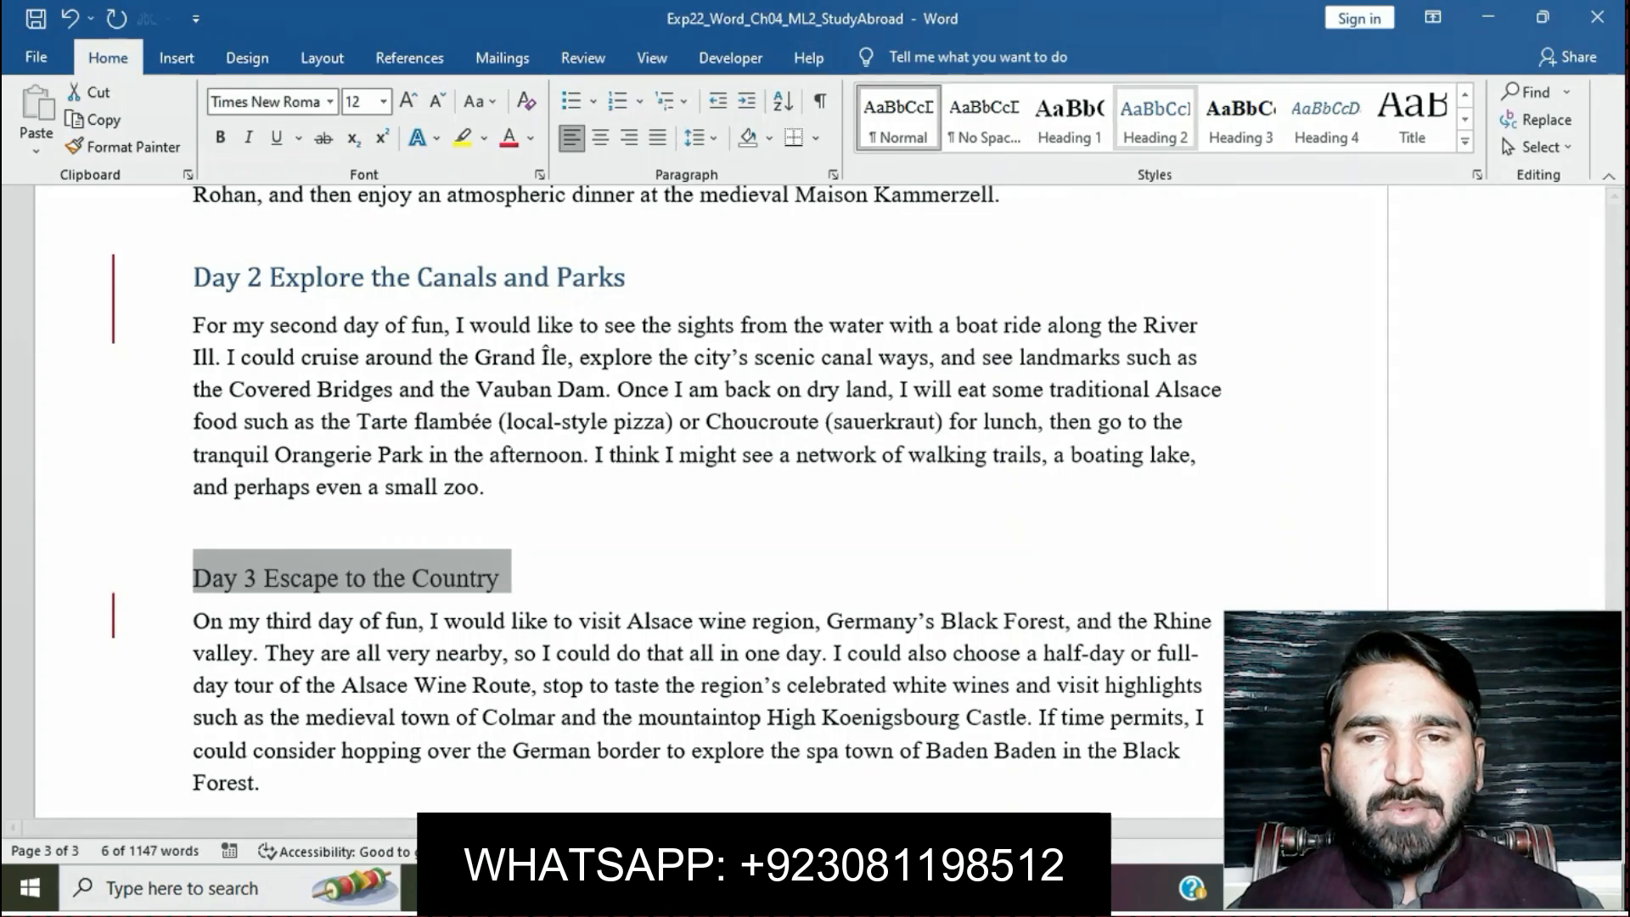
click(1155, 119)
scroll(713, 501, down, 6)
scroll(713, 501, up, 5)
click(904, 413)
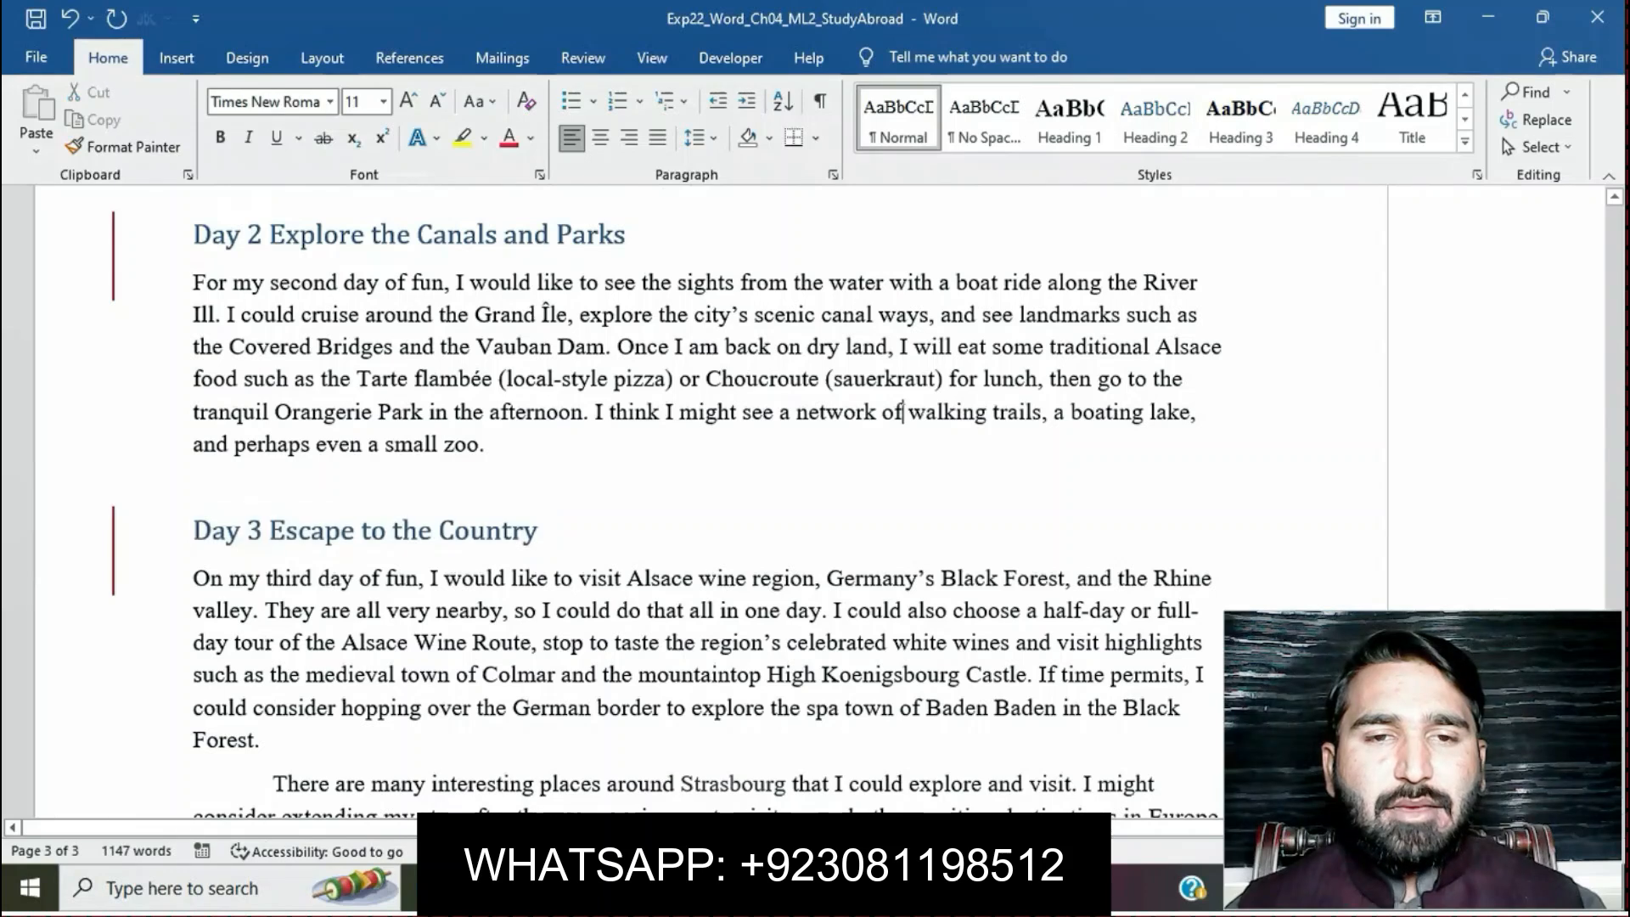
Step: Return to the instructions document and select the step 3 sentence about formatting the program fees items as a bulleted list
mouse_move(726, 888)
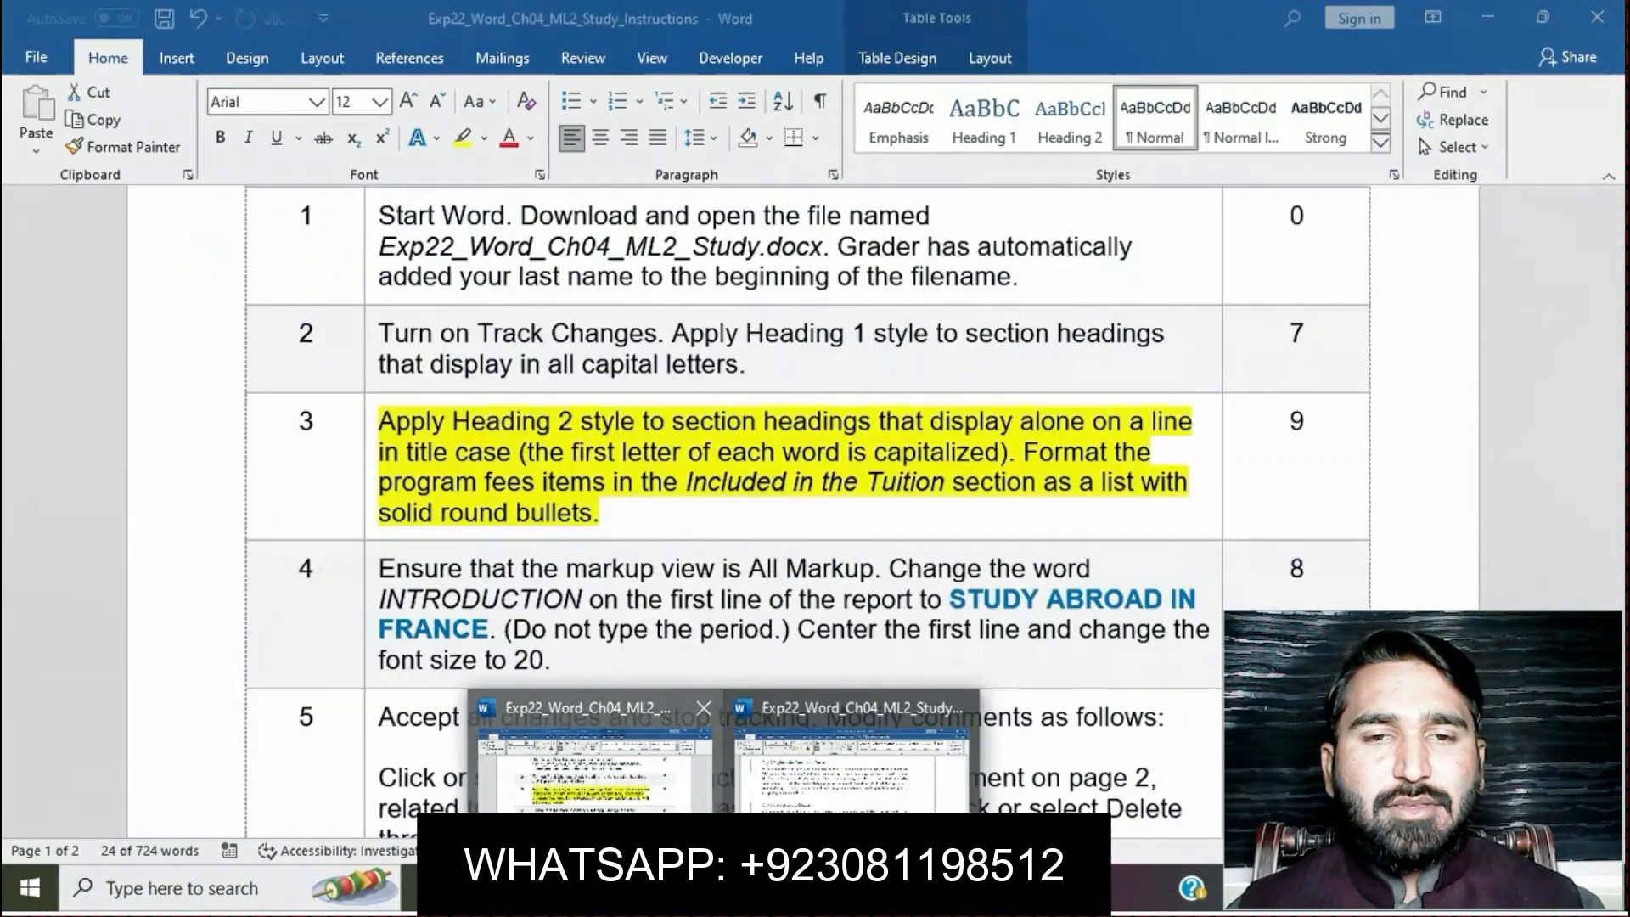
click(592, 756)
click(772, 482)
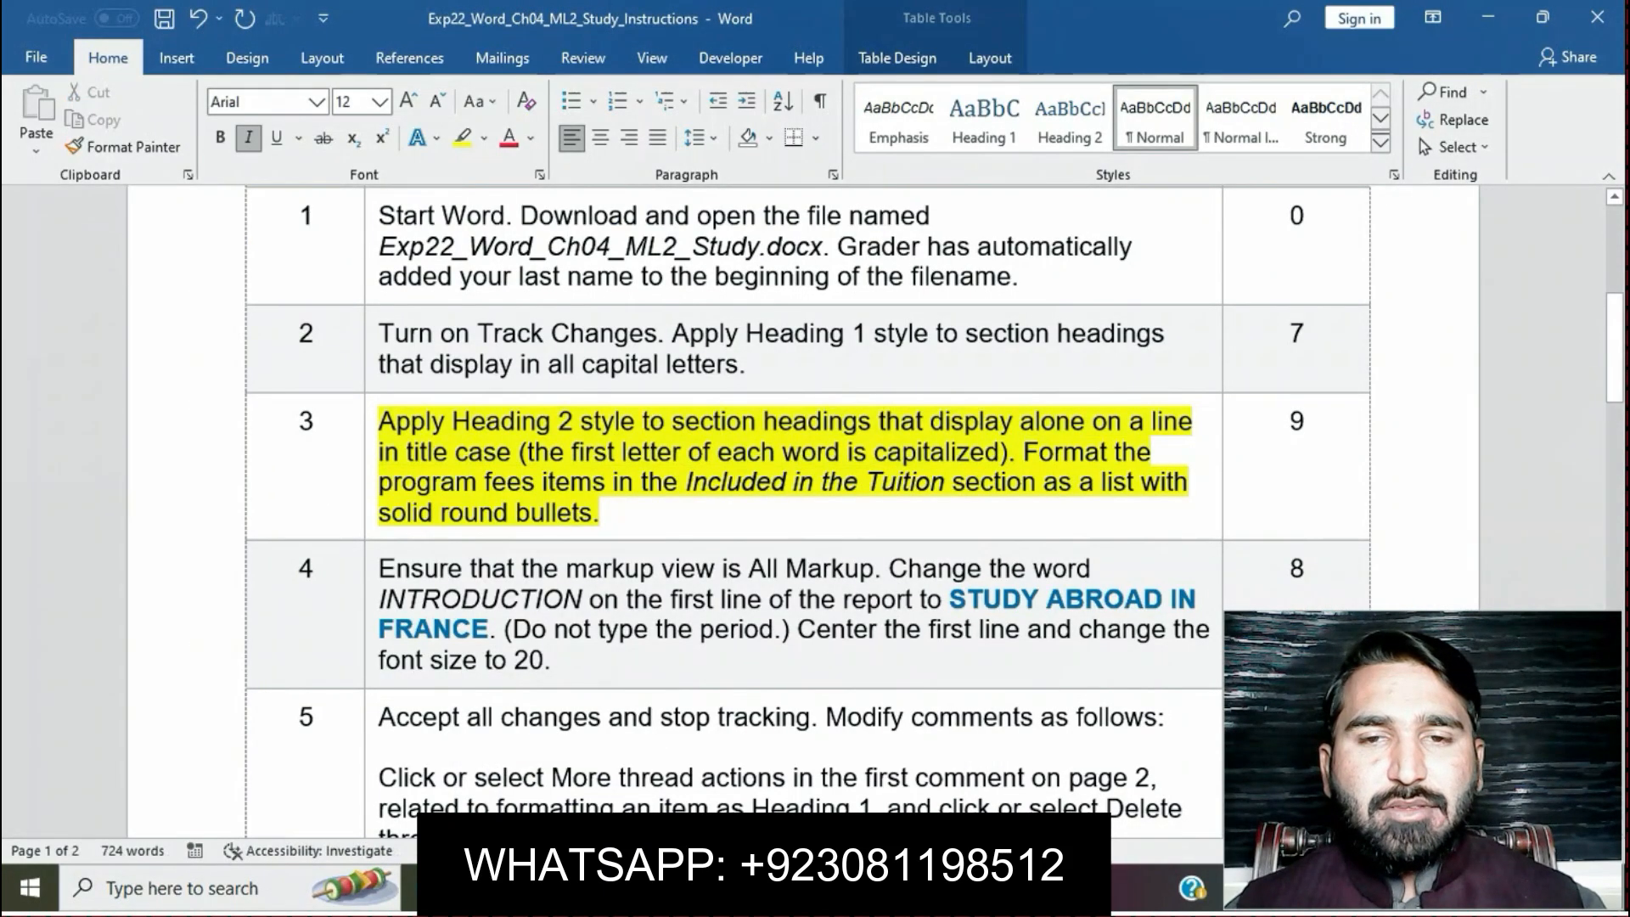
drag(1023, 452, 1129, 510)
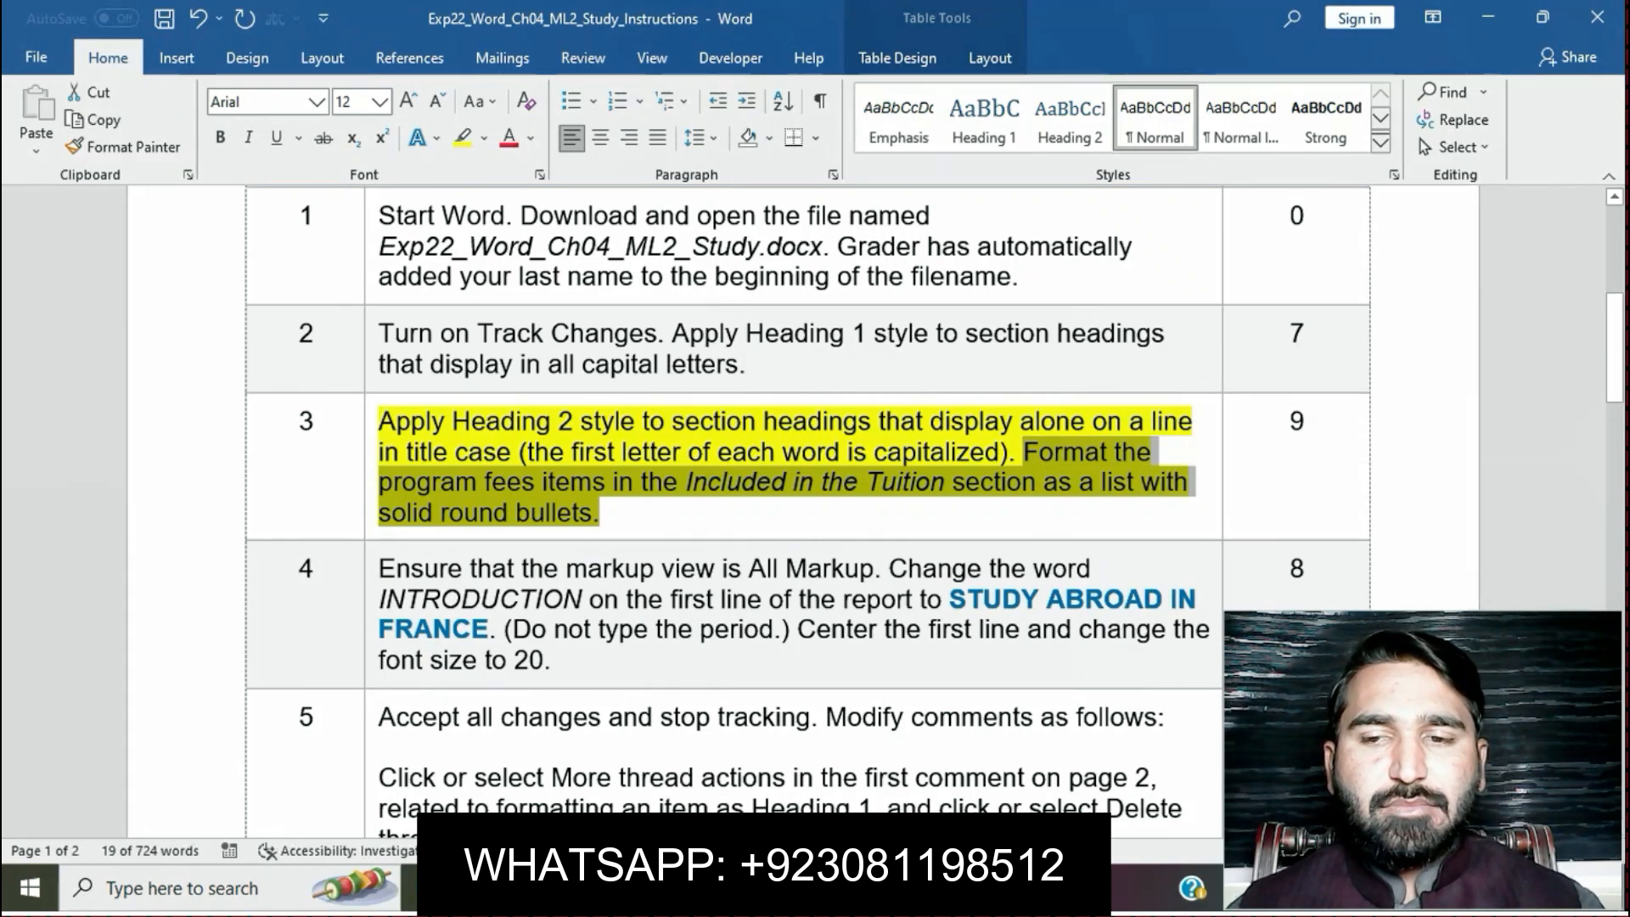
Step: Switch to the StudyAbroad document and format the program fees items, from "Full-time tuition fee" through "International health insurance", as a list with solid round bullets
mouse_move(724, 888)
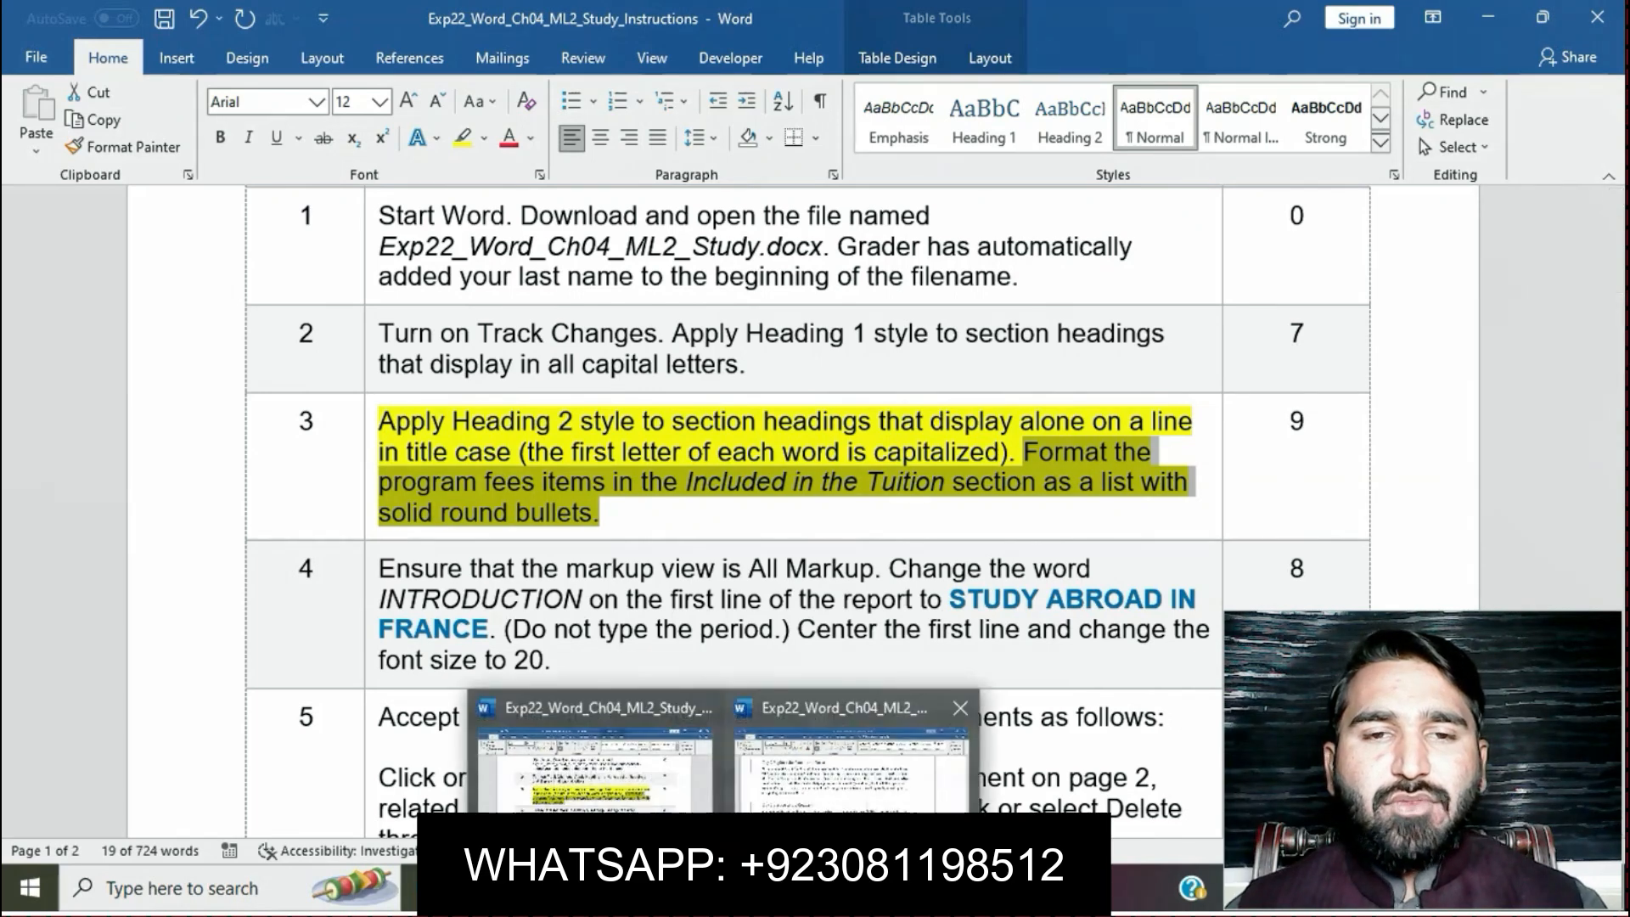
click(849, 751)
scroll(705, 501, up, 8)
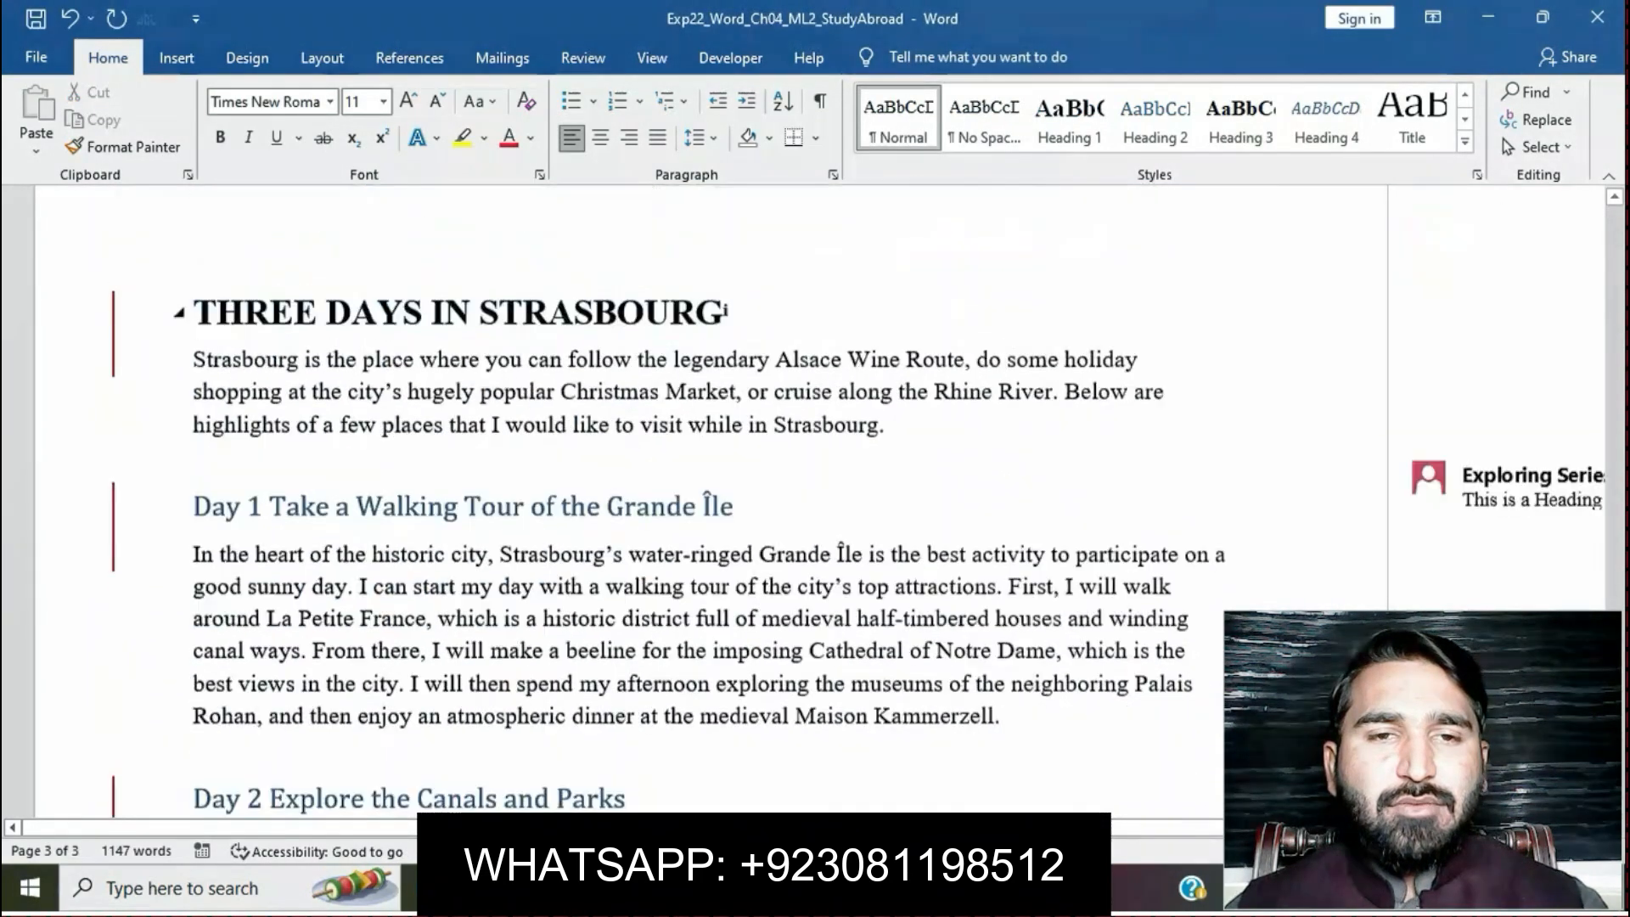
scroll(705, 501, down, 8)
scroll(705, 501, up, 9)
scroll(705, 501, down, 15)
scroll(705, 501, up, 1)
scroll(705, 501, down, 1)
scroll(705, 501, down, 1)
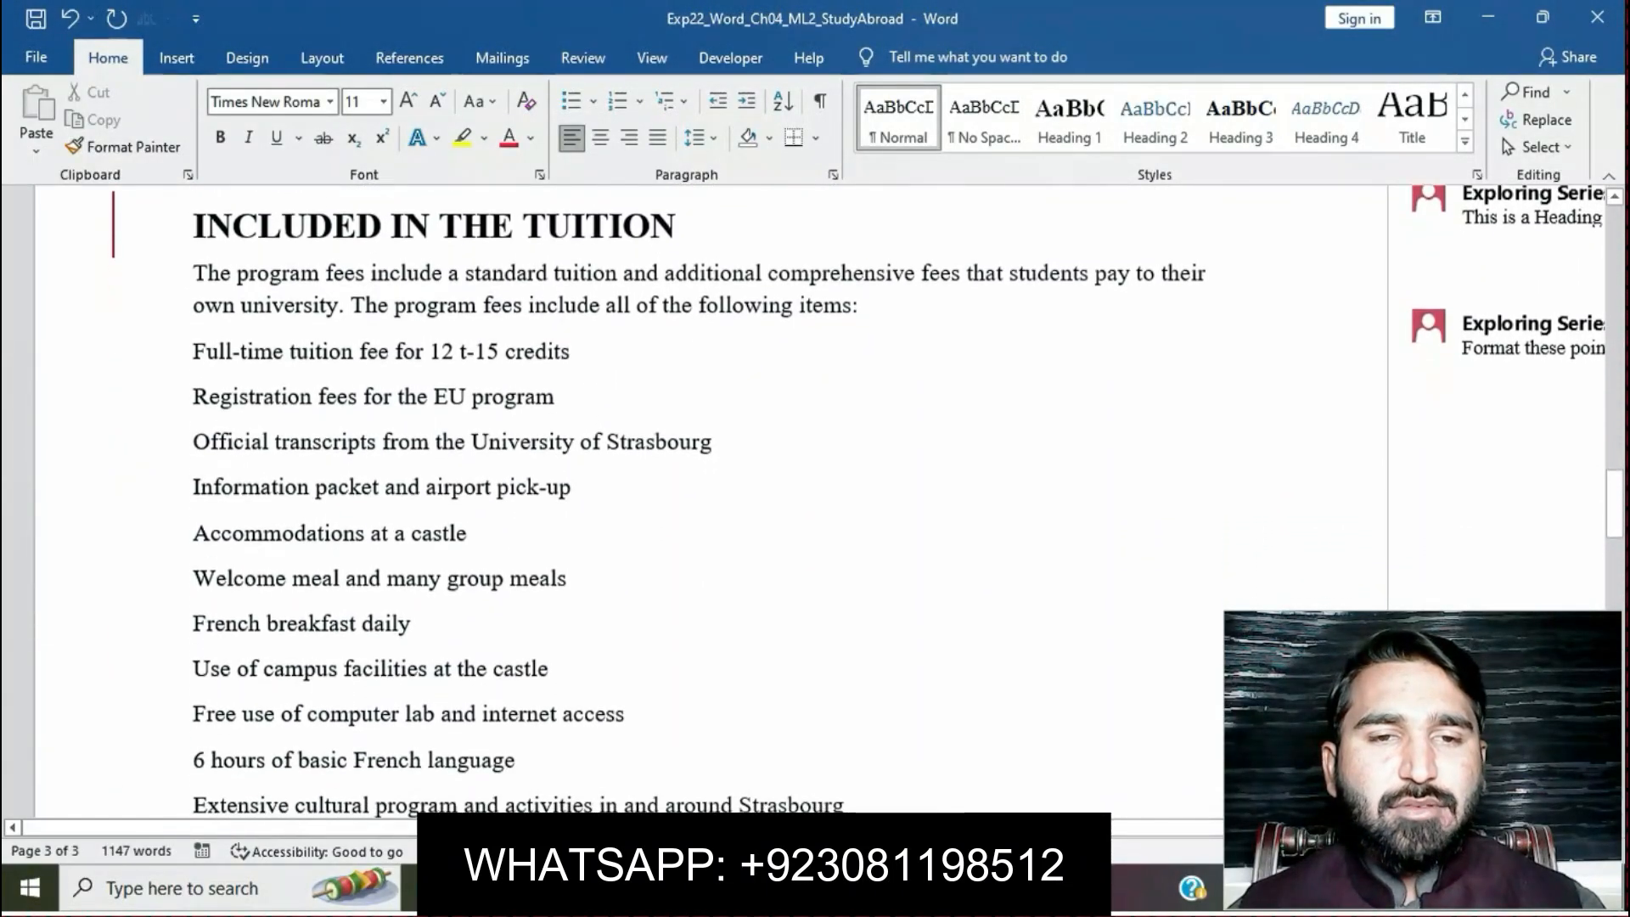
mouse_move(193, 349)
mouse_down()
mouse_move(364, 531)
mouse_move(400, 712)
mouse_move(845, 804)
mouse_move(280, 731)
mouse_move(488, 667)
mouse_up()
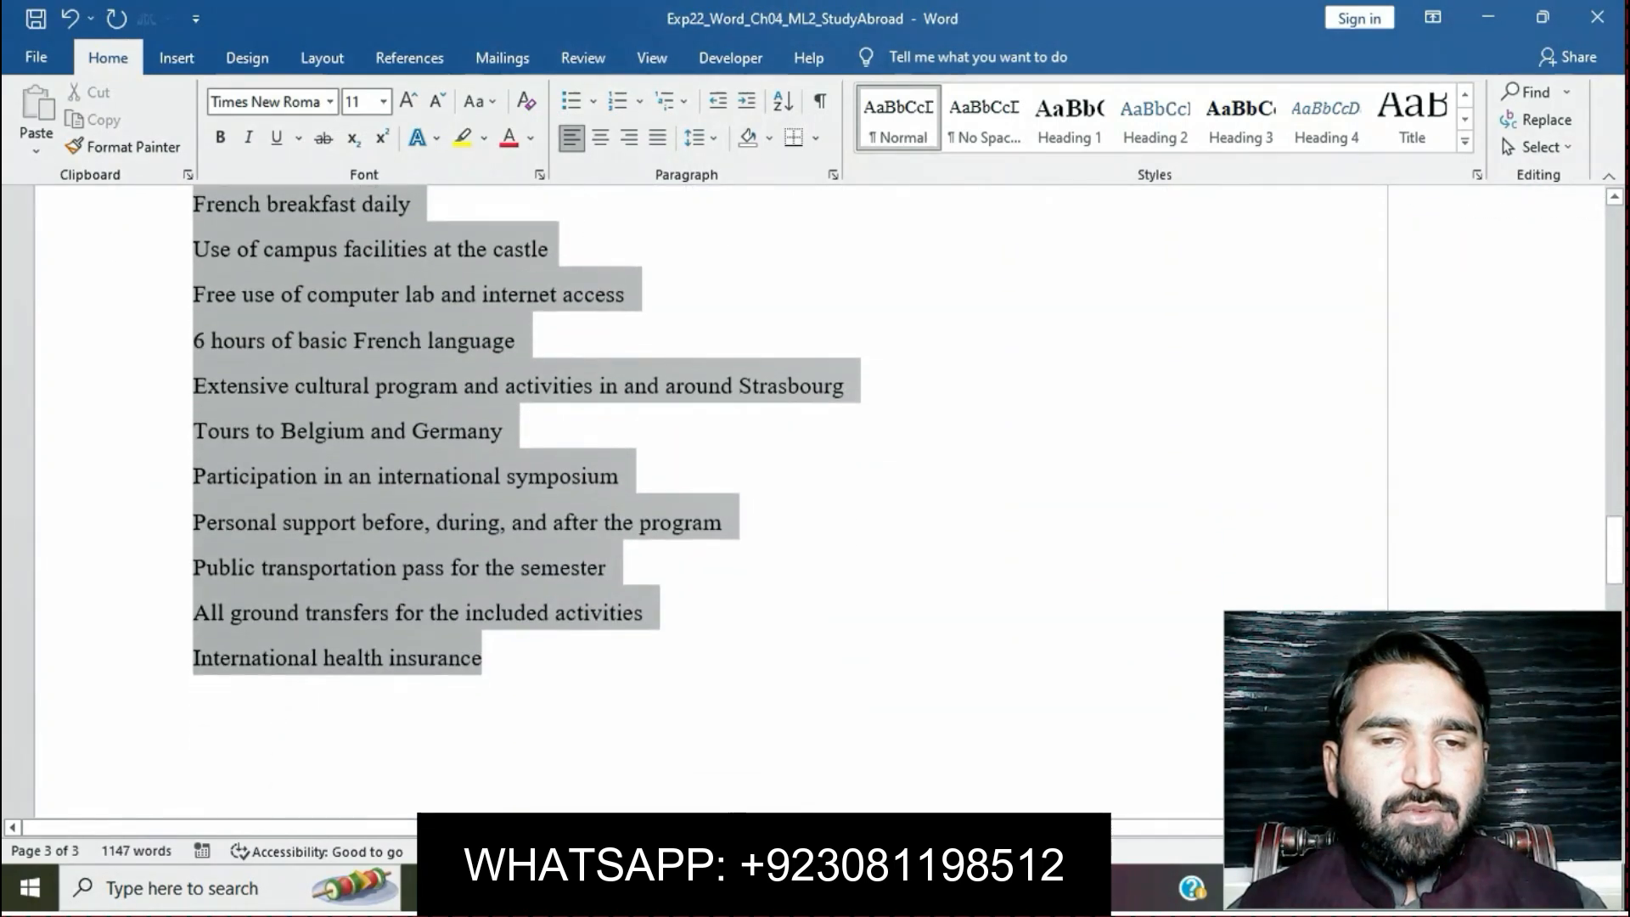
scroll(705, 501, down, 10)
scroll(705, 501, up, 10)
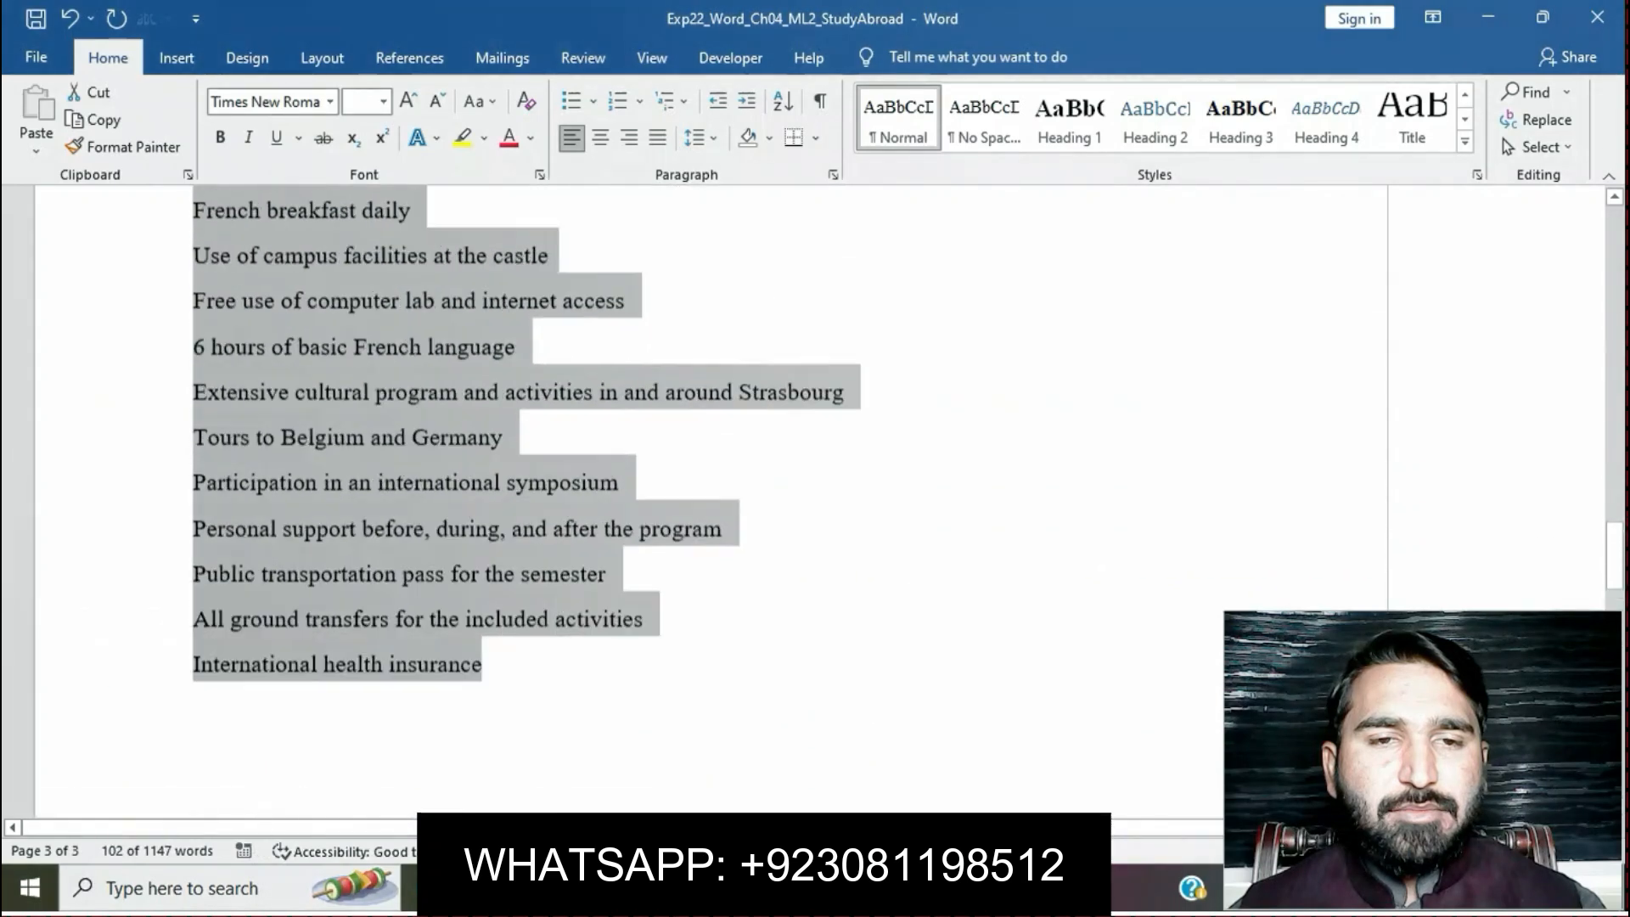
mouse_move(723, 888)
click(595, 764)
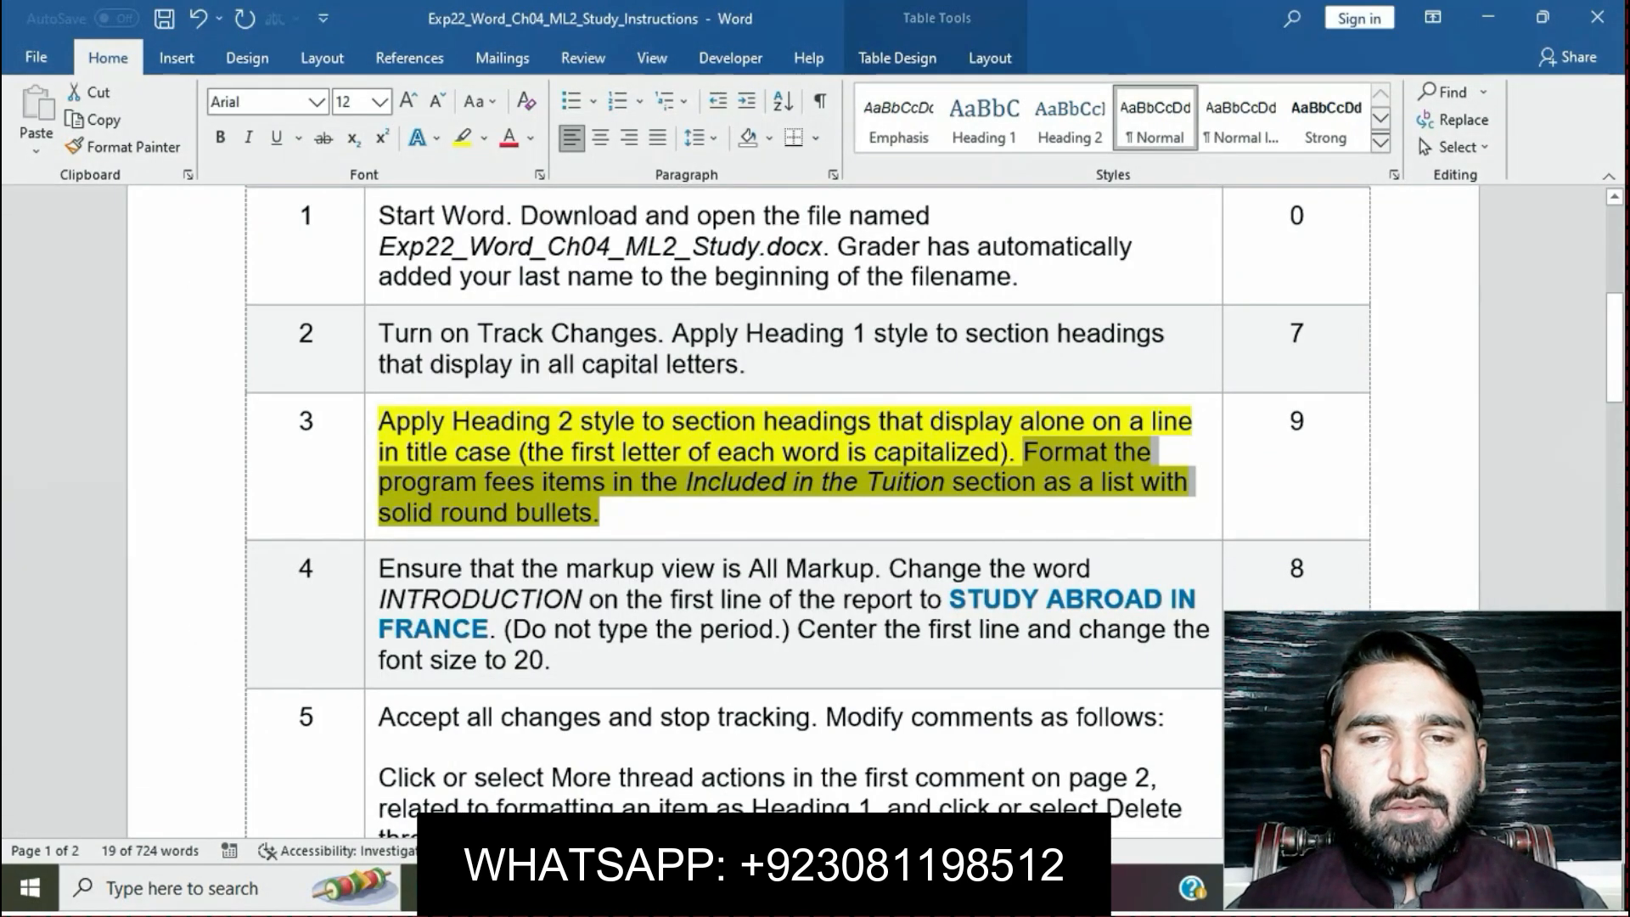
mouse_move(724, 888)
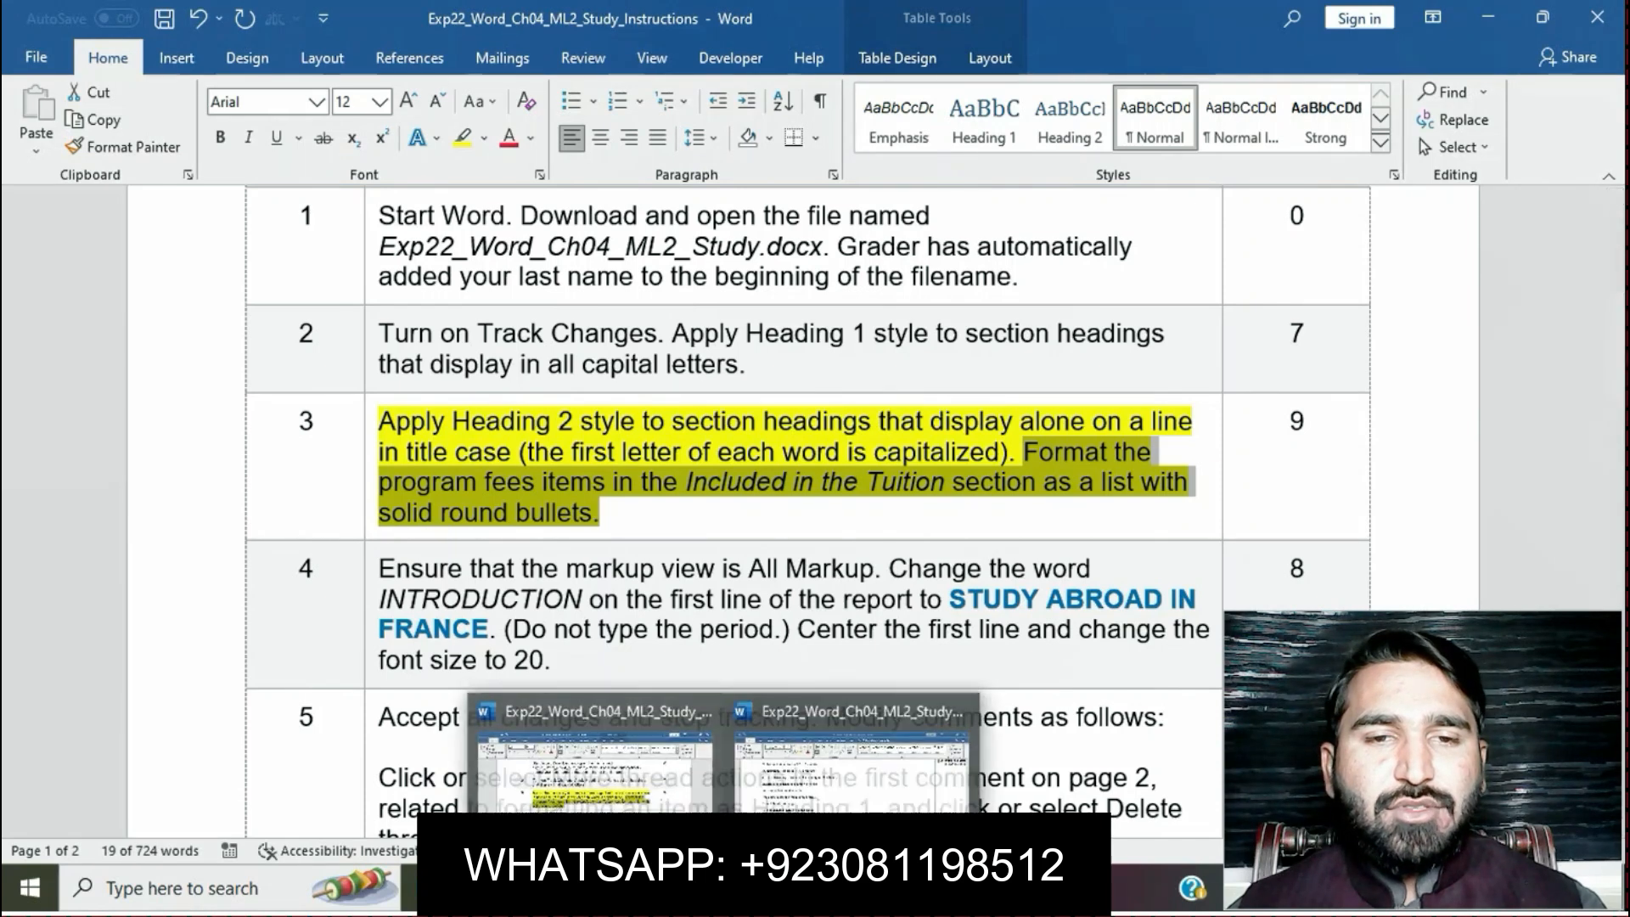
click(858, 764)
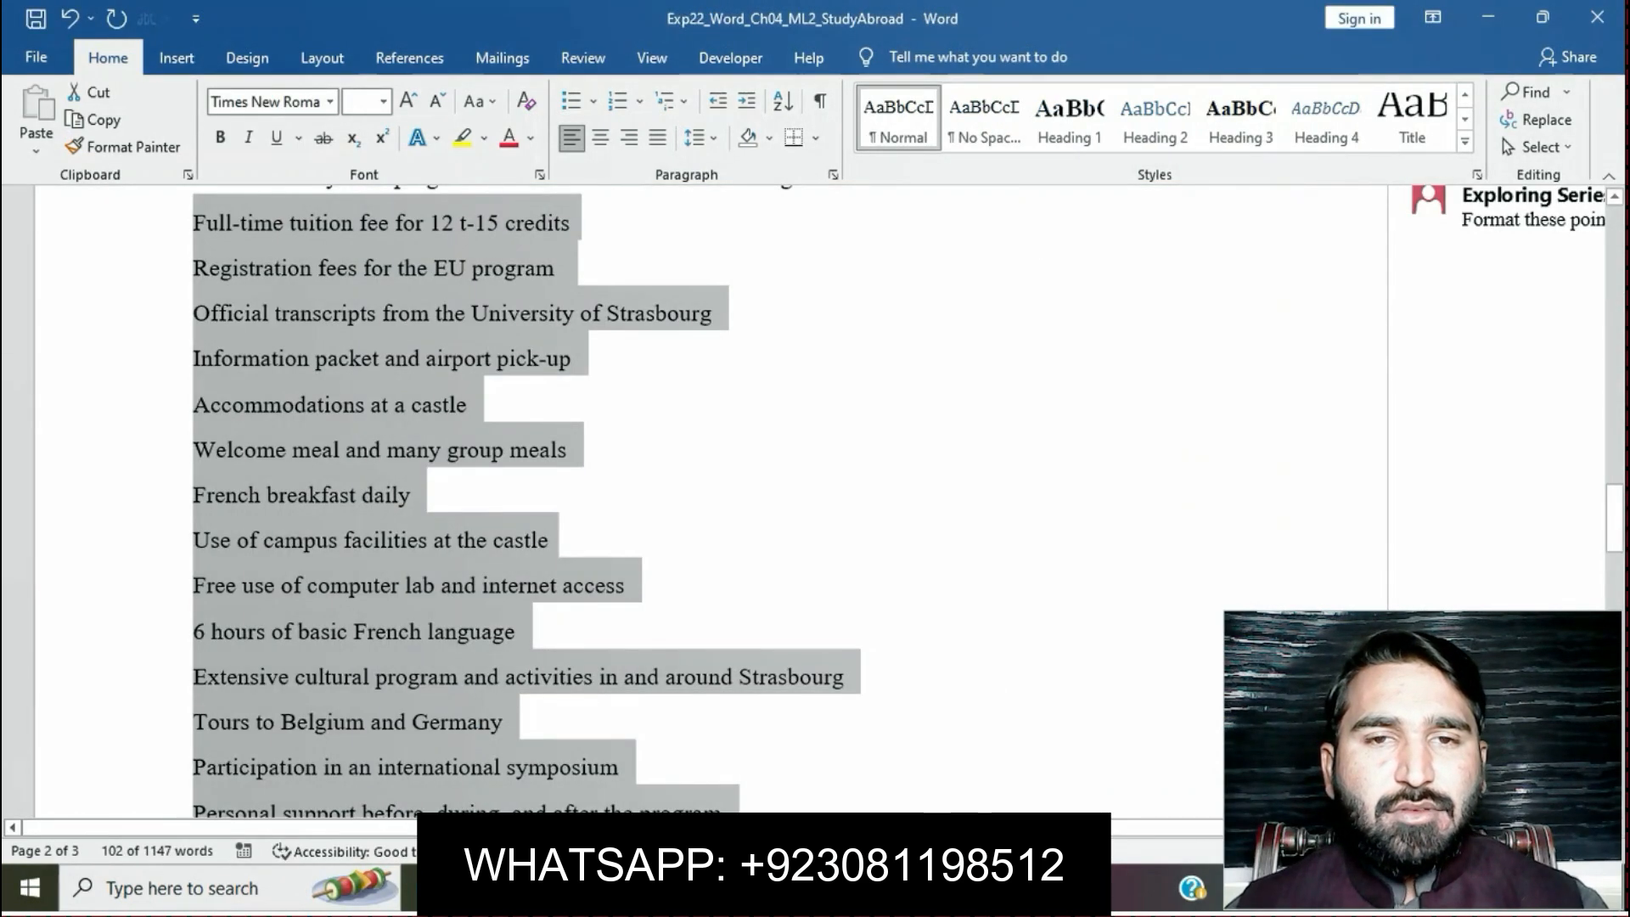
click(593, 101)
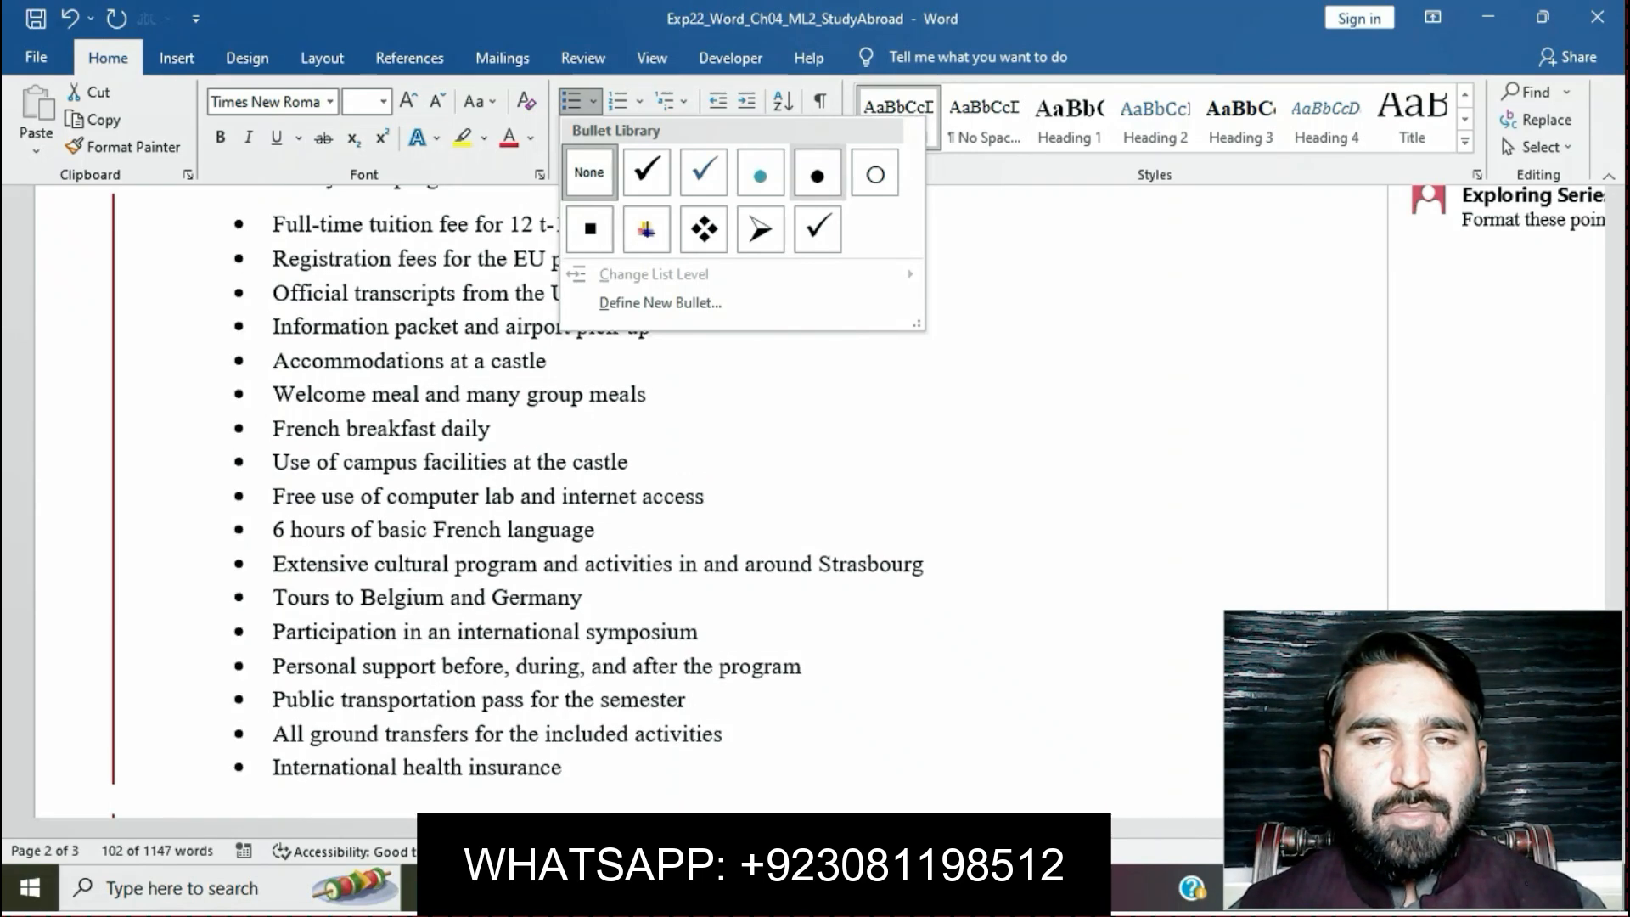
click(816, 174)
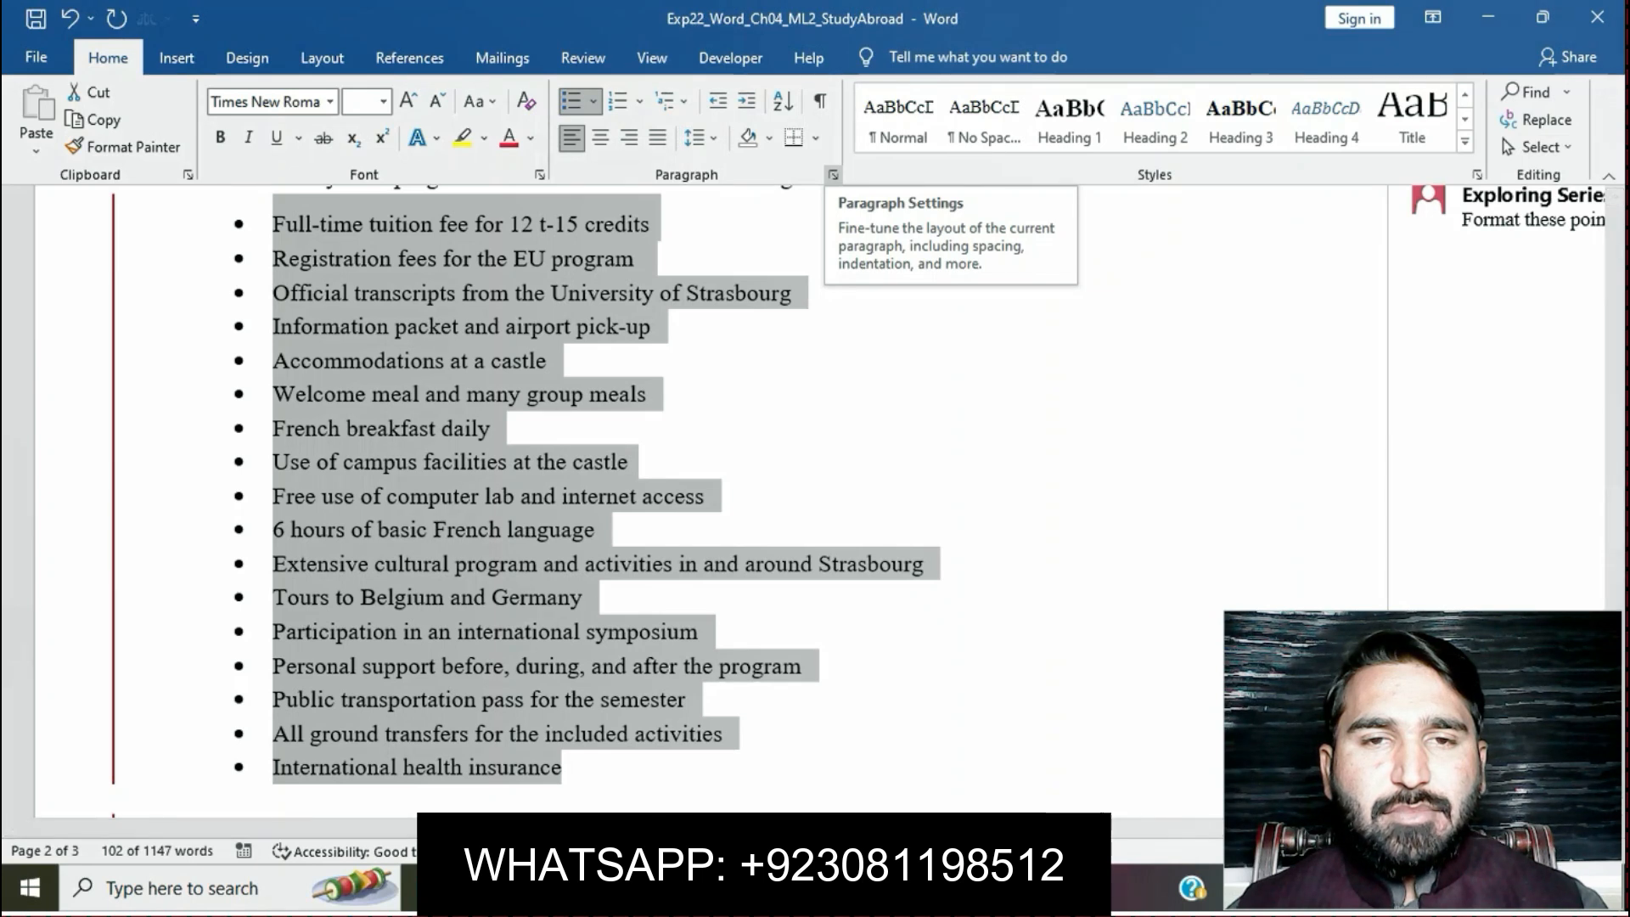
click(496, 428)
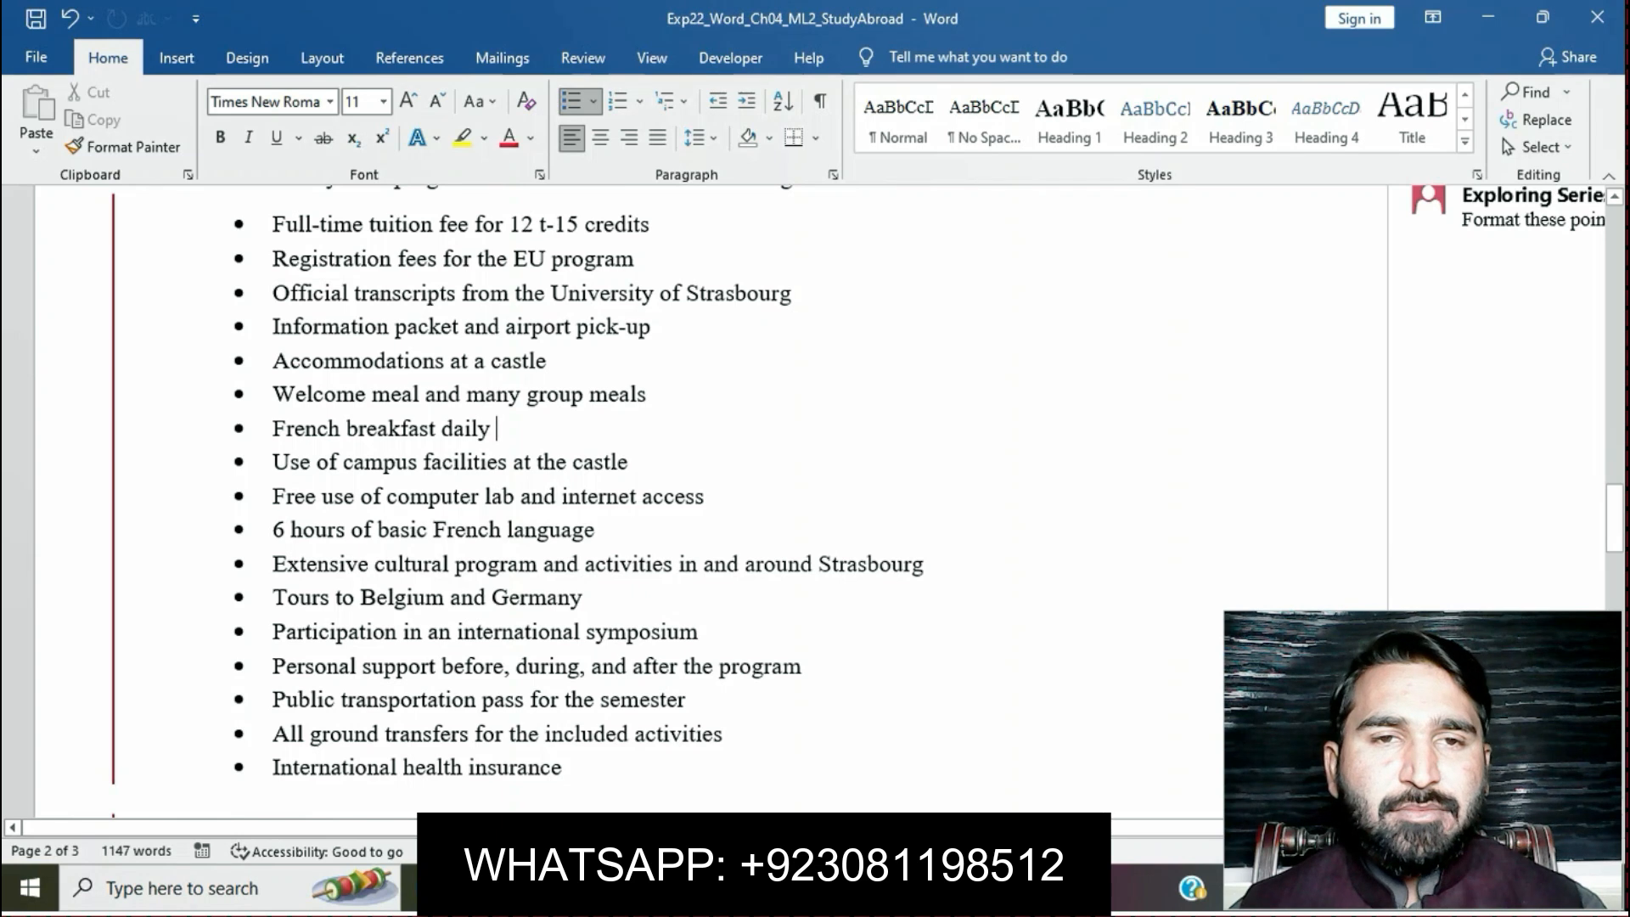
Step: Return to the instructions document and remove the yellow highlighting from the step 3 instruction
mouse_move(726, 888)
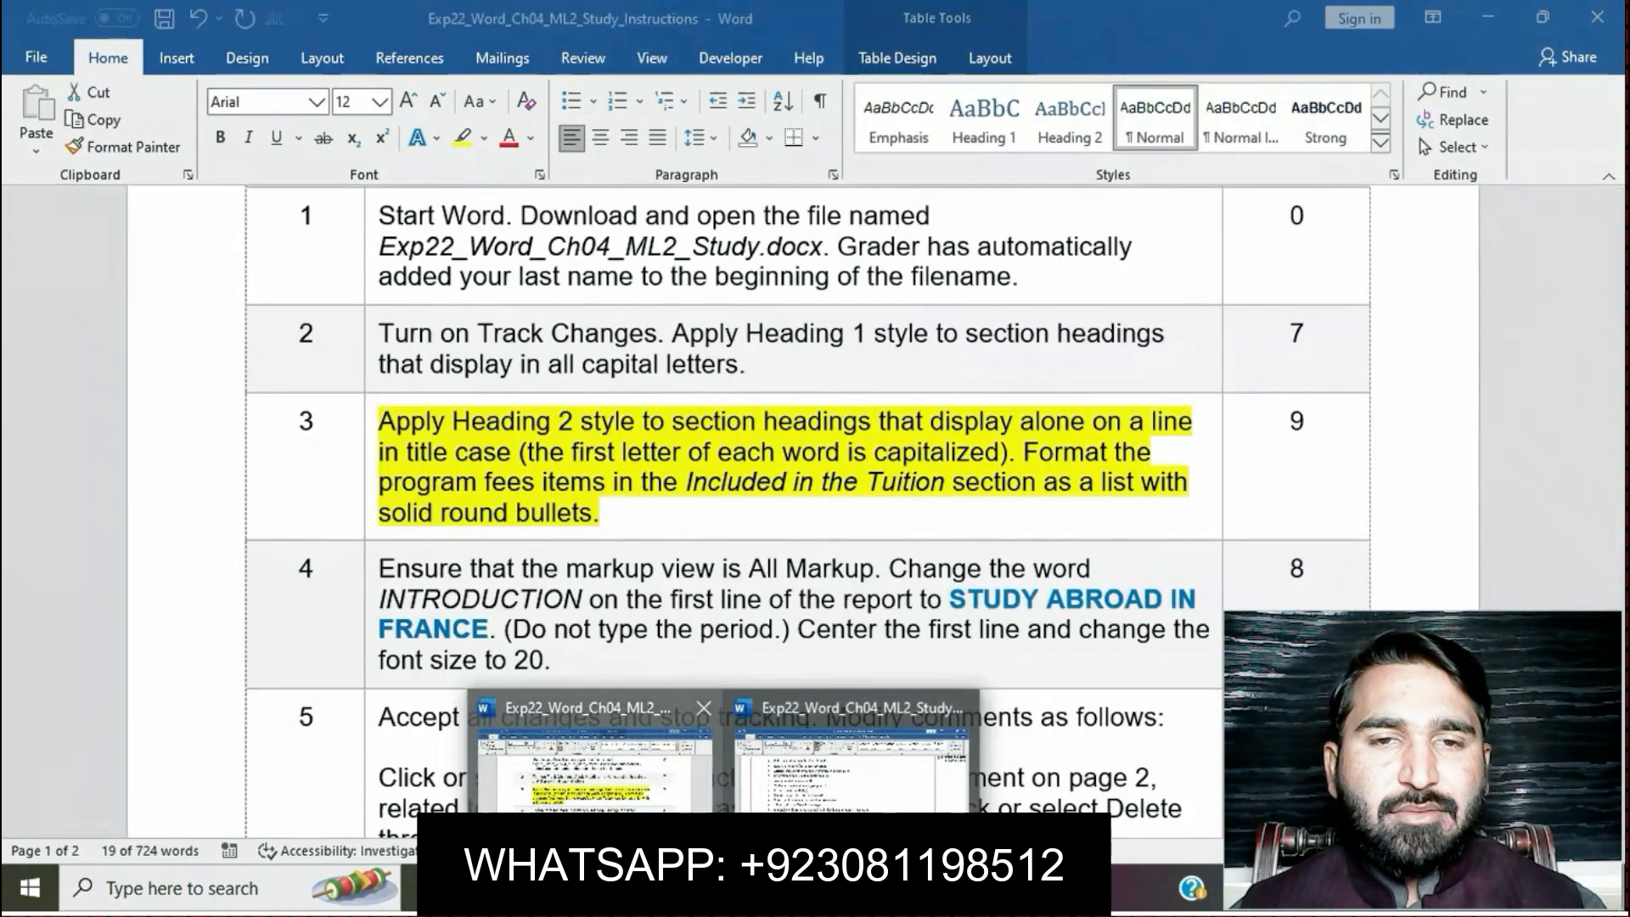
click(597, 764)
click(663, 512)
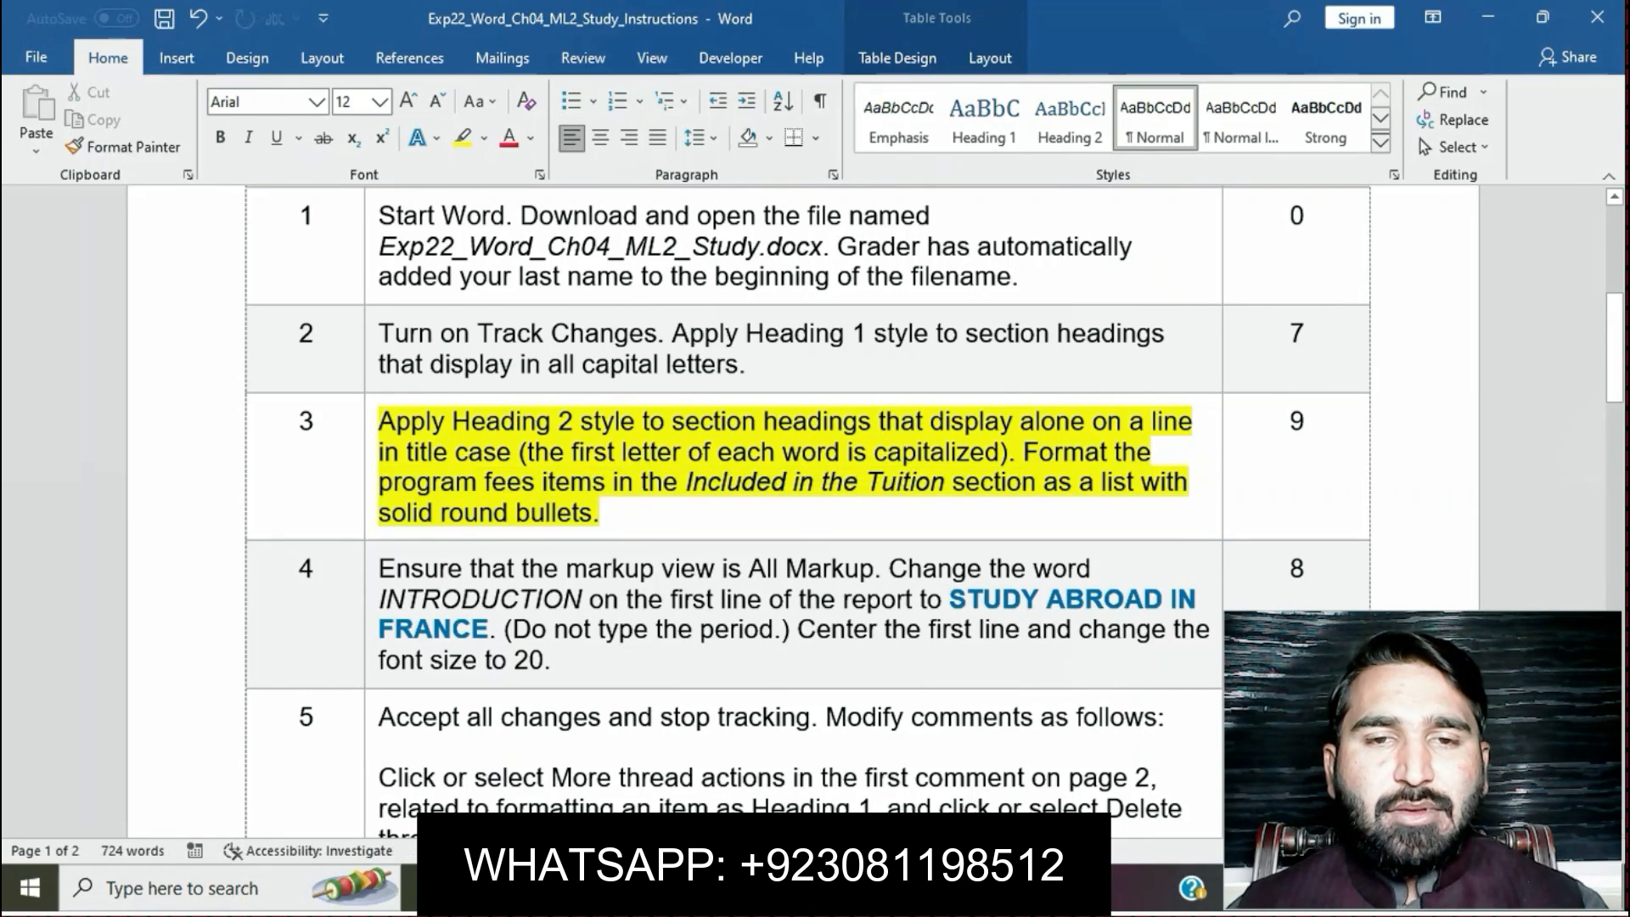
click(371, 425)
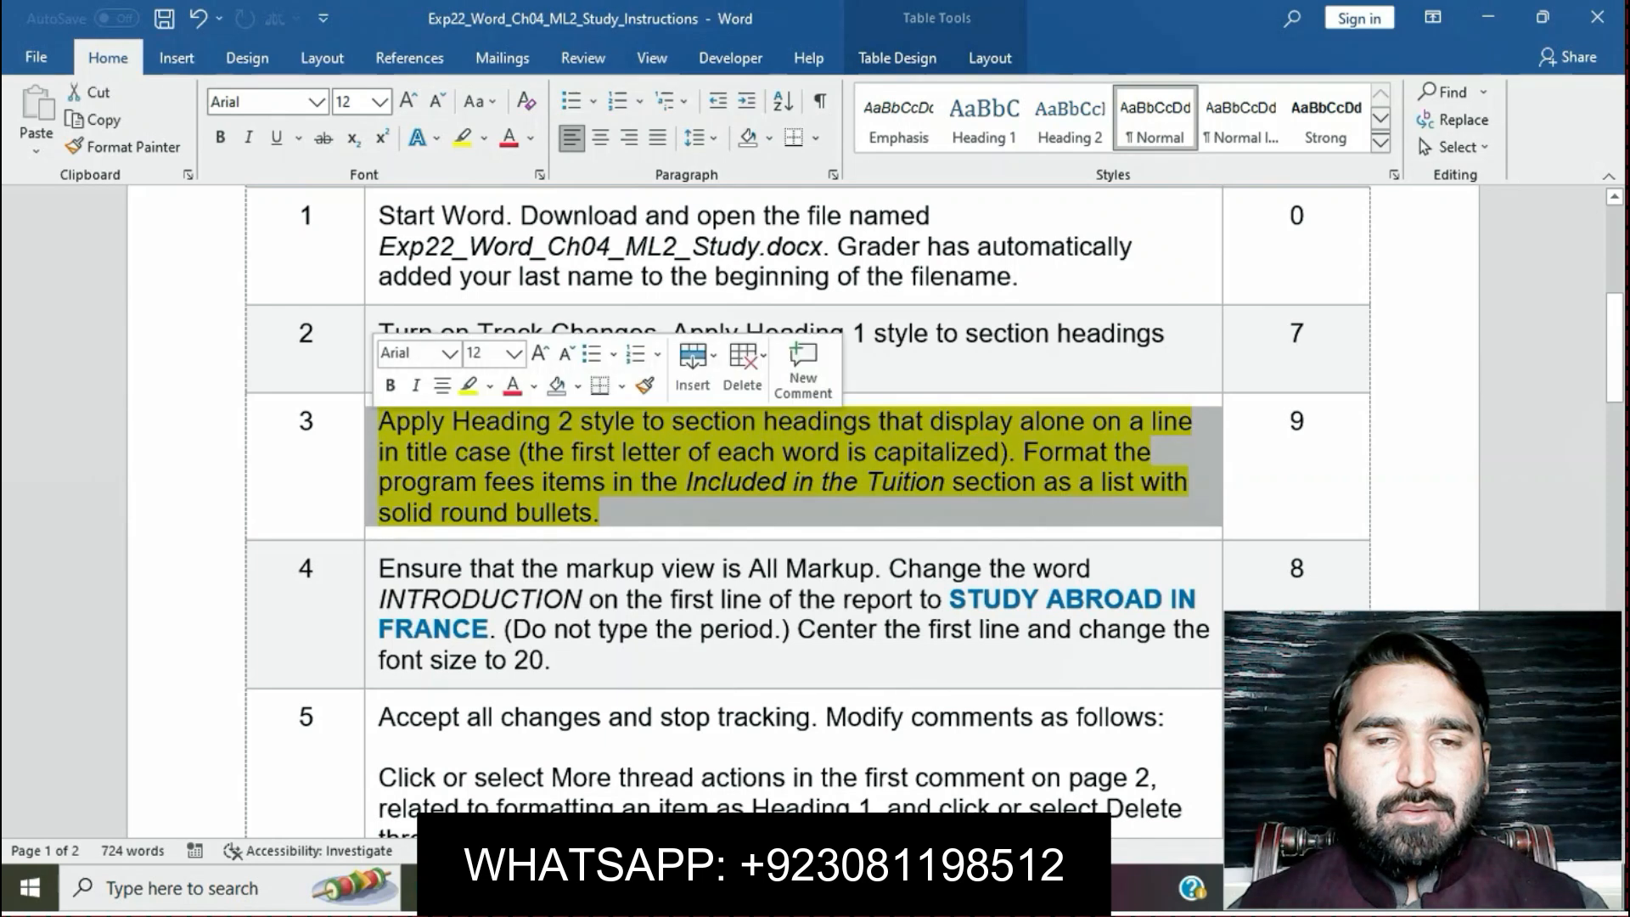
click(469, 387)
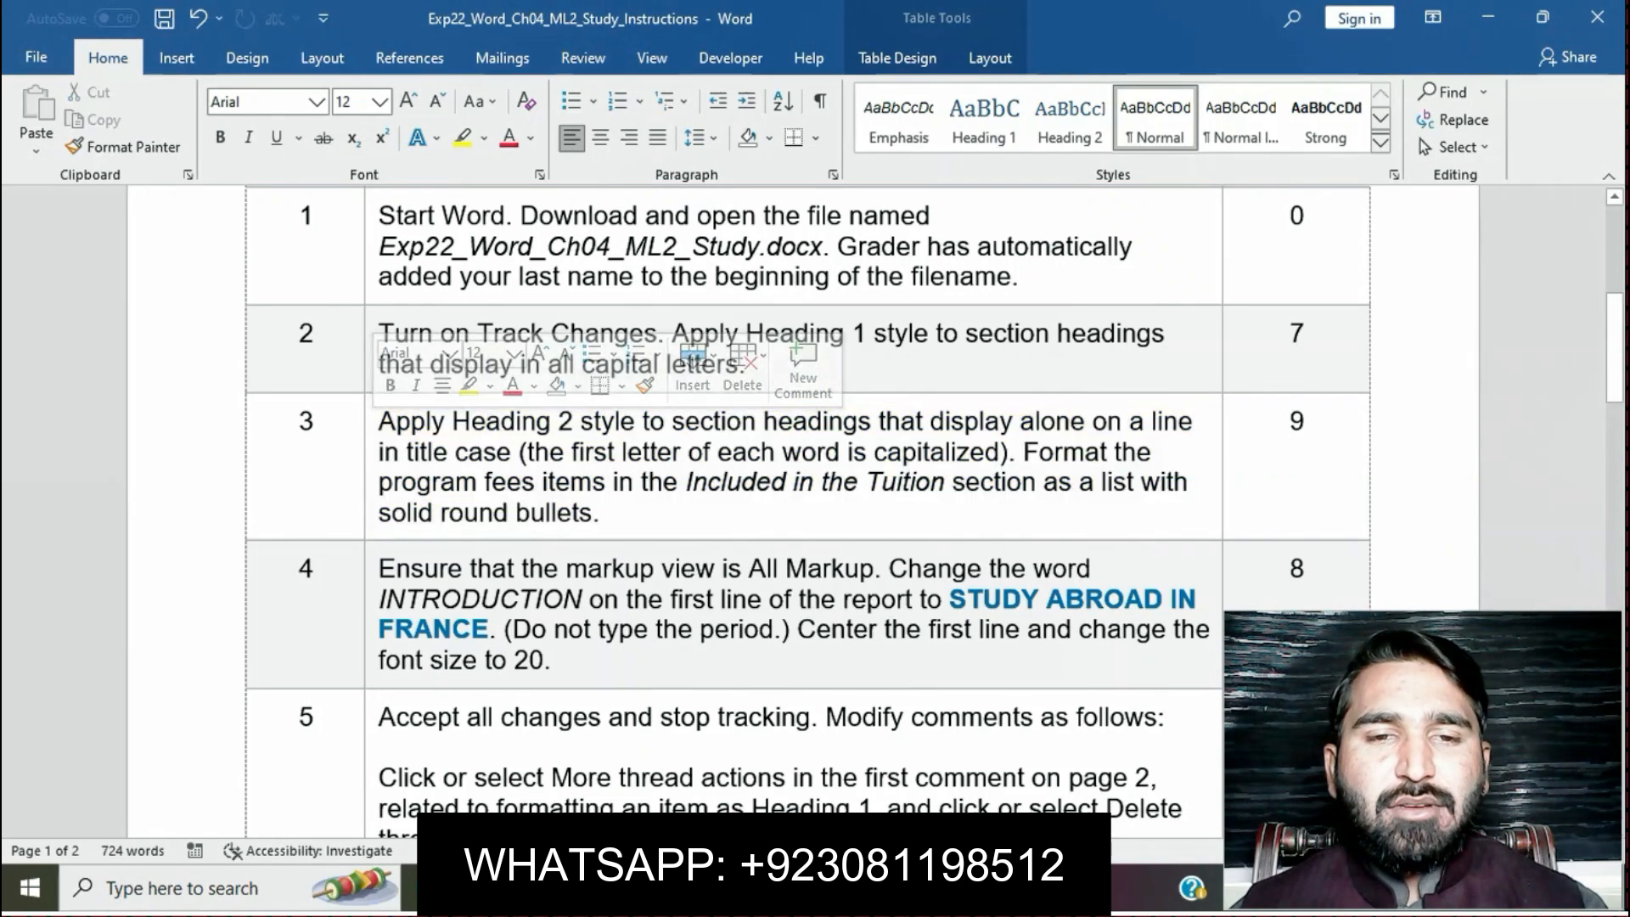
Step: Highlight the step 4 instruction in yellow and select its sentence about ensuring the markup view is All Markup
scroll(806, 509, down, 2)
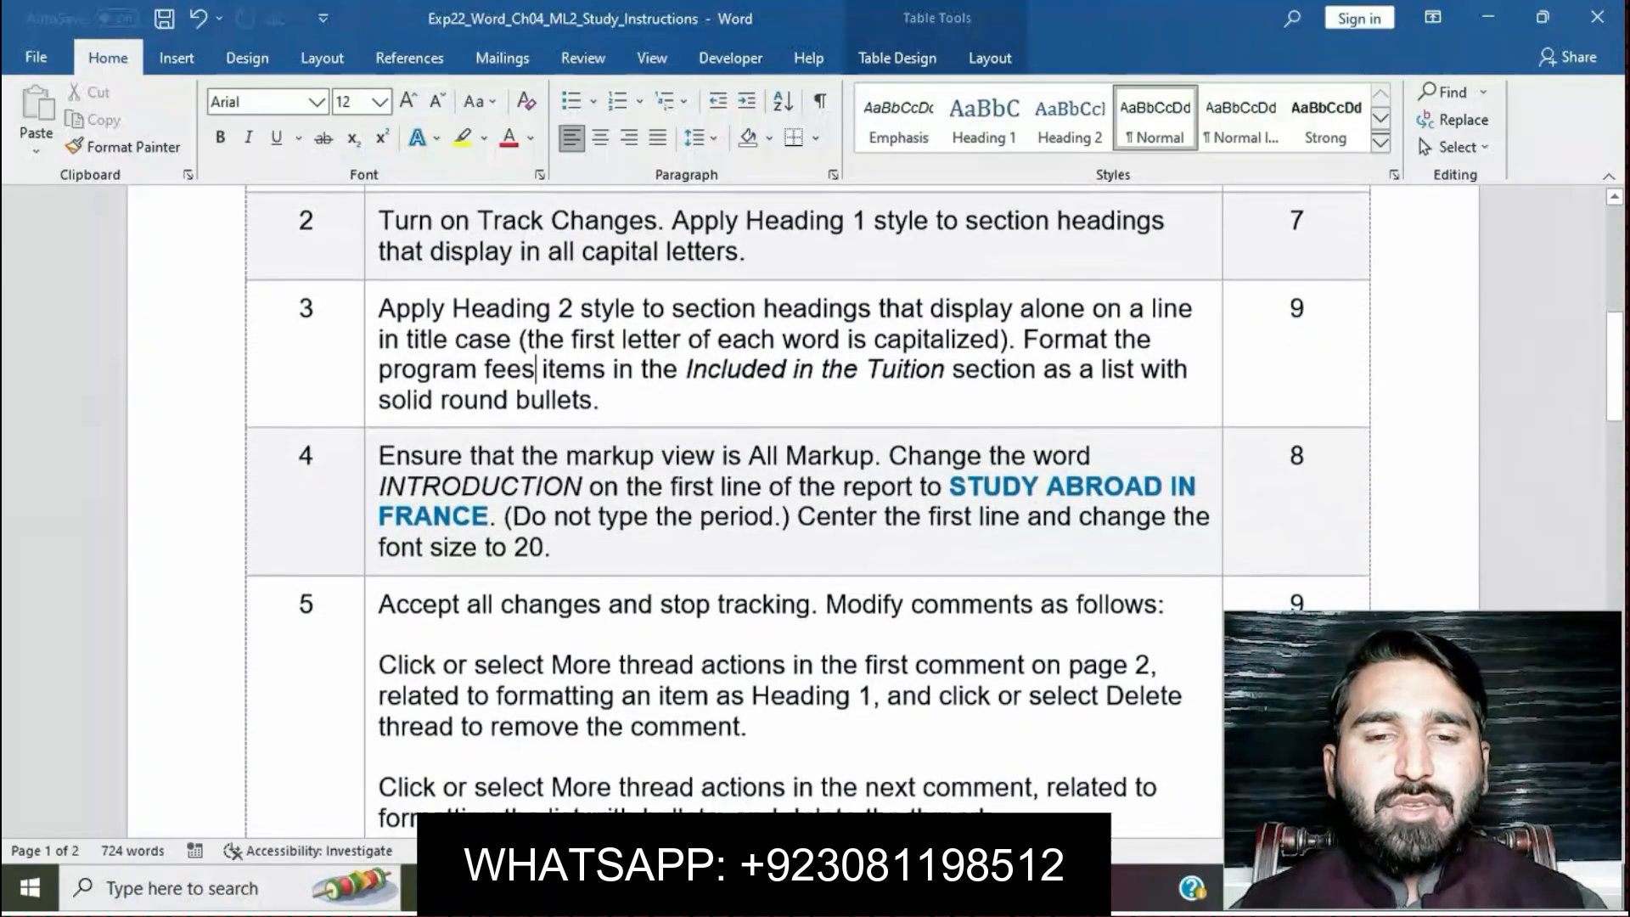
click(371, 450)
click(467, 411)
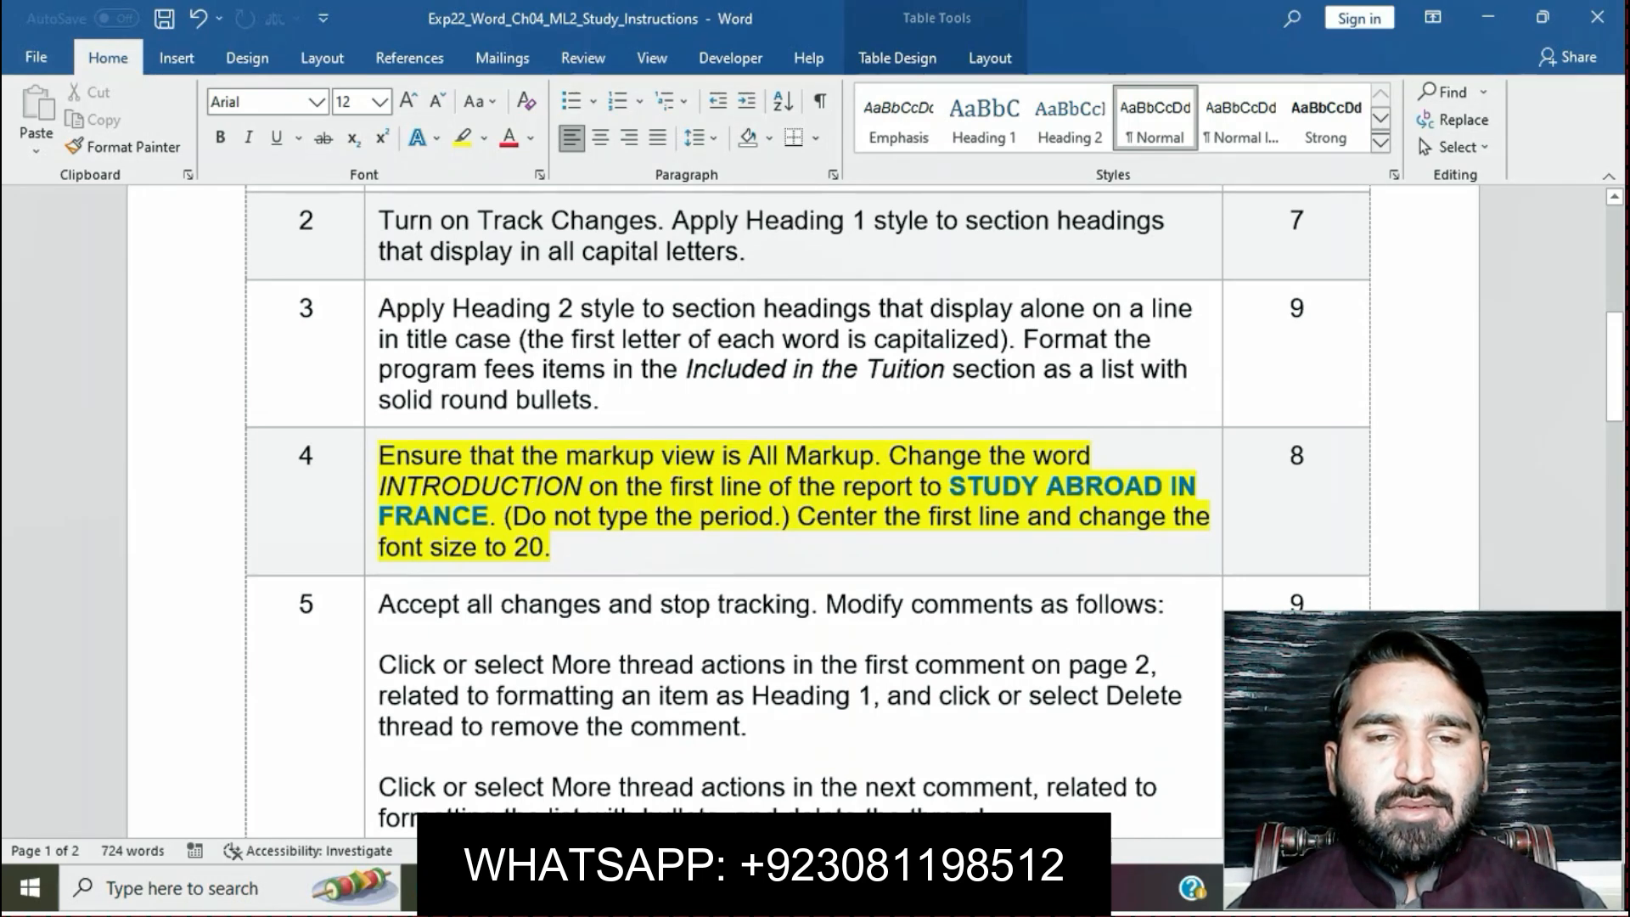
drag(378, 456, 874, 456)
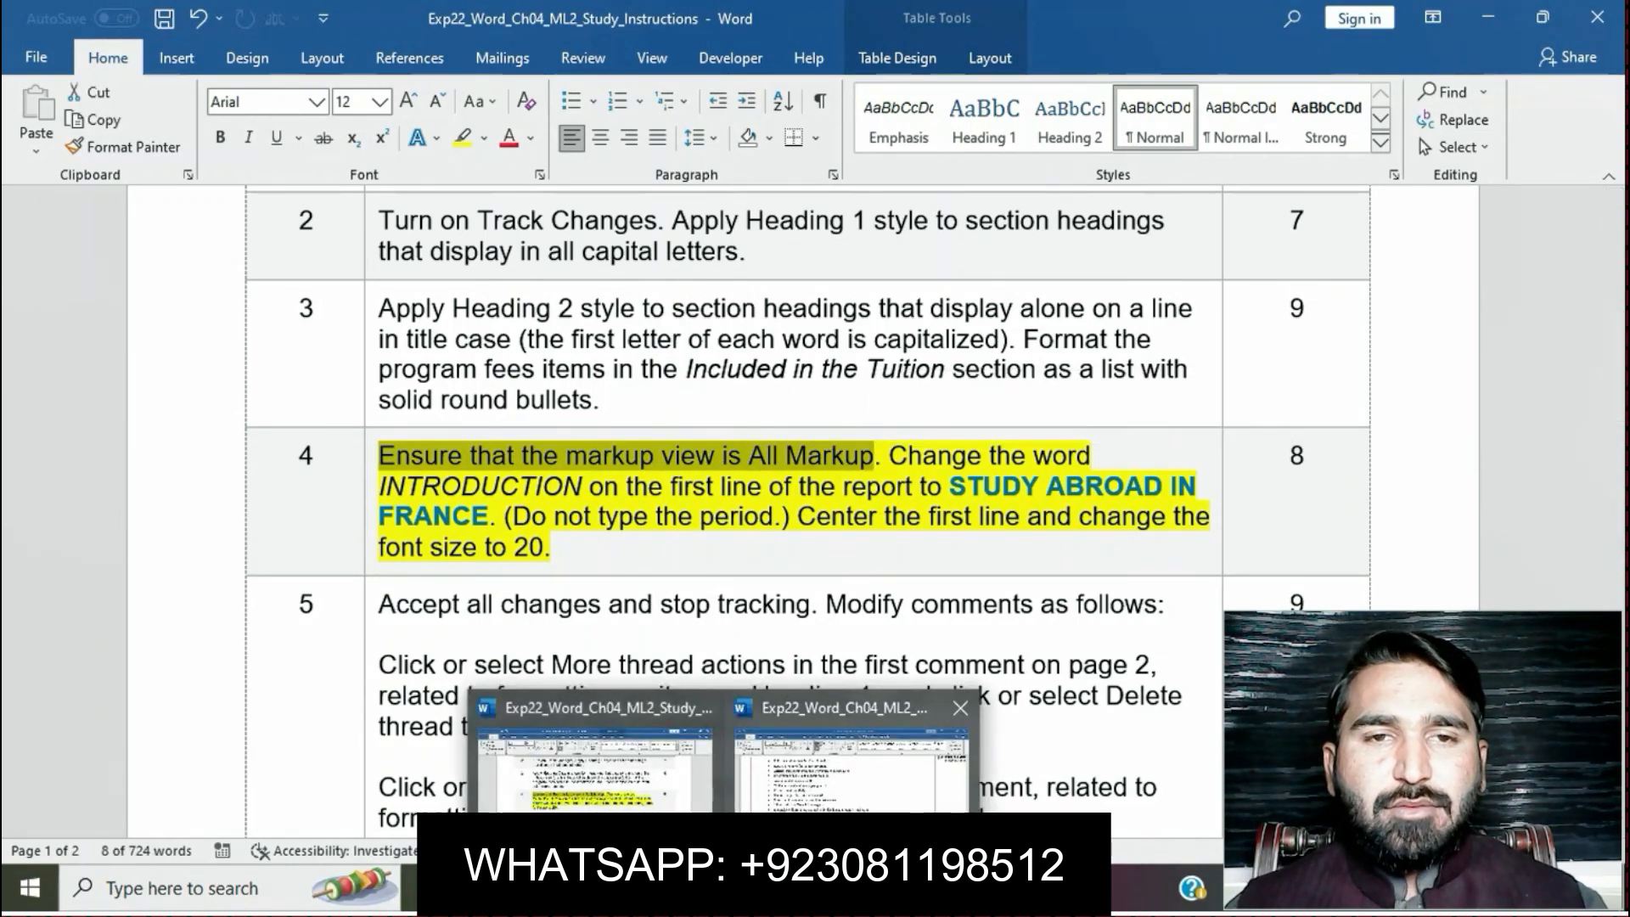
Step: Switch to the StudyAbroad document and set the markup view to All Markup
click(849, 764)
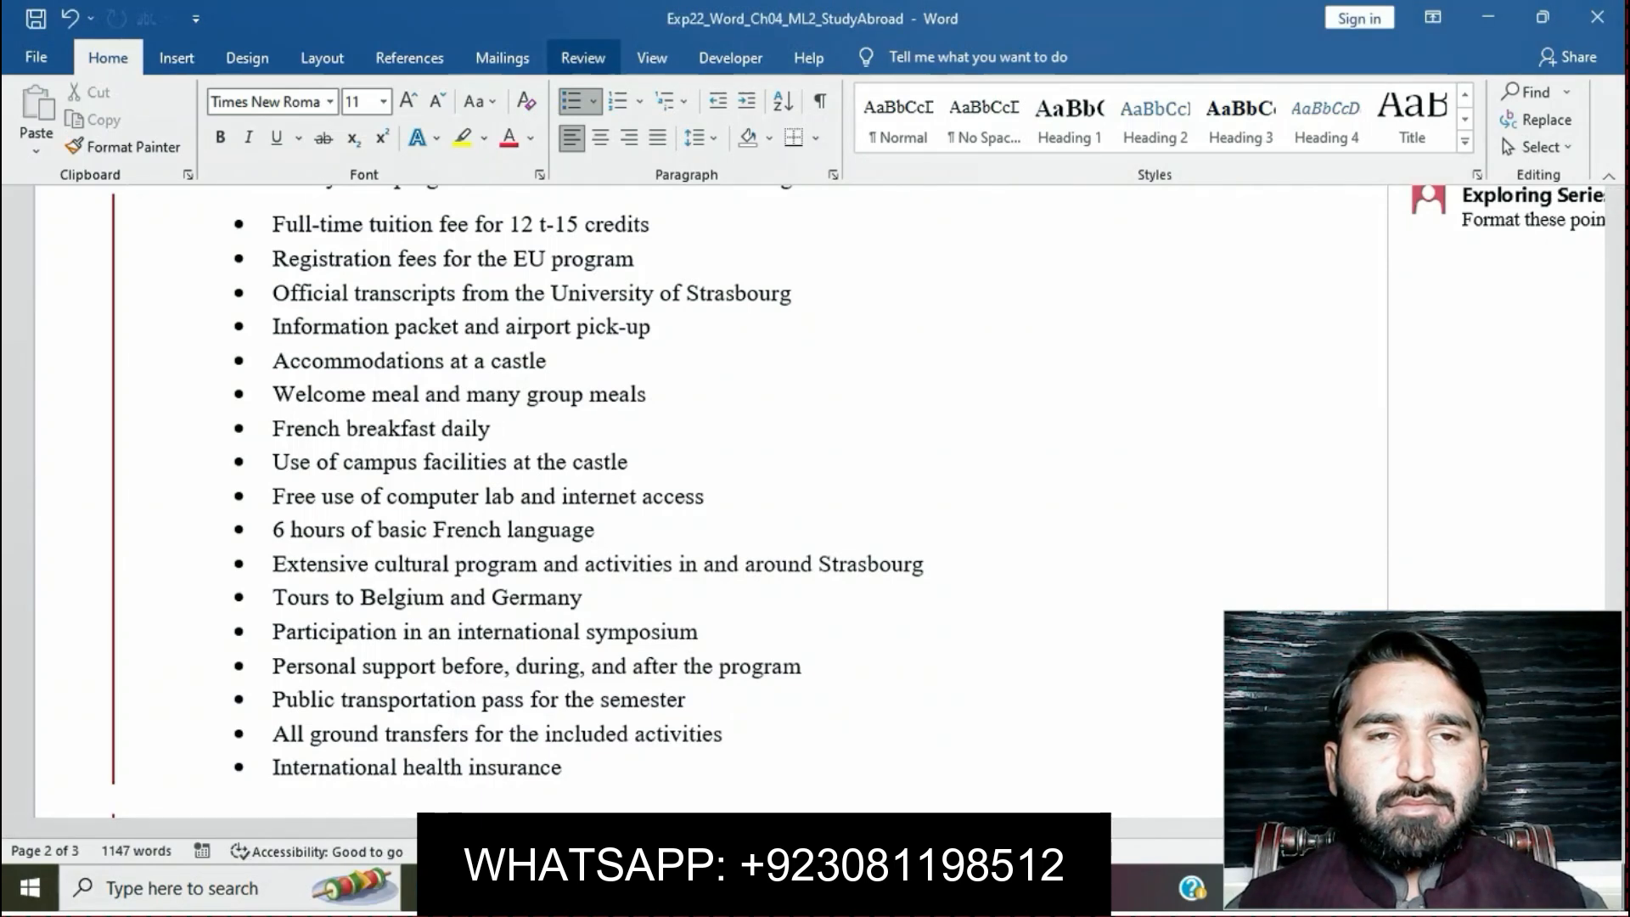
click(503, 58)
click(409, 57)
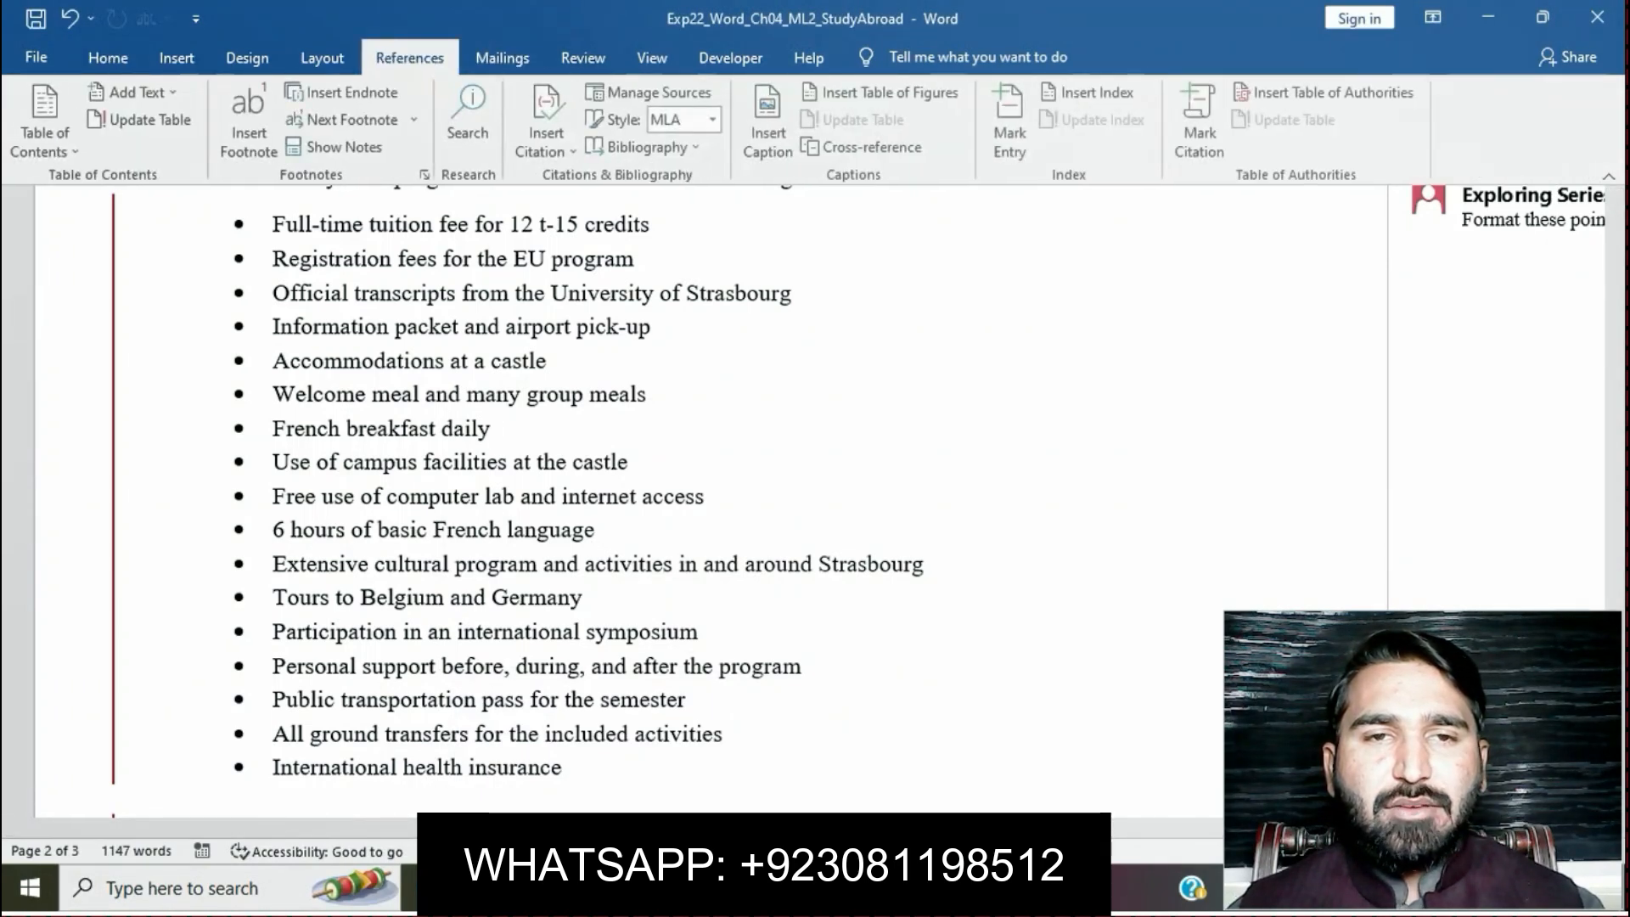
click(583, 57)
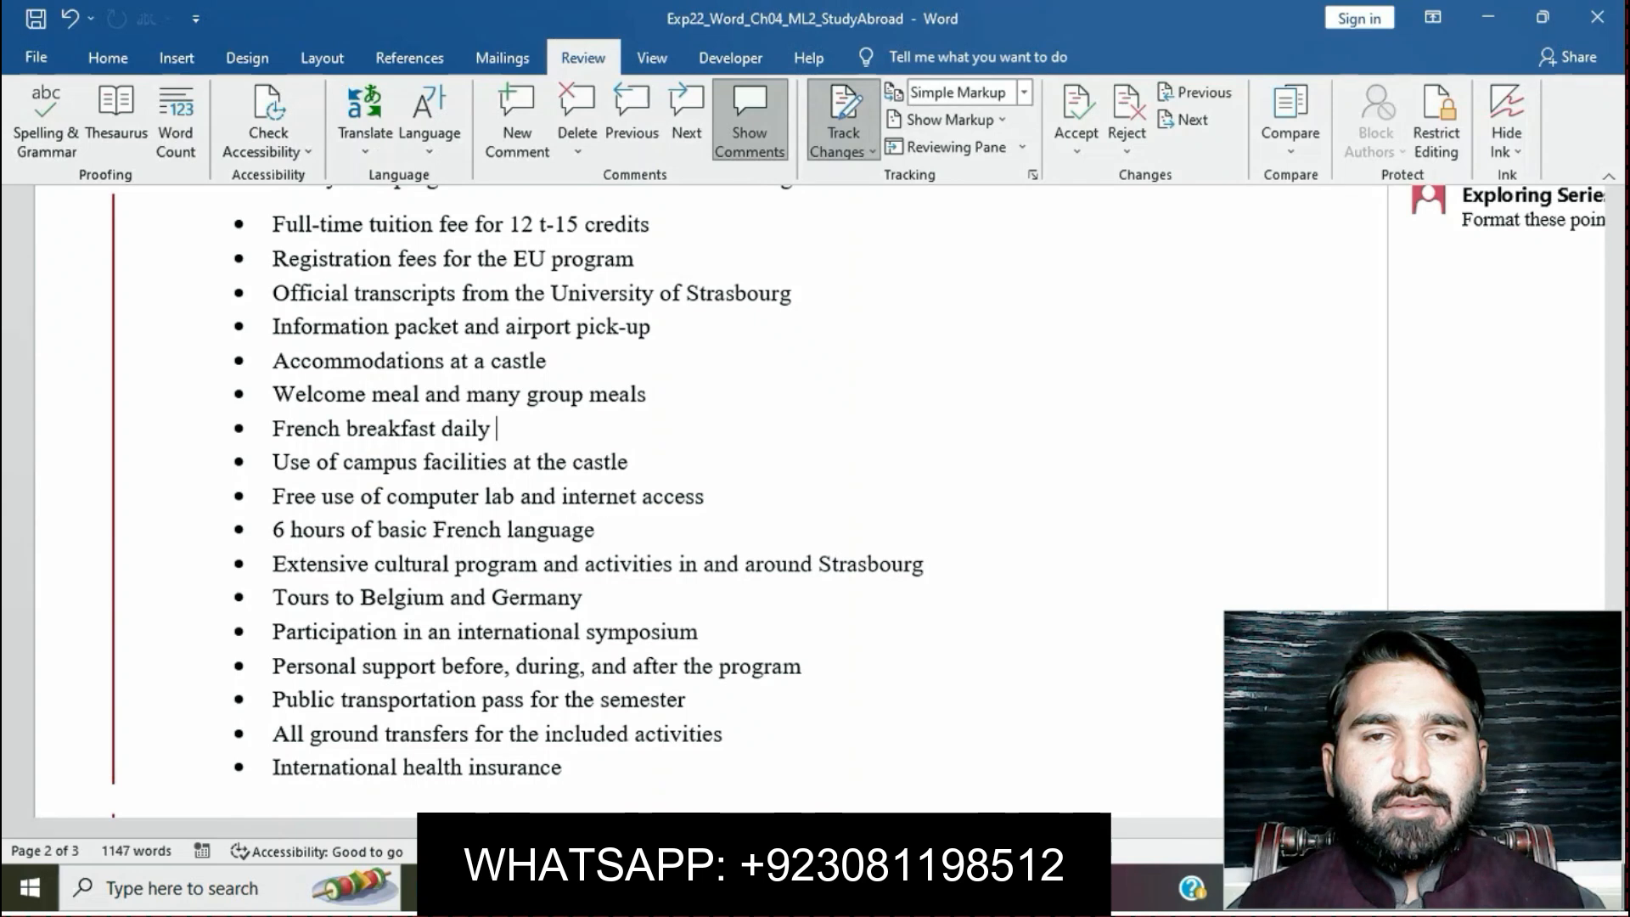
click(1025, 91)
click(943, 142)
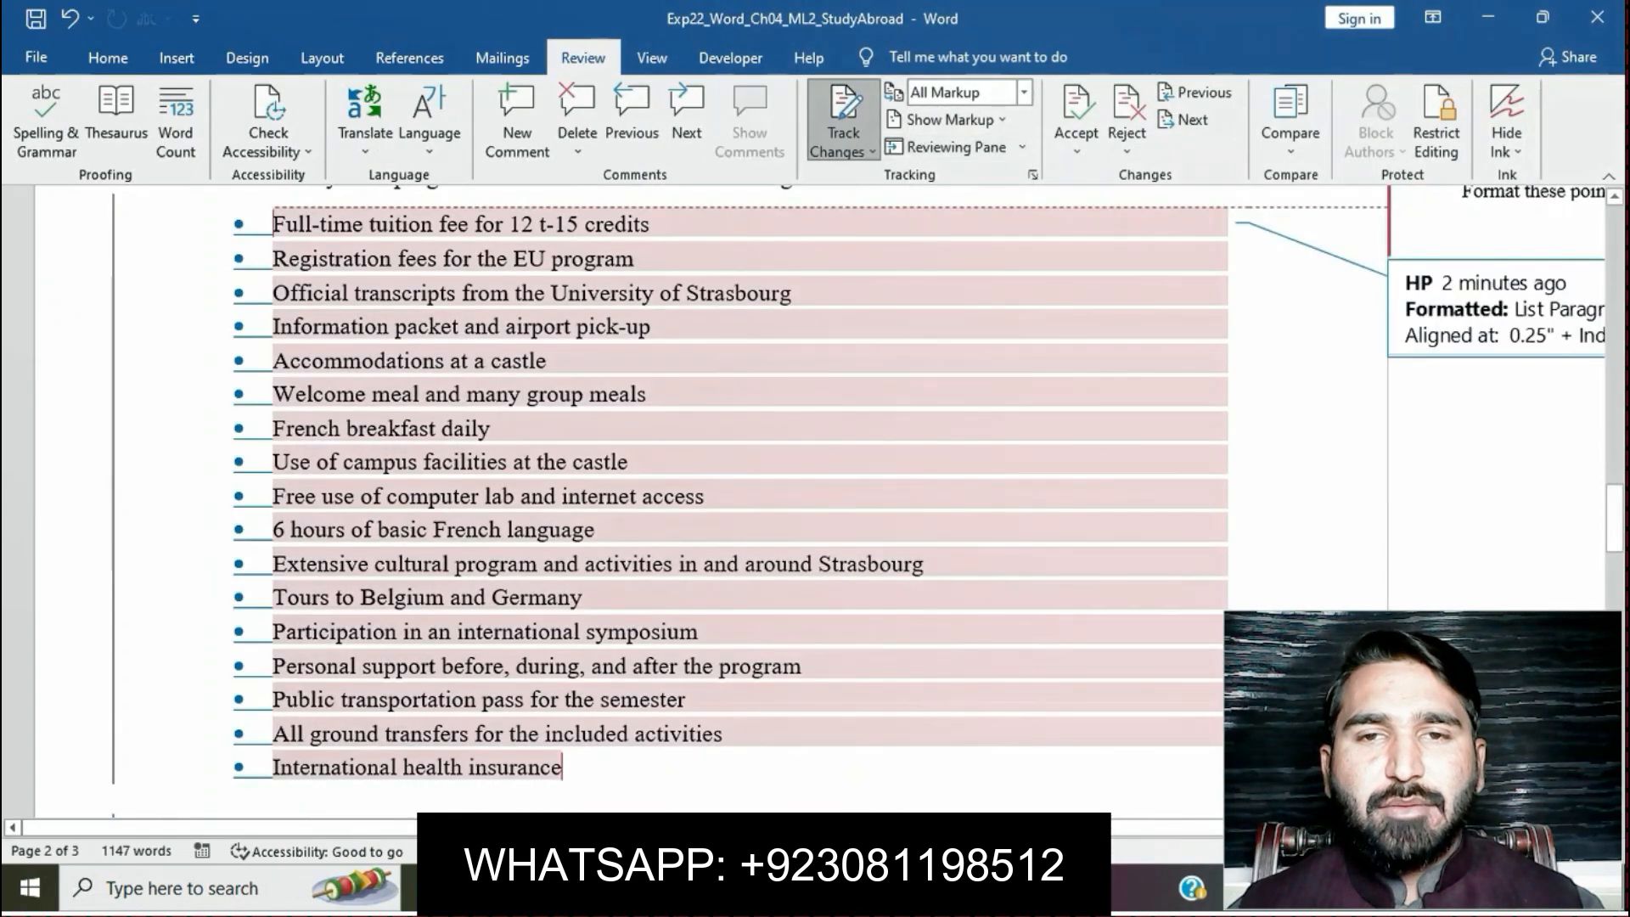
Step: Return to the instructions document and copy the title "STUDY ABROAD IN FRANCE" from step 4
mouse_move(724, 888)
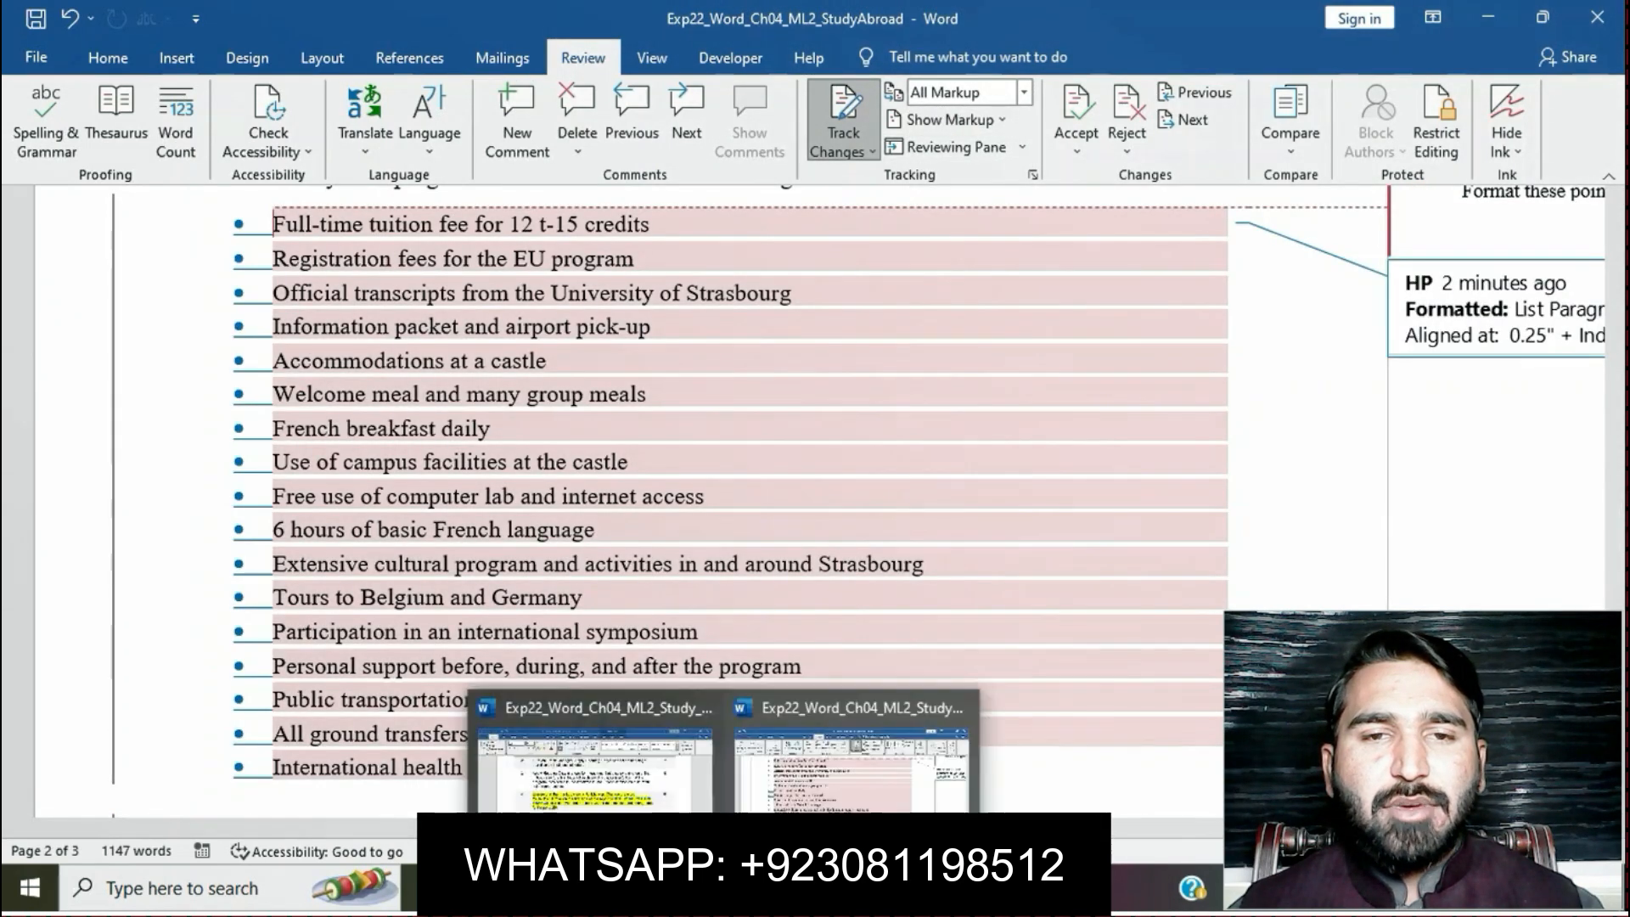
click(595, 760)
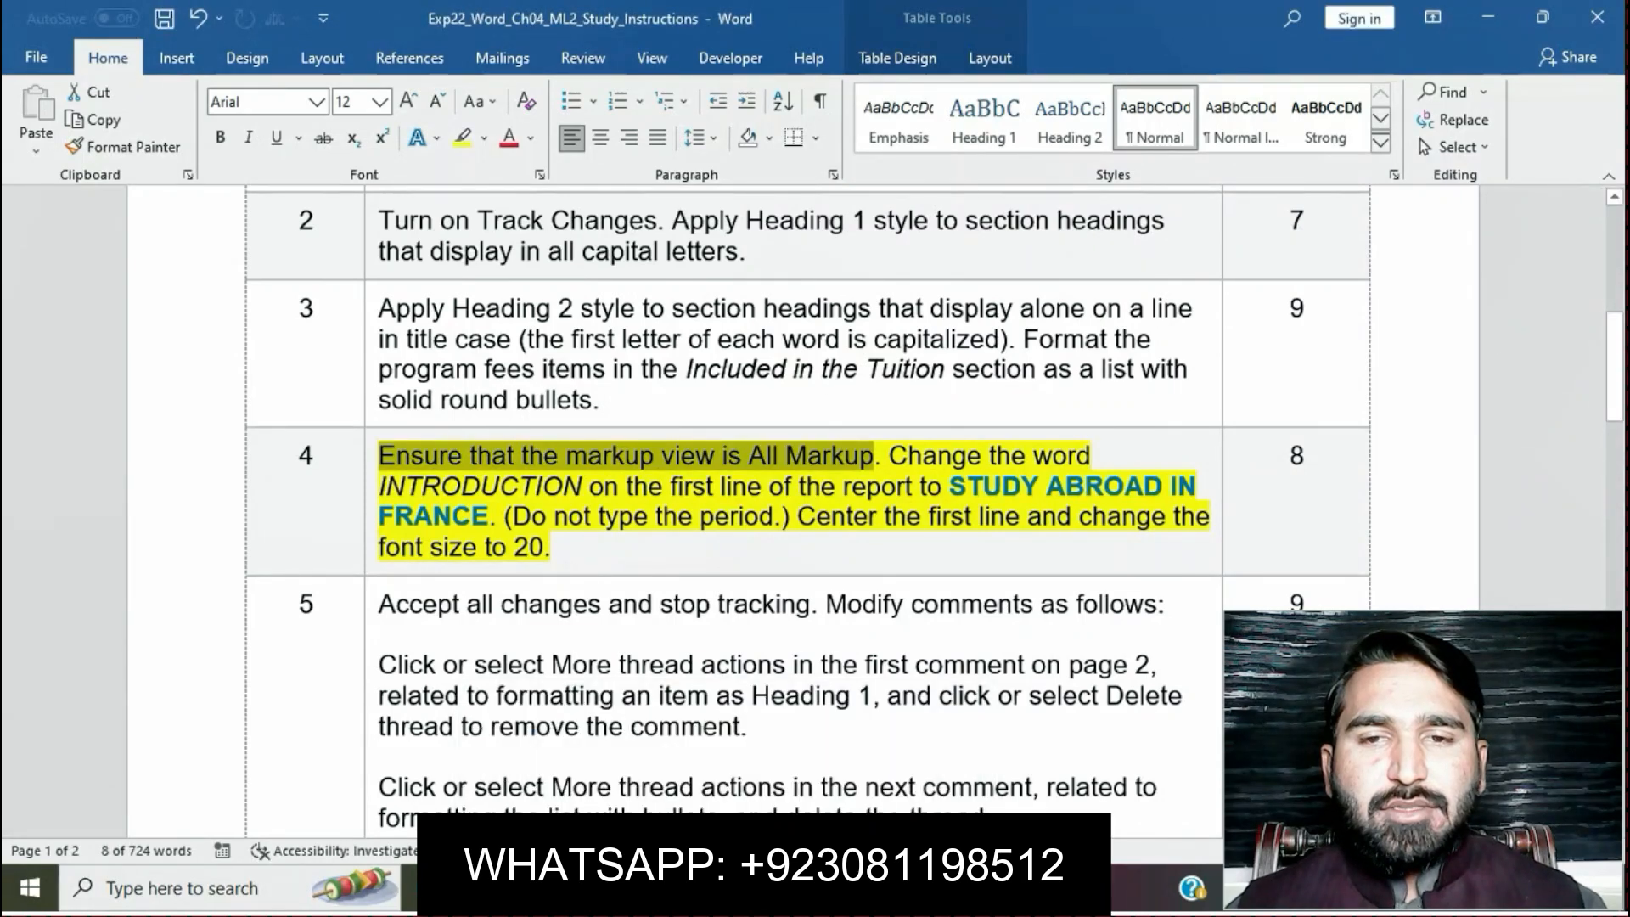
drag(897, 488, 490, 516)
key(ctrl+c)
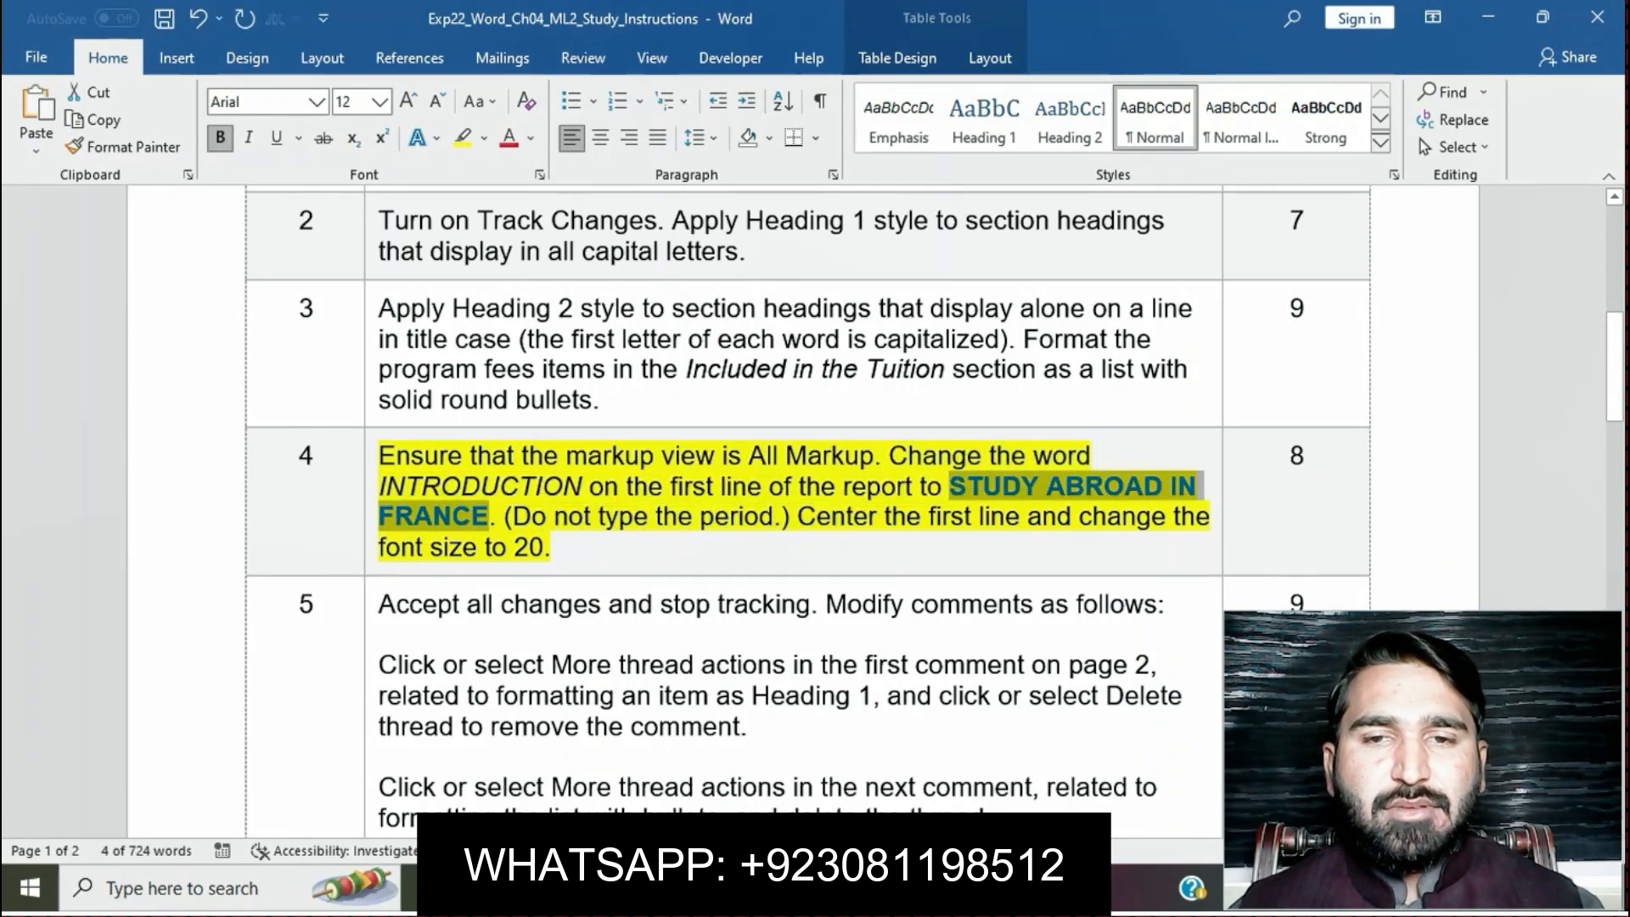
Step: Switch to the StudyAbroad document and go to the INTRODUCTION heading at its beginning
mouse_move(726, 888)
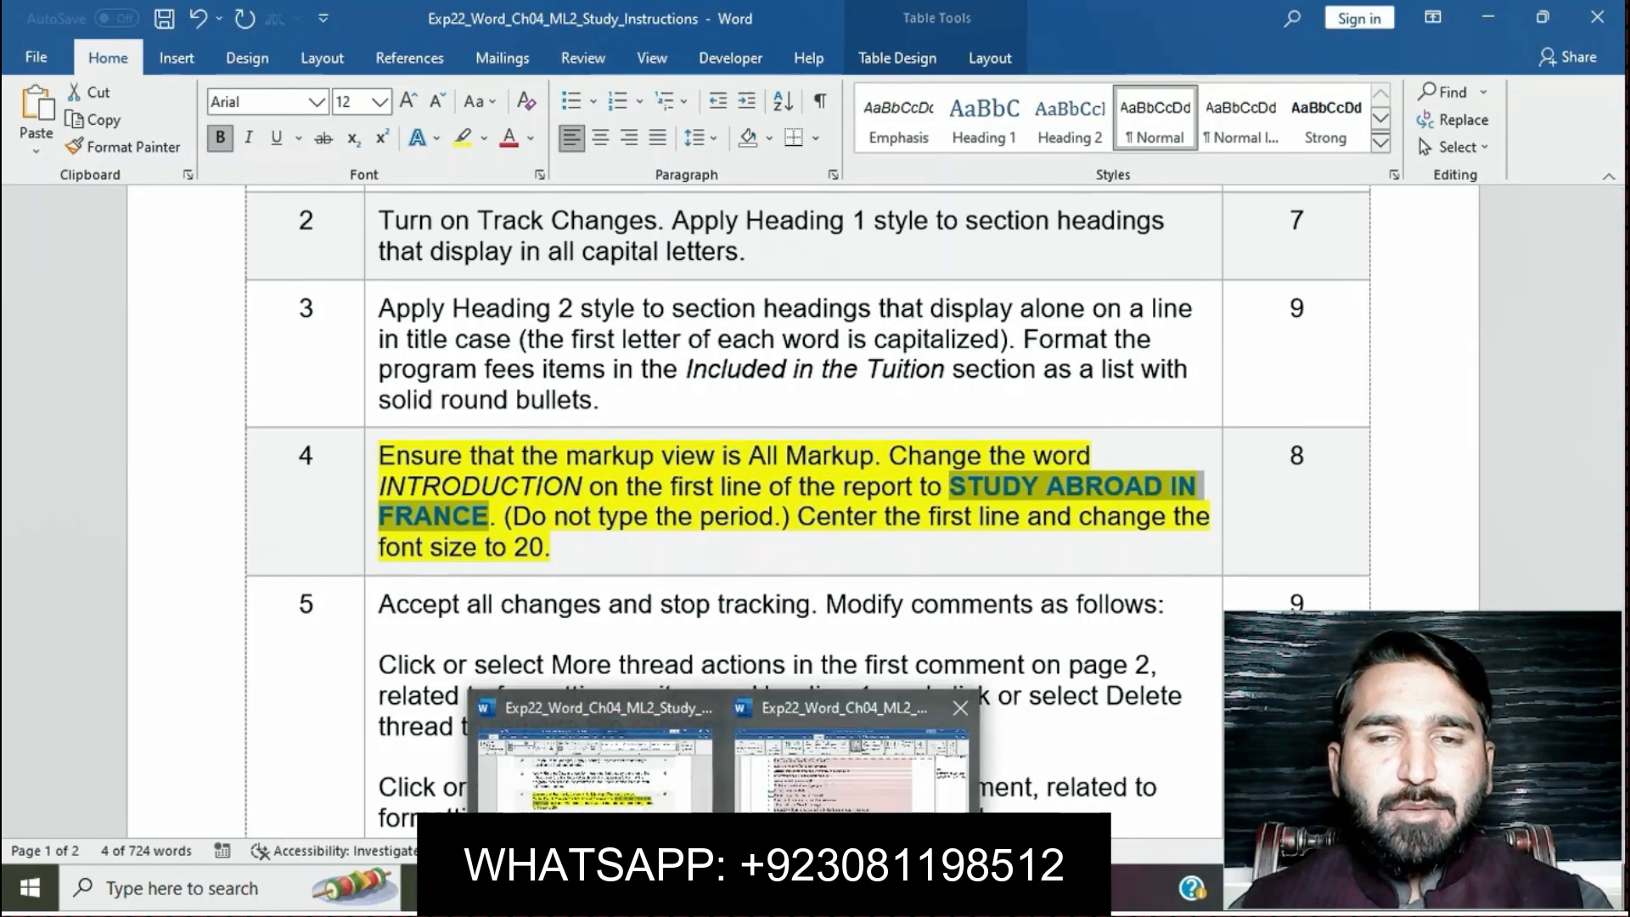
click(858, 755)
key(ctrl+Home)
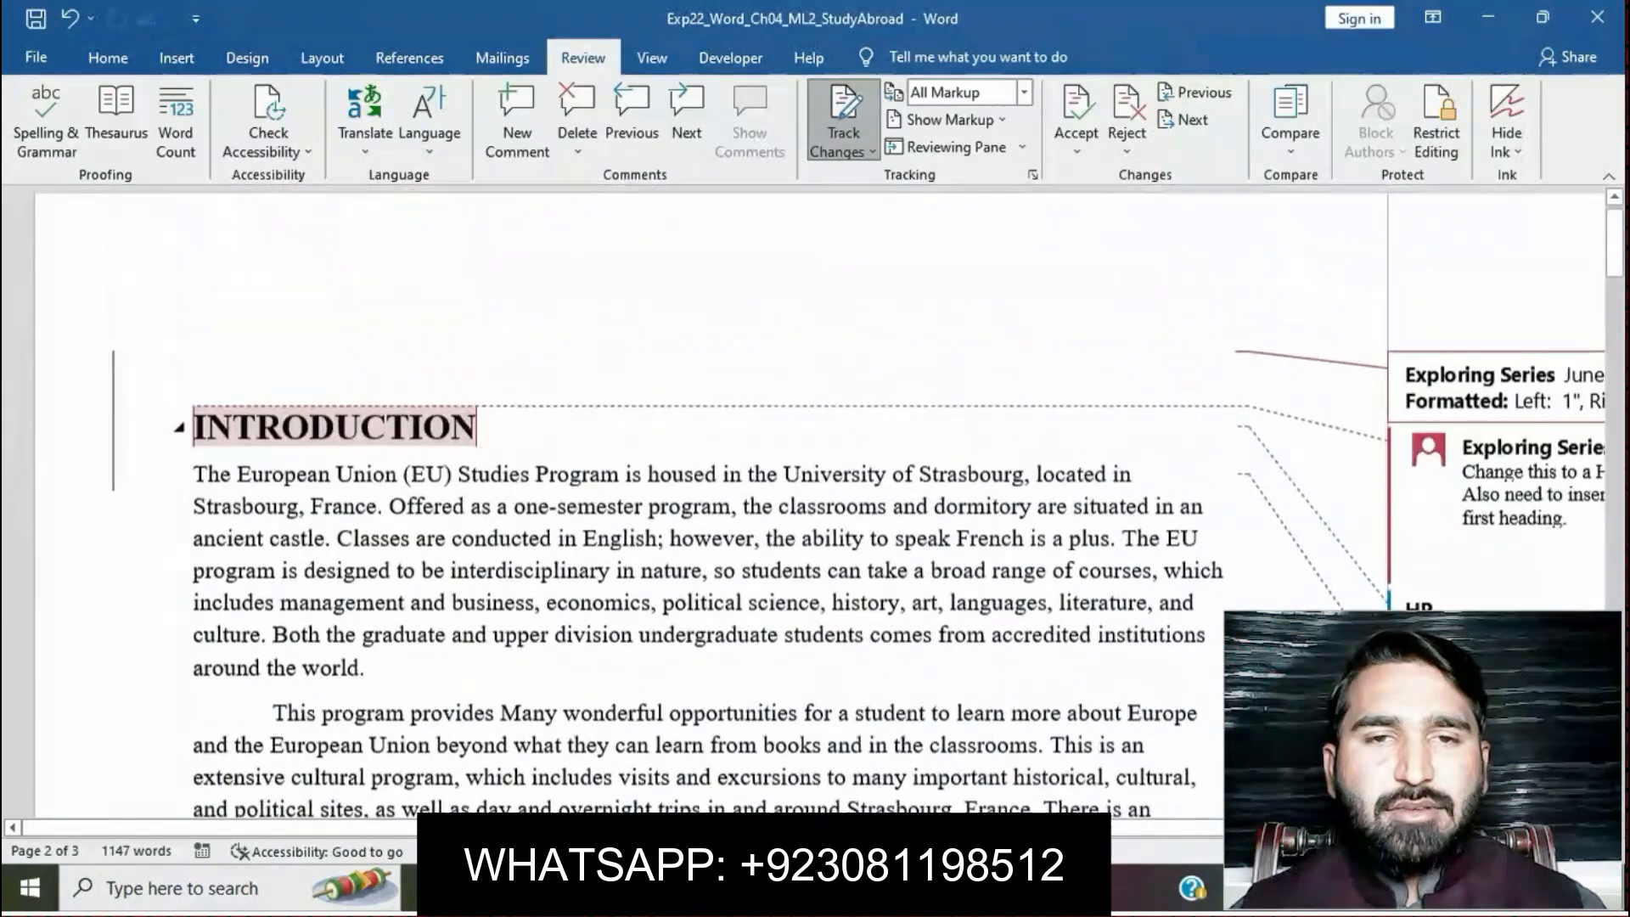
Step: Try to replace the INTRODUCTION heading with the copied "STUDY ABROAD IN FRANCE", pasted as text only
drag(477, 448, 192, 449)
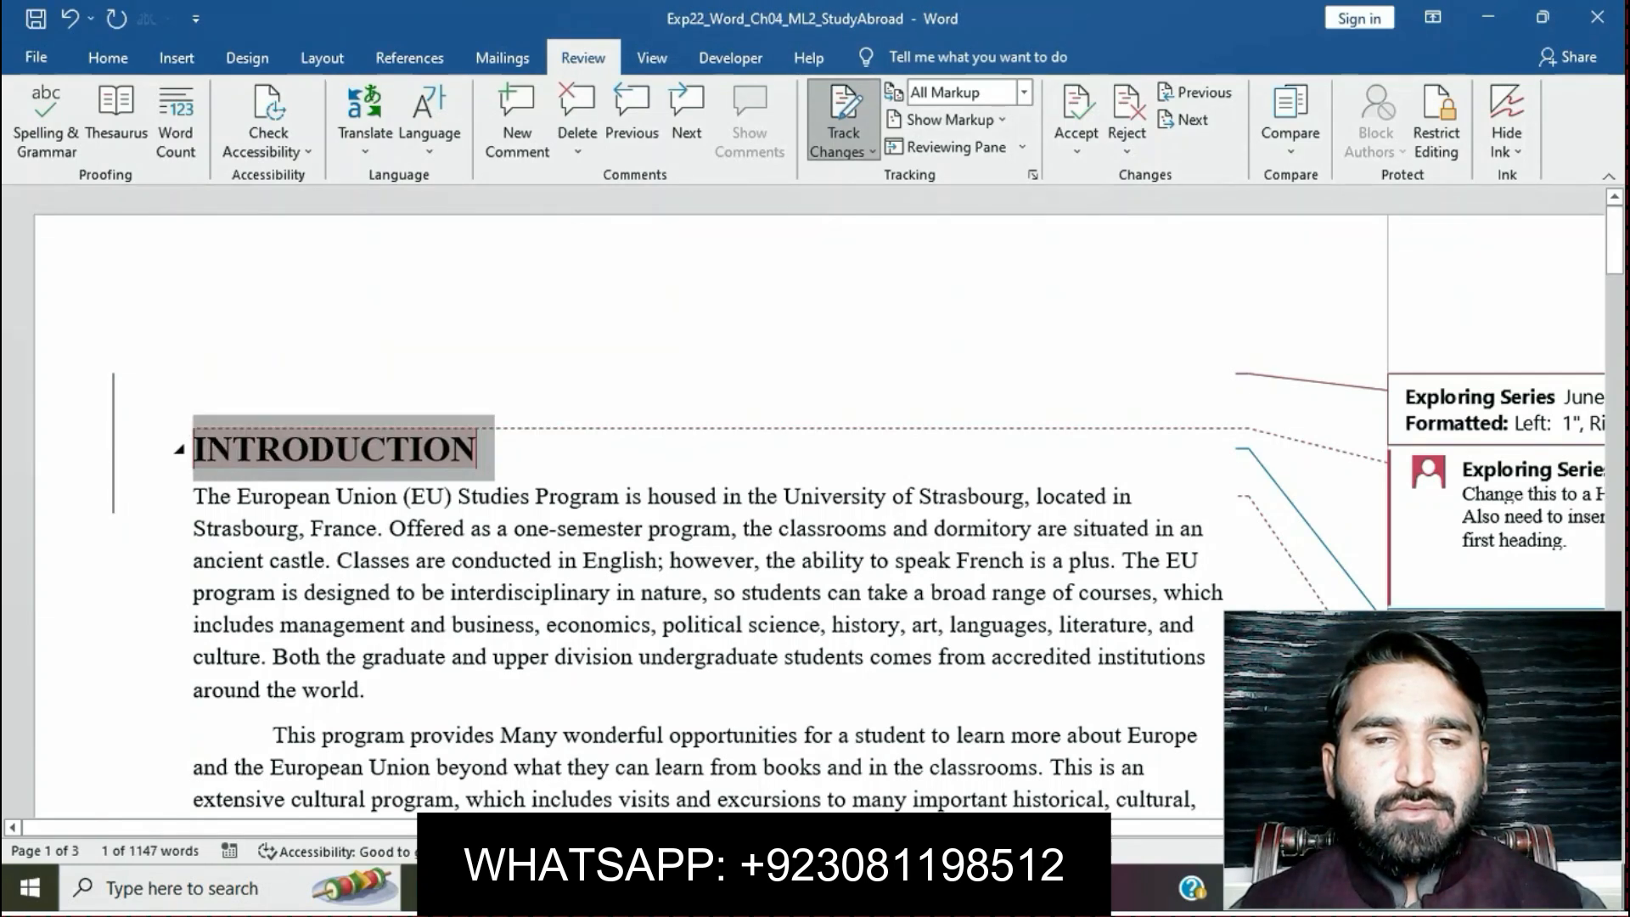
key(Delete)
key(ctrl+z)
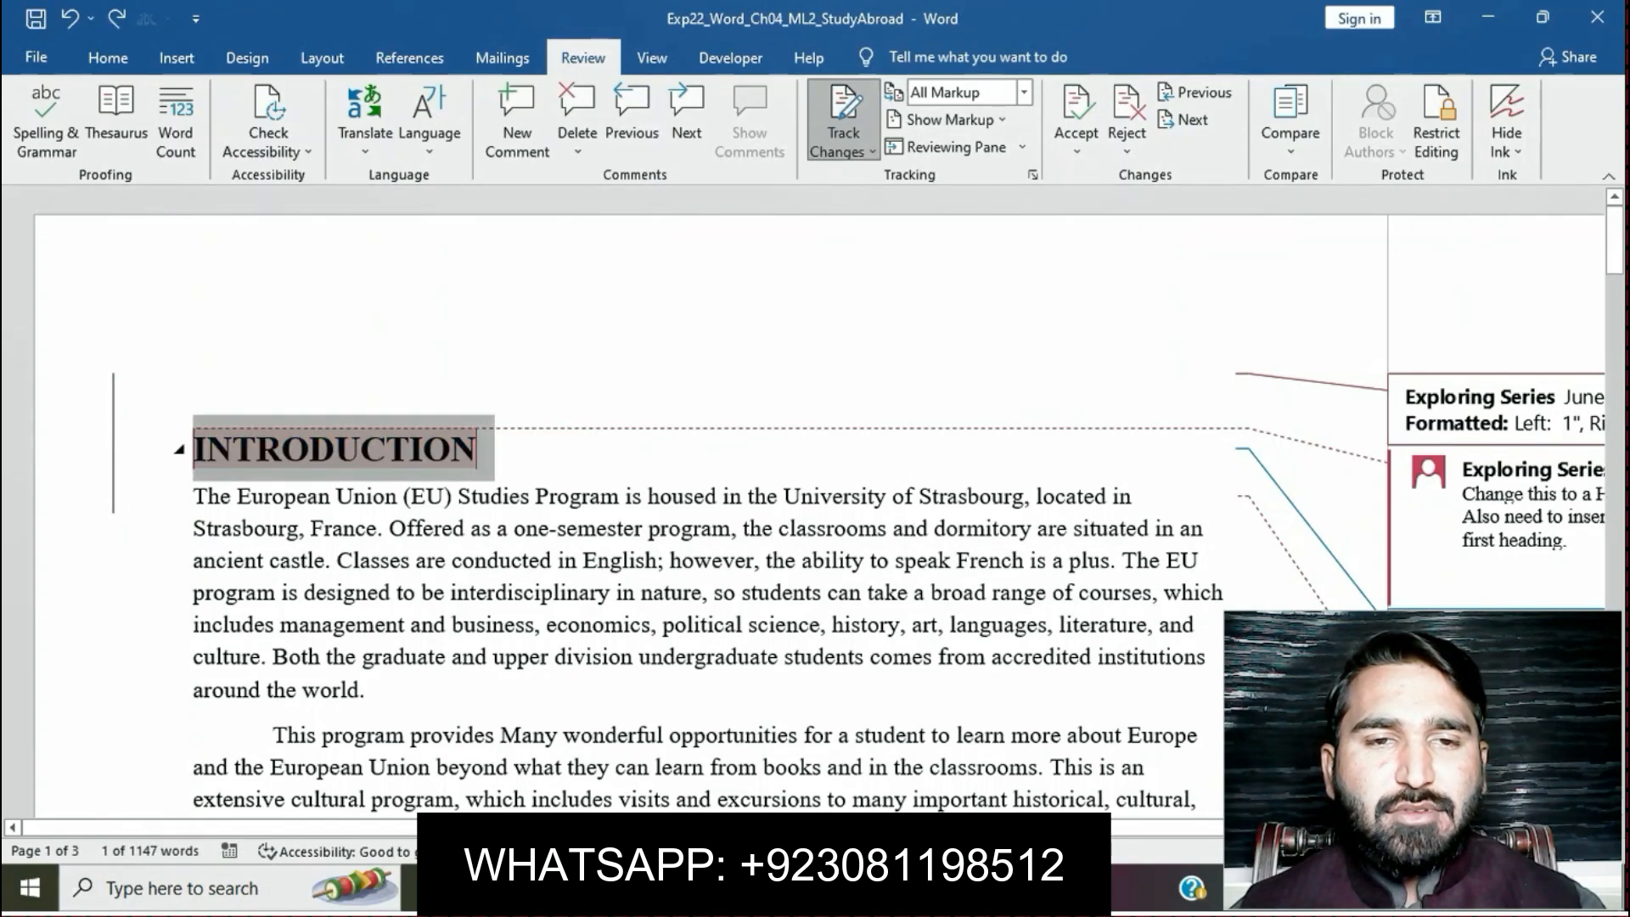
key(ctrl+v)
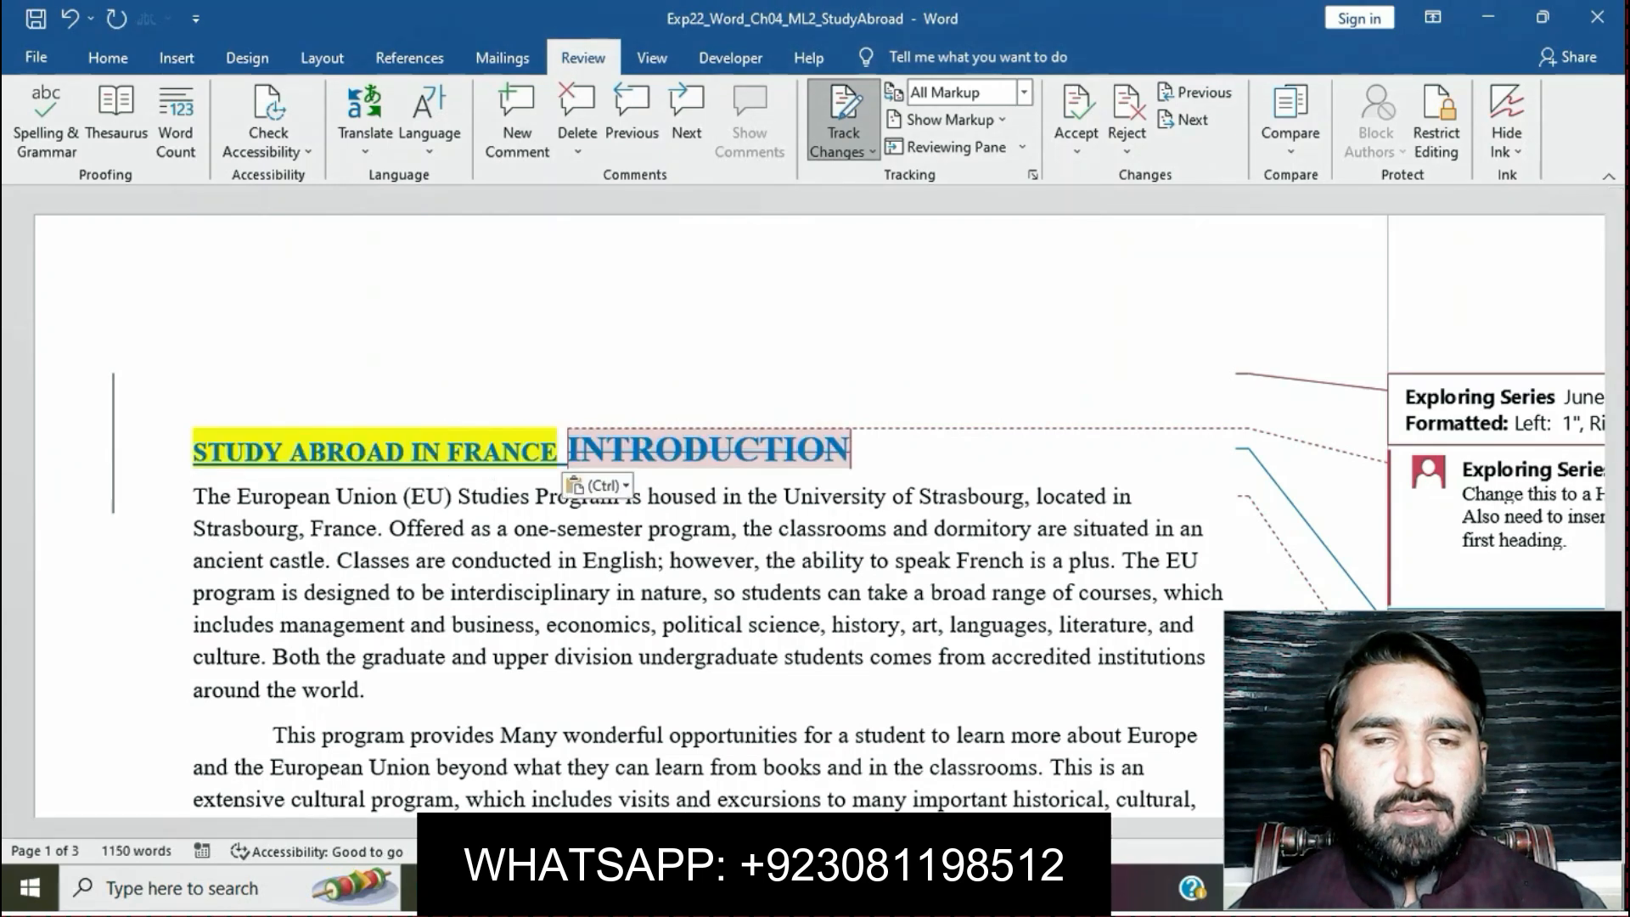
click(598, 486)
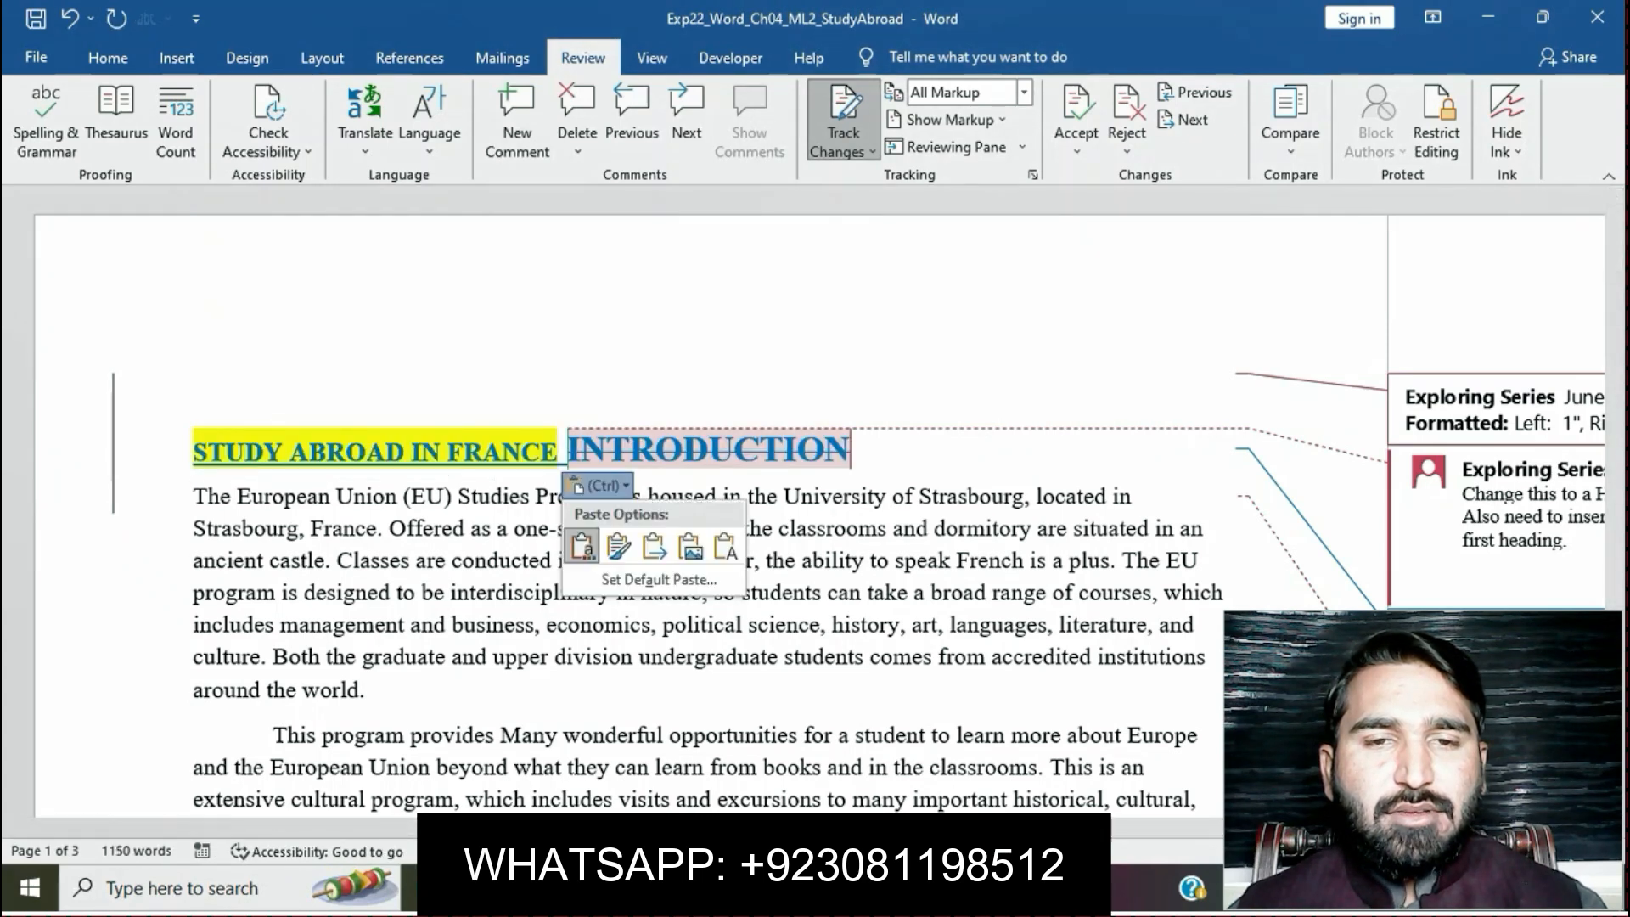
click(724, 546)
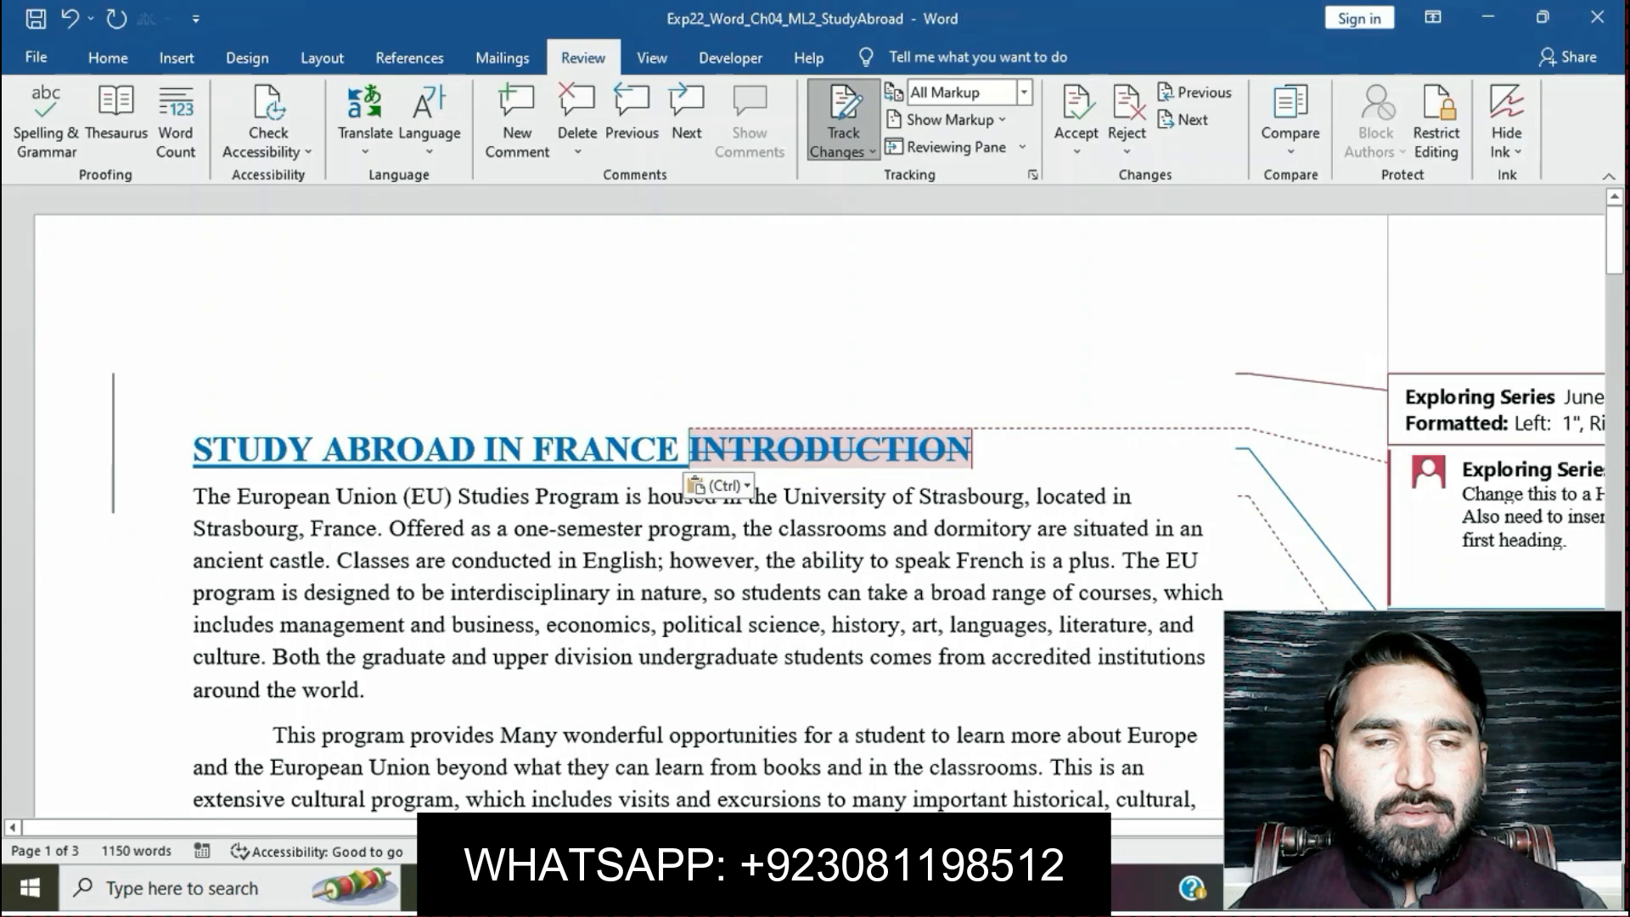
key(ctrl+z)
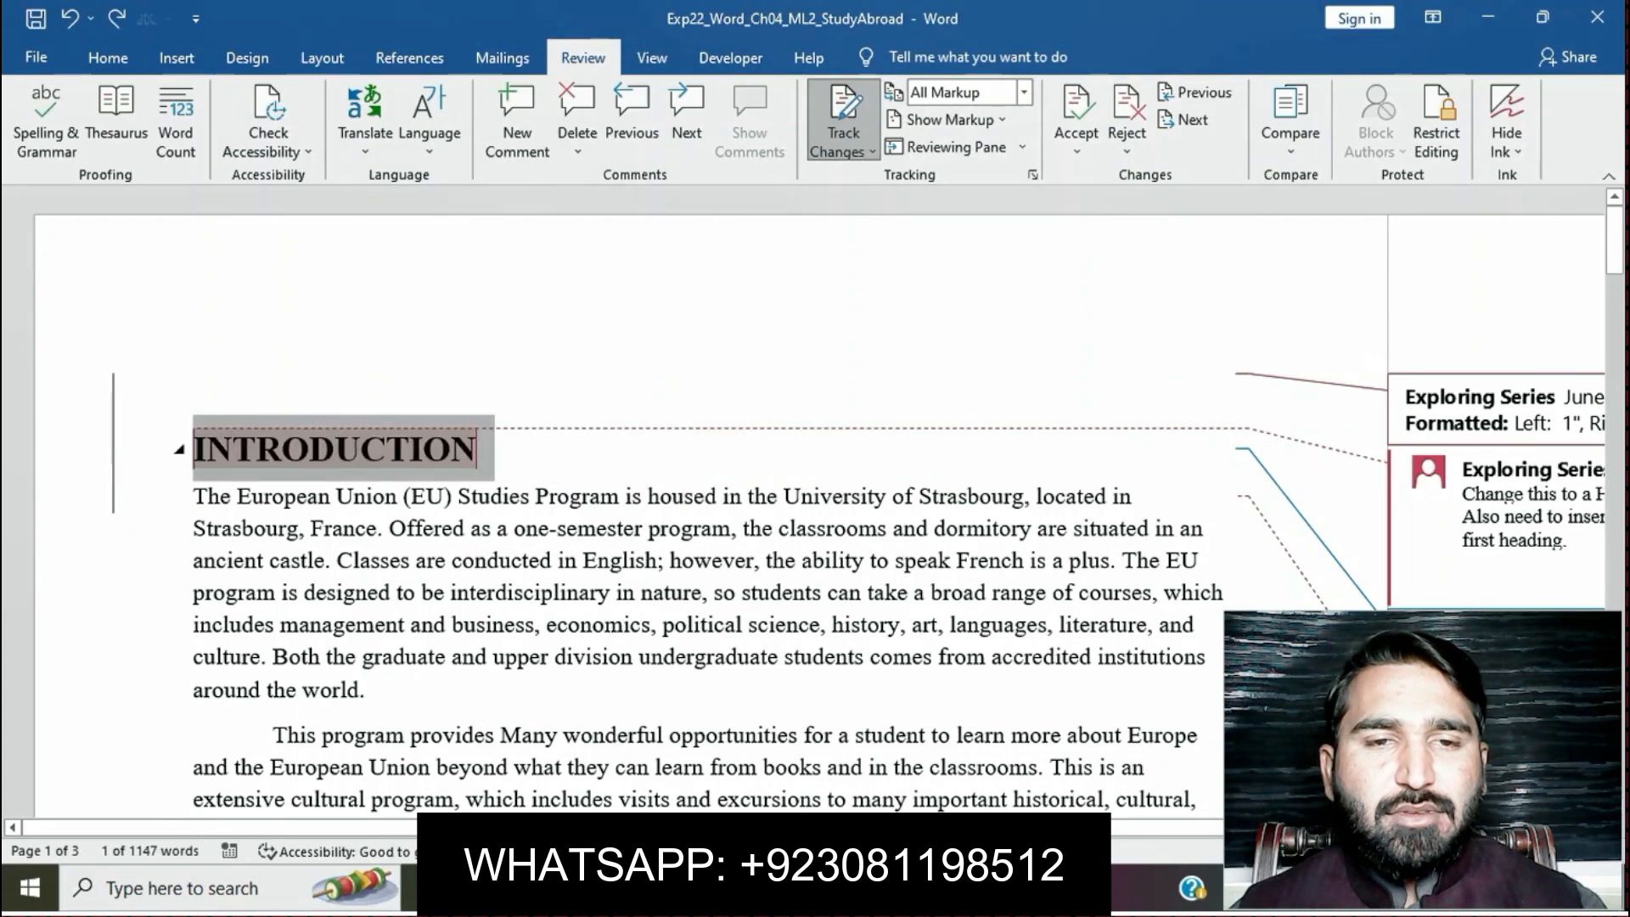
Step: Set the StudyAbroad document's markup view to No Markup
click(479, 449)
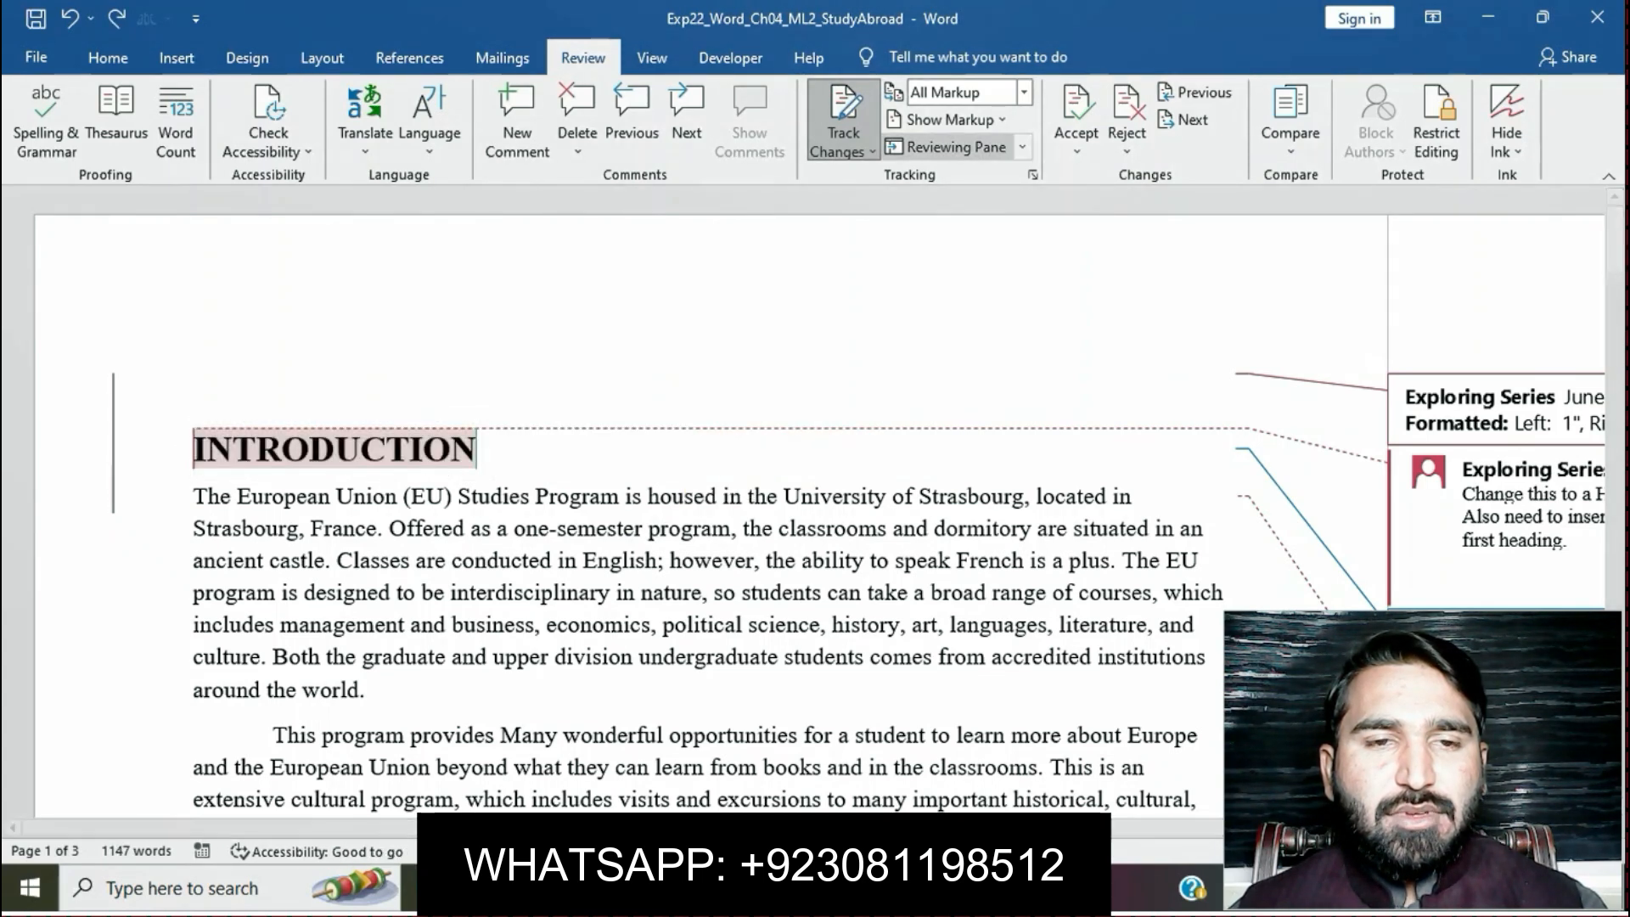
click(1025, 92)
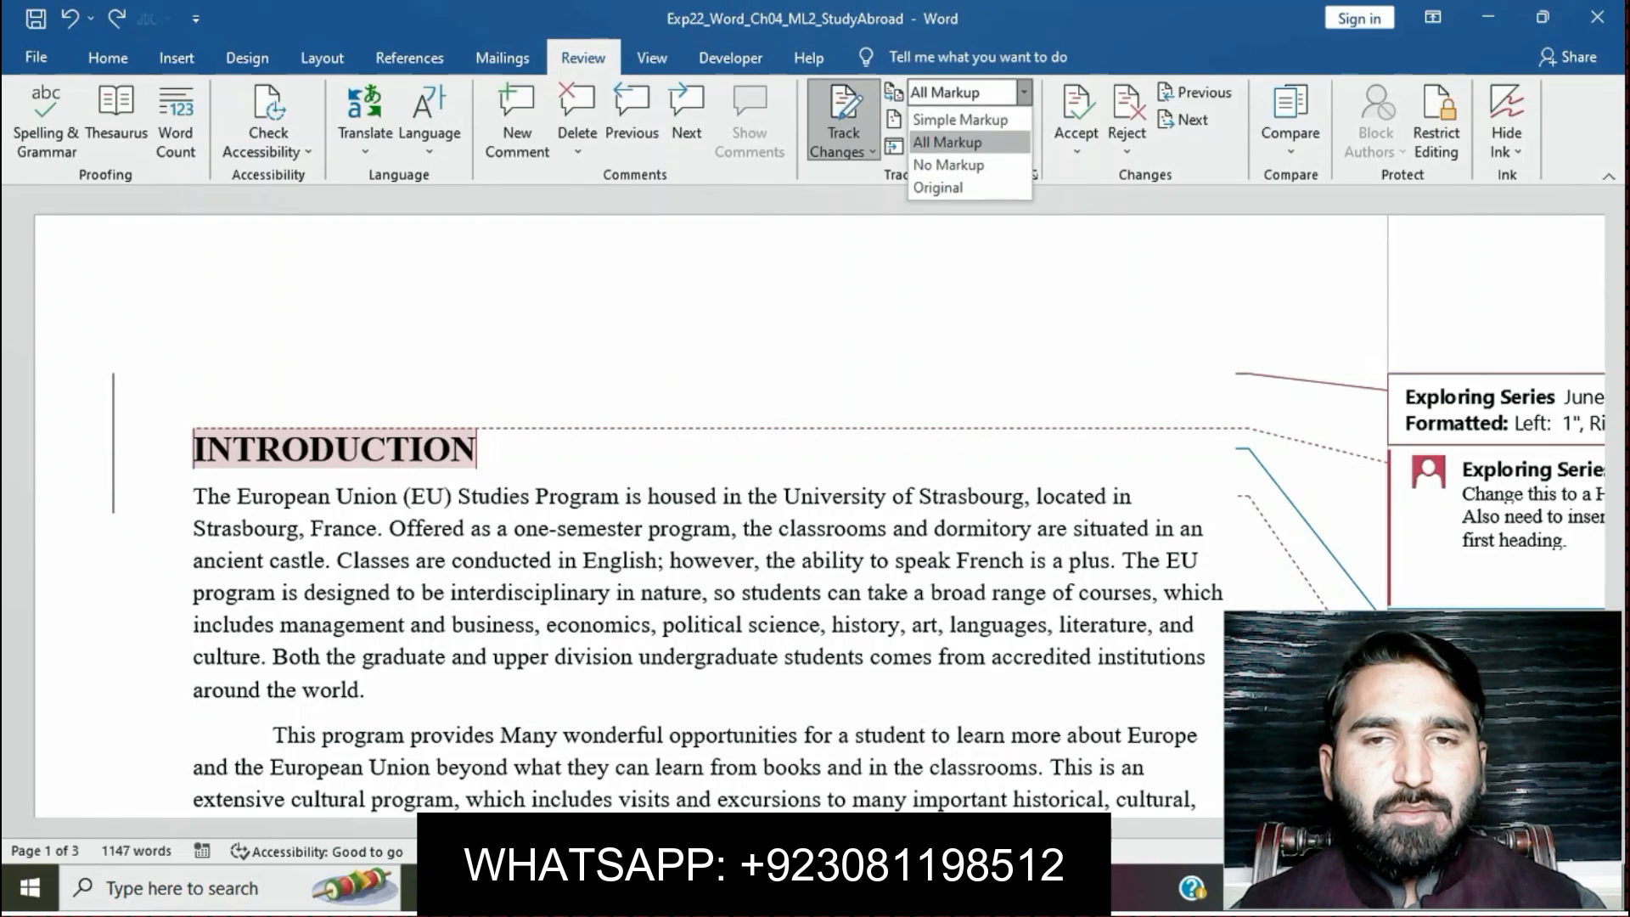
click(949, 165)
Step: Try to replace the whole INTRODUCTION heading with the copied "STUDY ABROAD IN FRANCE" as text only, and undo the paste
drag(569, 449, 286, 449)
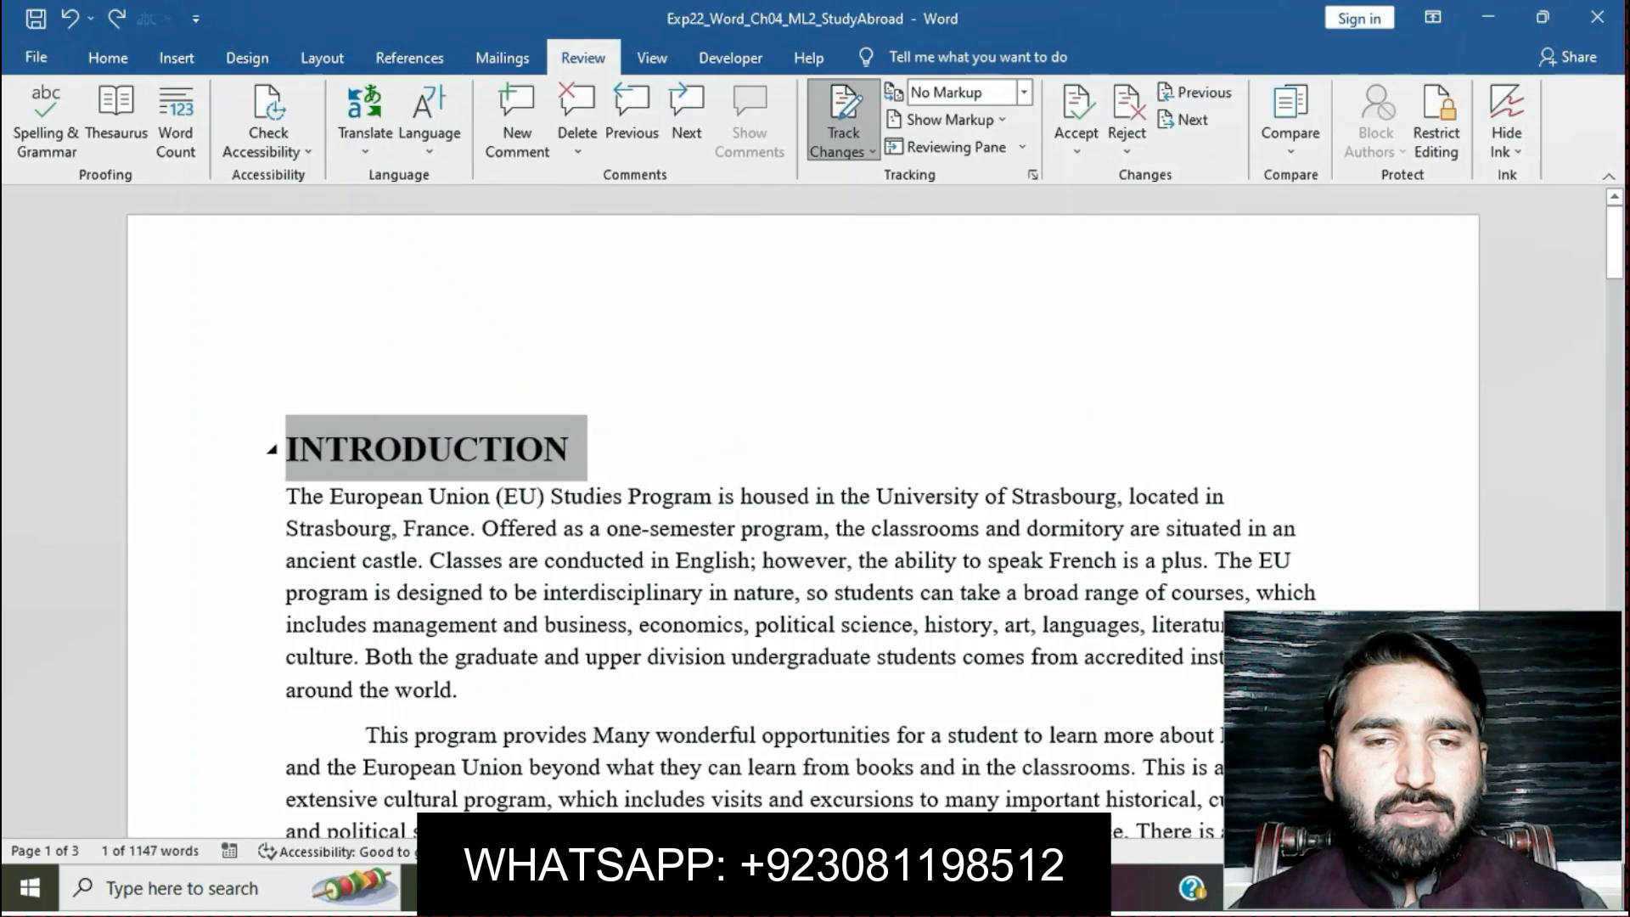
key(ctrl+v)
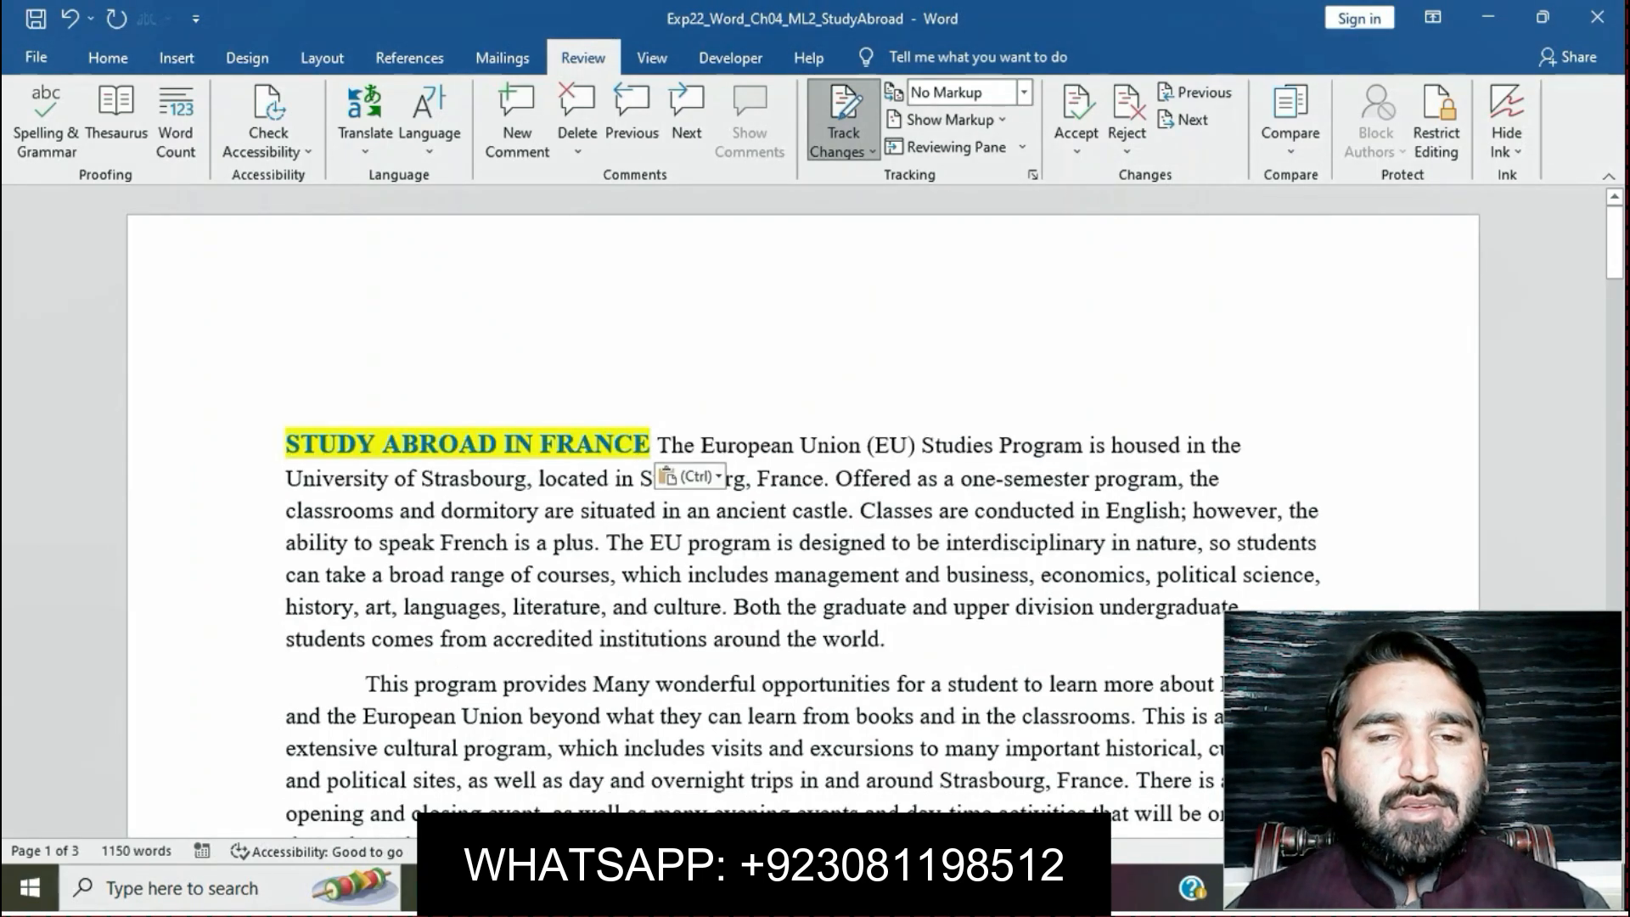
click(691, 476)
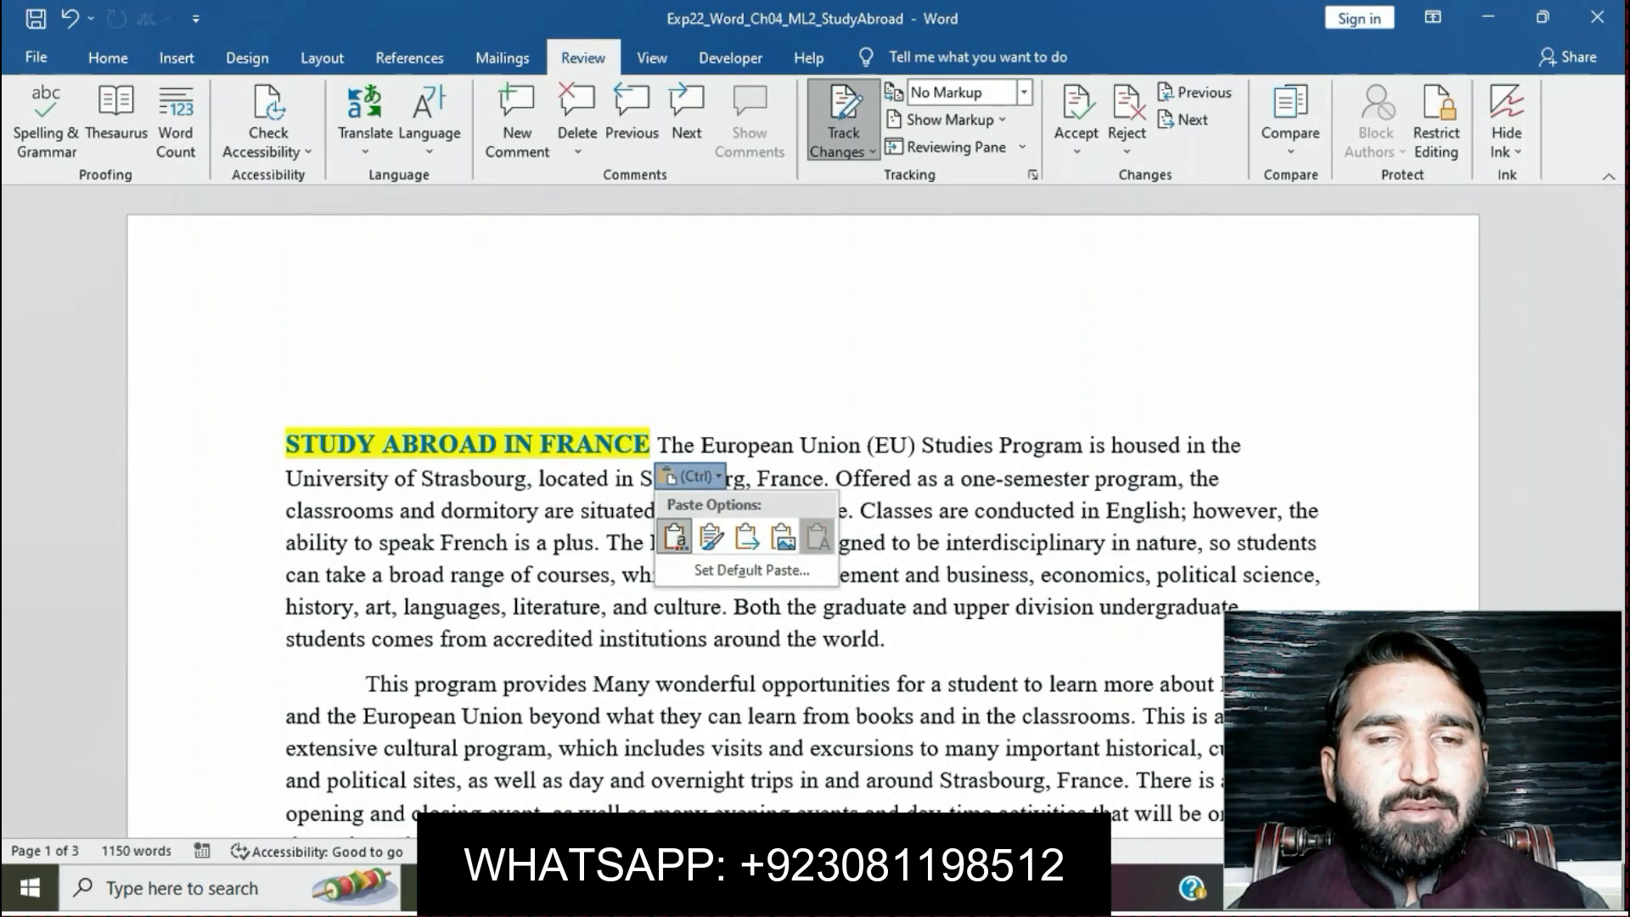
click(818, 536)
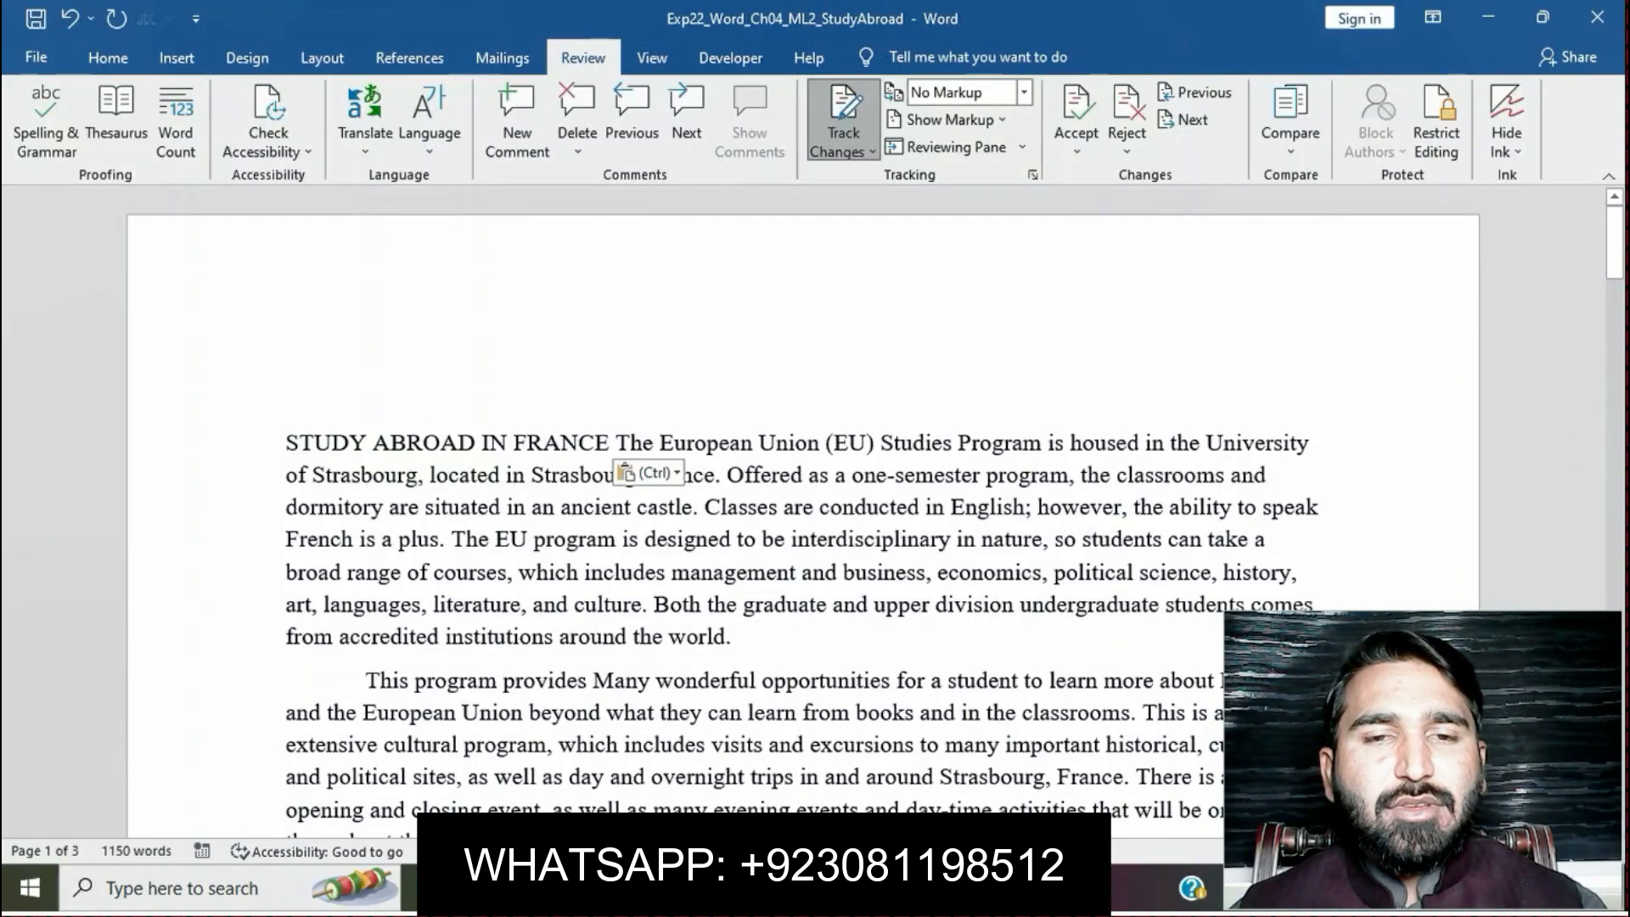
key(ctrl+z)
key(ctrl+z)
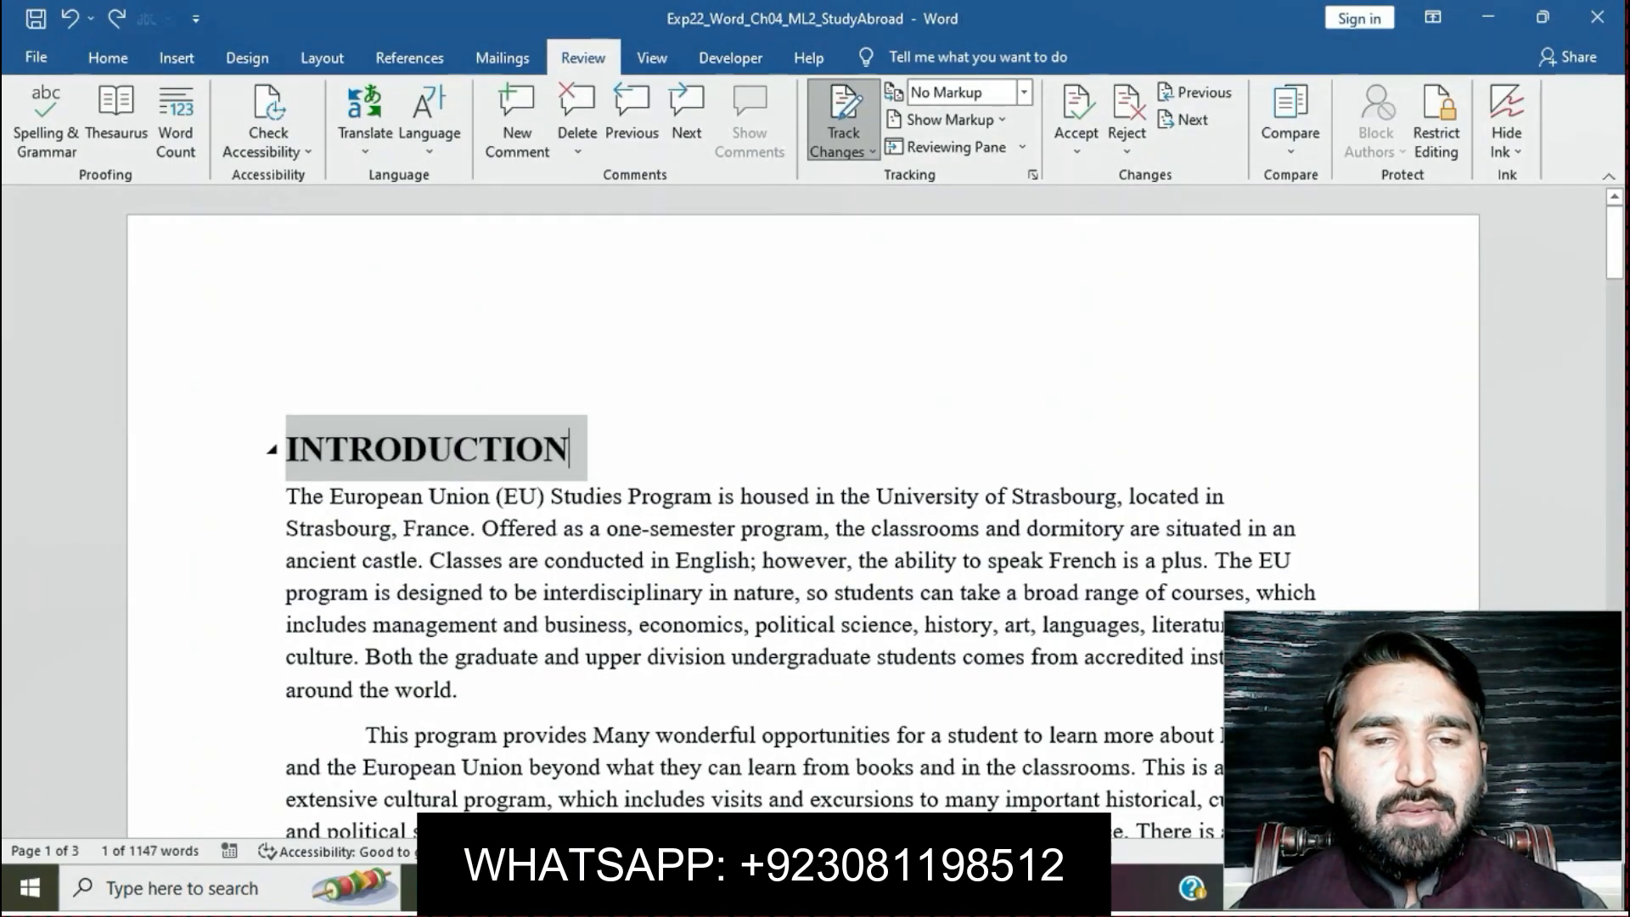
Step: Delete the word INTRODUCTION from the first heading, keeping the heading's paragraph in place
key(Right)
key(BackSpace)
key(BackSpace)
key(BackSpace)
key(BackSpace)
key(BackSpace)
key(BackSpace)
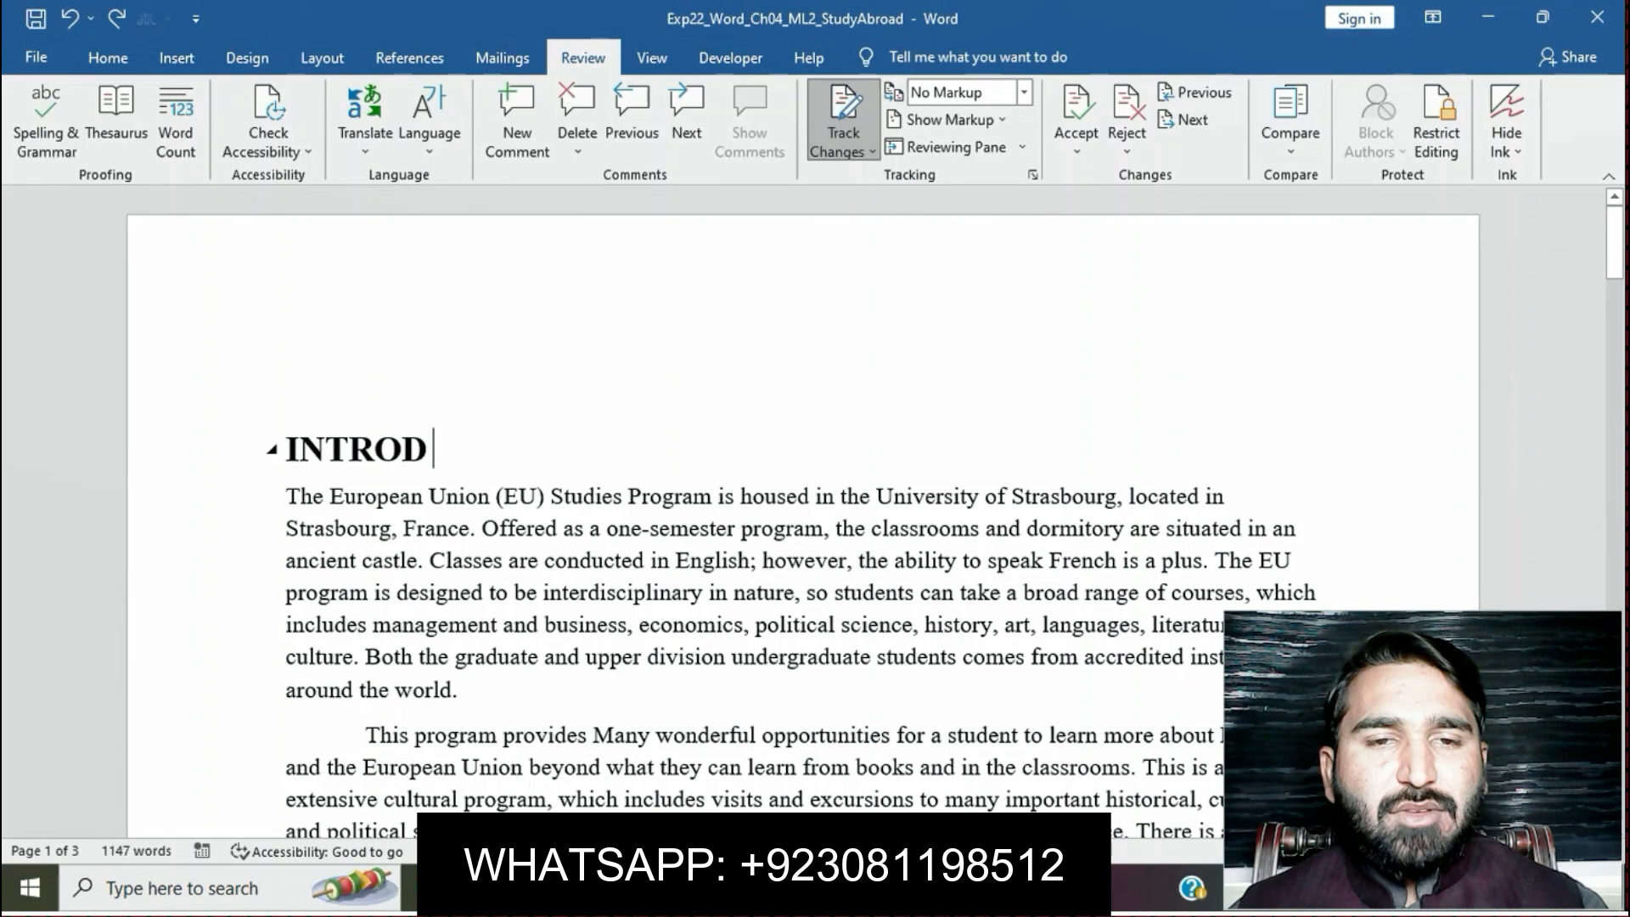
key(BackSpace)
key(BackSpace)
key(BackSpace)
key(BackSpace)
key(BackSpace)
key(BackSpace)
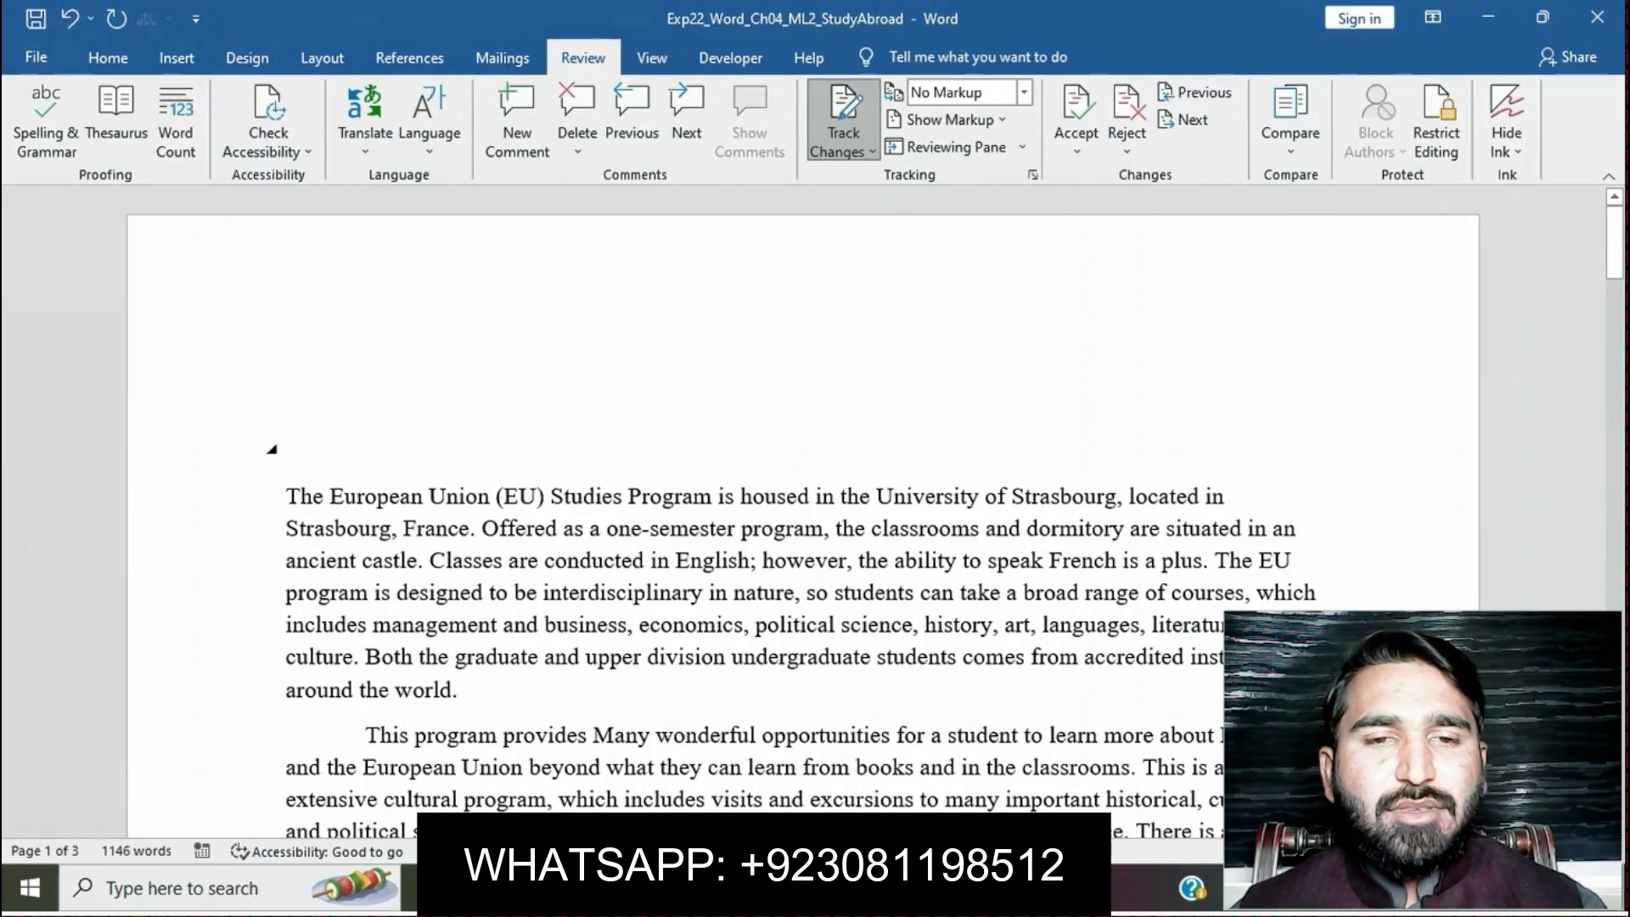
Step: Paste "STUDY ABROAD IN FRANCE" as text only in the emptied heading line and set the markup view to All Markup
key(ctrl+v)
key(ctrl)
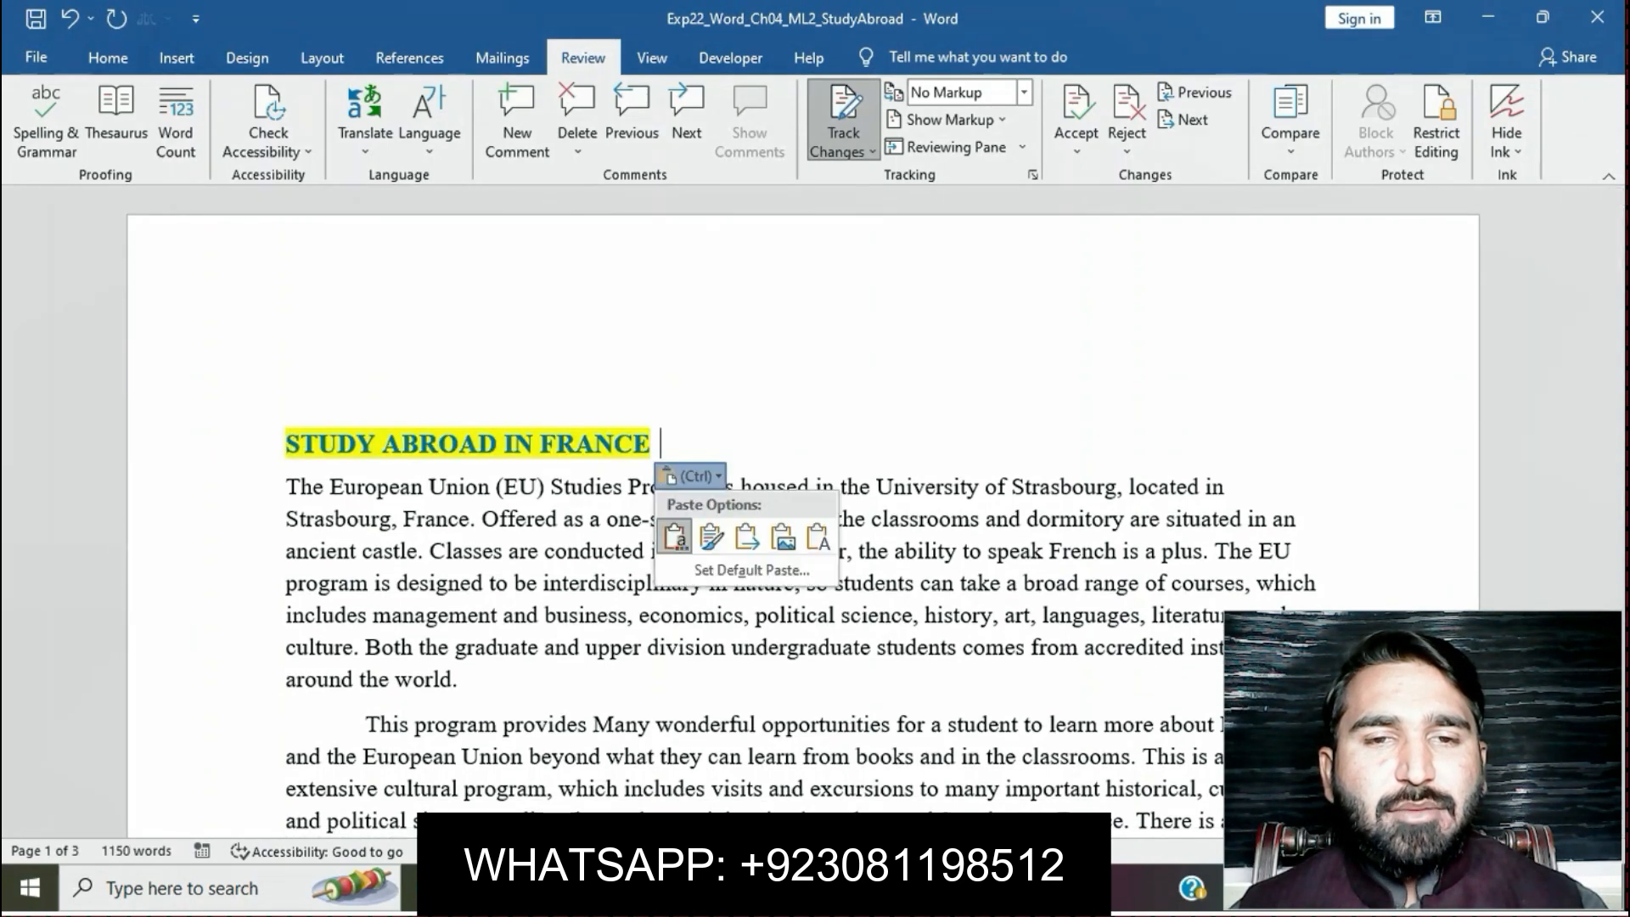
click(818, 537)
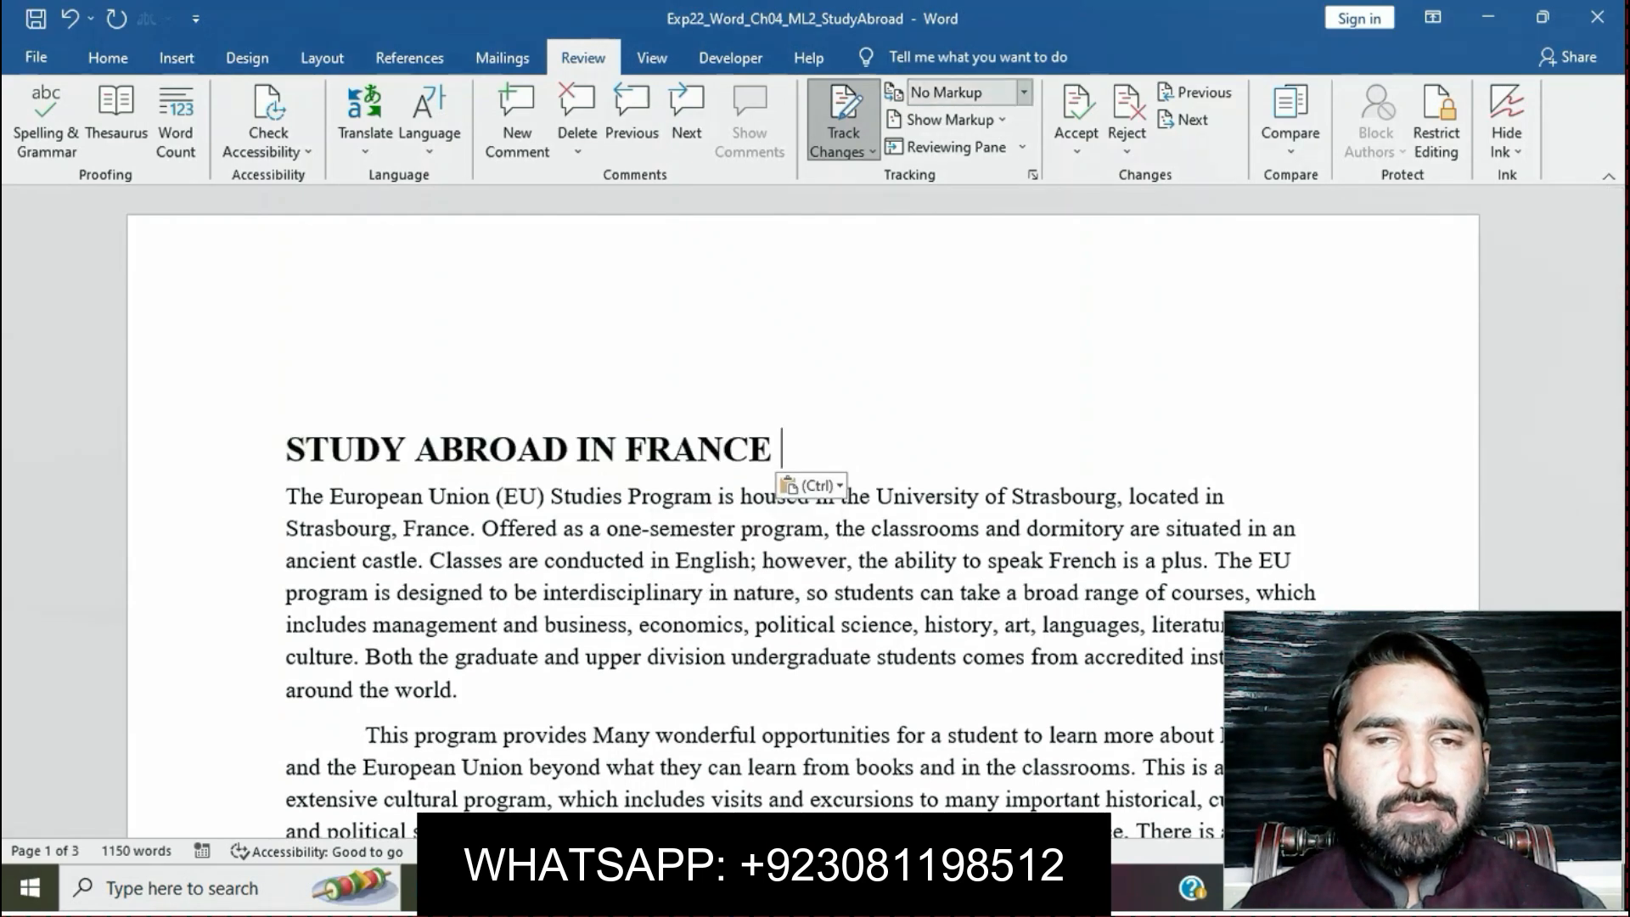
click(1024, 92)
click(947, 145)
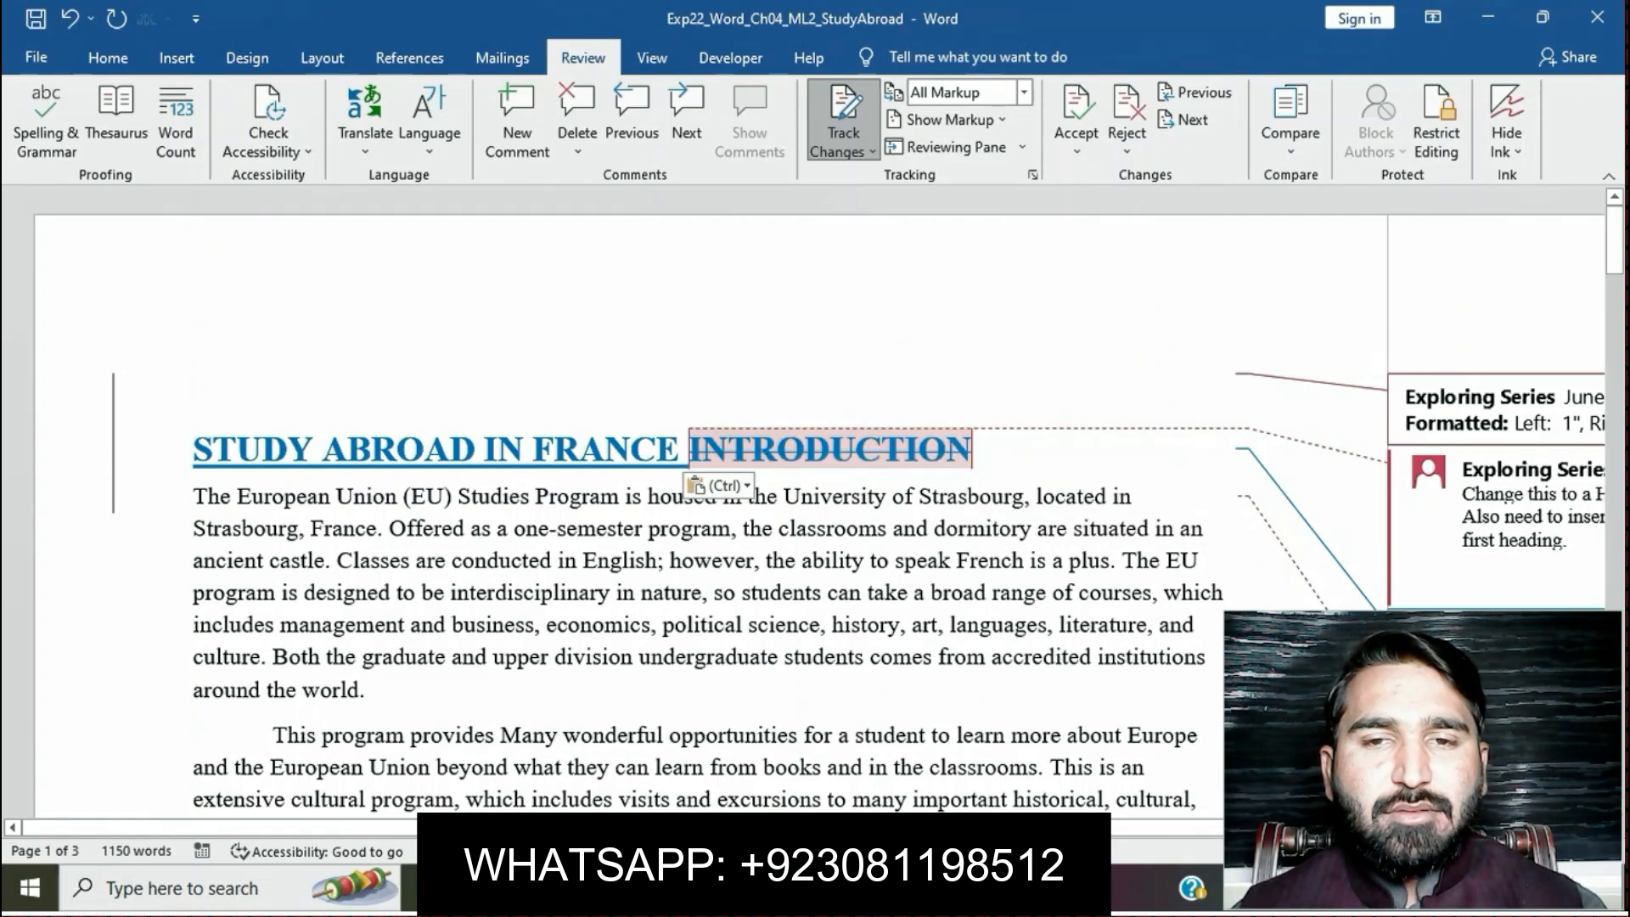
Step: Switch to the instructions document and review the centering and font size requirements in step 4
mouse_move(724, 889)
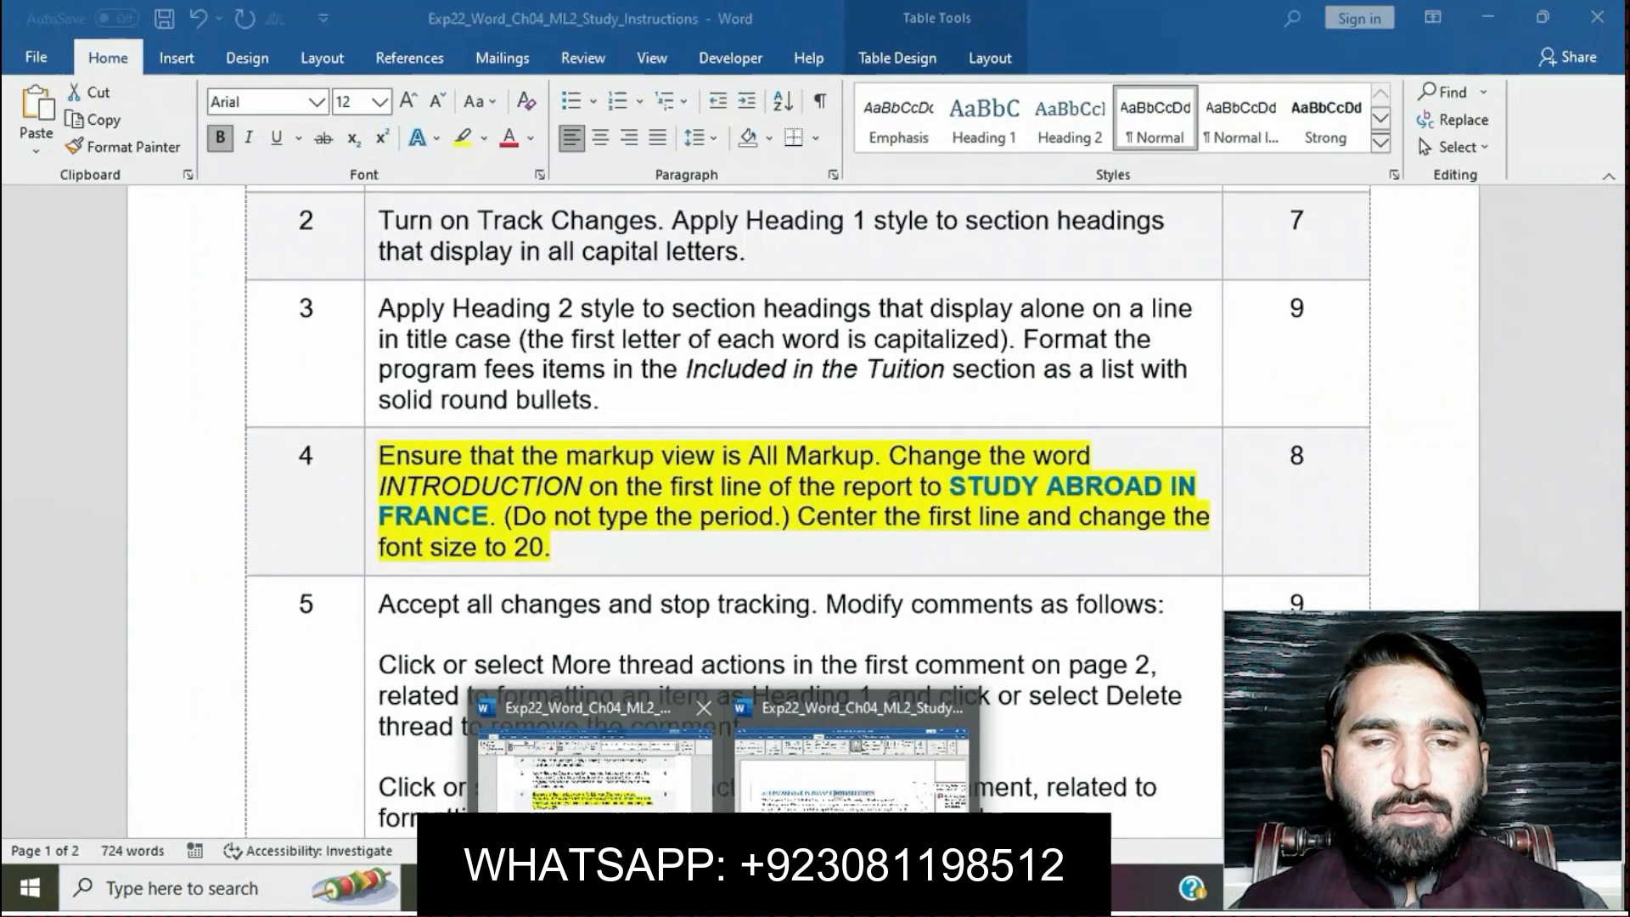
click(628, 828)
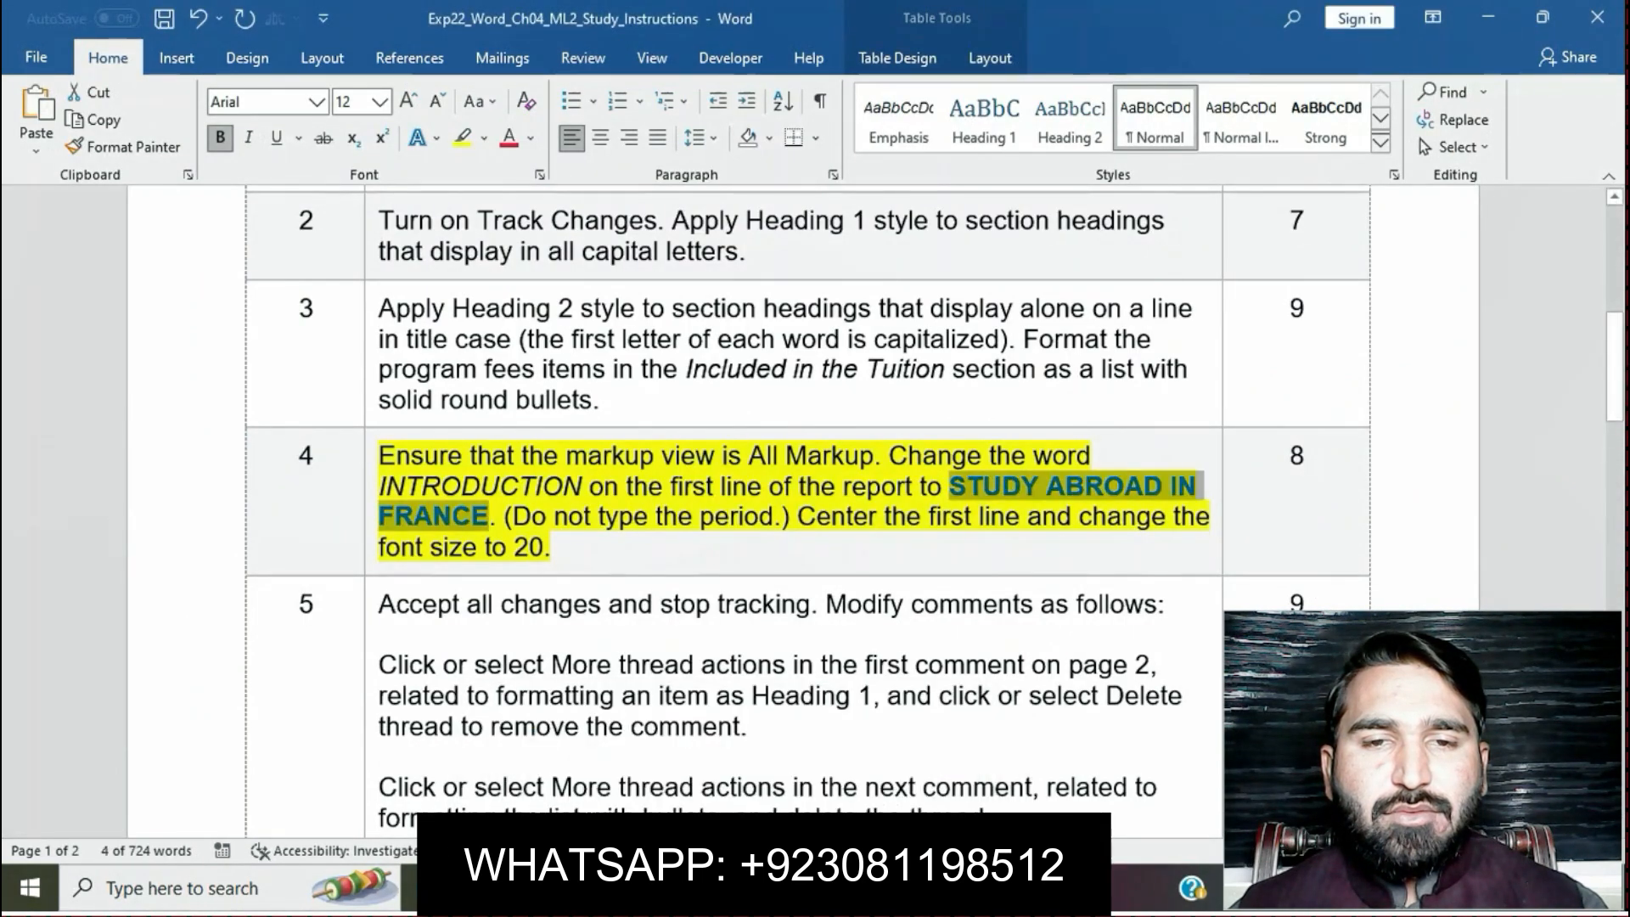
click(678, 517)
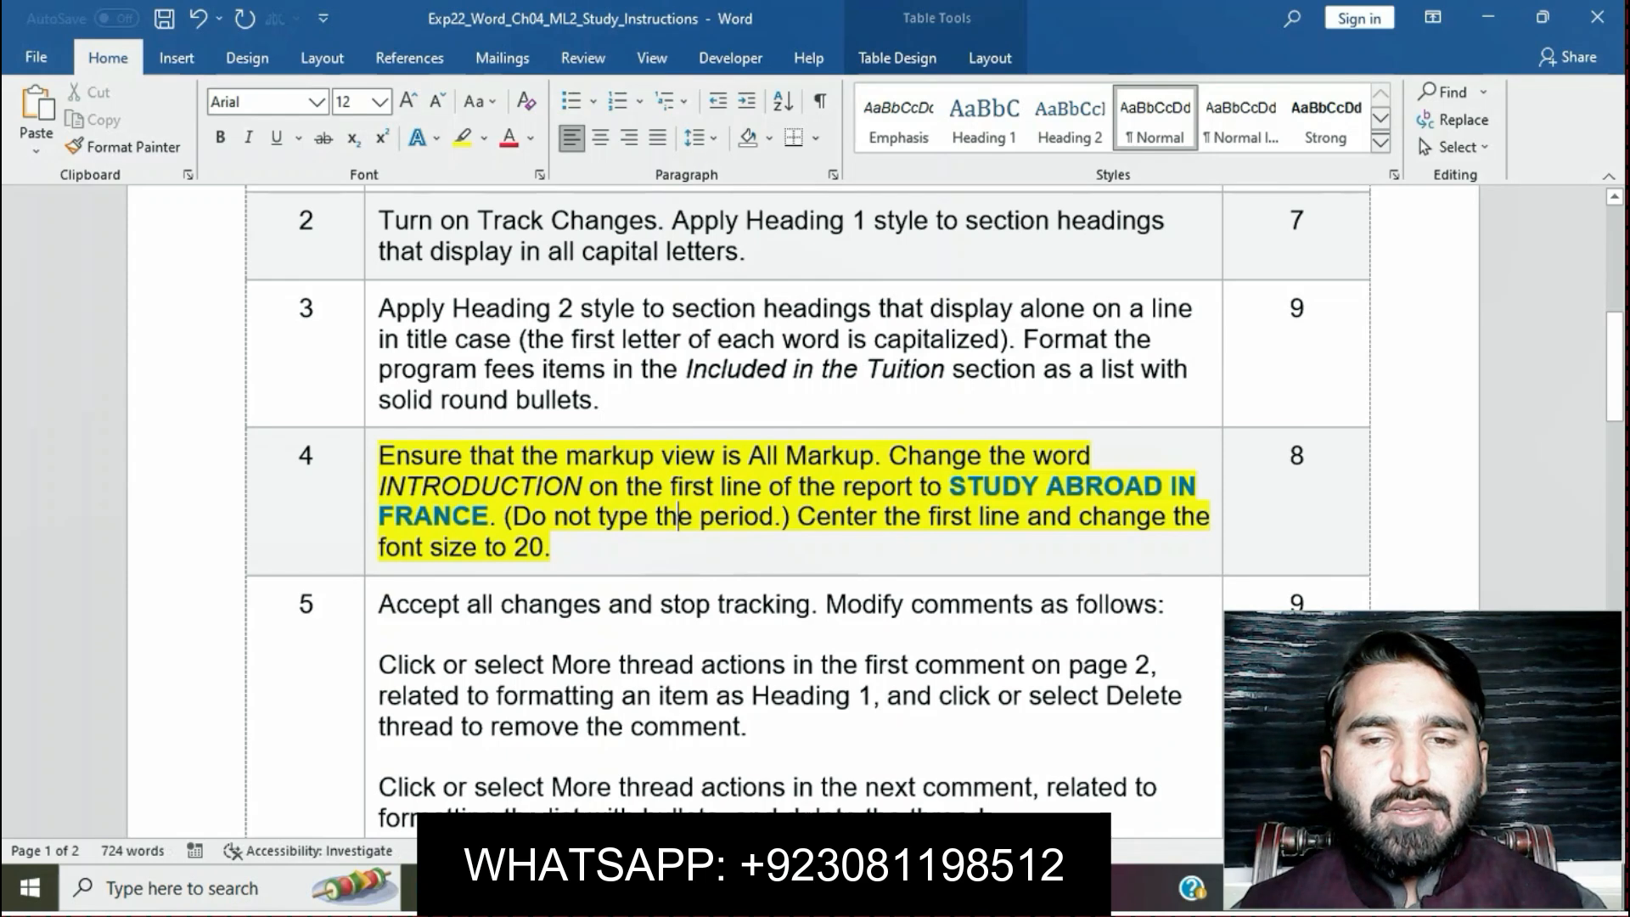
drag(774, 517, 552, 548)
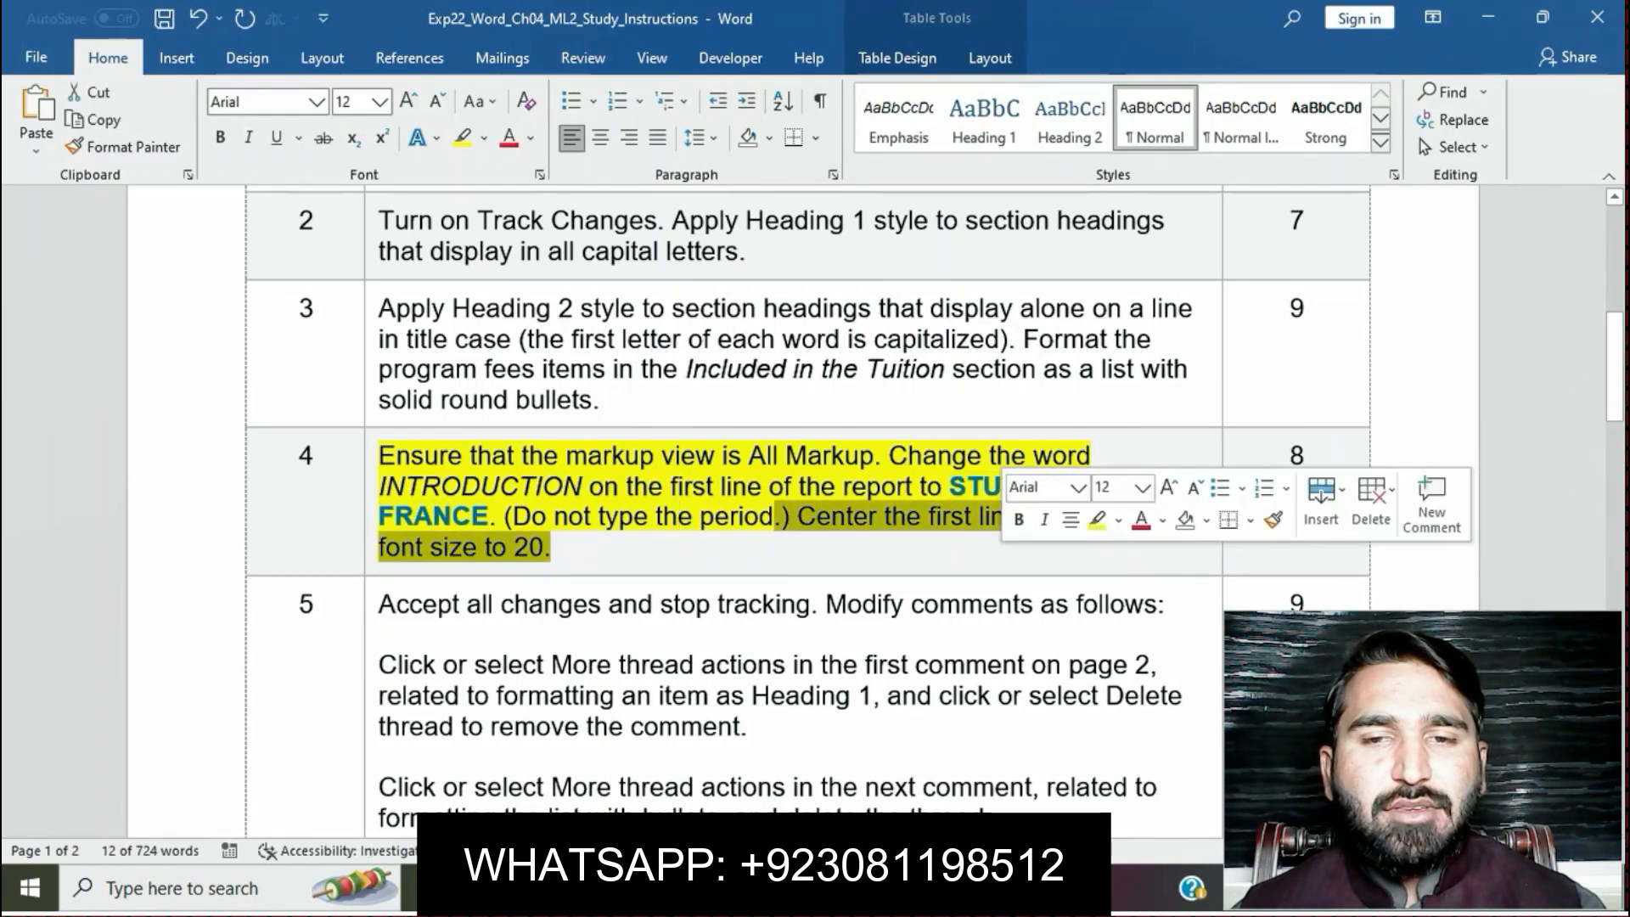
Step: Switch to the StudyAbroad document, reject the tracked deletion of INTRODUCTION in the first heading, and delete the word again
mouse_move(731, 888)
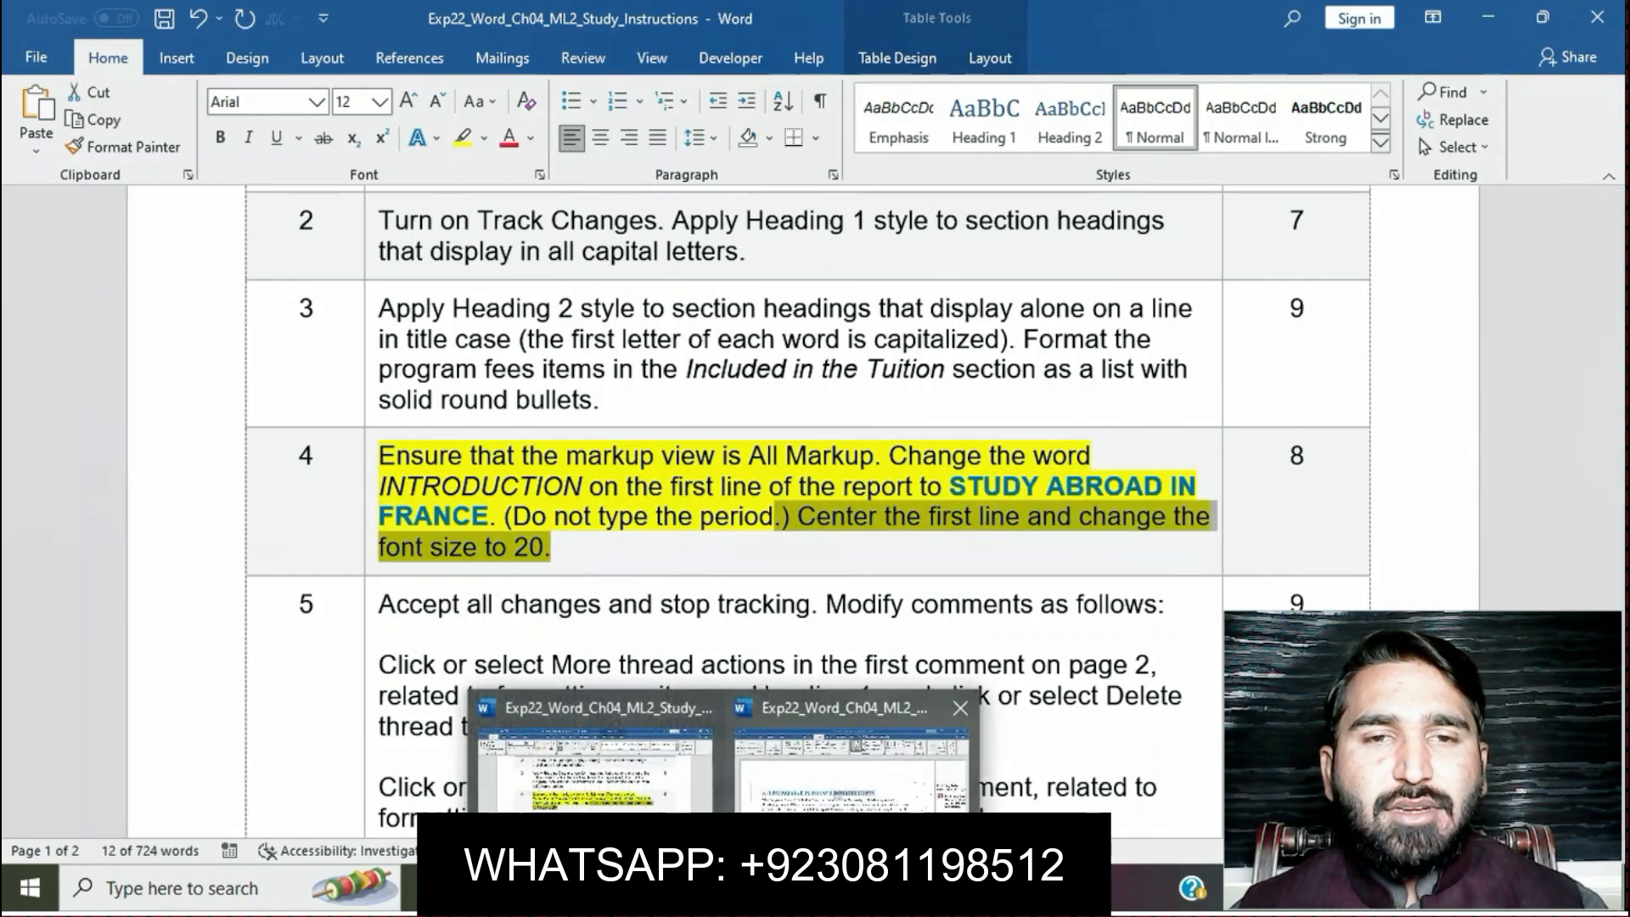
click(853, 760)
drag(690, 450, 970, 450)
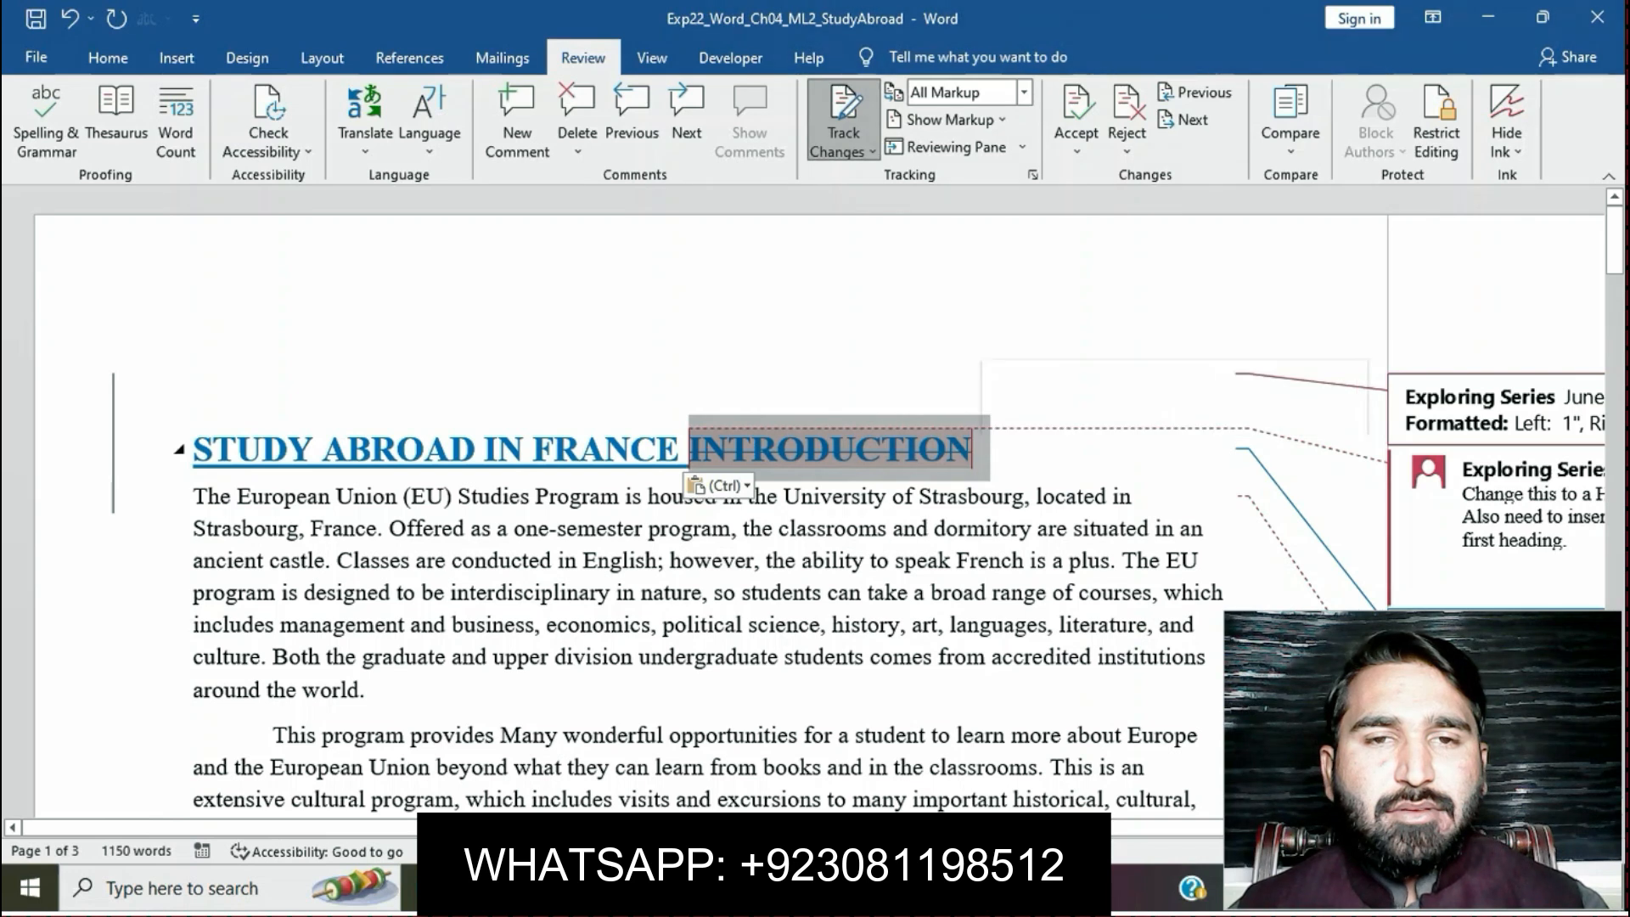
click(965, 450)
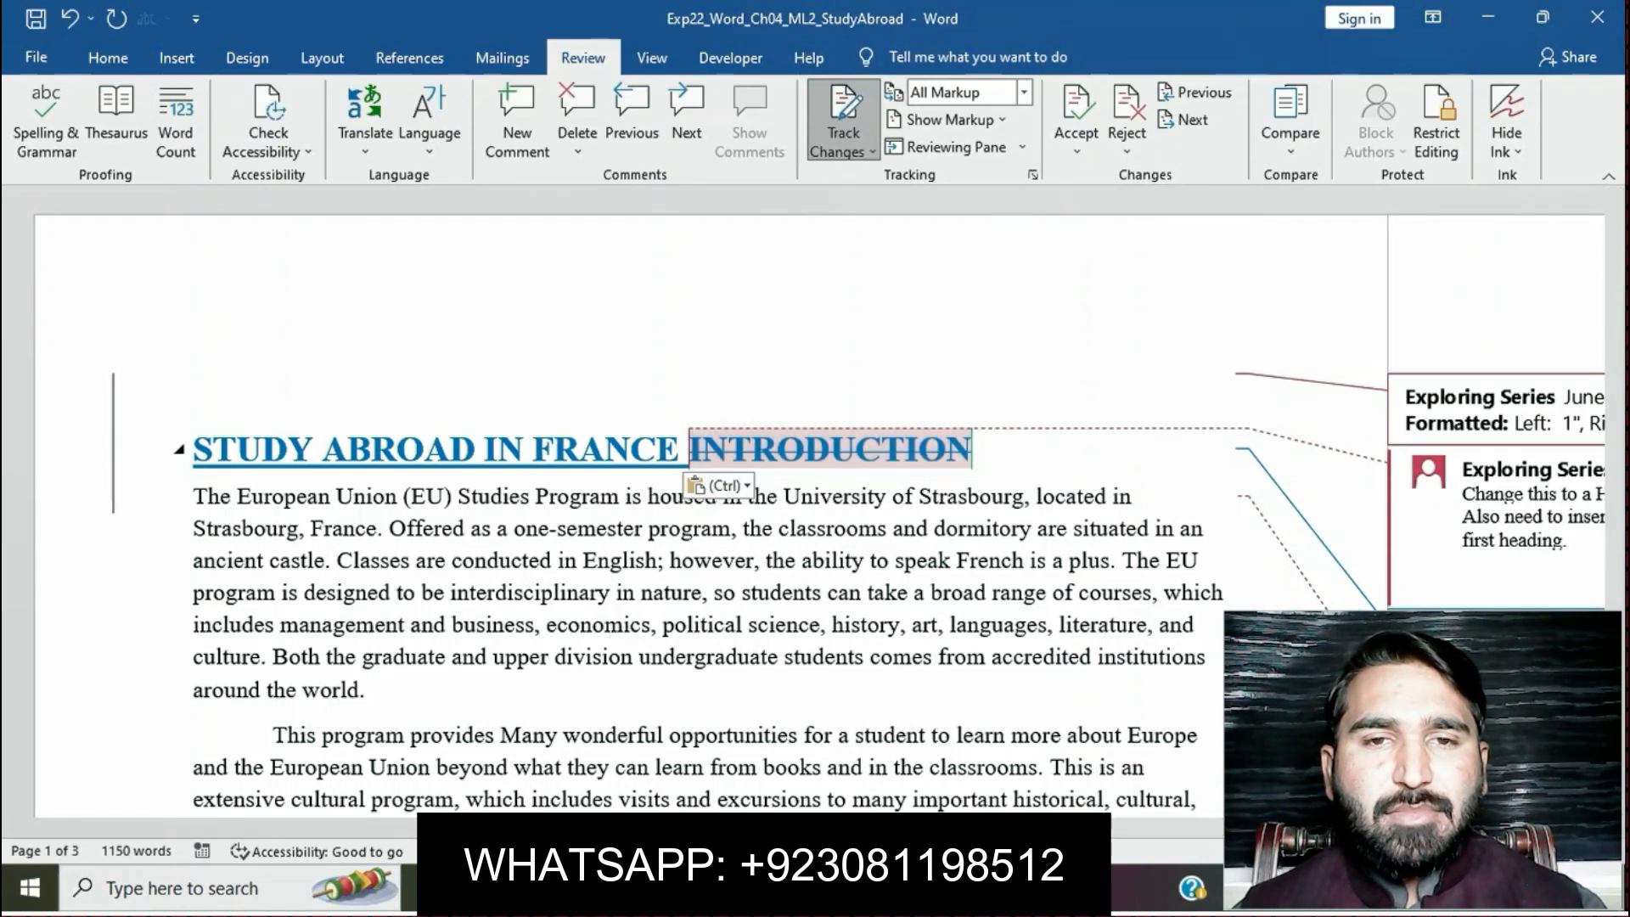
drag(971, 450, 689, 450)
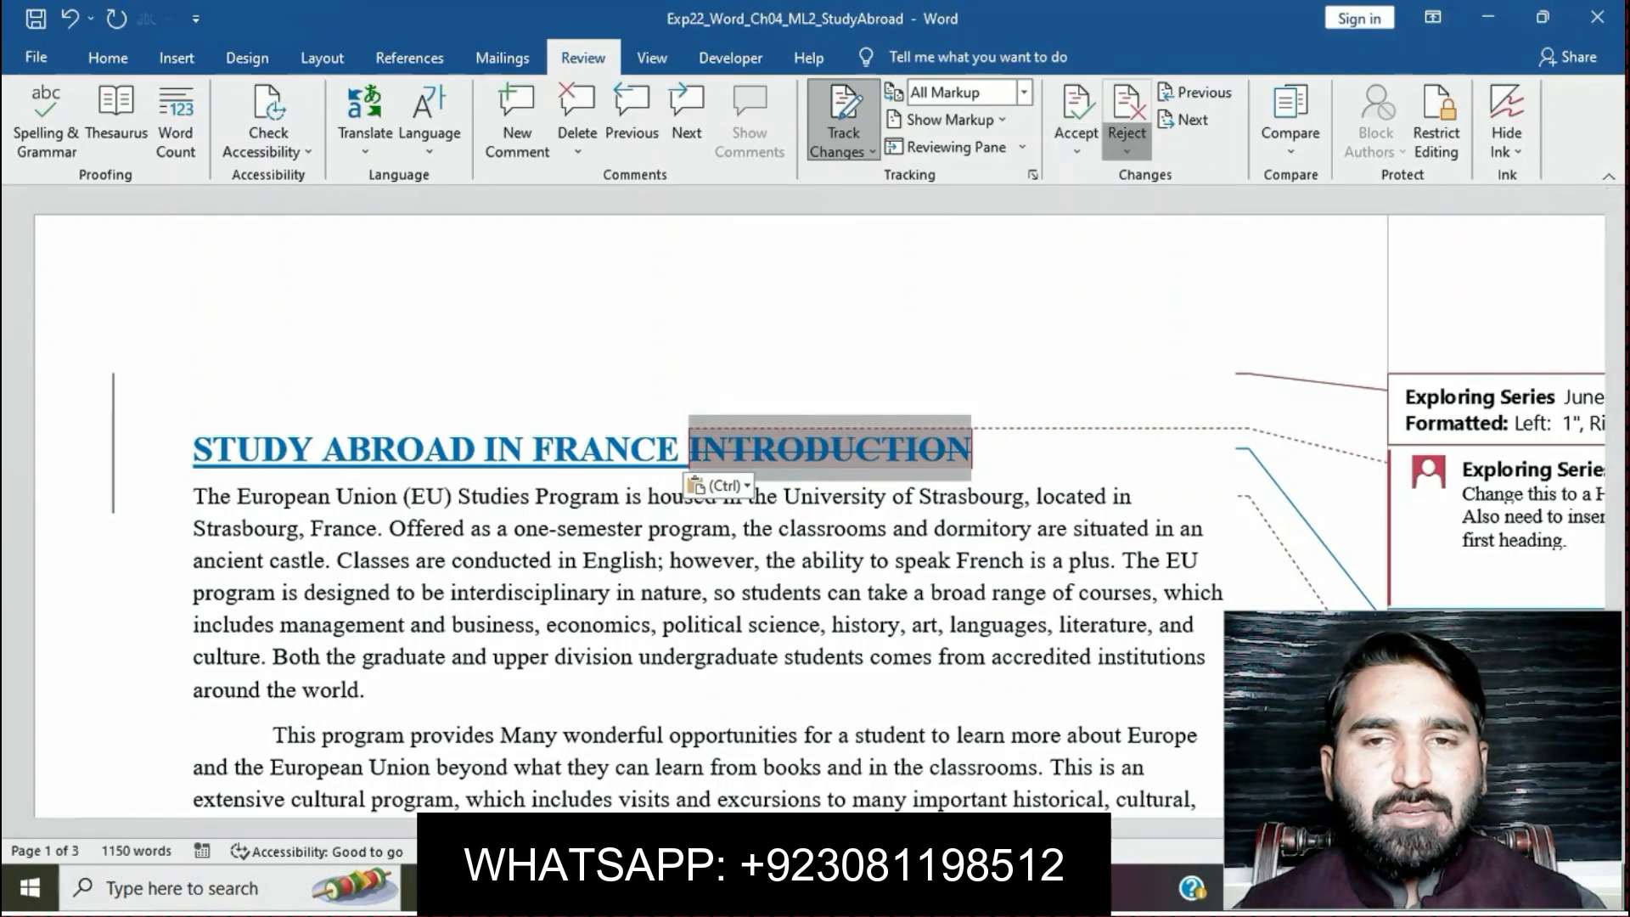
click(1127, 146)
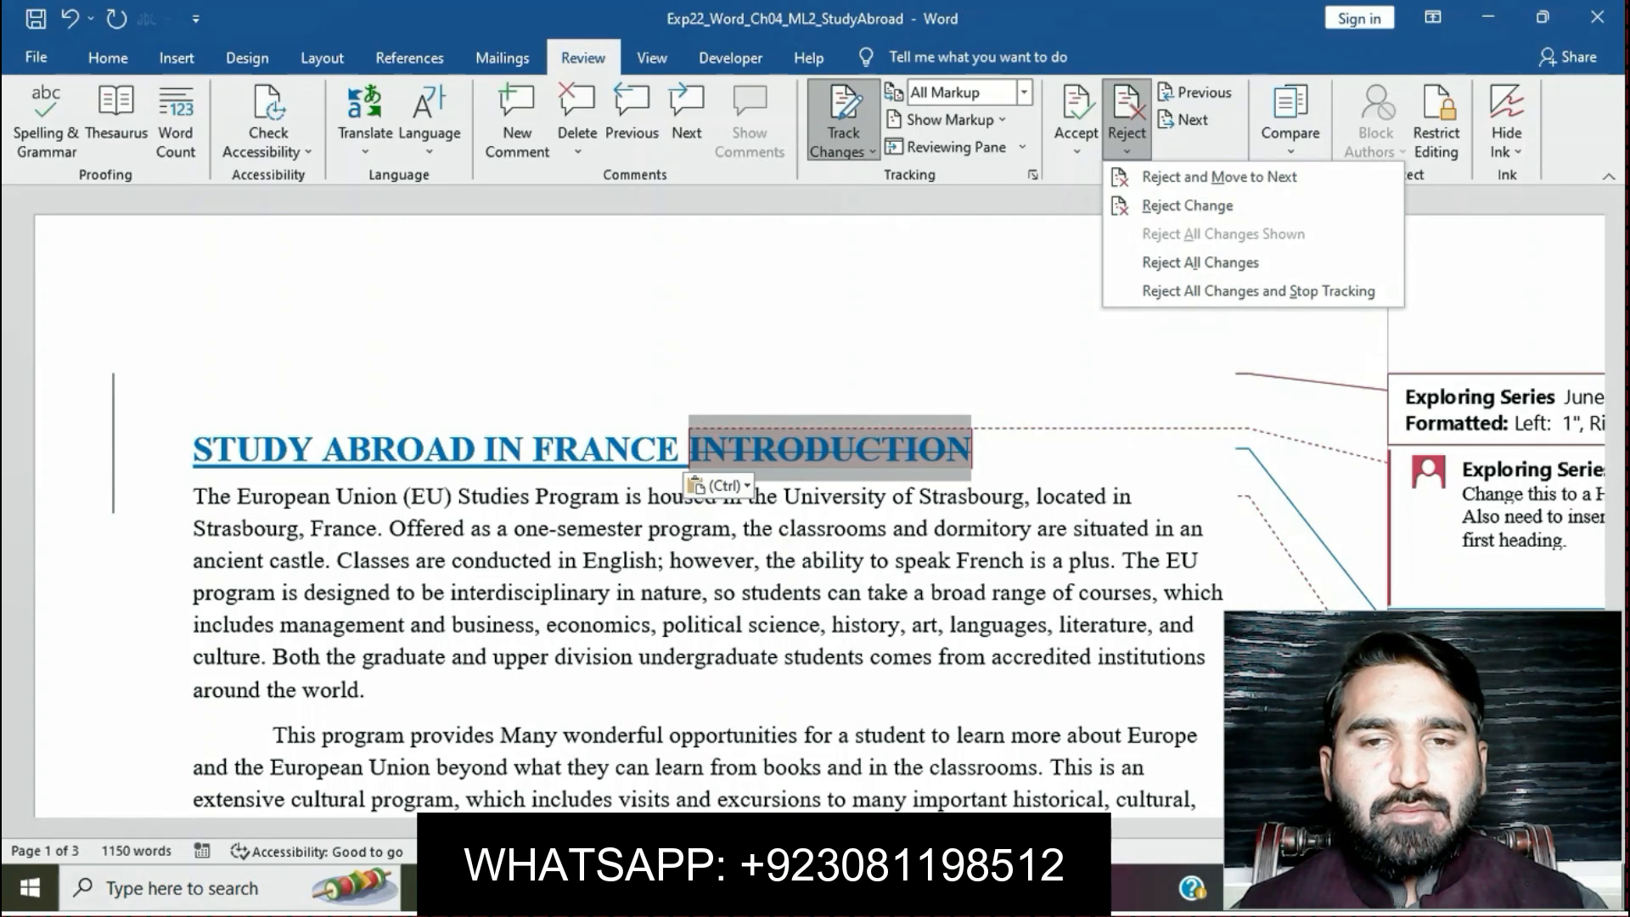
click(1187, 206)
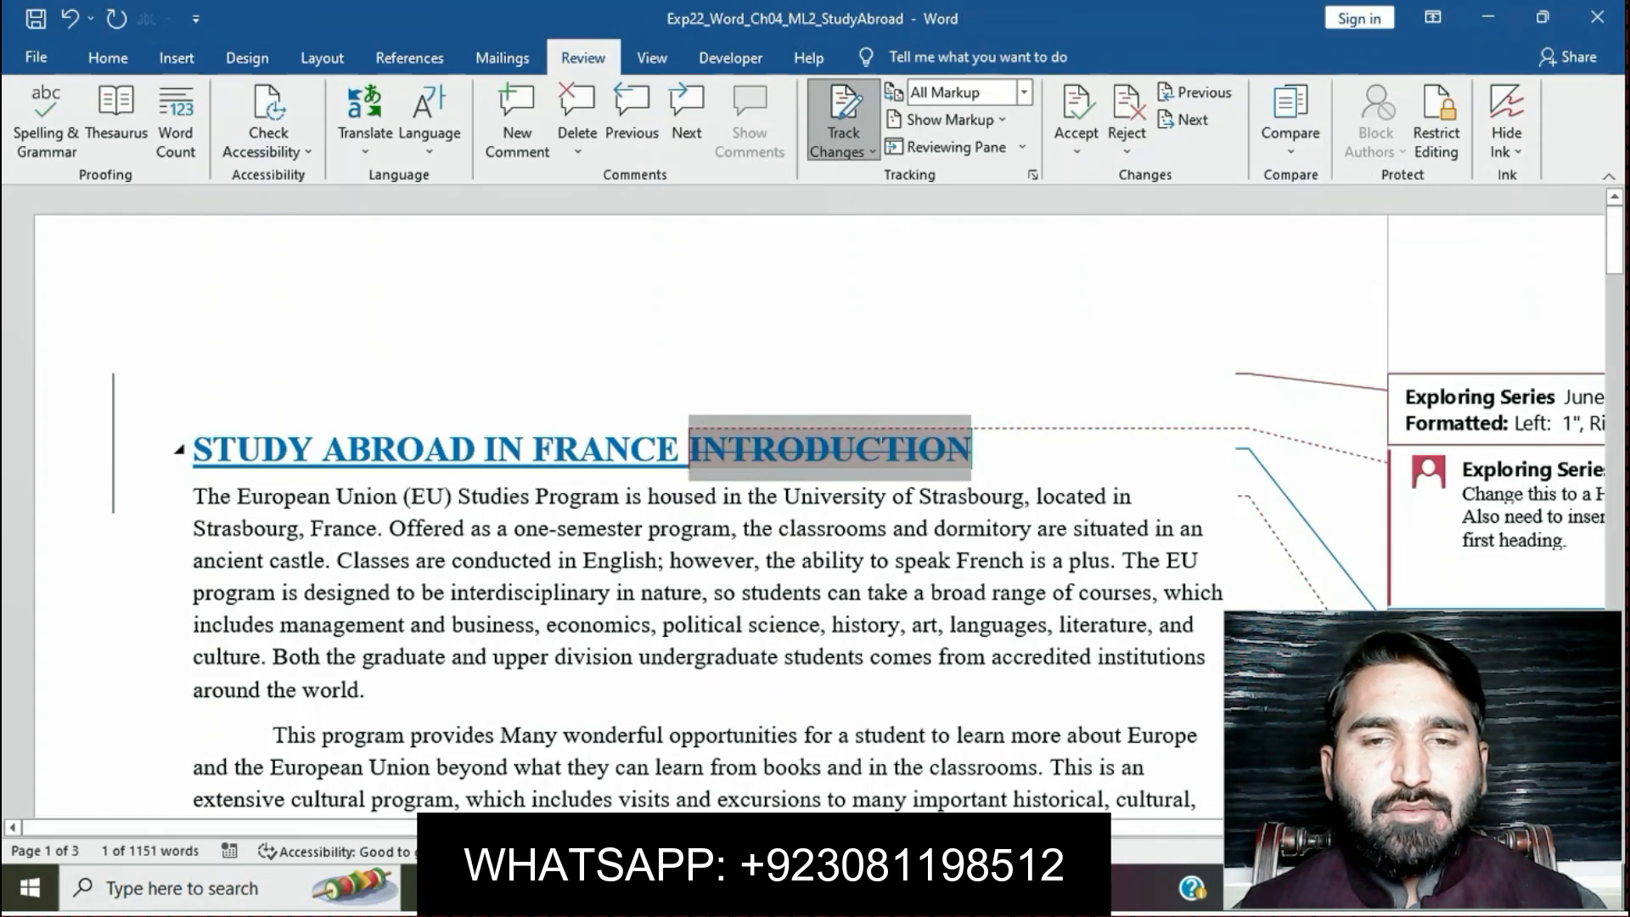
key(Delete)
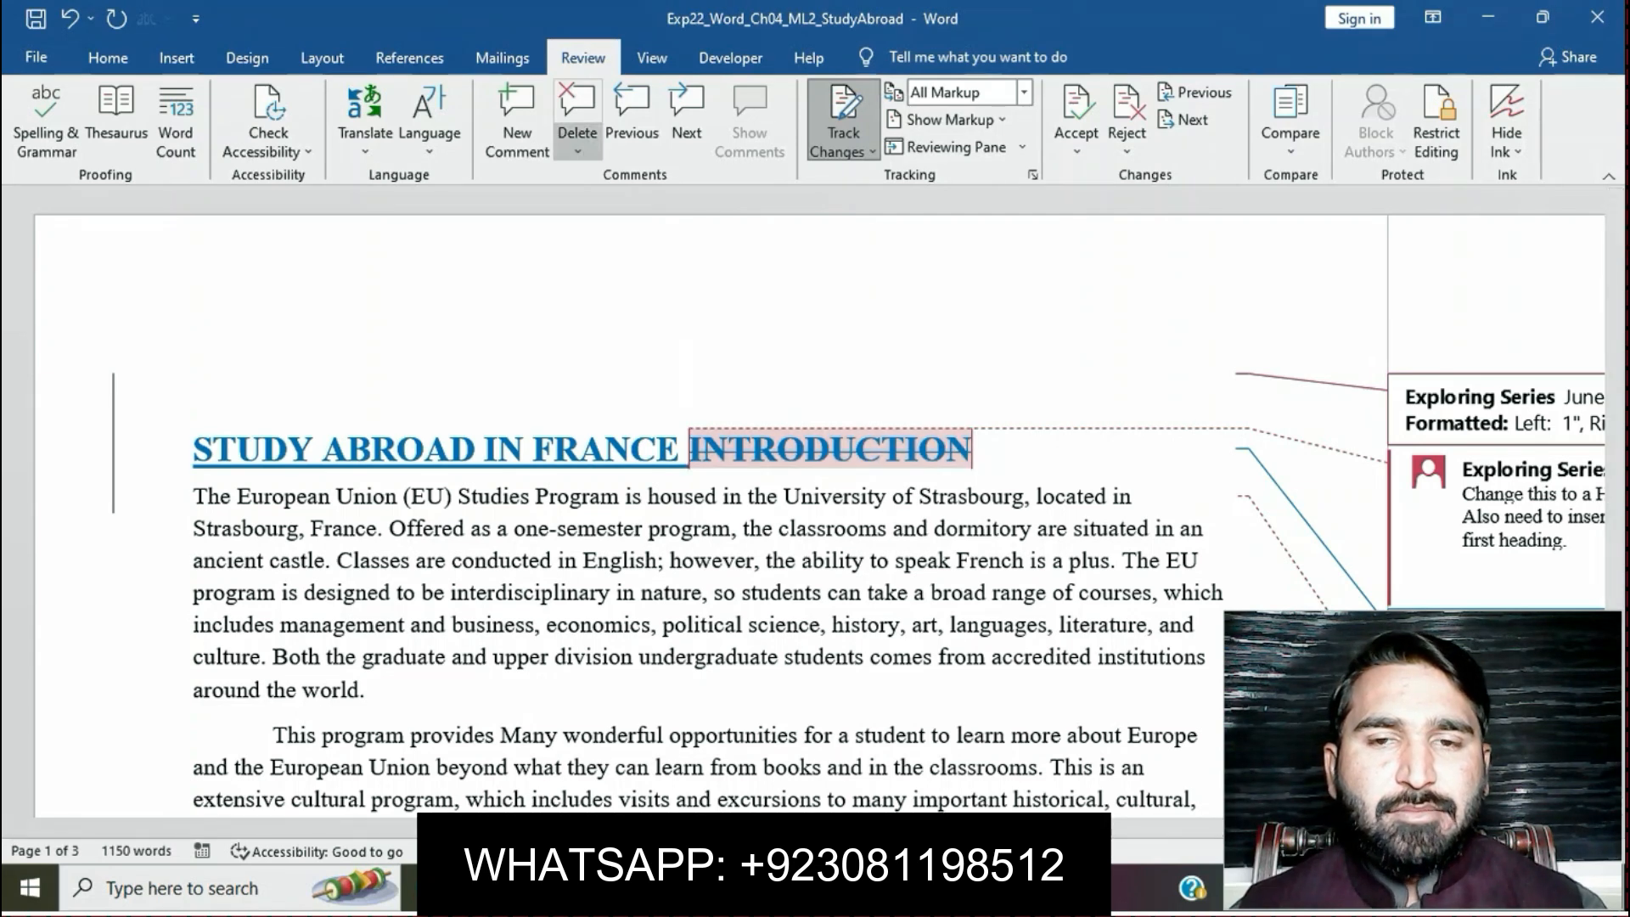
Step: Try deleting the comment attached to the first heading, and undo the deletion
click(578, 152)
click(613, 177)
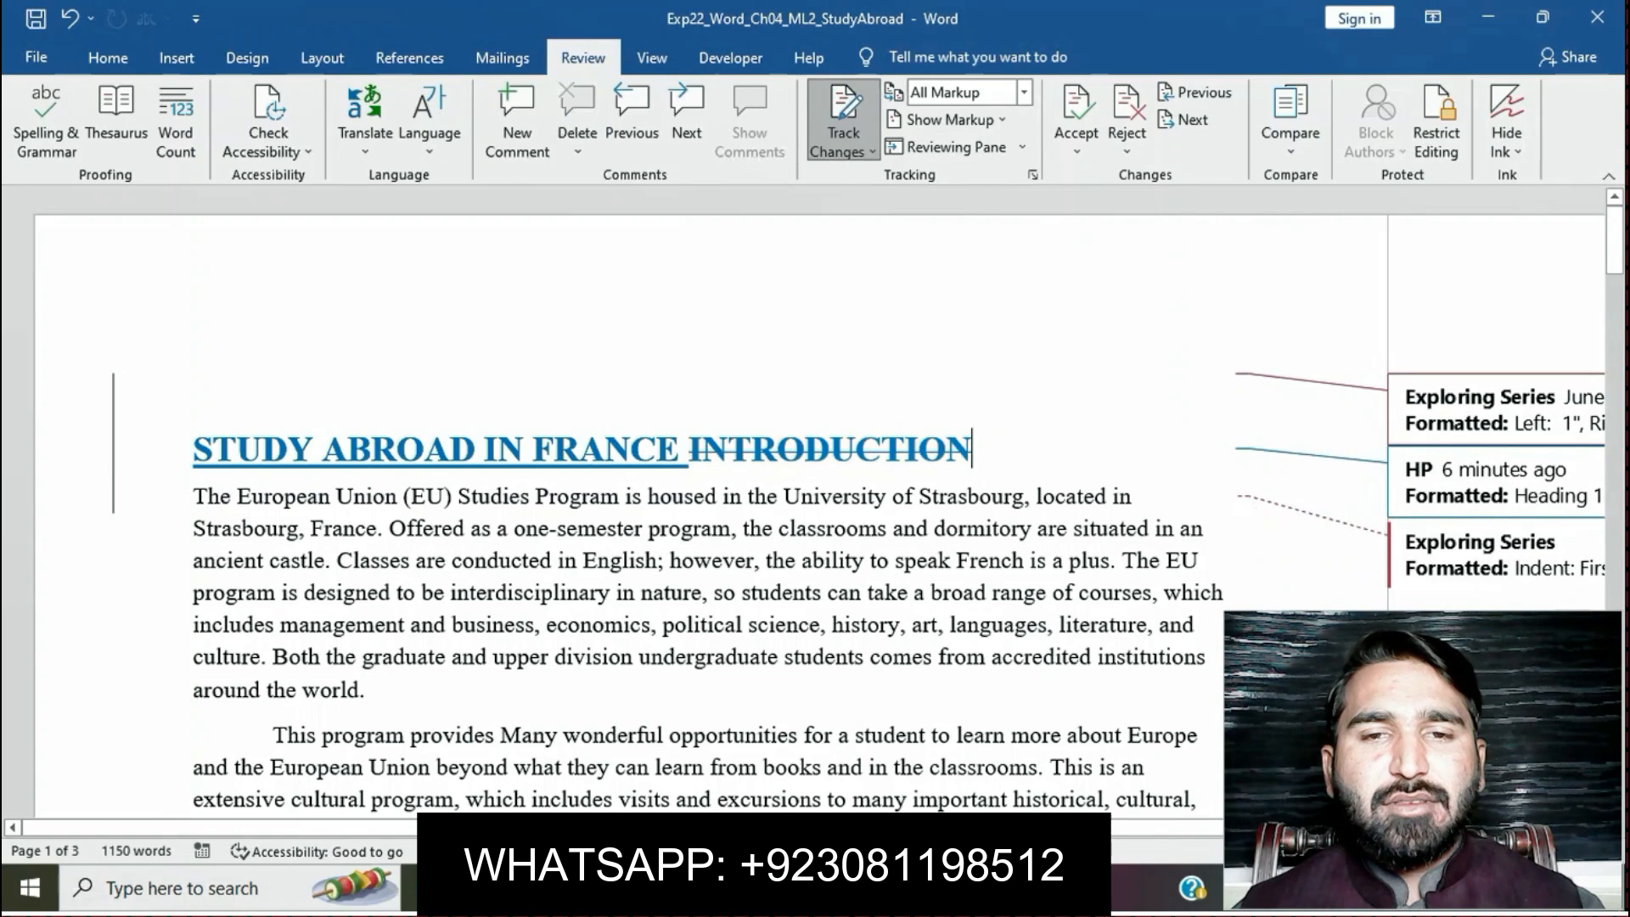
key(ctrl+z)
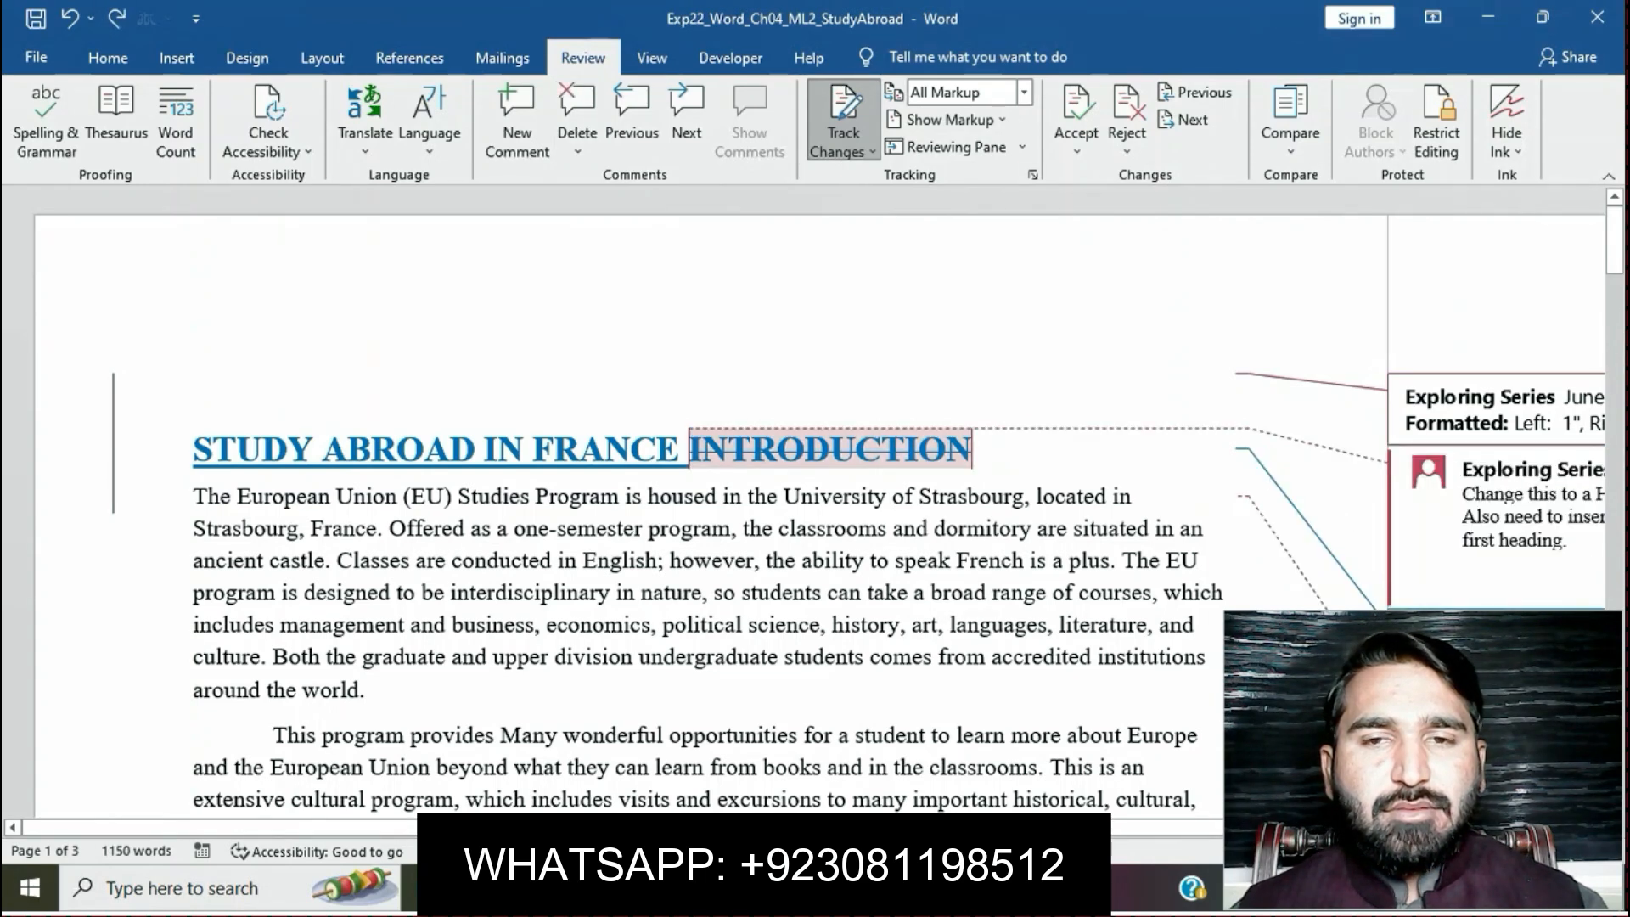
Step: Set the markup view to No Markup and center the STUDY ABROAD IN FRANCE heading
drag(687, 450, 195, 450)
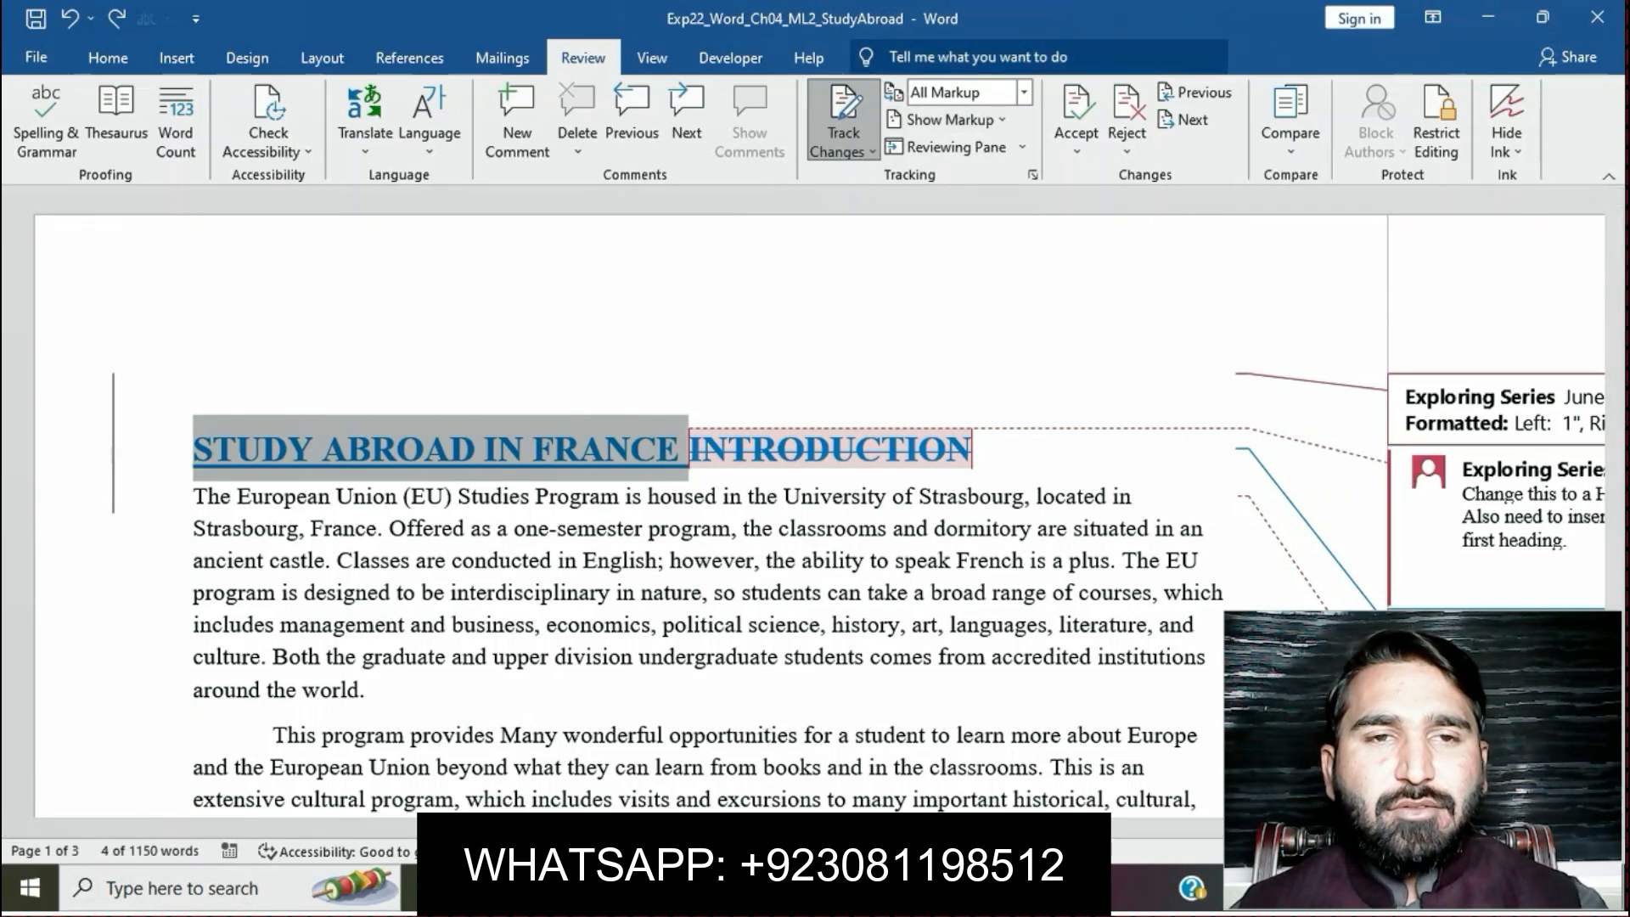
click(1024, 92)
click(943, 146)
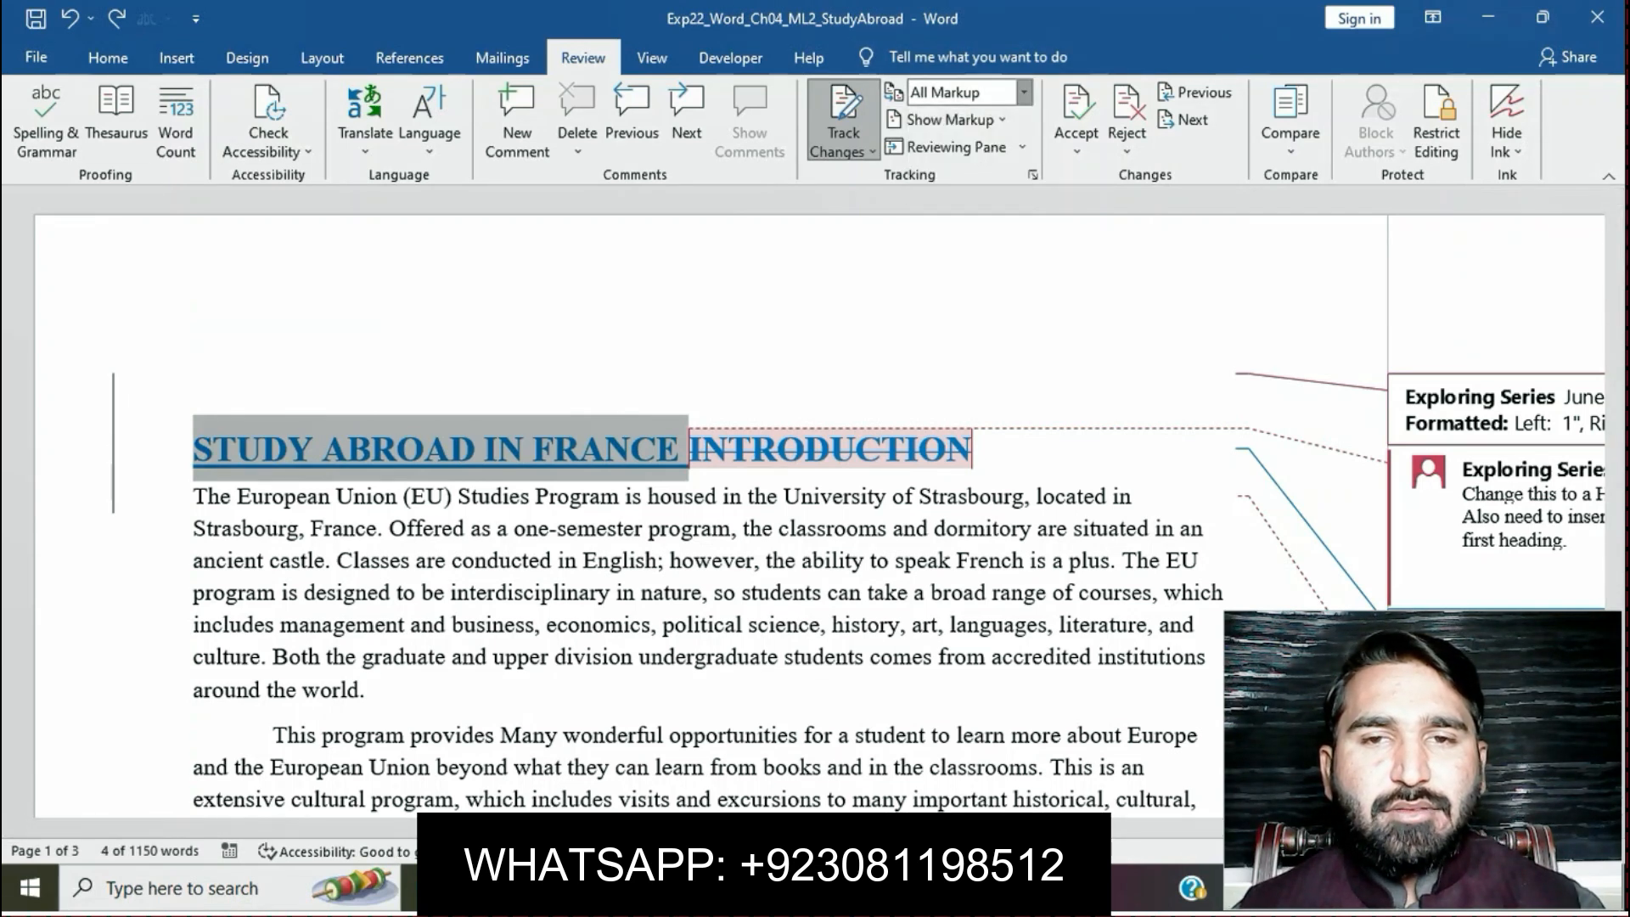
click(108, 57)
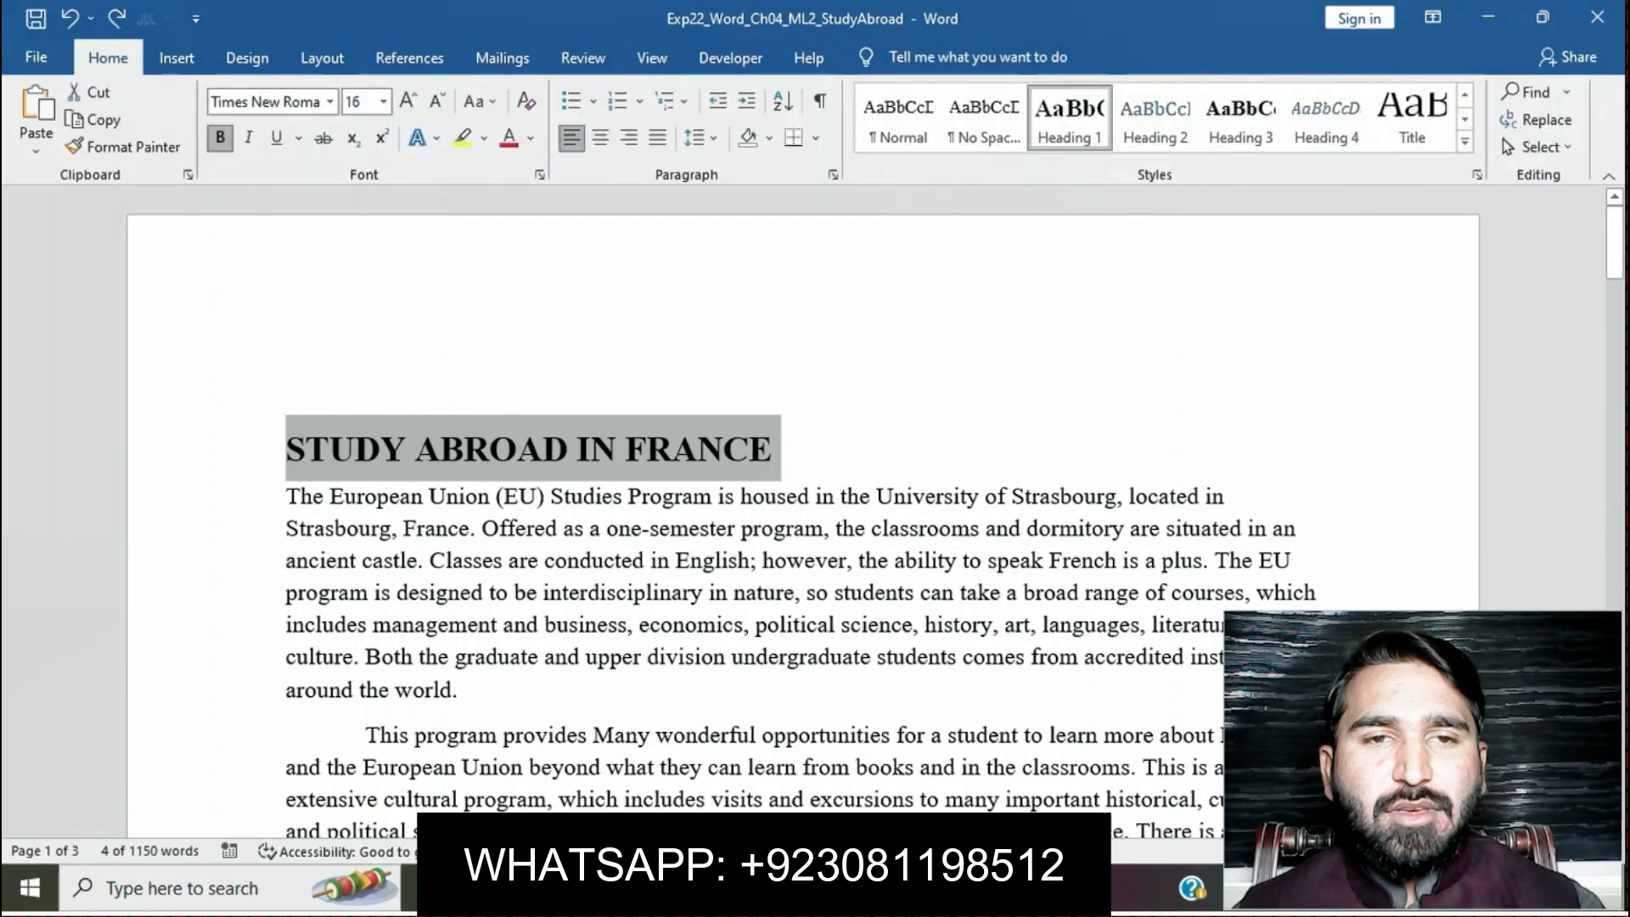
key(ctrl+e)
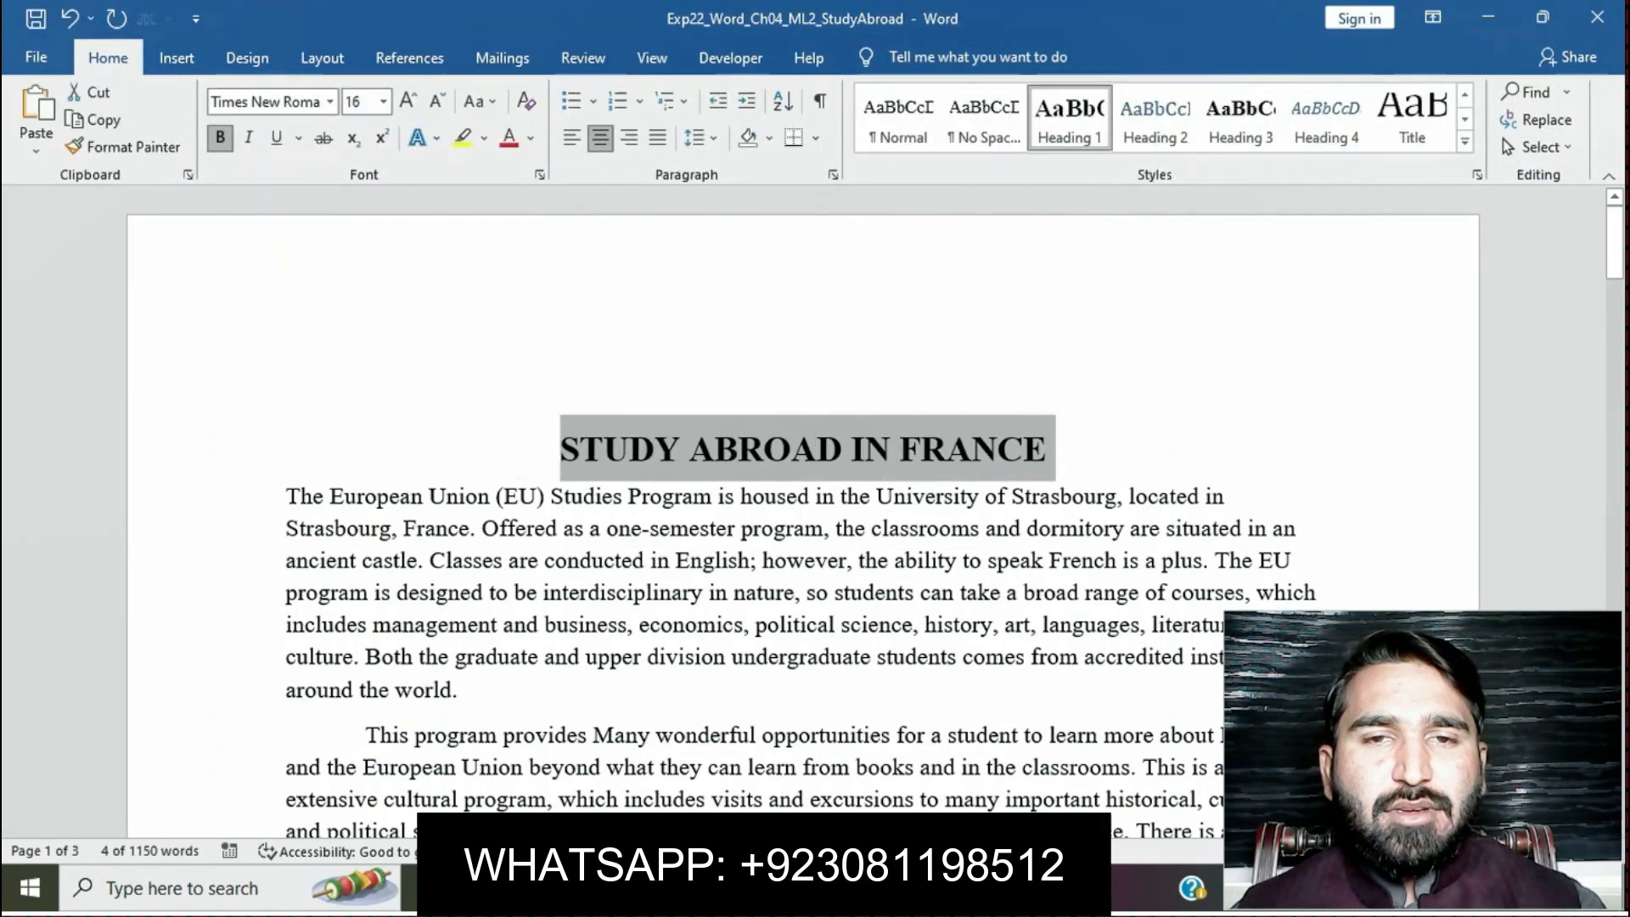
Step: Switch to the instructions document and remove the yellow highlighting from step 4
mouse_move(727, 889)
click(586, 758)
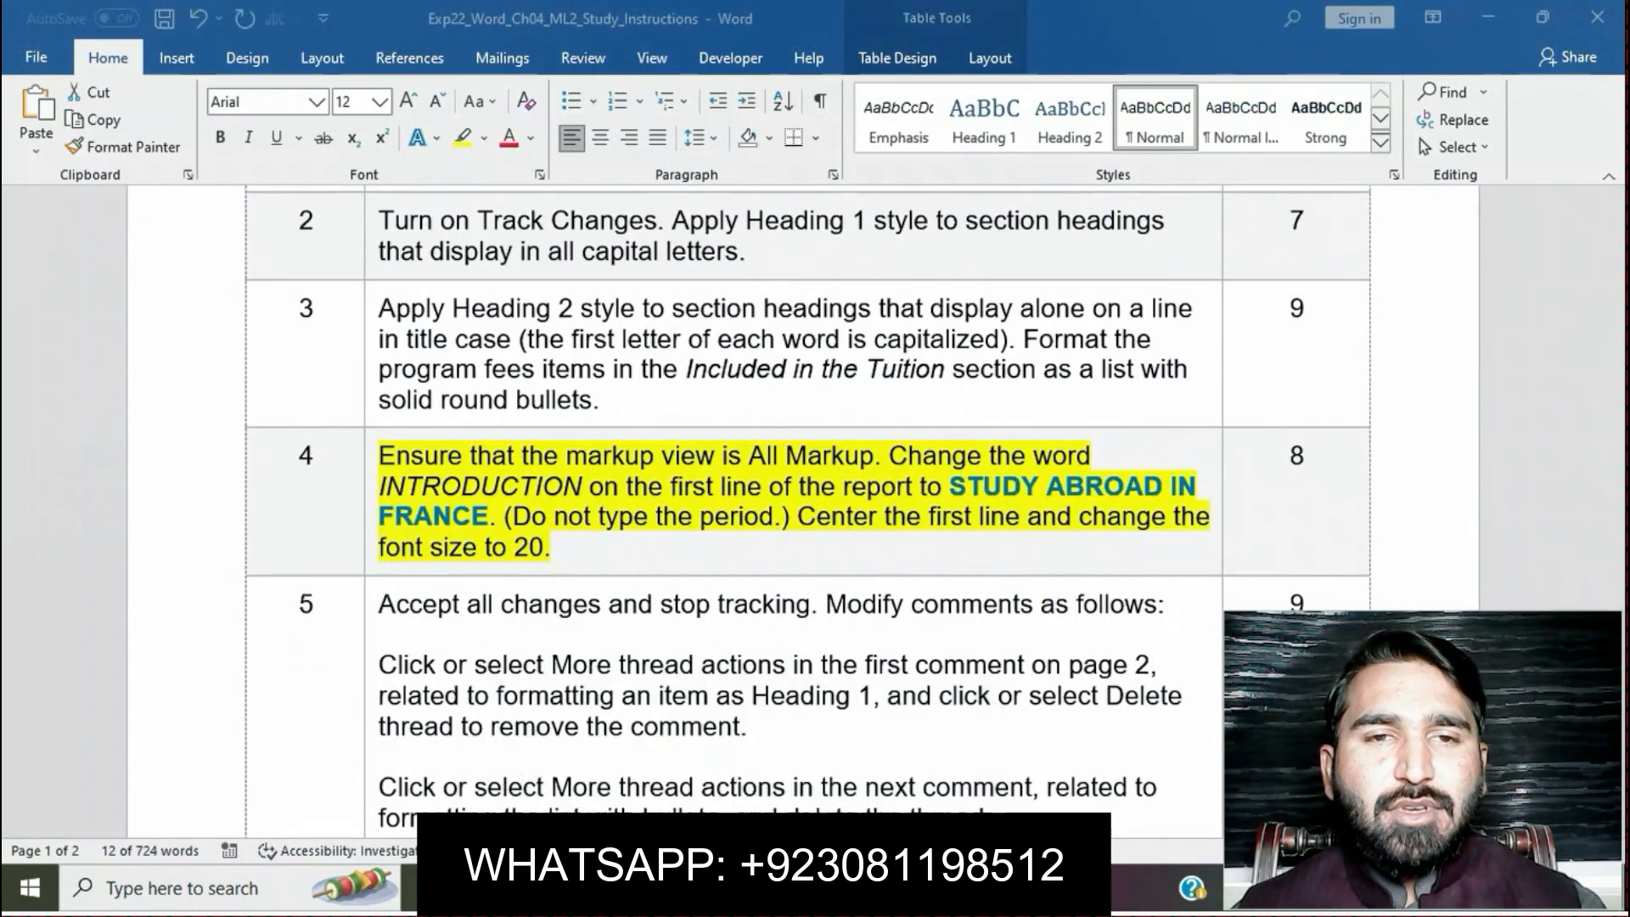
click(552, 548)
scroll(806, 548, down, 1)
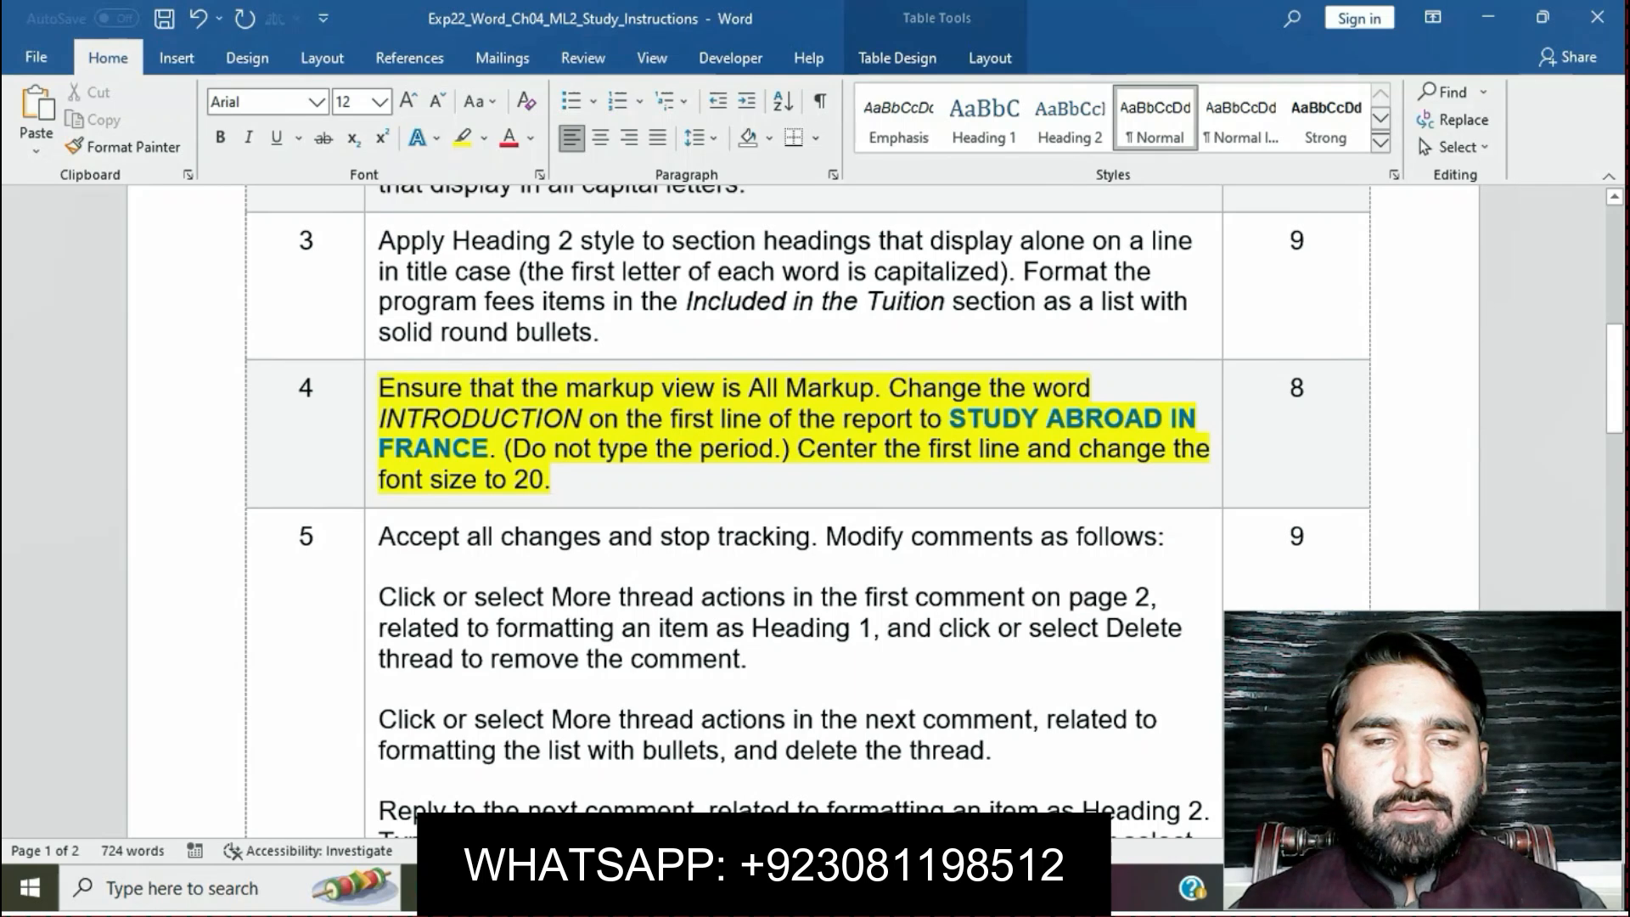
click(371, 398)
click(466, 355)
Step: Highlight the step 5 instructions in yellow and select the sentence "Accept all changes and stop tracking."
scroll(513, 266, down, 3)
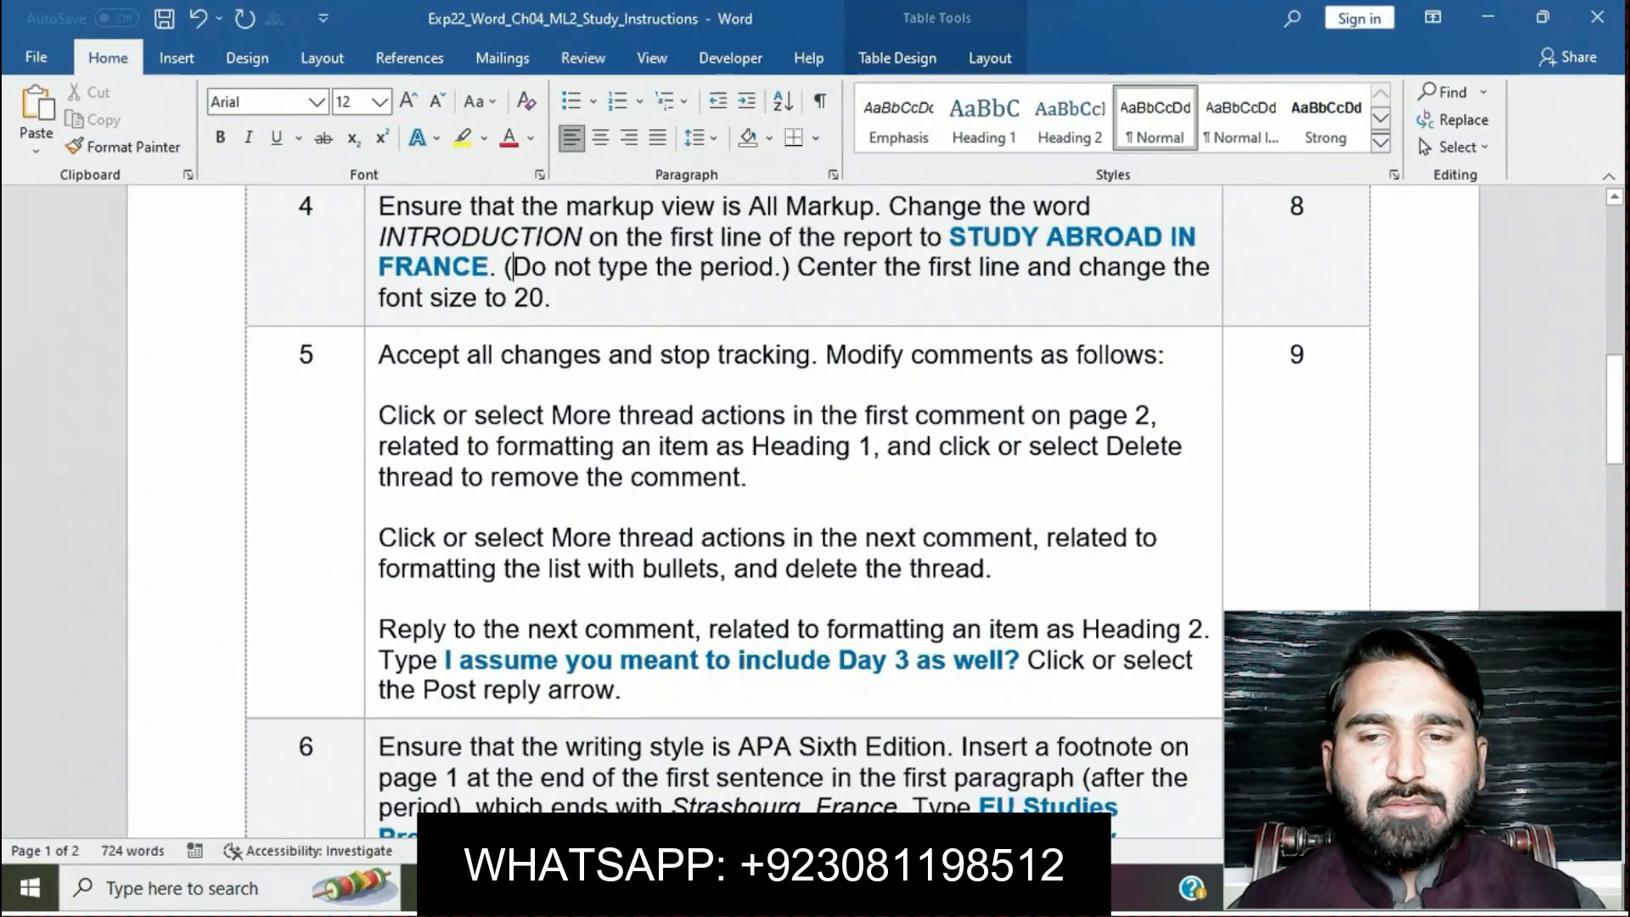
click(371, 356)
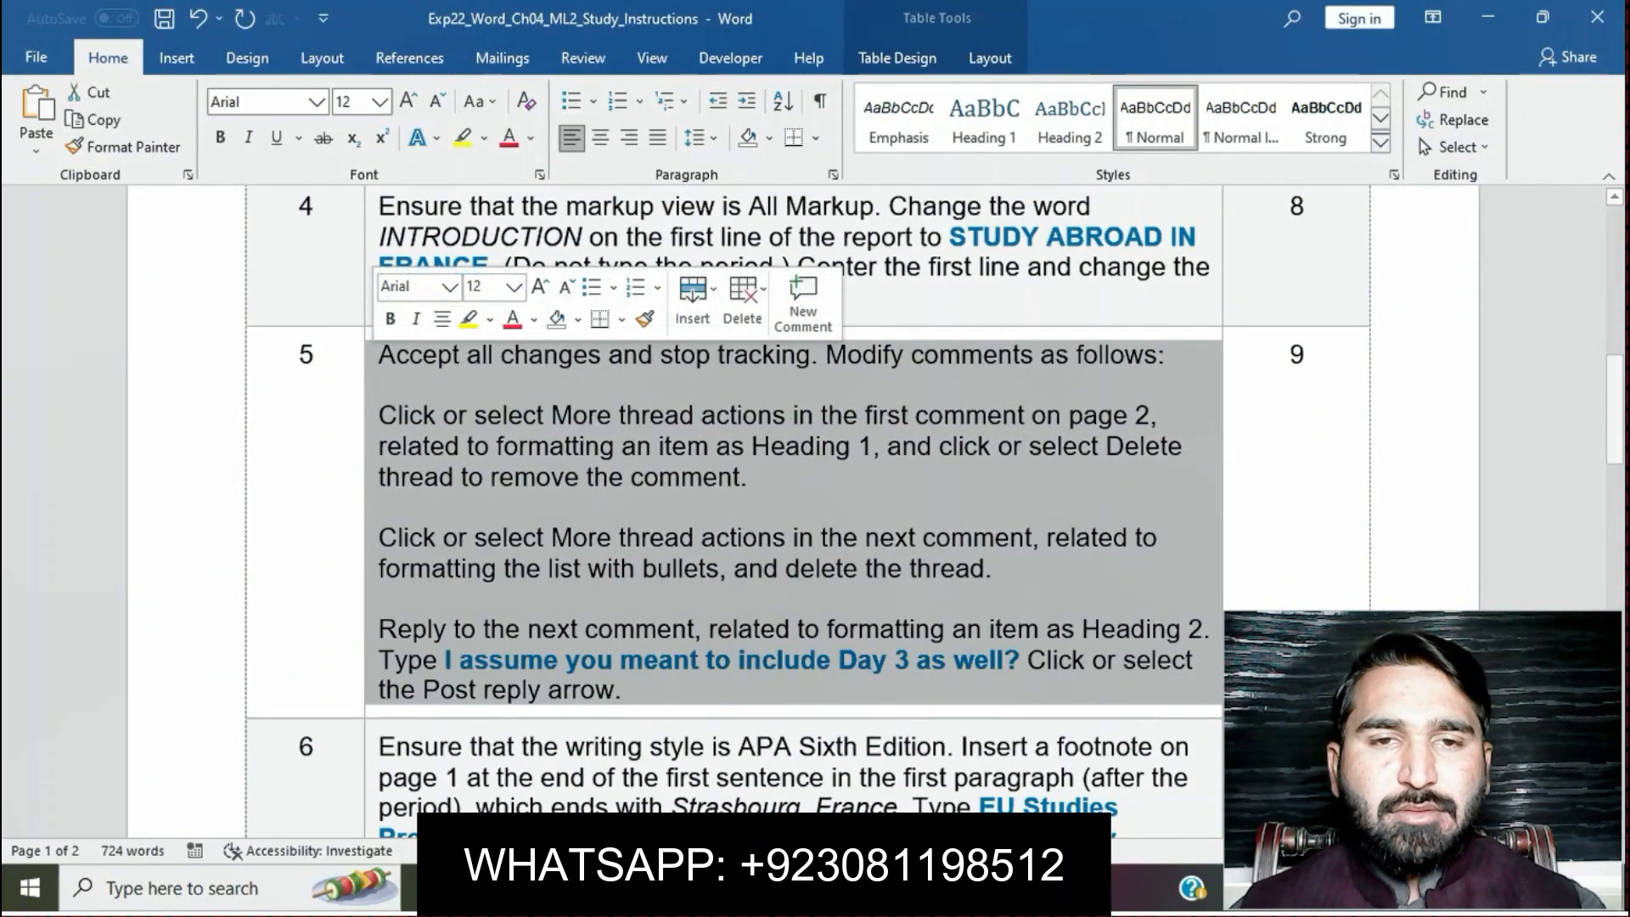
click(468, 318)
click(394, 507)
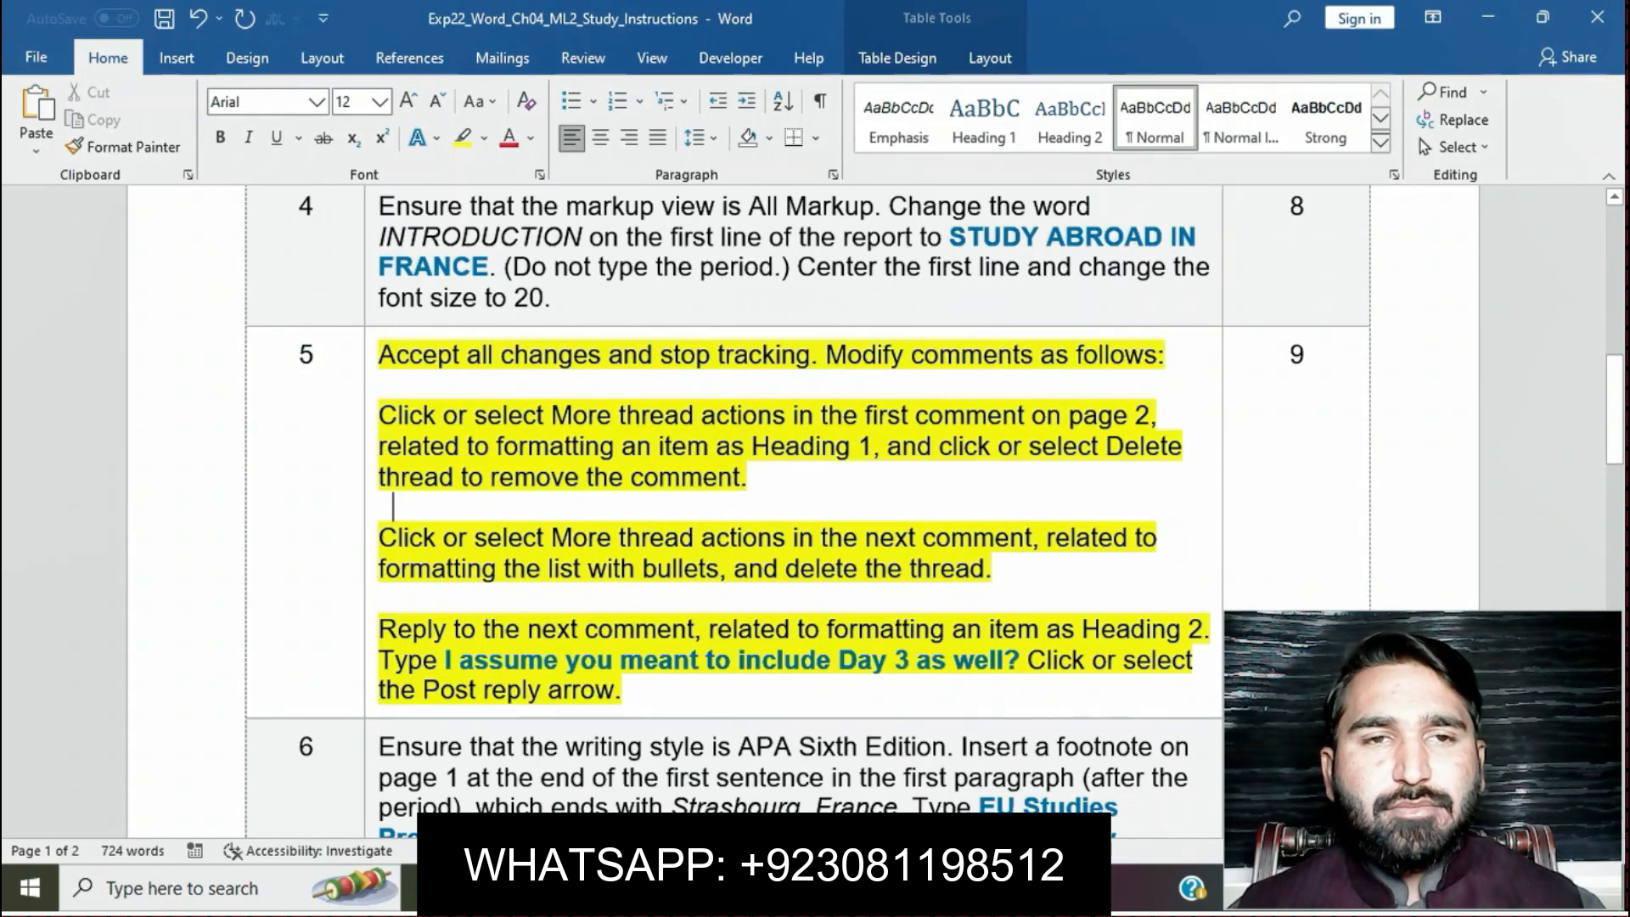
drag(379, 354, 824, 355)
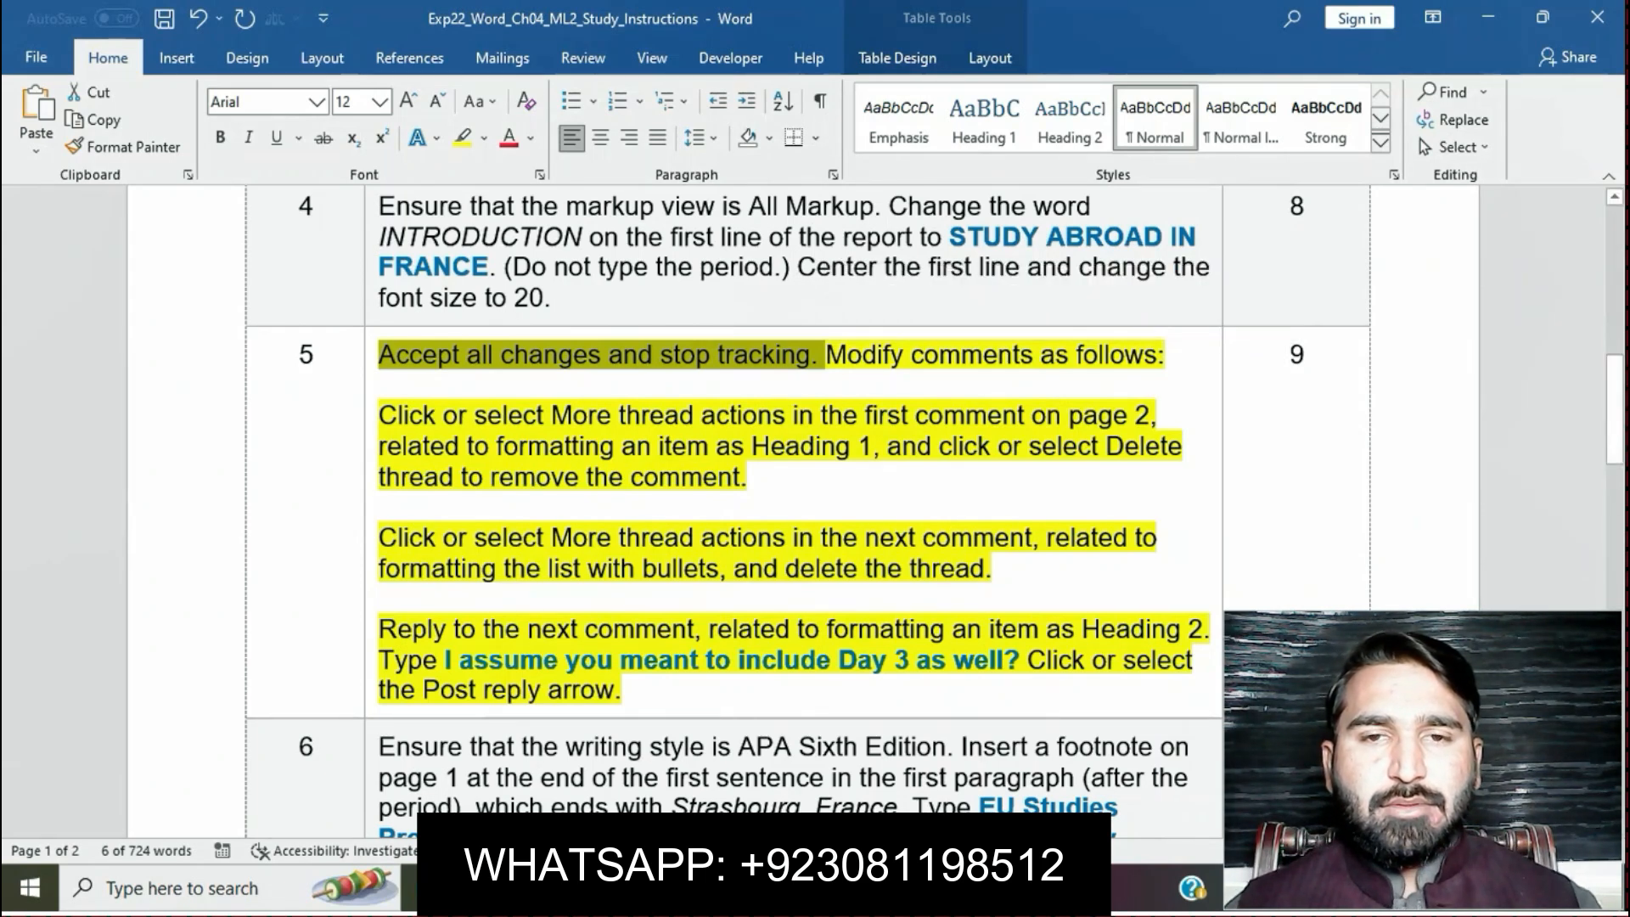
Step: Switch to the StudyAbroad document and set the markup view to All Markup
mouse_move(731, 888)
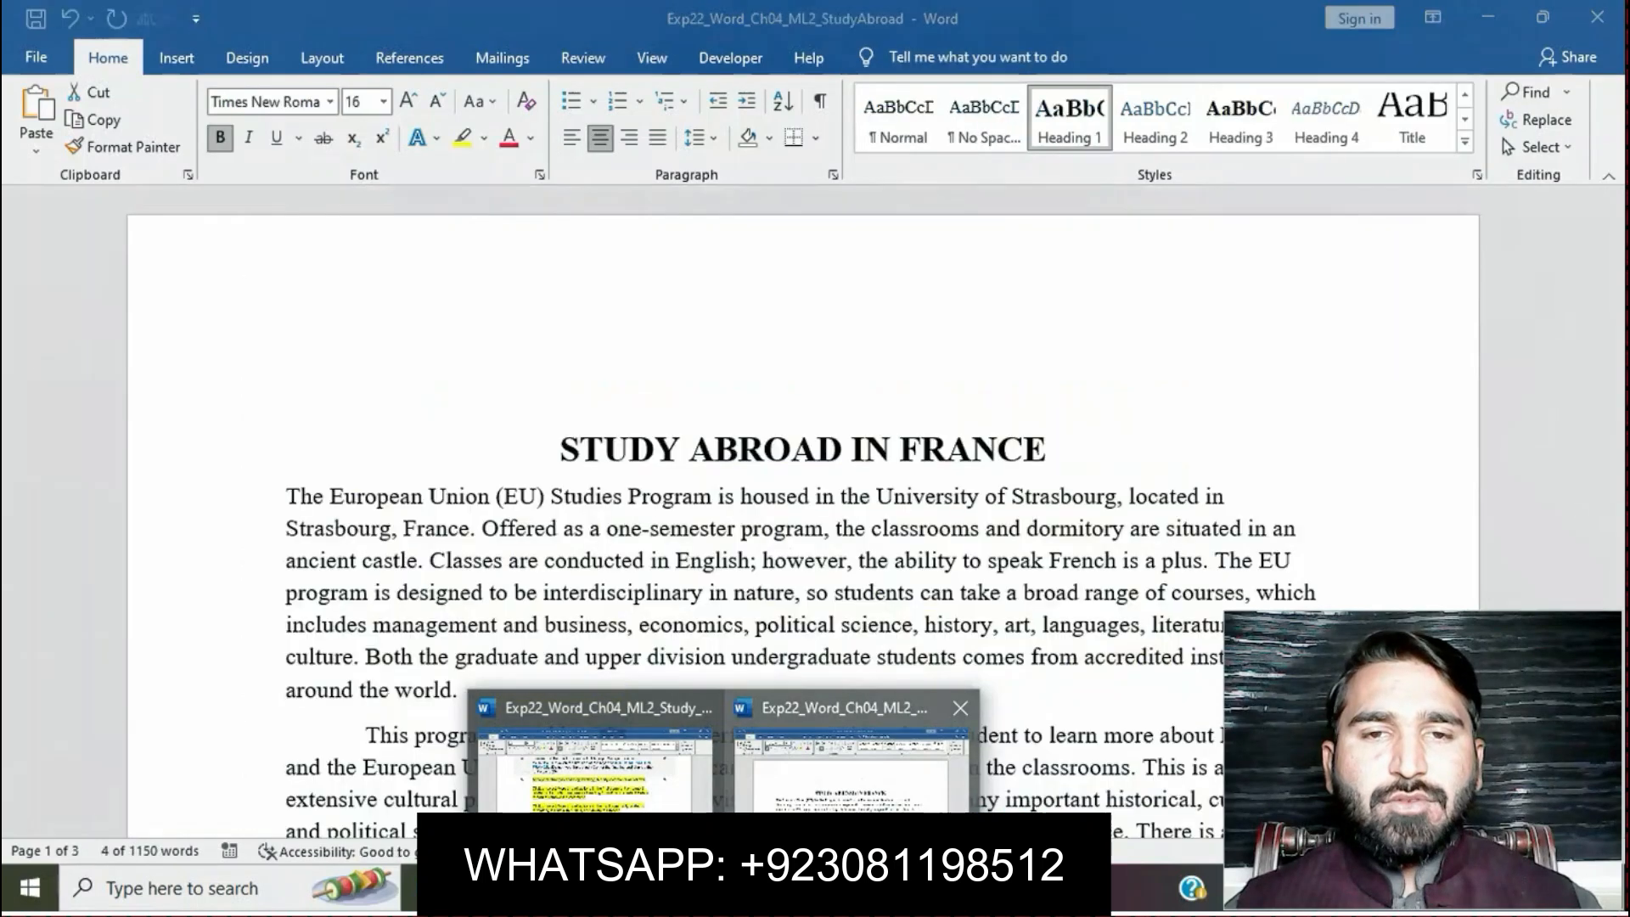
click(854, 777)
click(583, 57)
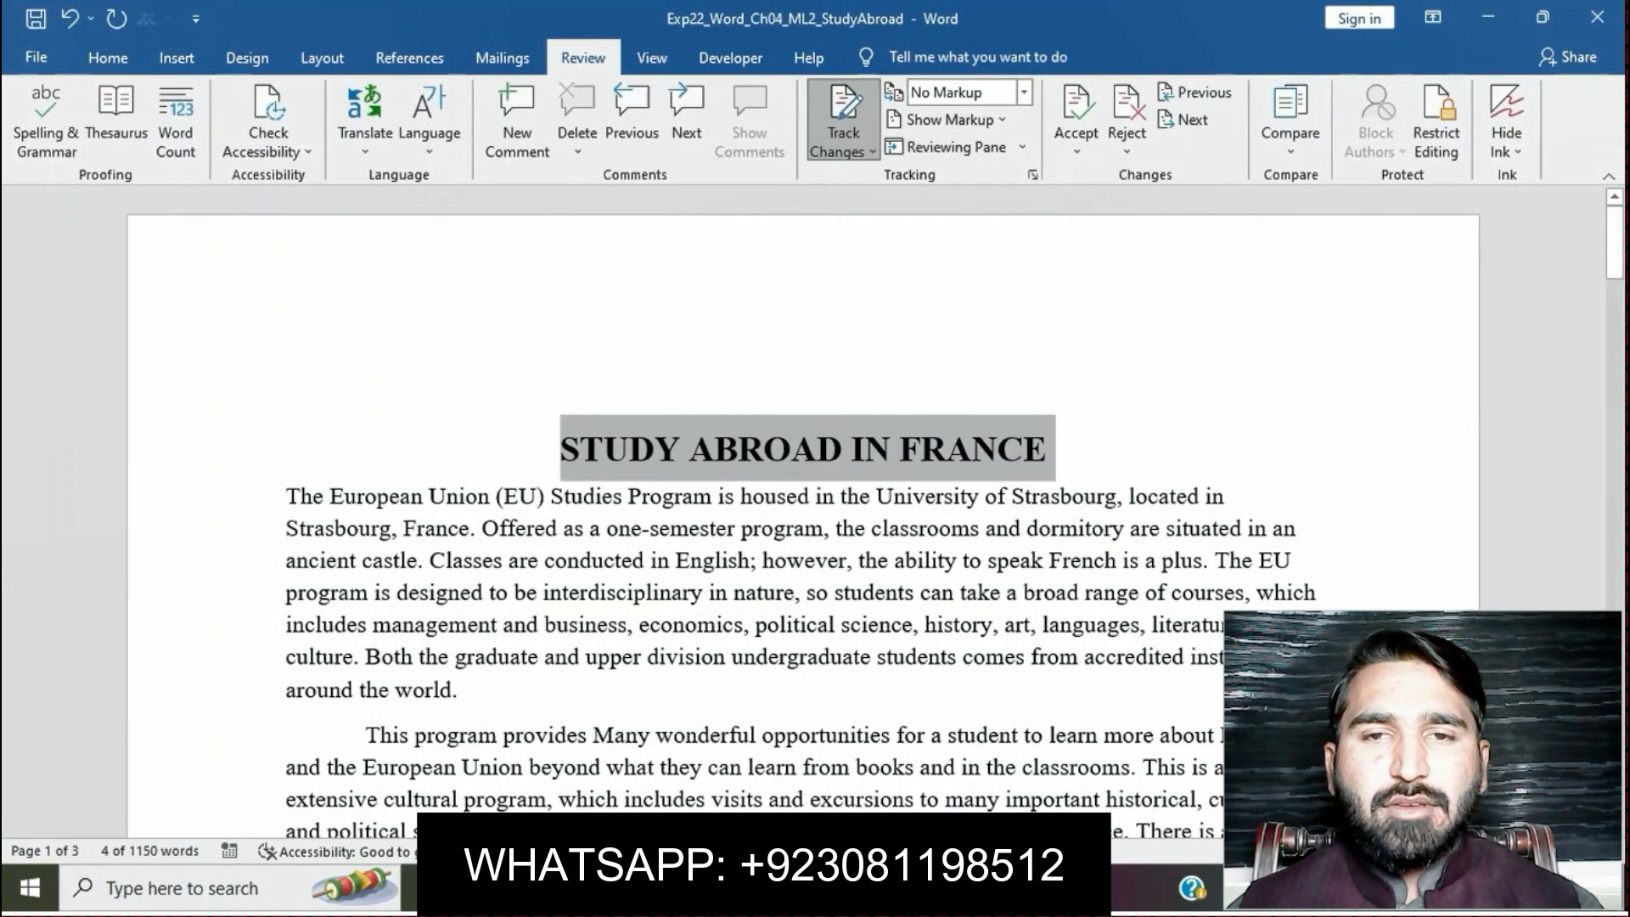
click(287, 401)
click(1024, 92)
click(944, 140)
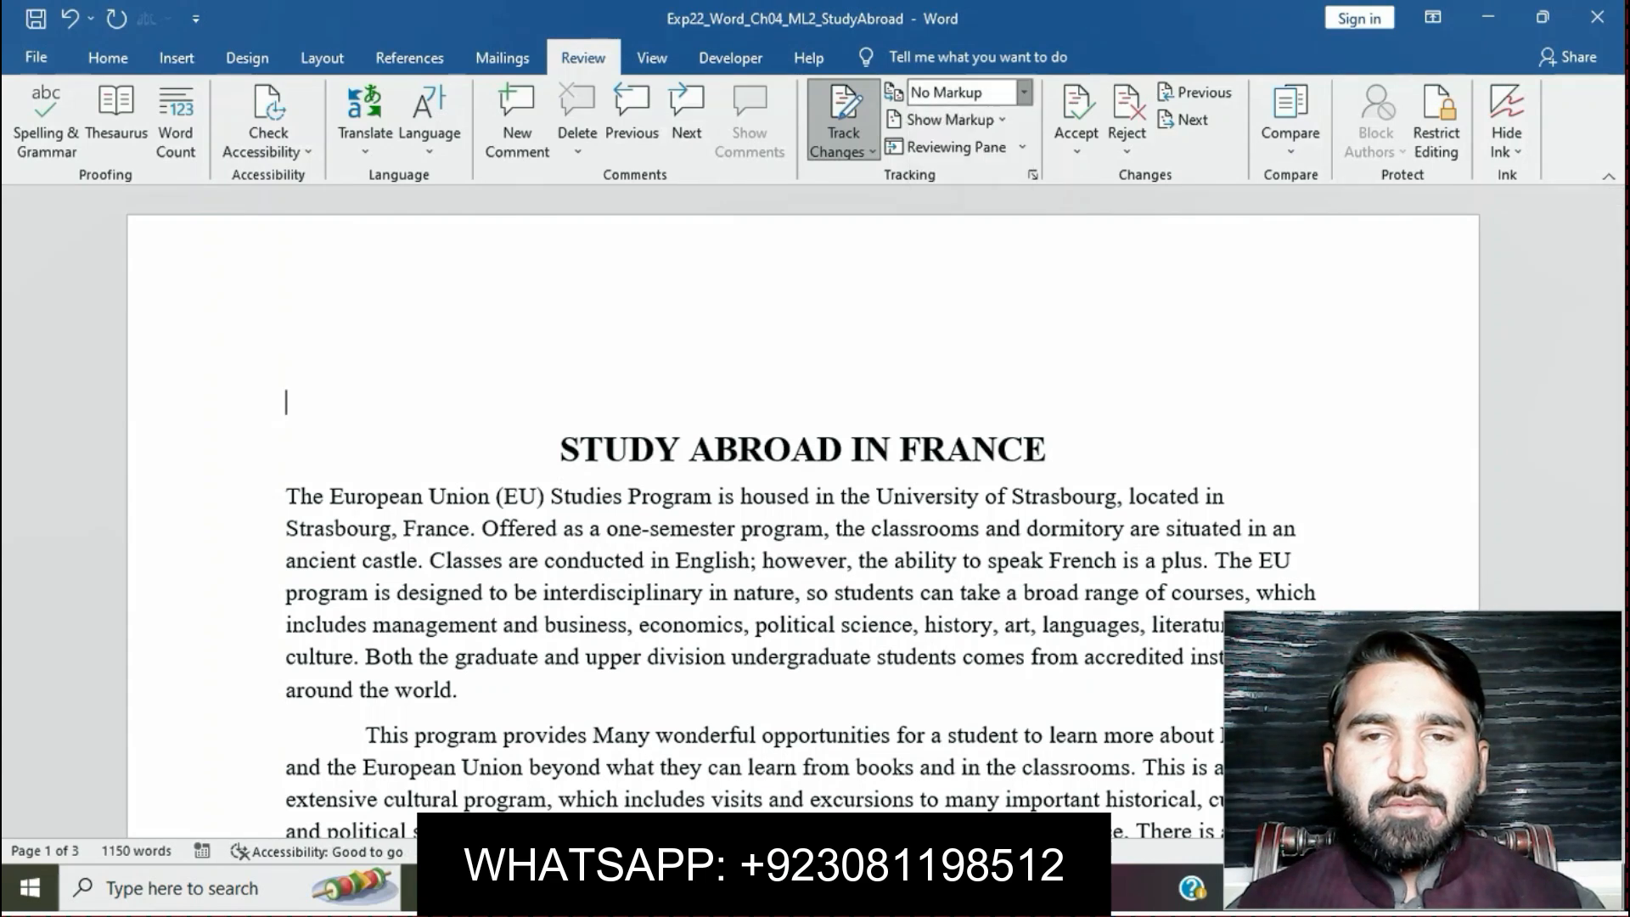
Step: Accept all changes in the StudyAbroad document and stop tracking
click(951, 146)
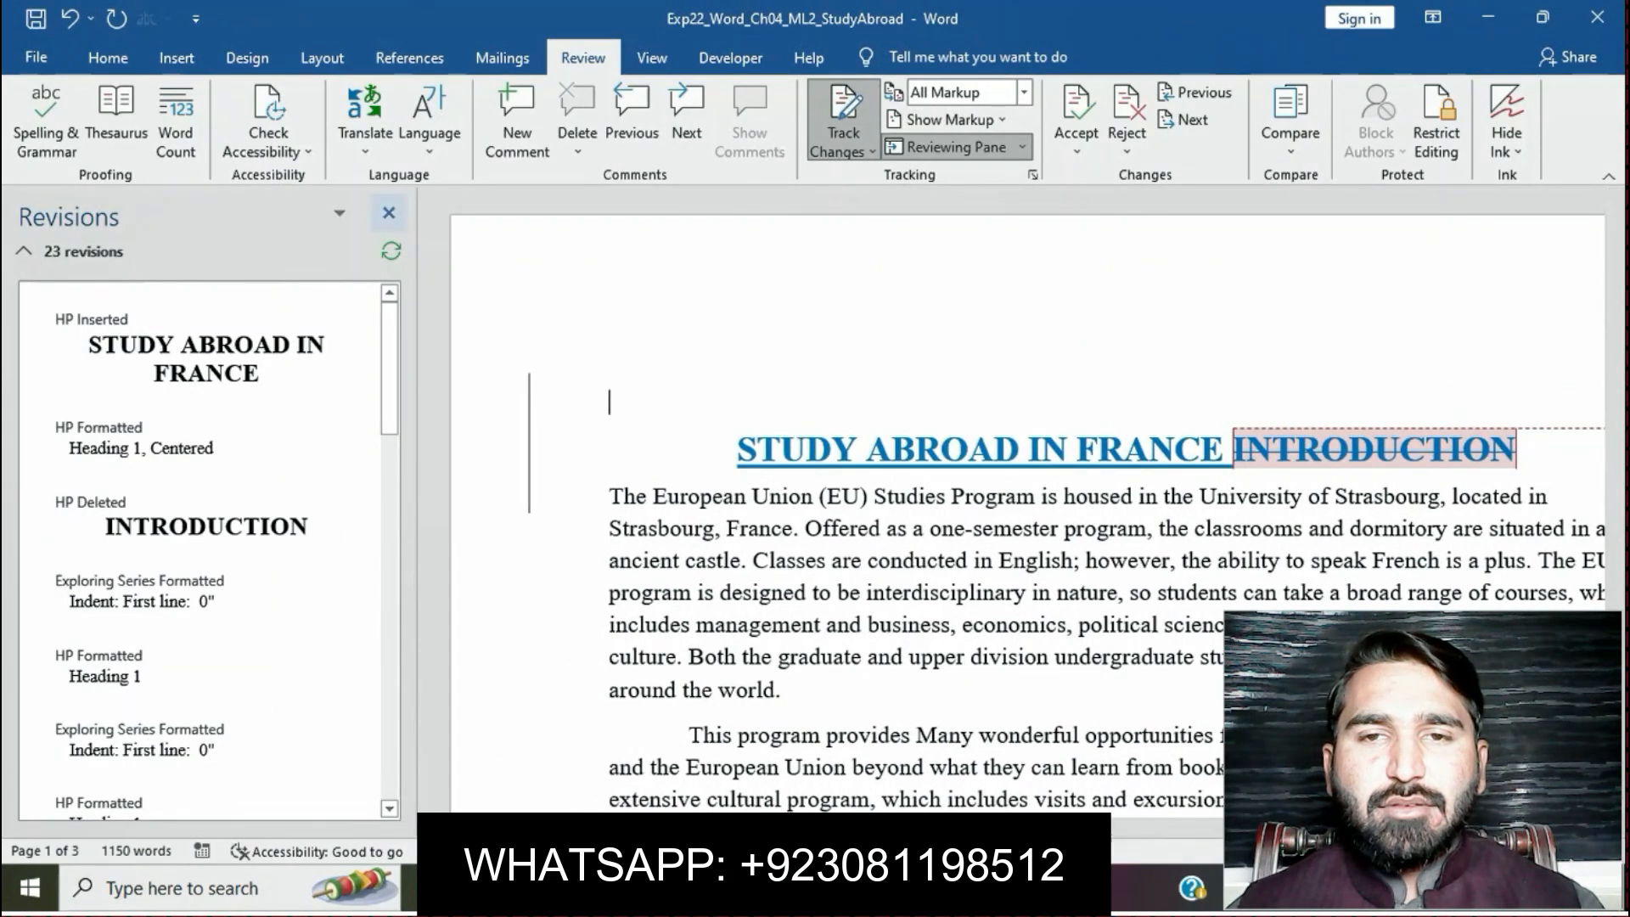
click(389, 212)
click(1076, 149)
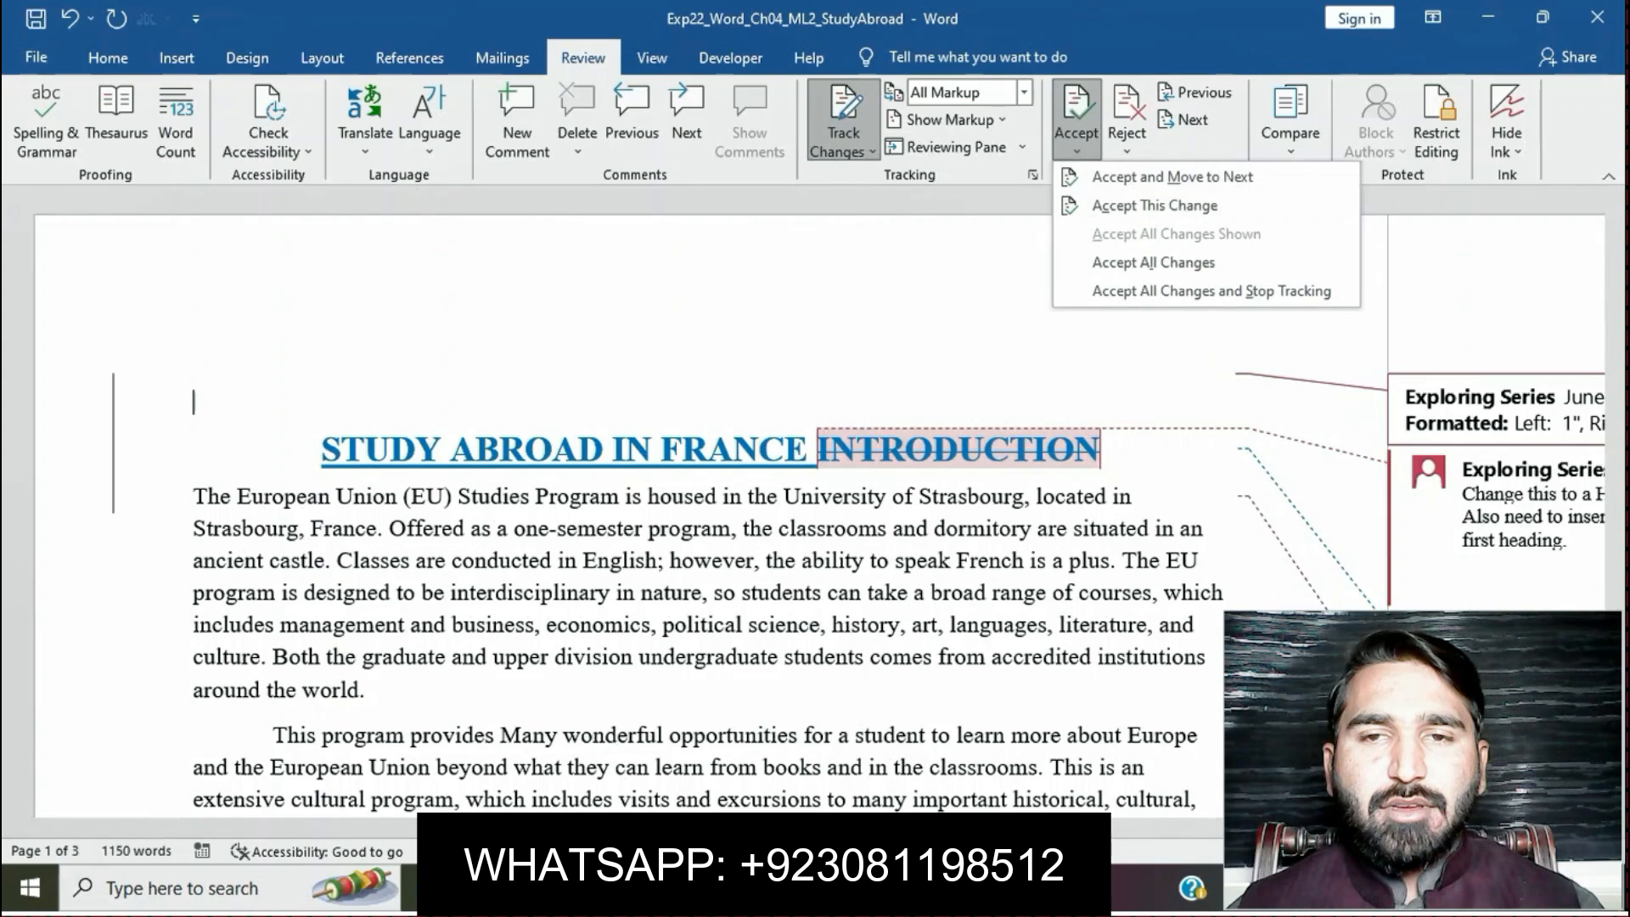
click(1212, 291)
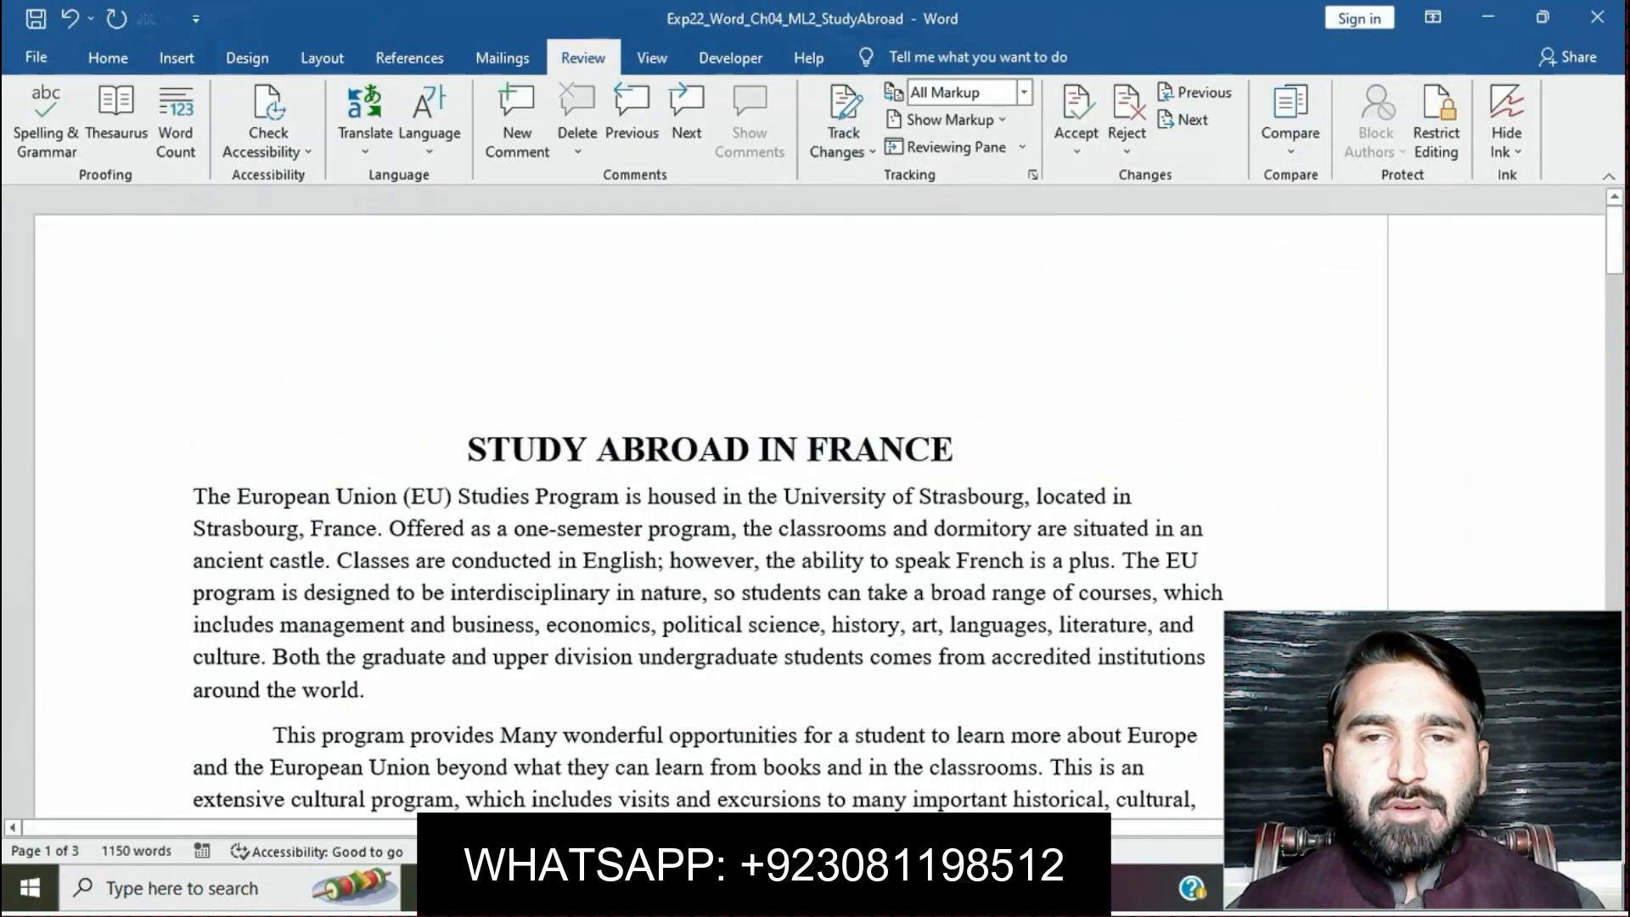
Step: Switch to the instructions document and select the step 5 paragraph about deleting the first comment on page 2
click(724, 889)
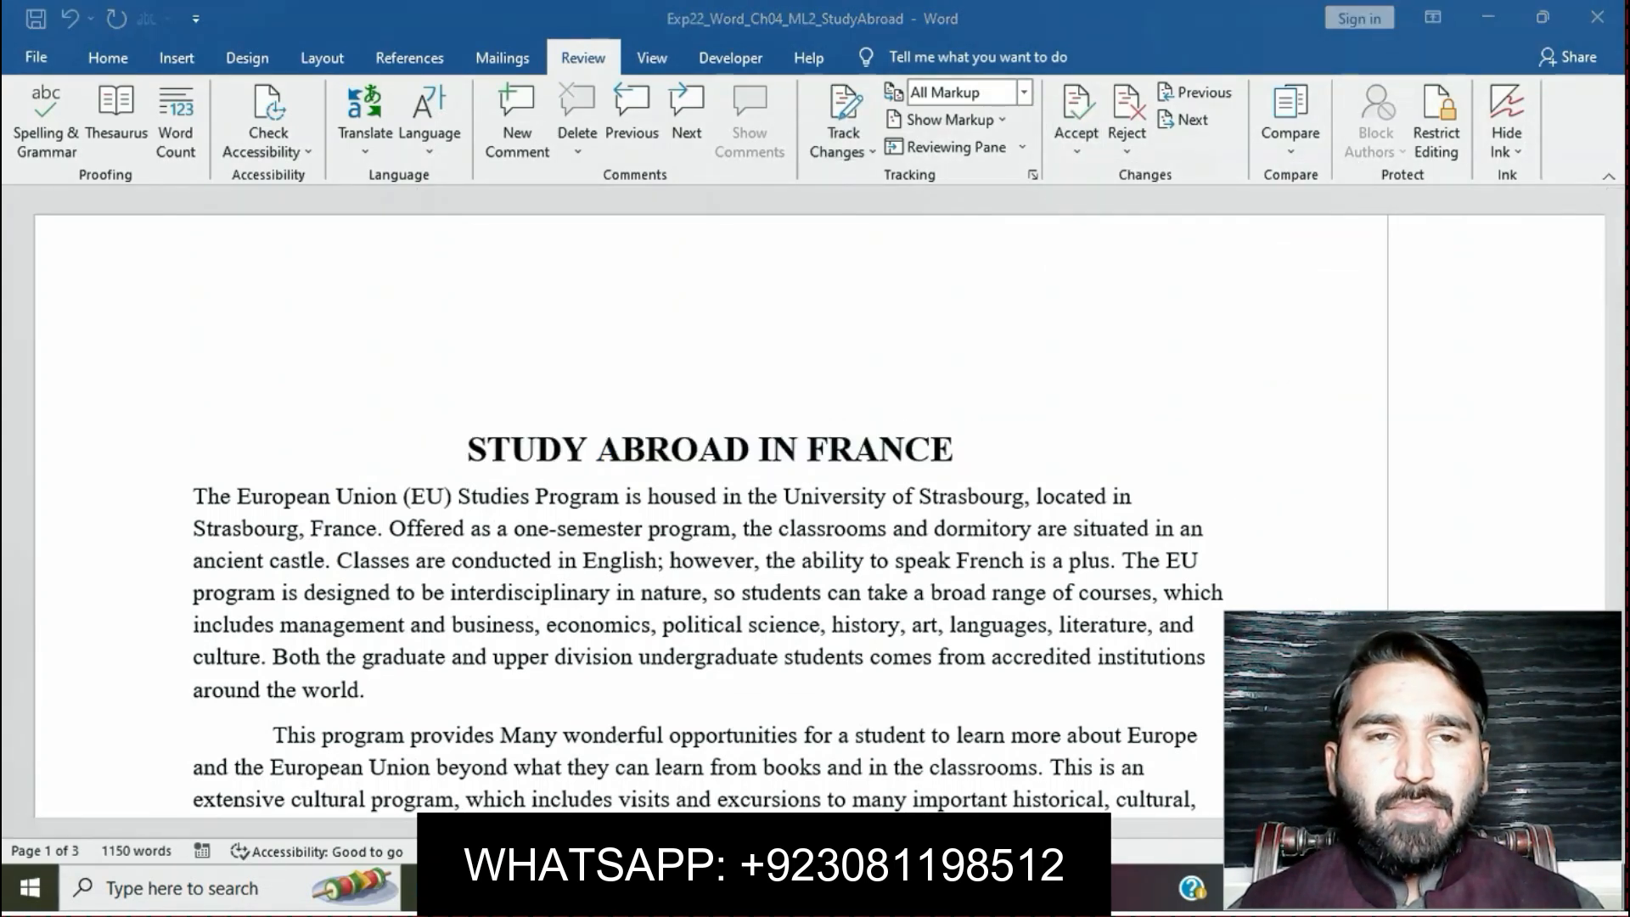
click(594, 764)
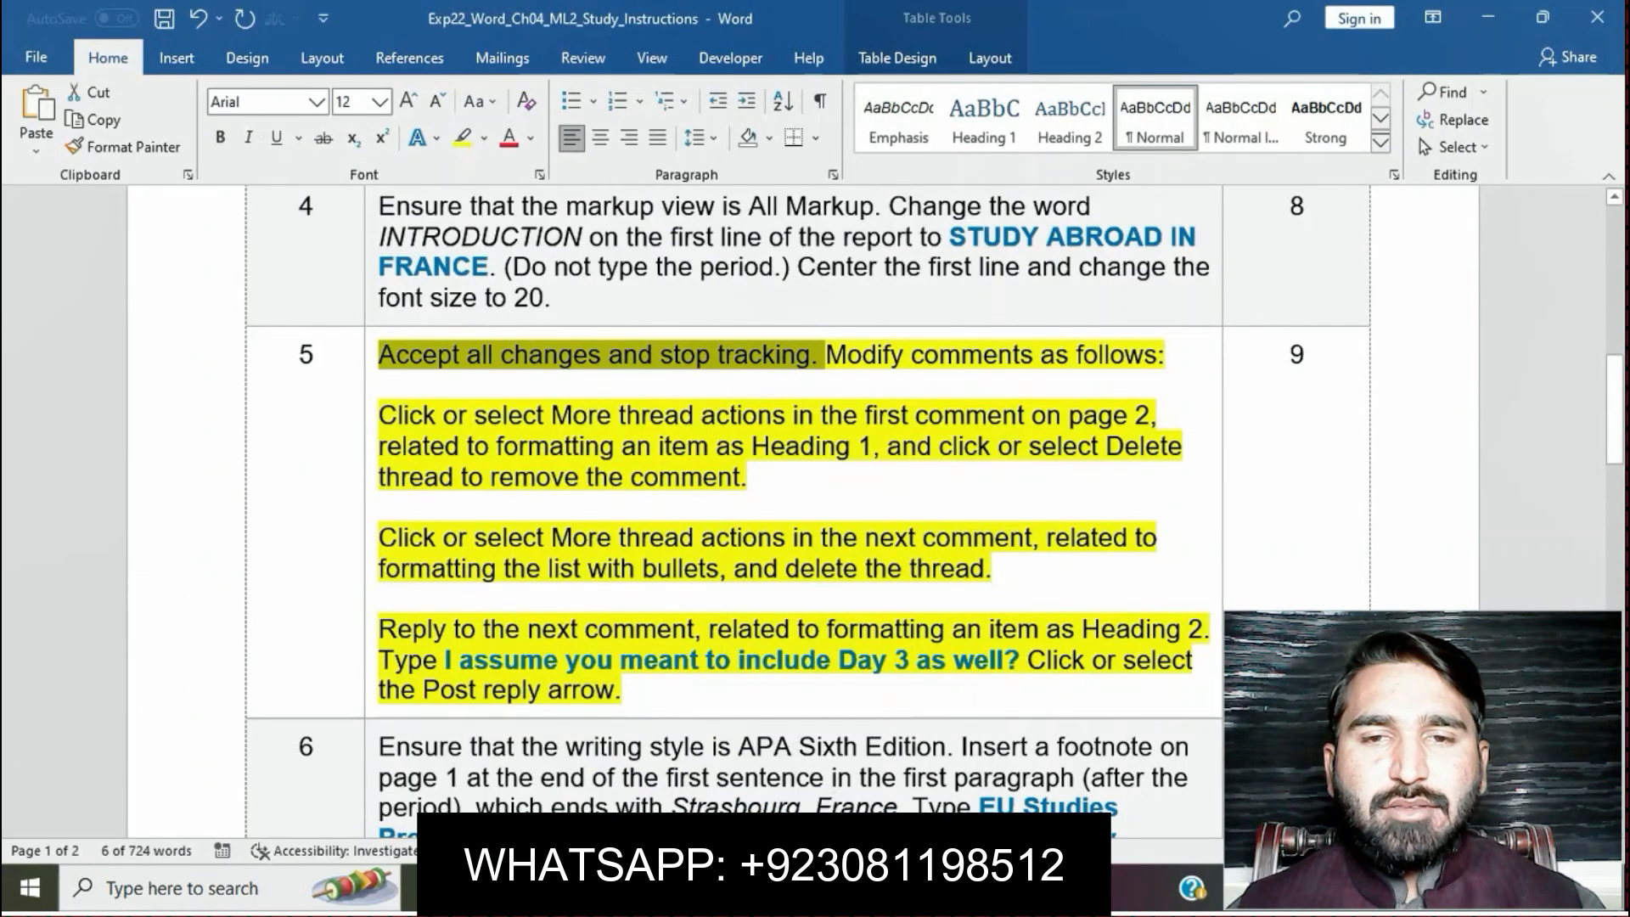
click(879, 355)
drag(879, 355, 1165, 416)
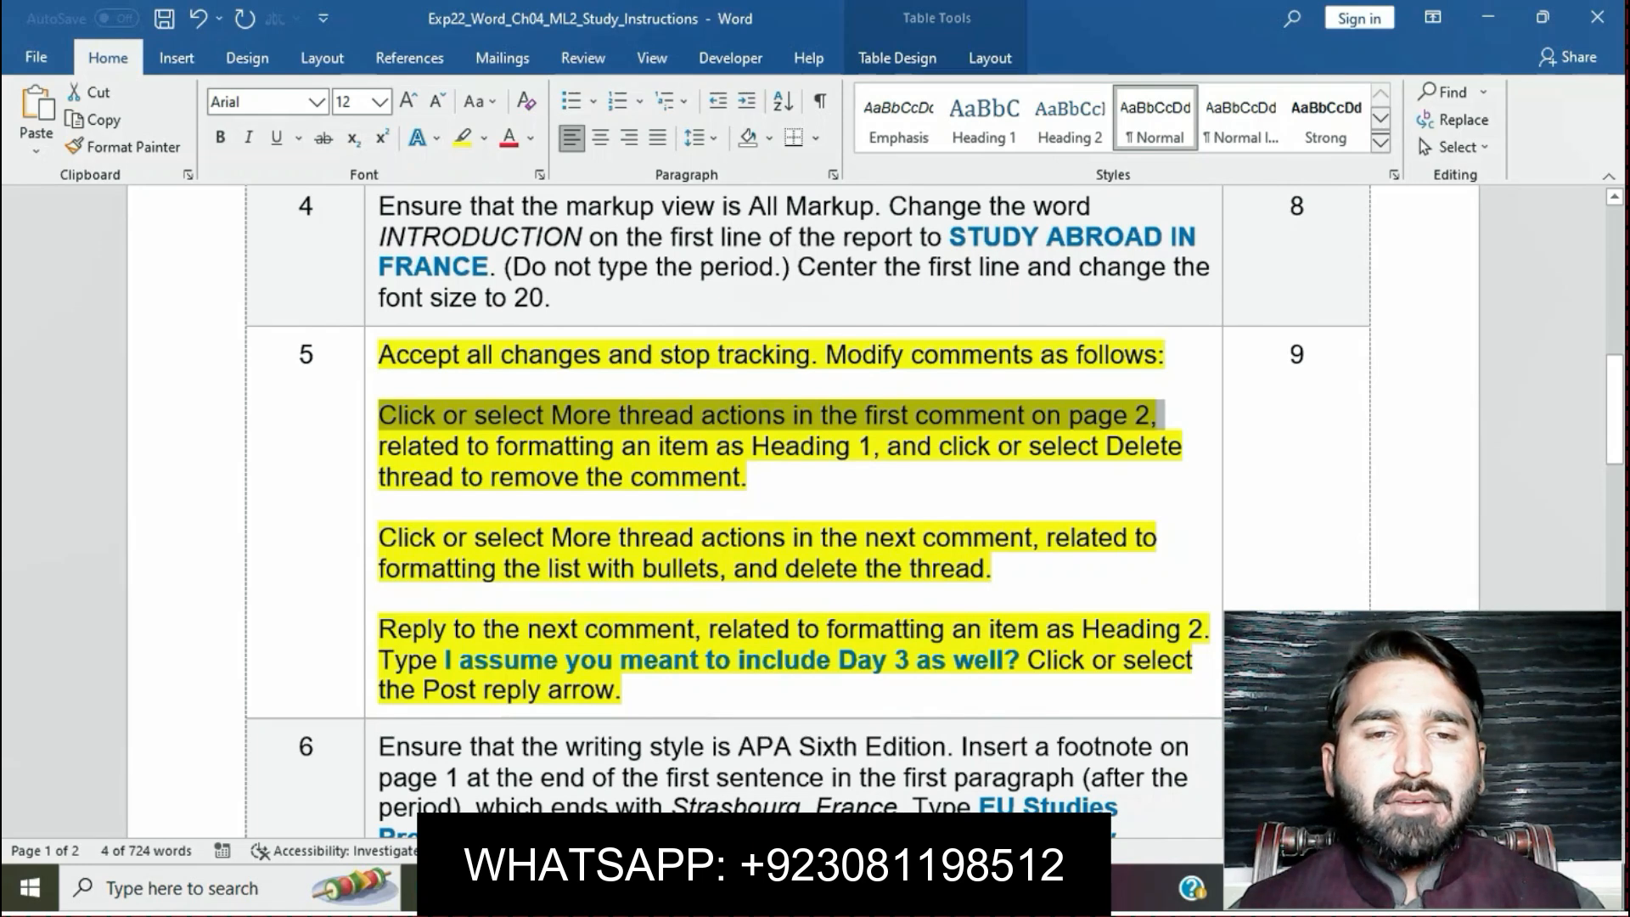
drag(1165, 416, 768, 478)
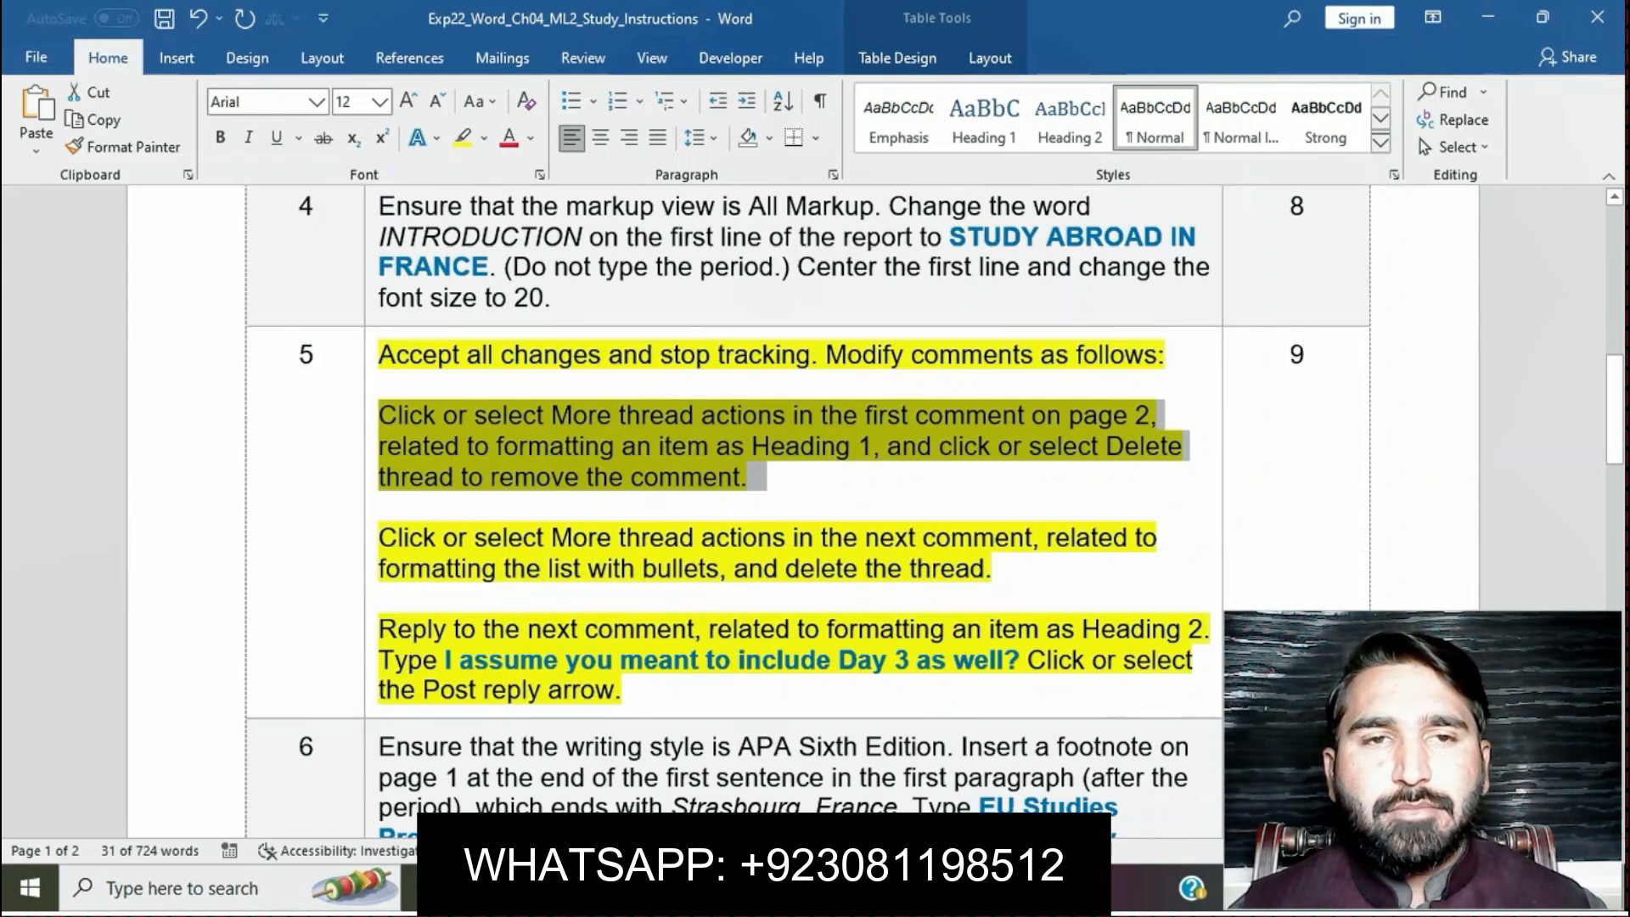
Step: Check the first page of the StudyAbroad document for comments, and return to the step 5 instructions
click(725, 889)
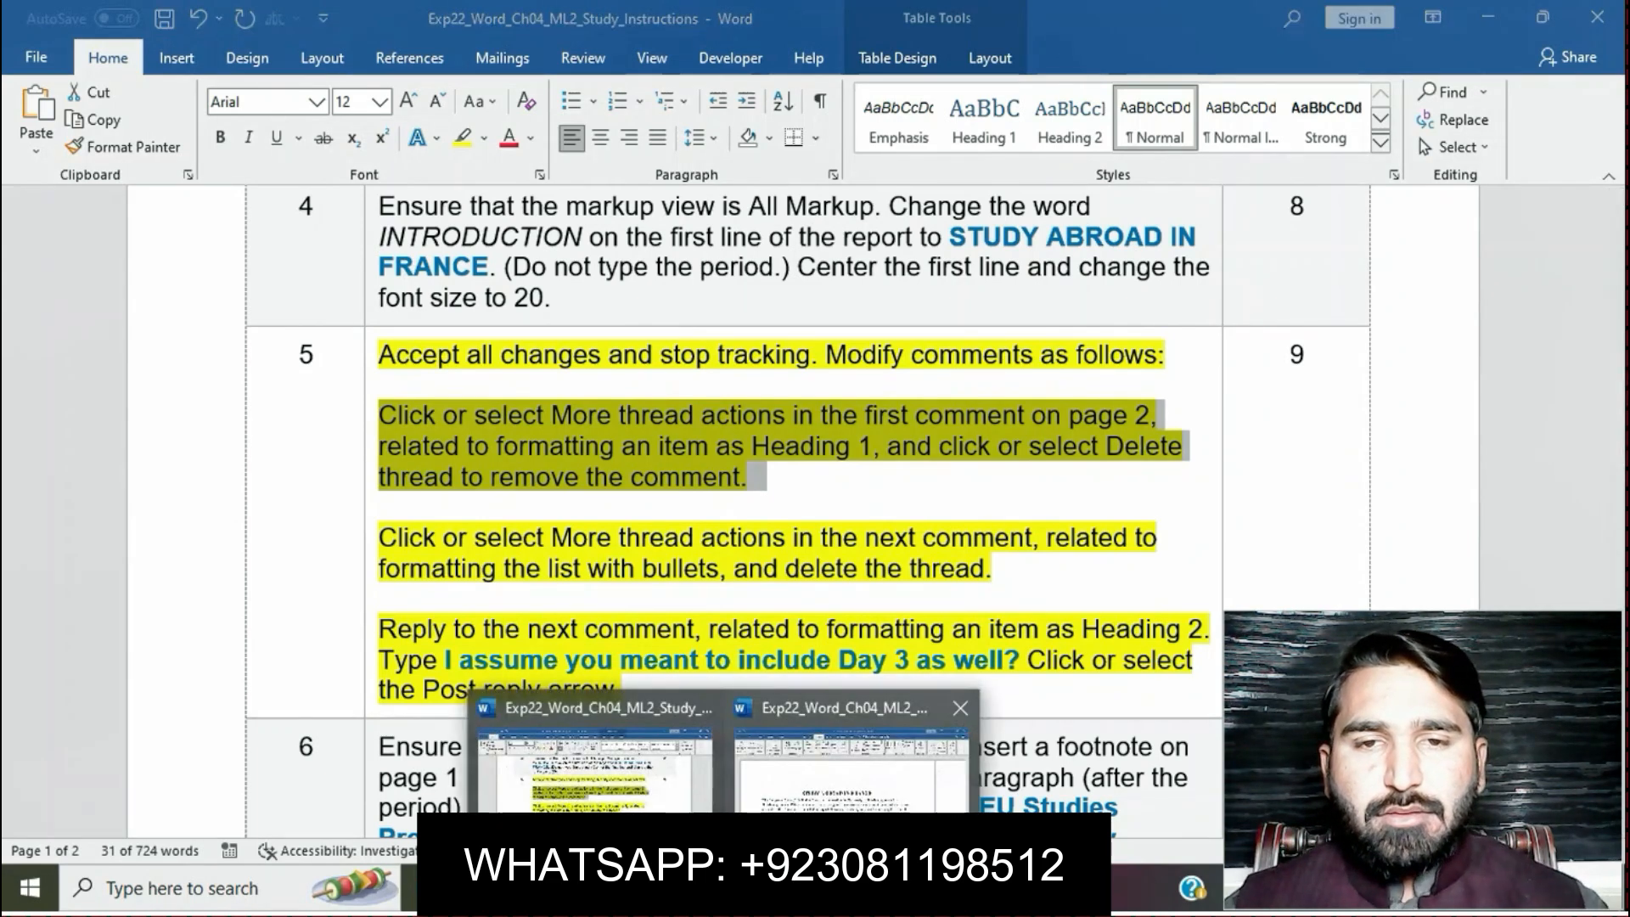
click(849, 764)
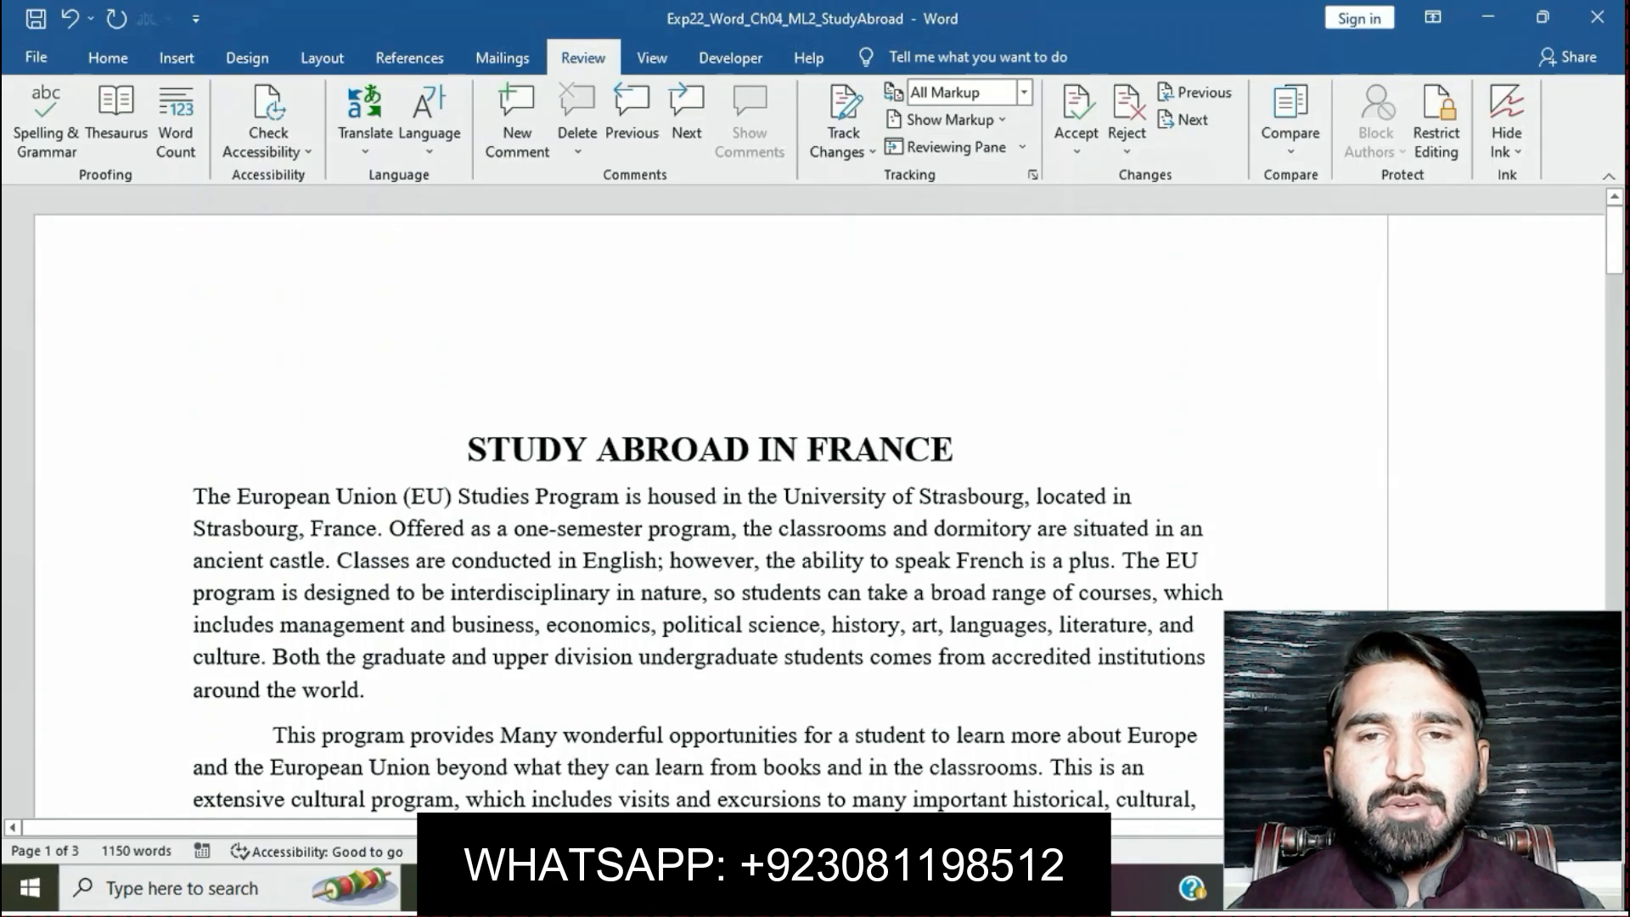
mouse_move(726, 888)
click(620, 760)
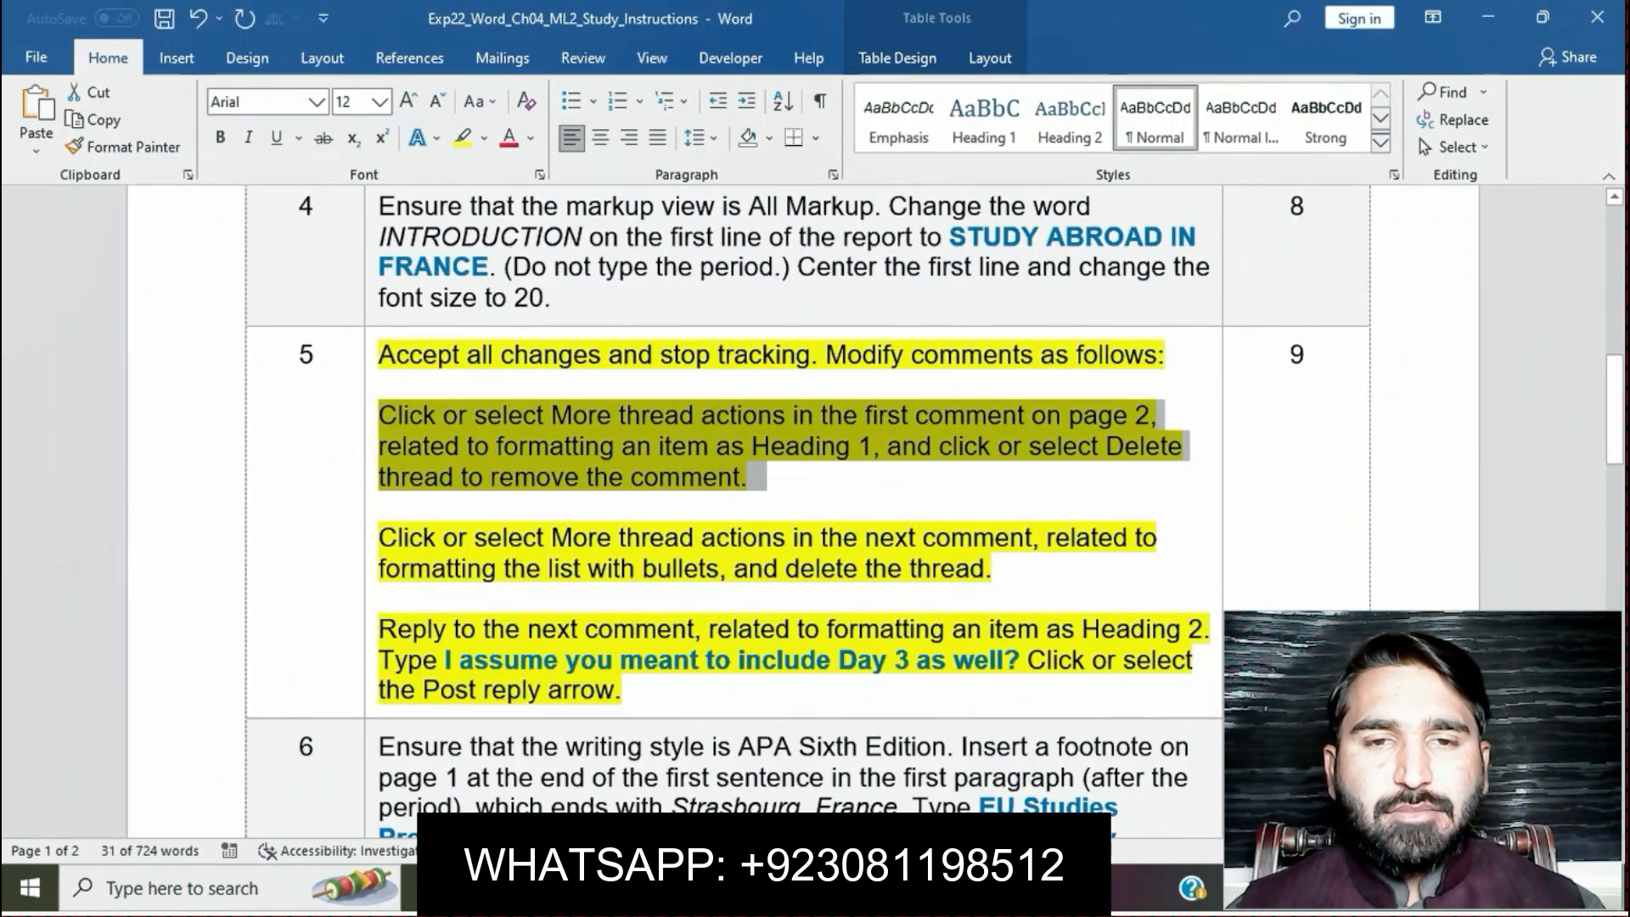
scroll(788, 510, down, 1)
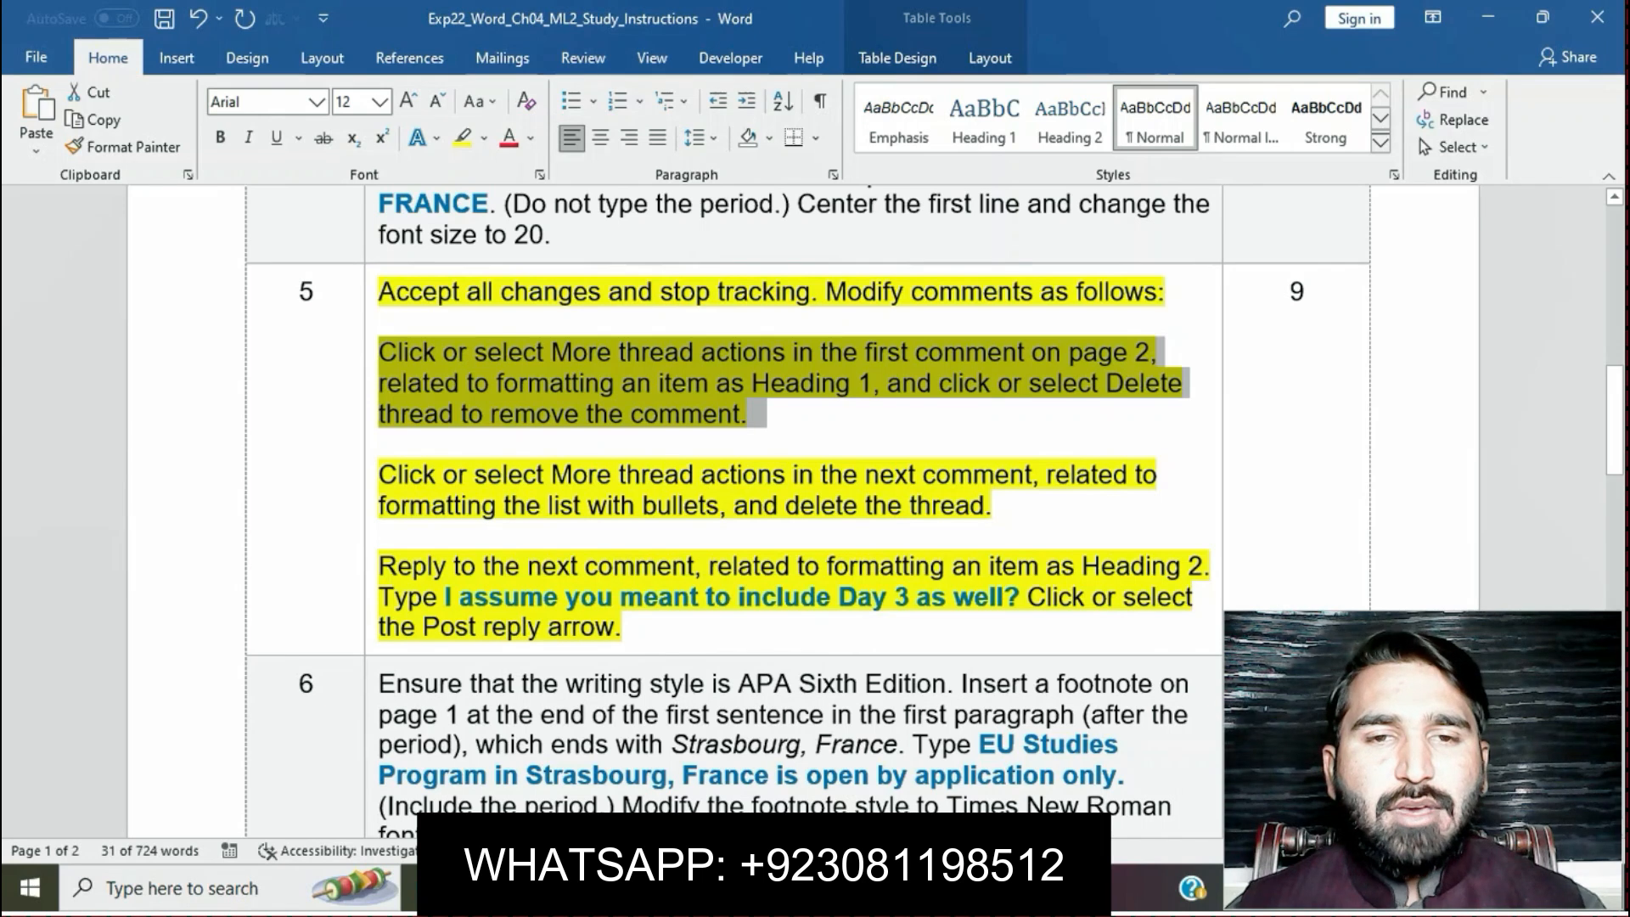
Step: In the StudyAbroad document, turn on Track Changes for everyone and undo the acceptance of all changes
mouse_move(725, 889)
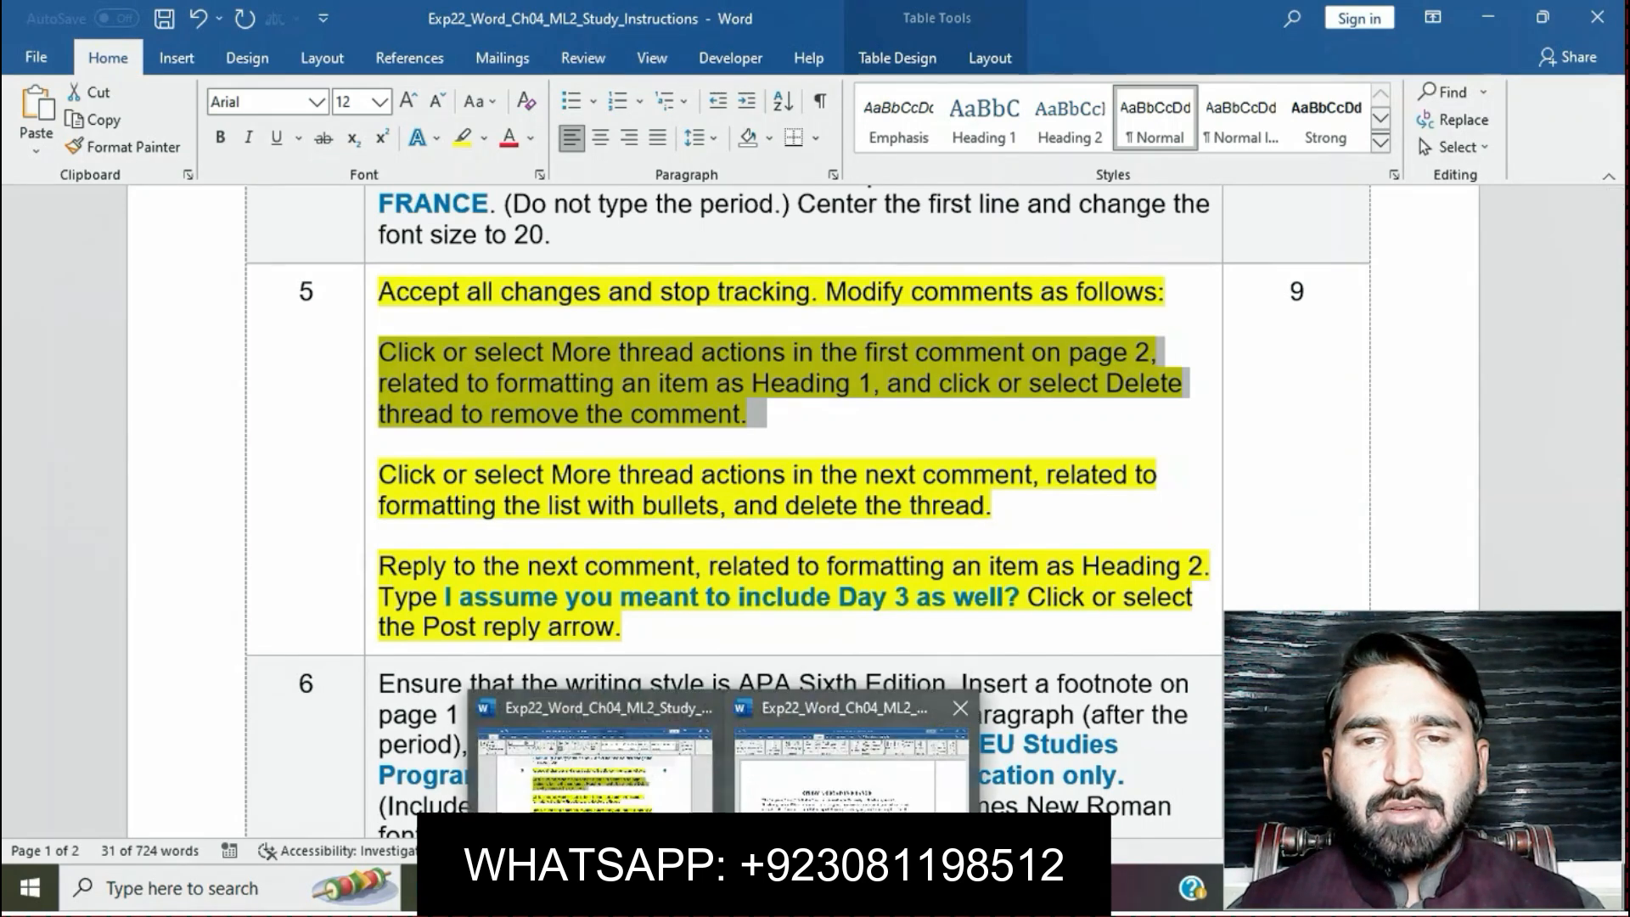
click(849, 764)
click(844, 143)
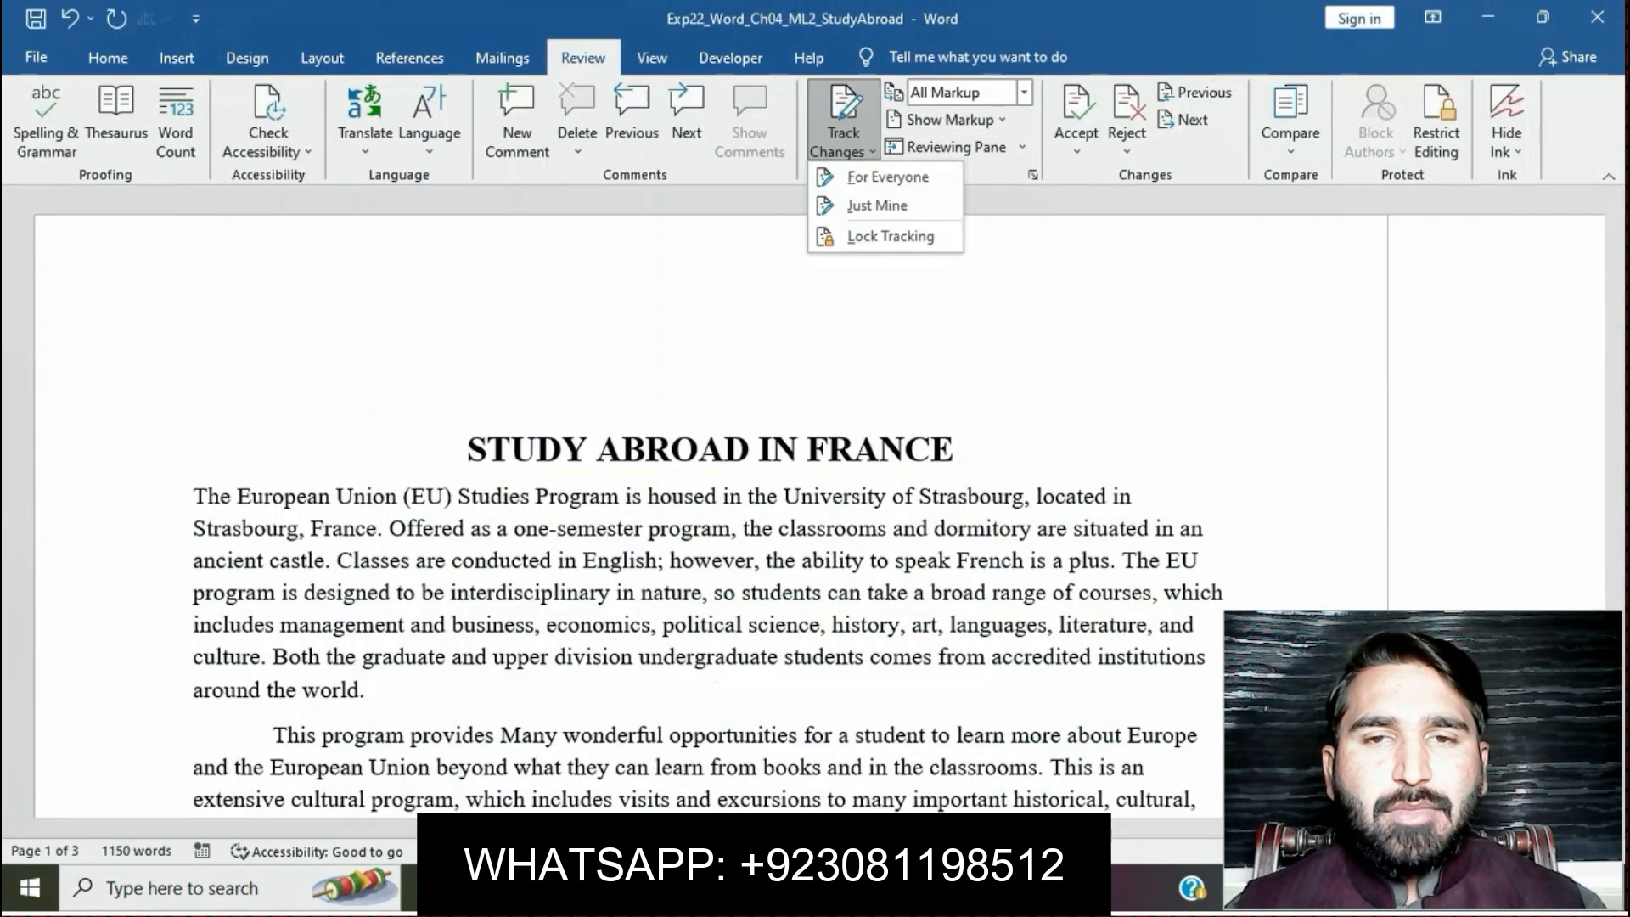
click(887, 177)
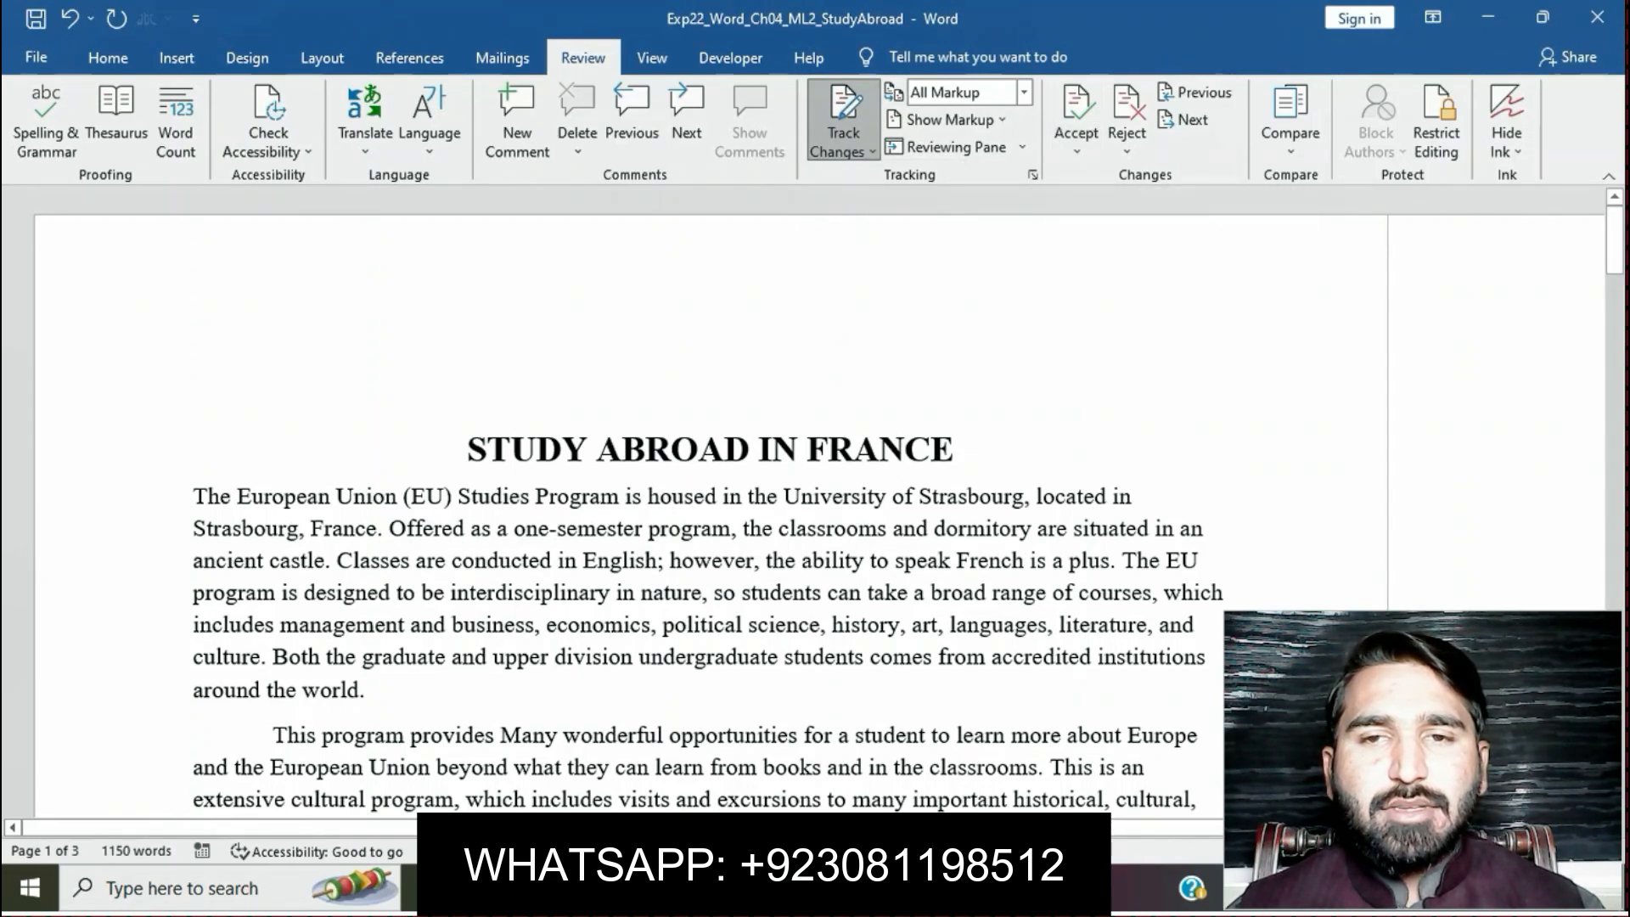
key(ctrl+z)
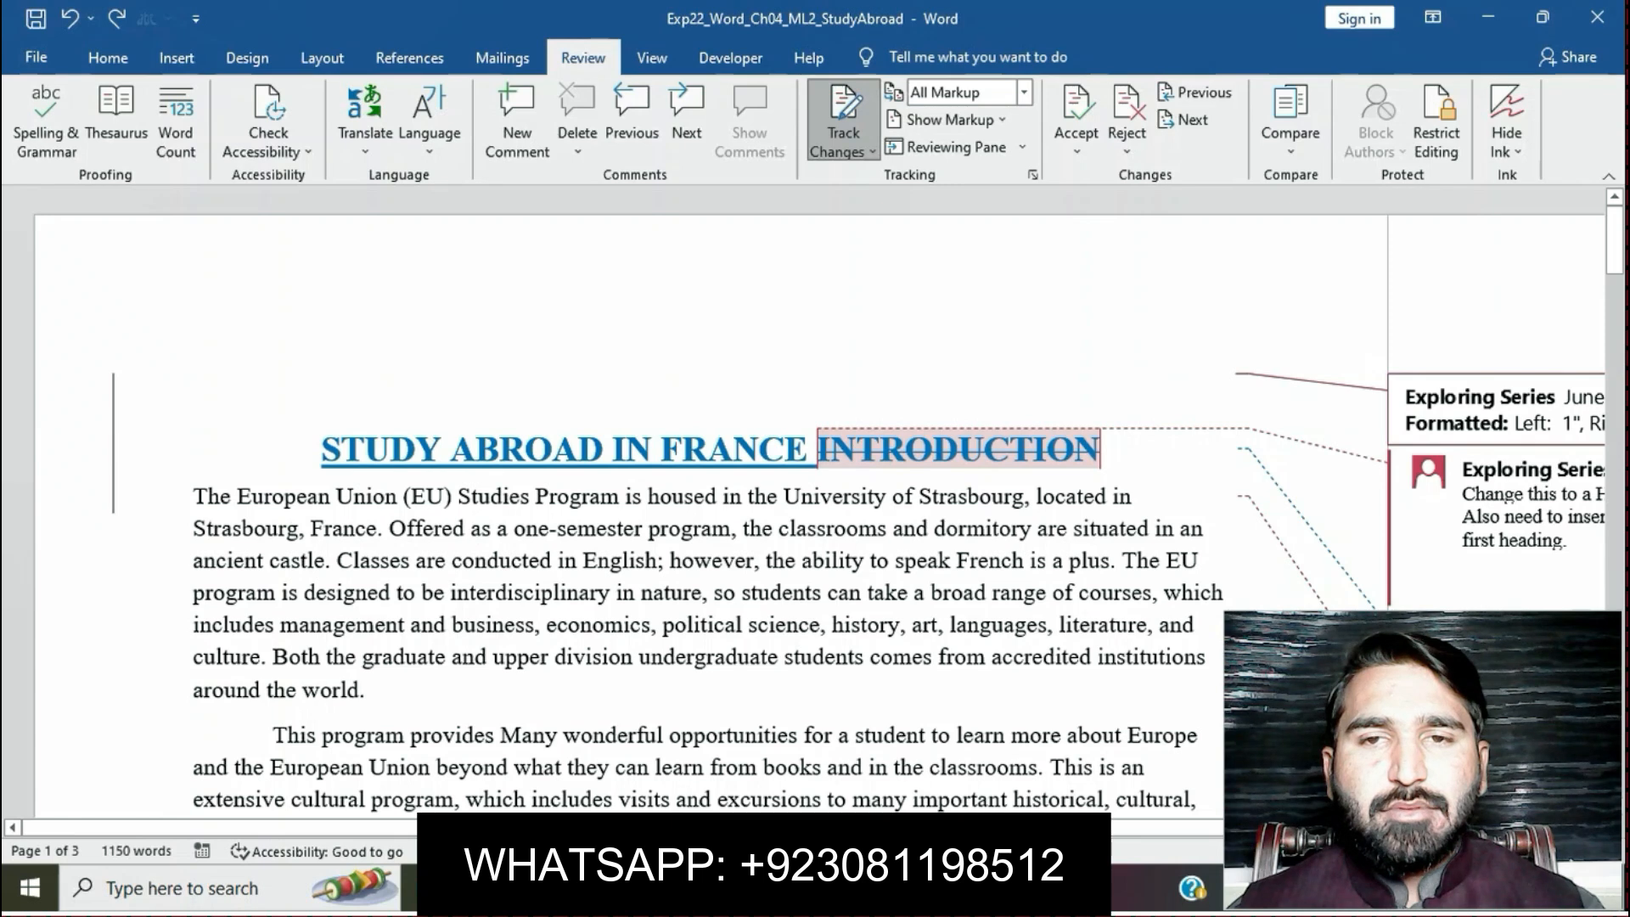
Step: Select the whole document and examine its comments and tracked changes from the first heading down to the THREE DAYS IN STRASBOURG section
drag(807, 827, 1080, 827)
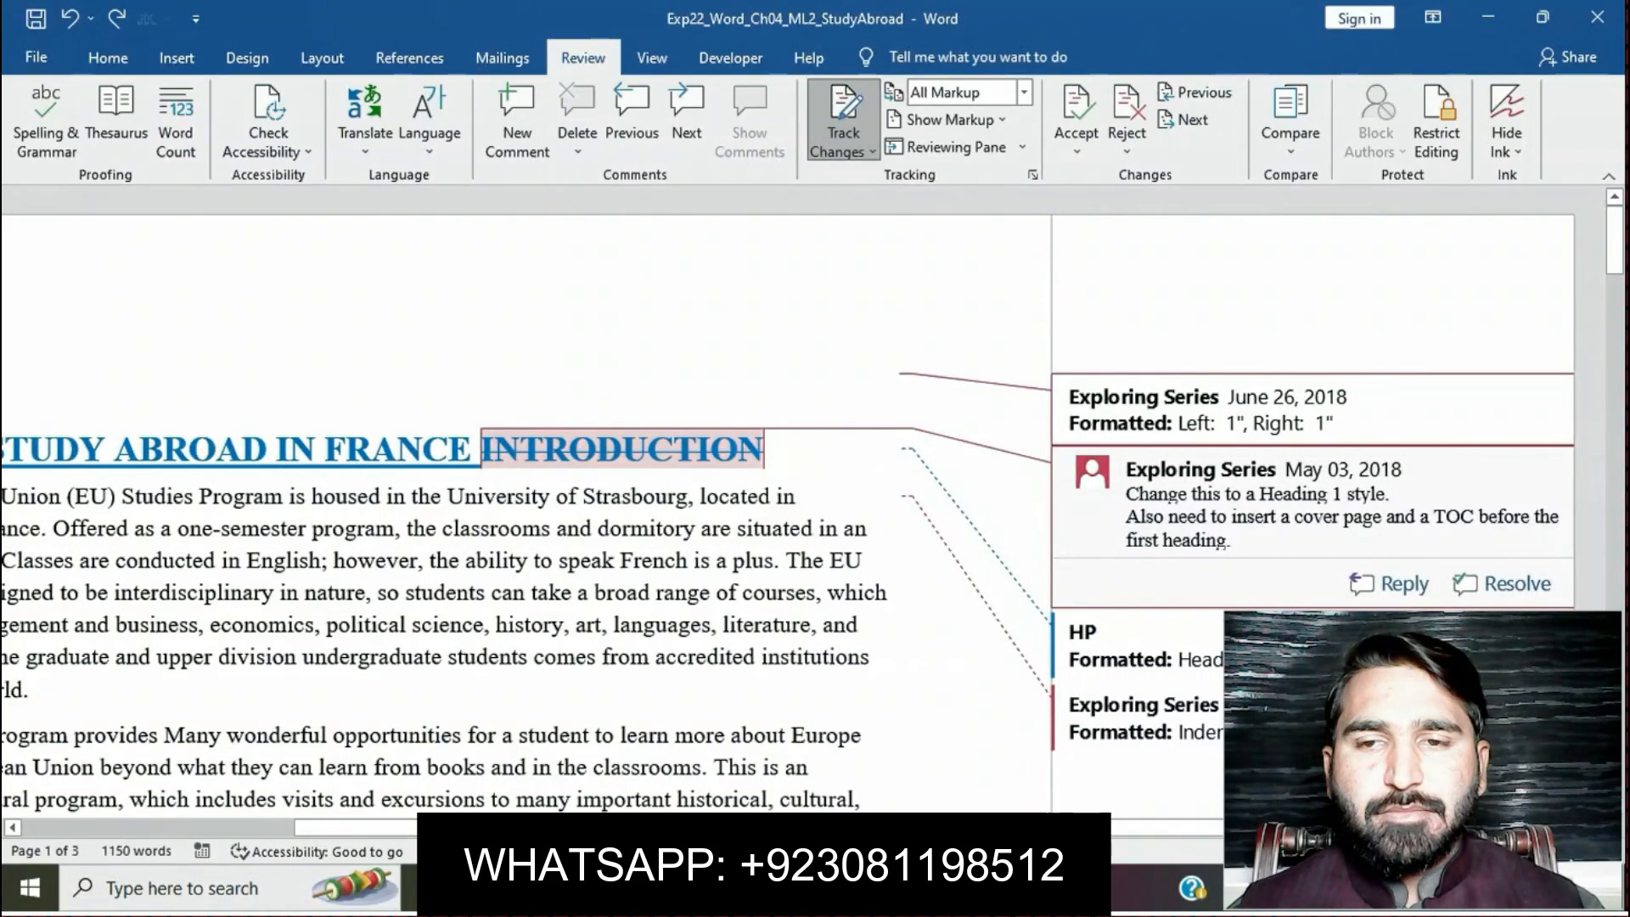
click(1539, 516)
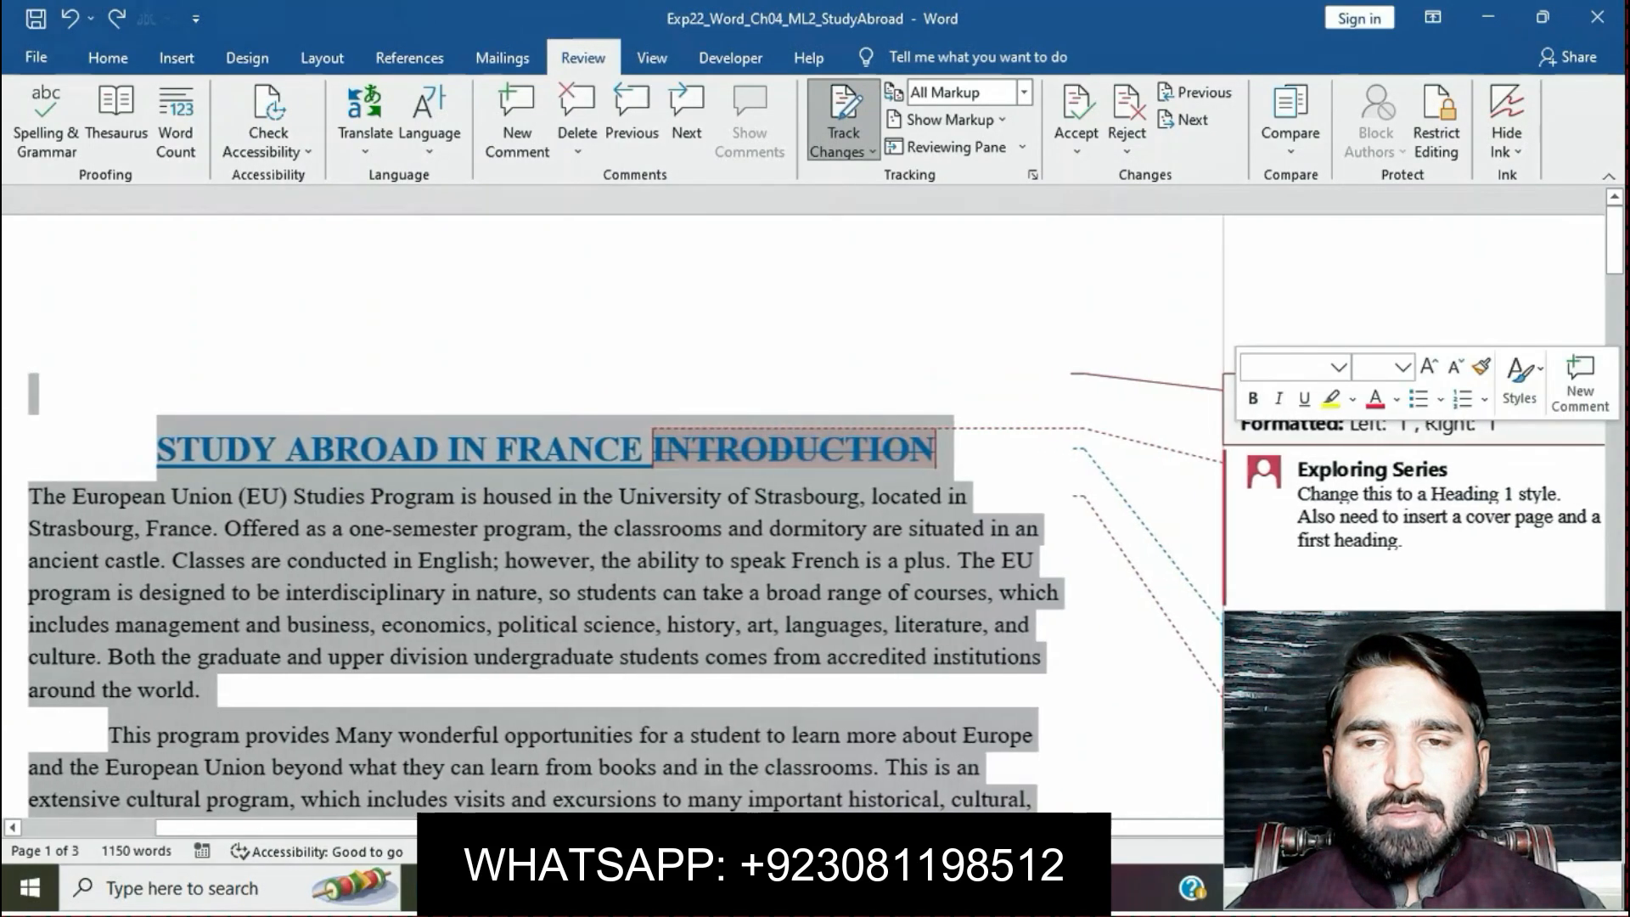
key(ctrl+a)
drag(977, 827, 1074, 827)
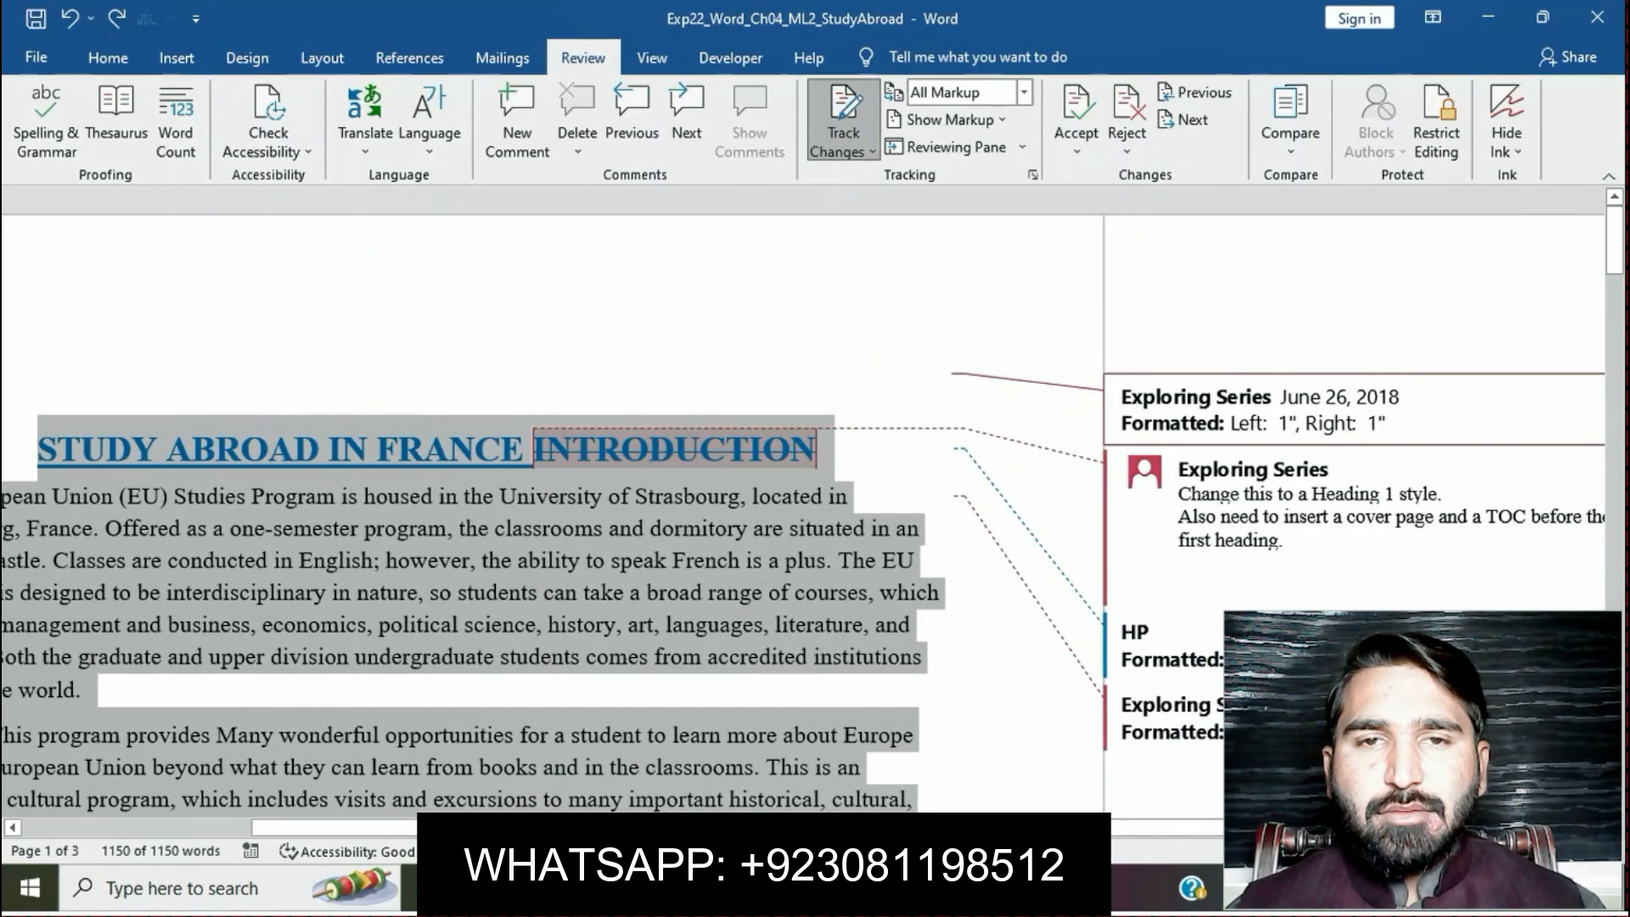
scroll(1358, 522, down, 1)
scroll(1358, 523, down, 6)
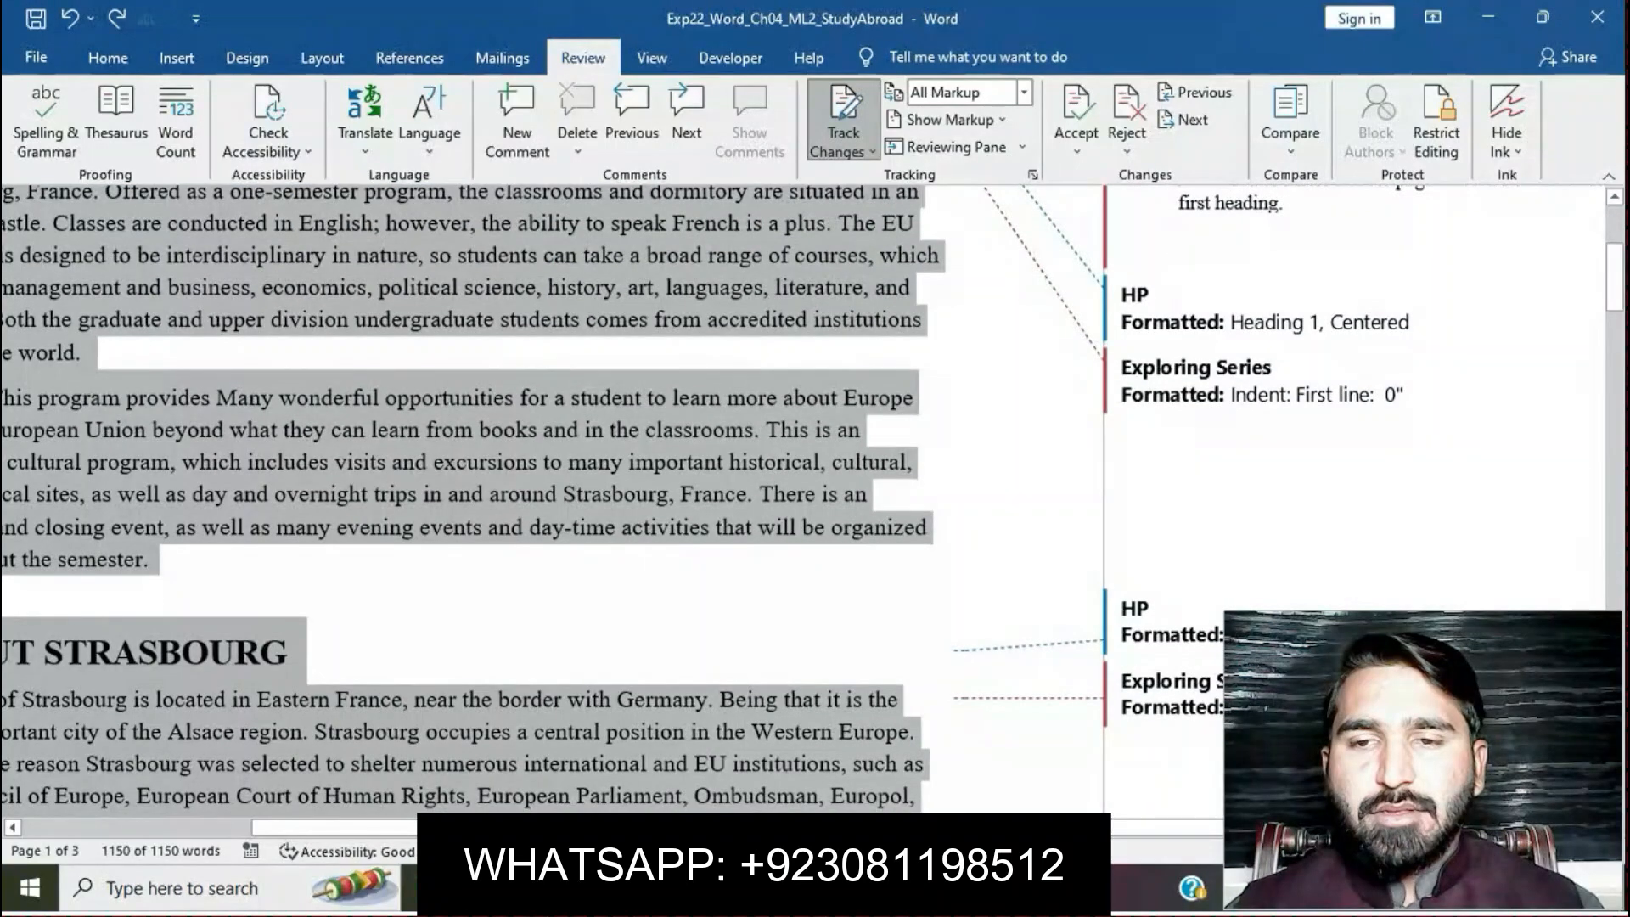
scroll(551, 501, down, 14)
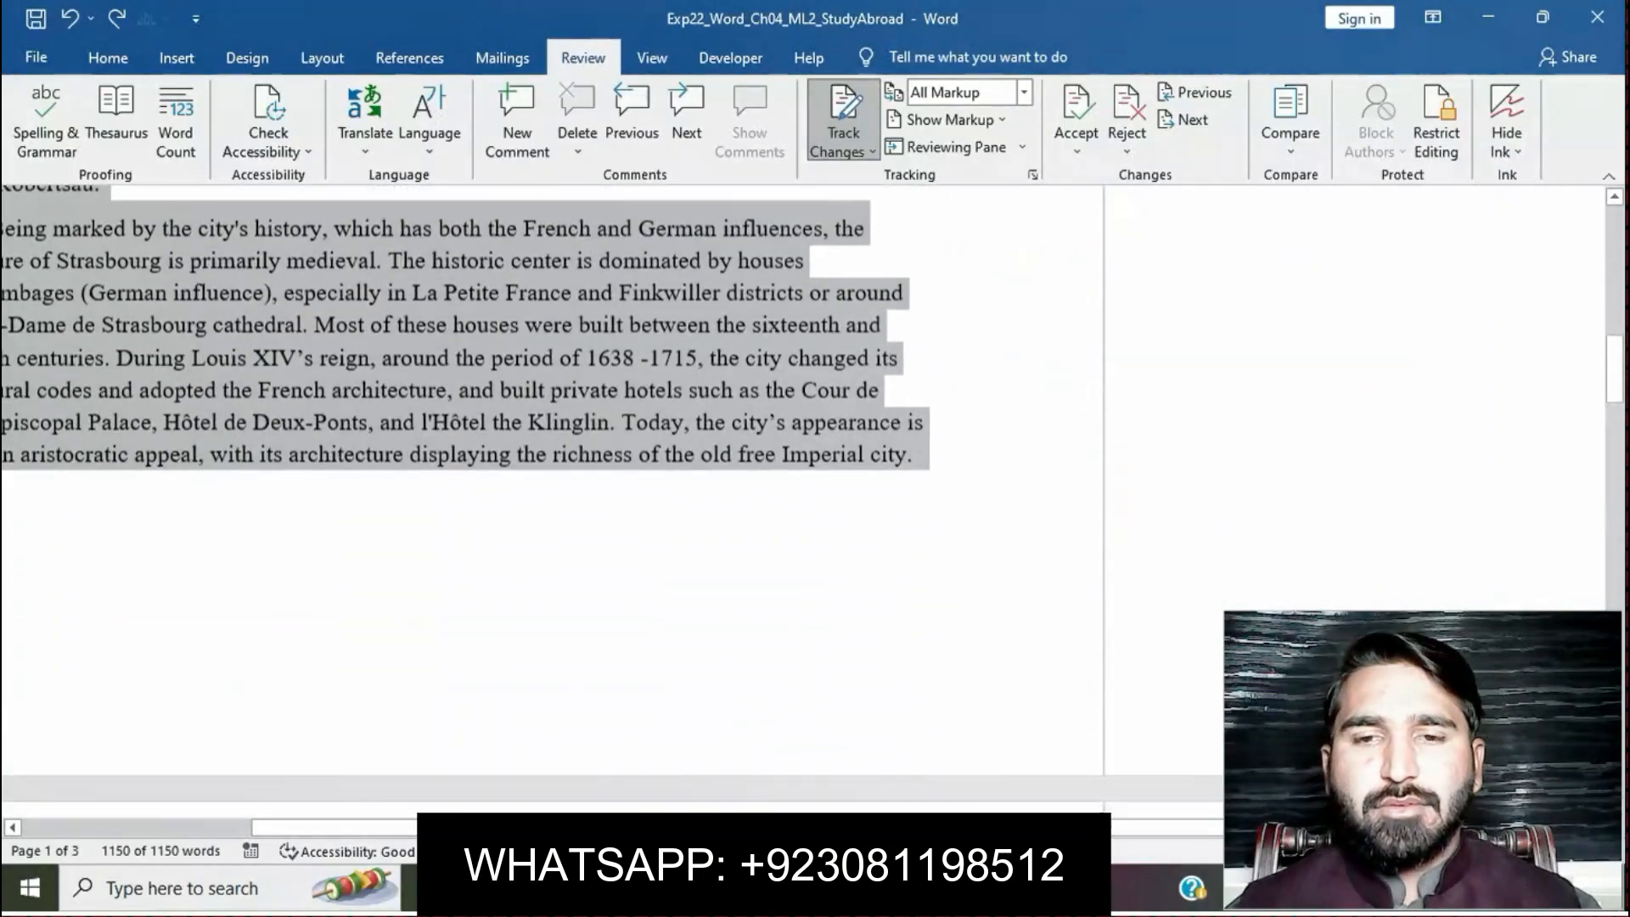
scroll(552, 501, down, 7)
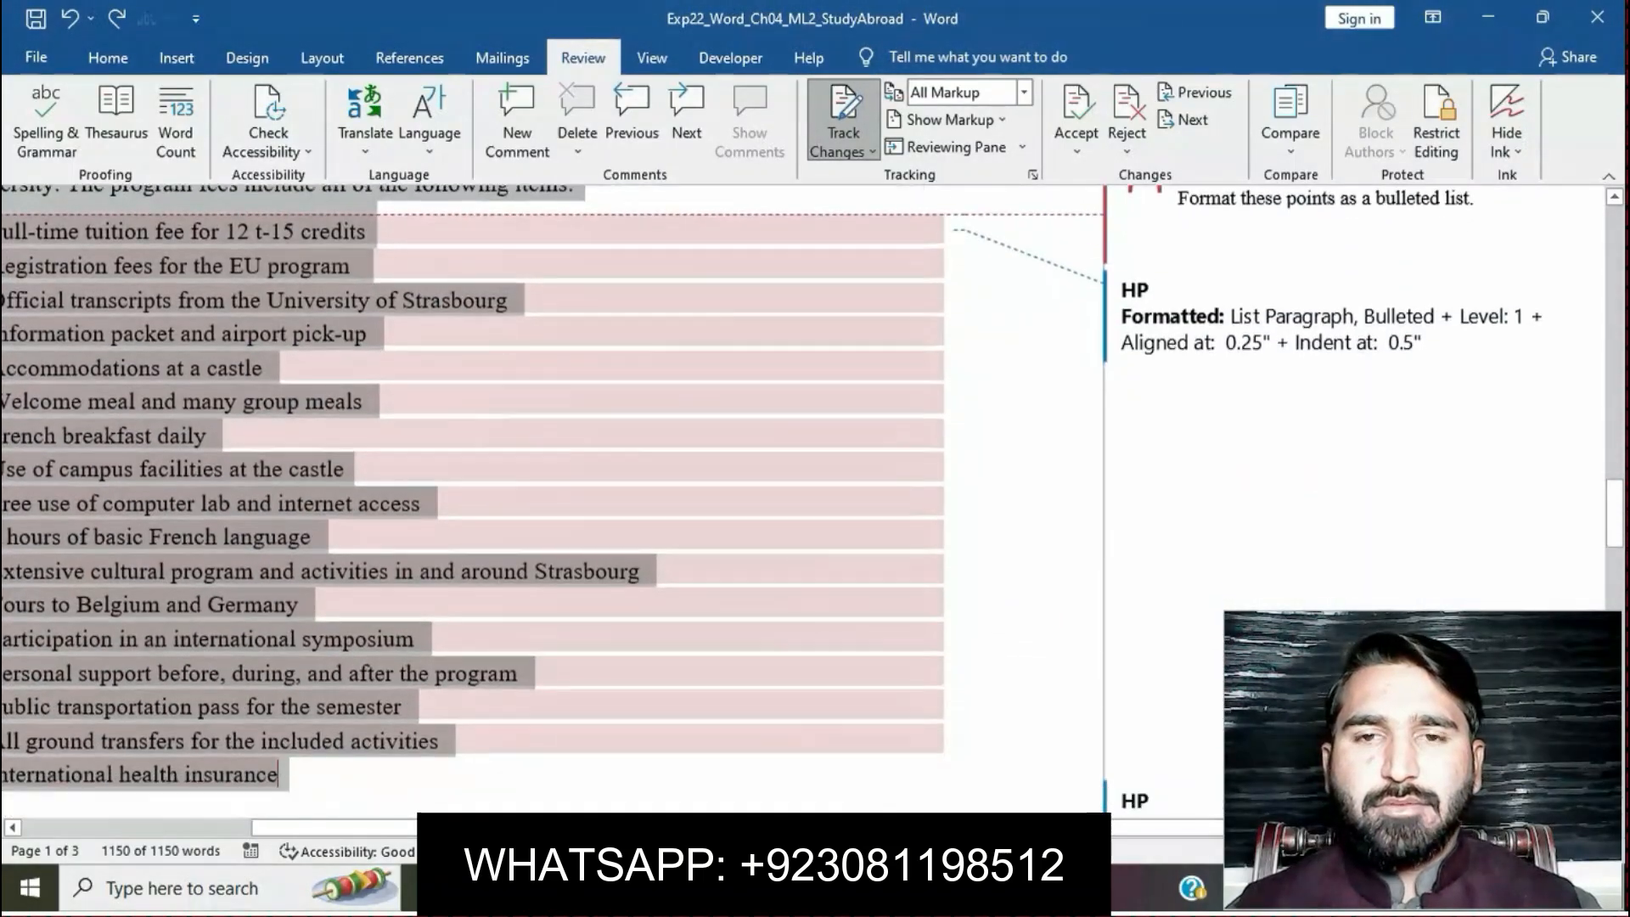
scroll(552, 501, down, 3)
Step: Switch to the instructions document and copy the step 5 reply text "I assume you meant to include Day 3 as well?"
mouse_move(723, 888)
click(594, 760)
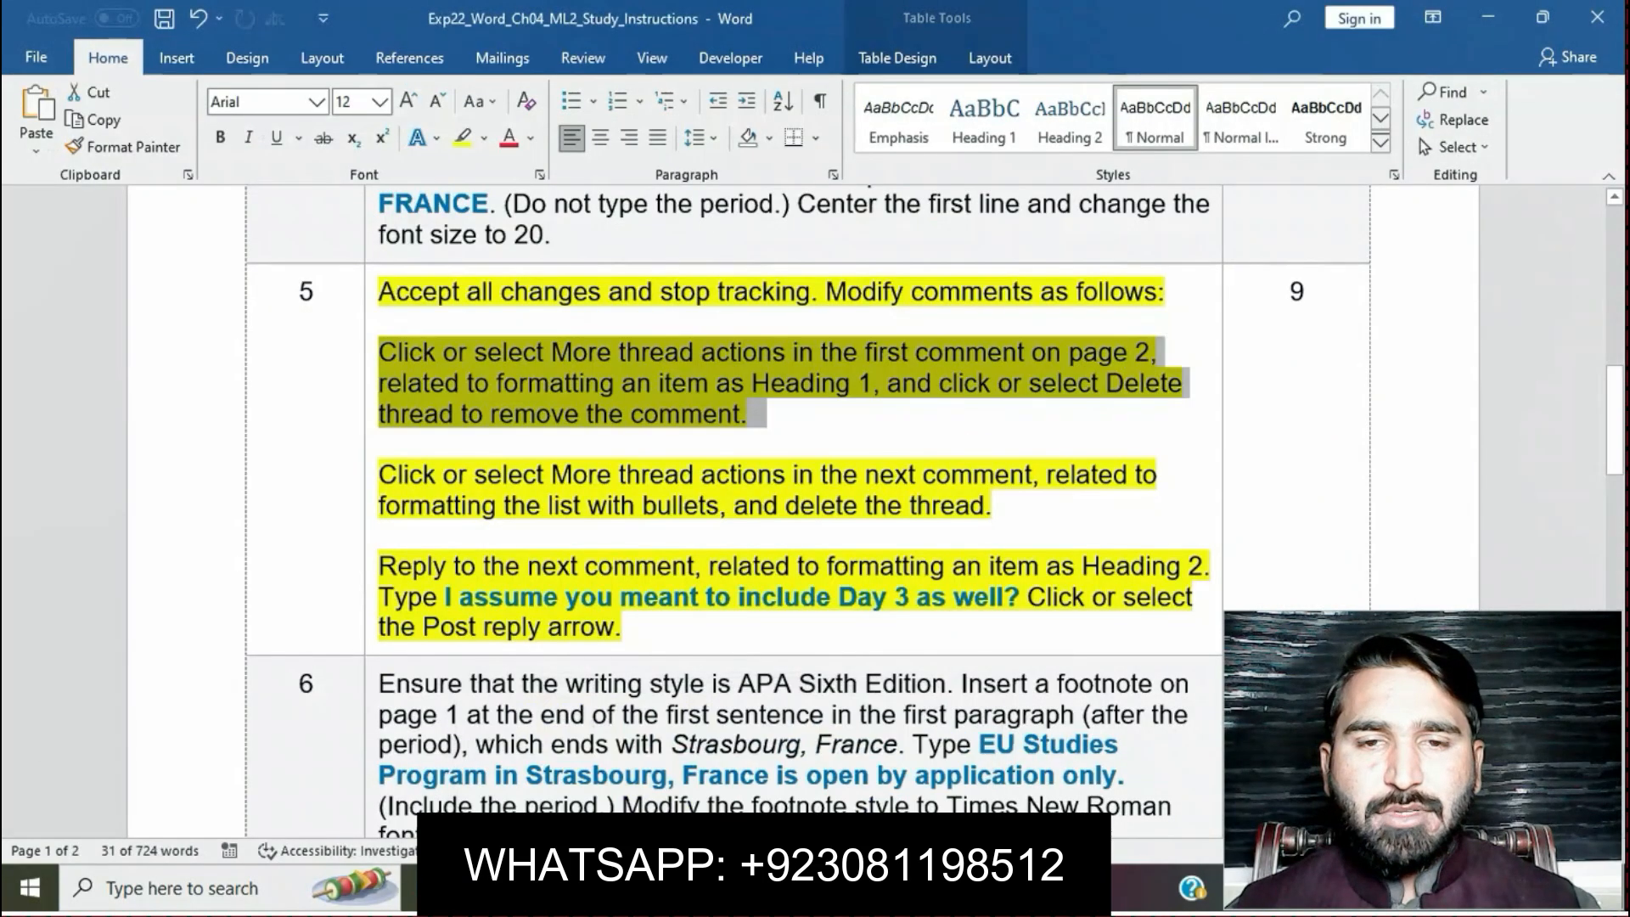
drag(445, 597, 1026, 597)
key(ctrl+c)
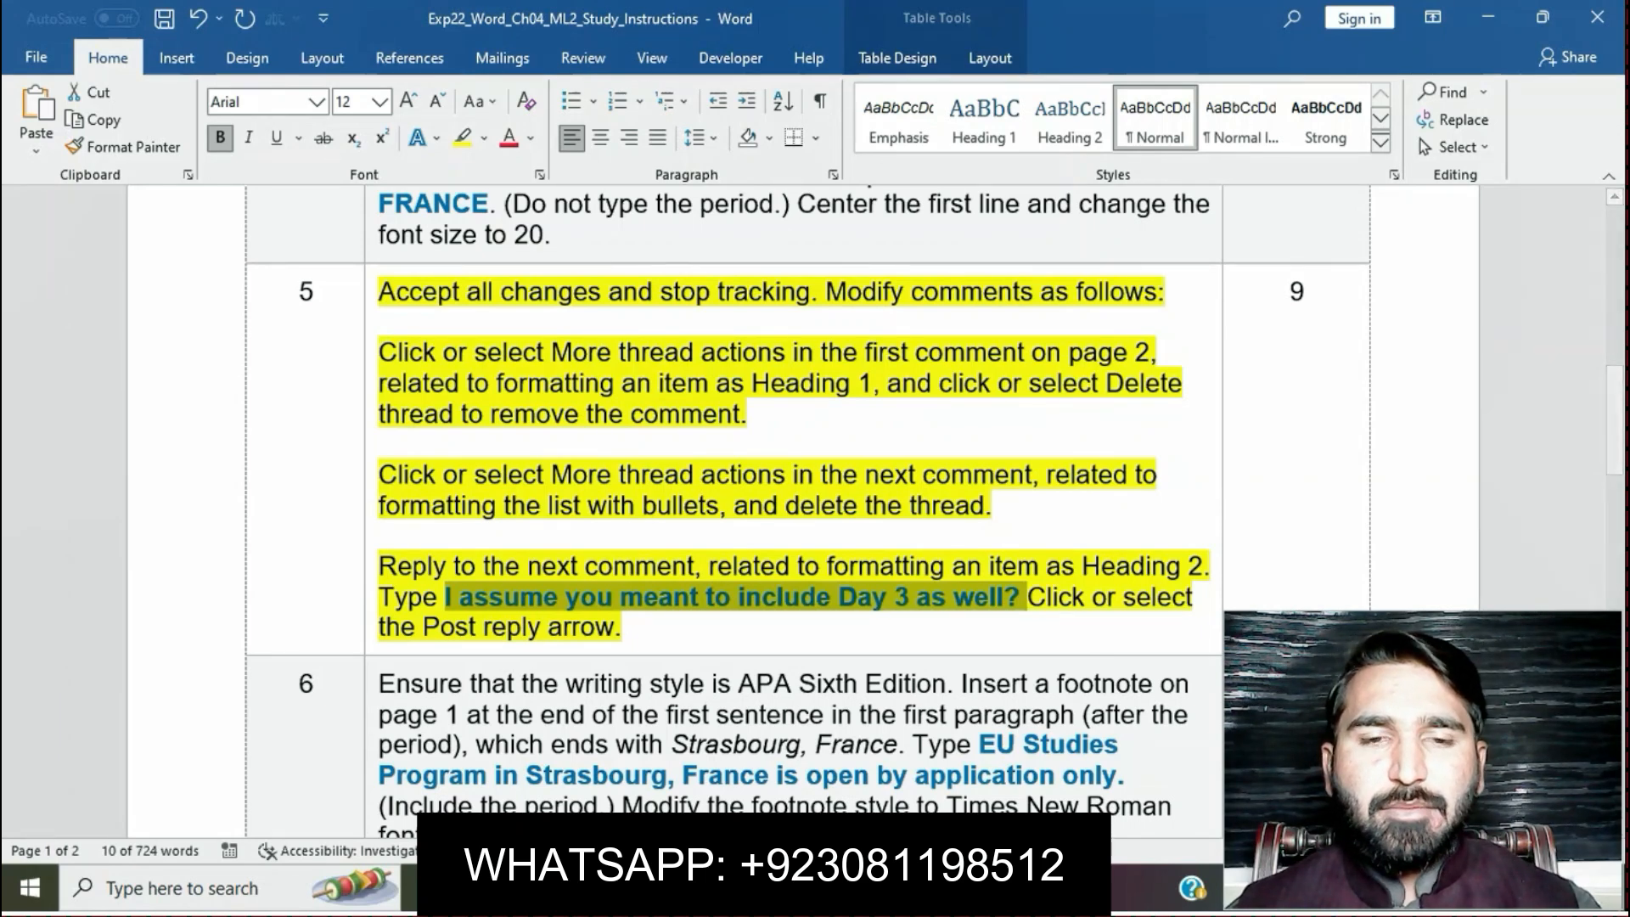
Step: Reply to the Heading 2 comment on the Day 1 heading with "I assume you meant to include Day 3 as well?", pasted as unformatted text
mouse_move(723, 888)
click(852, 837)
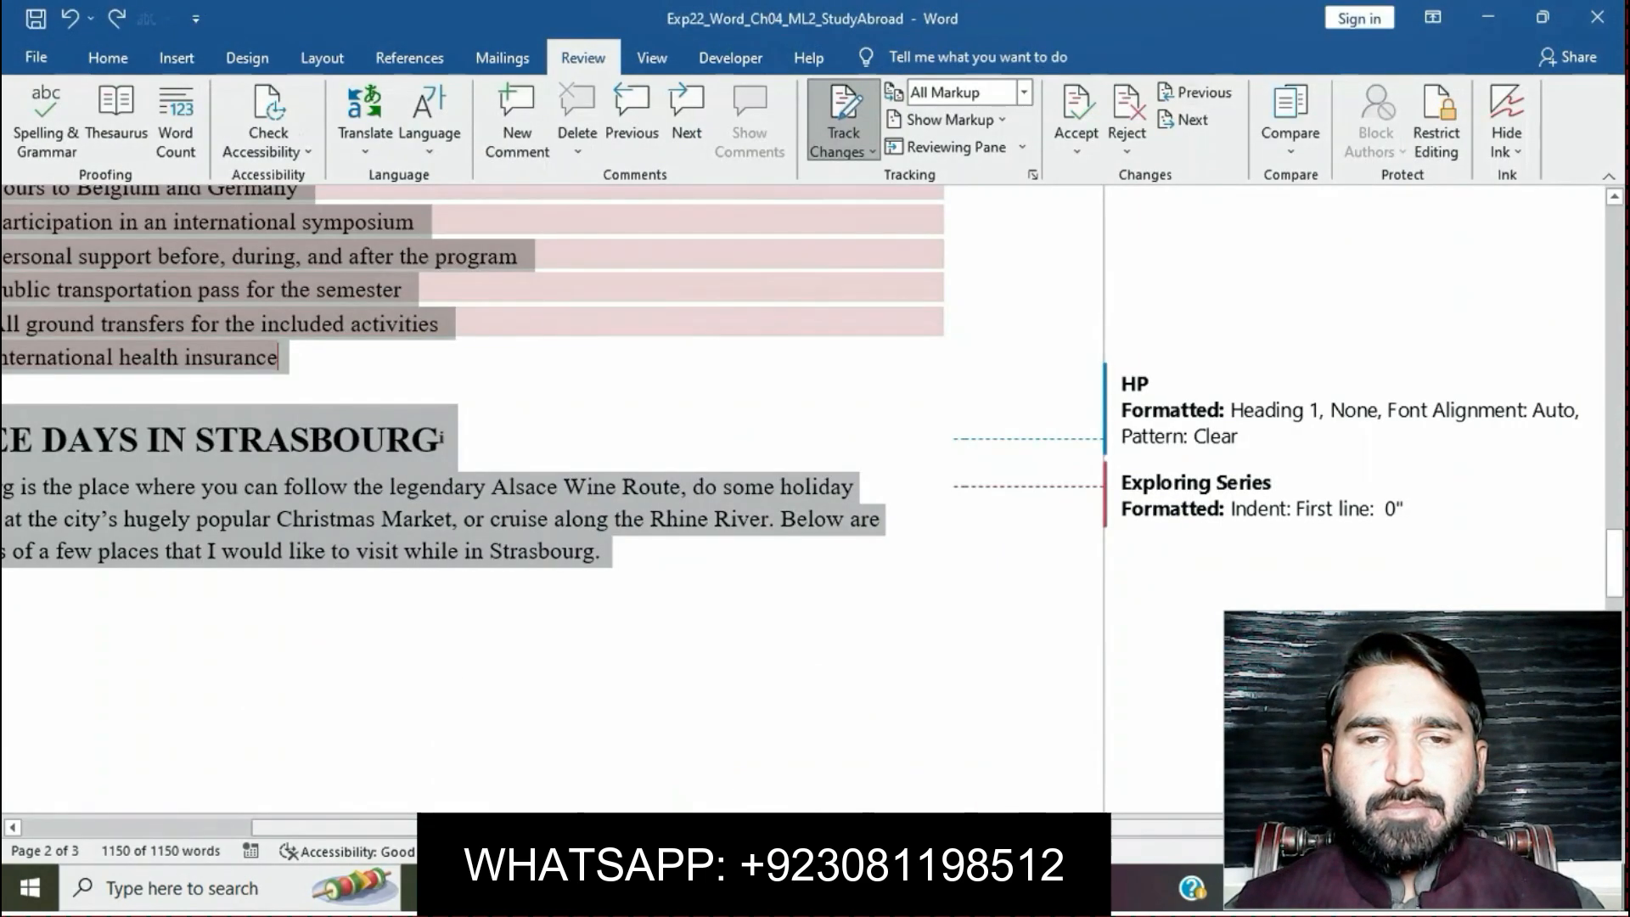
drag(849, 827, 809, 827)
scroll(595, 500, down, 8)
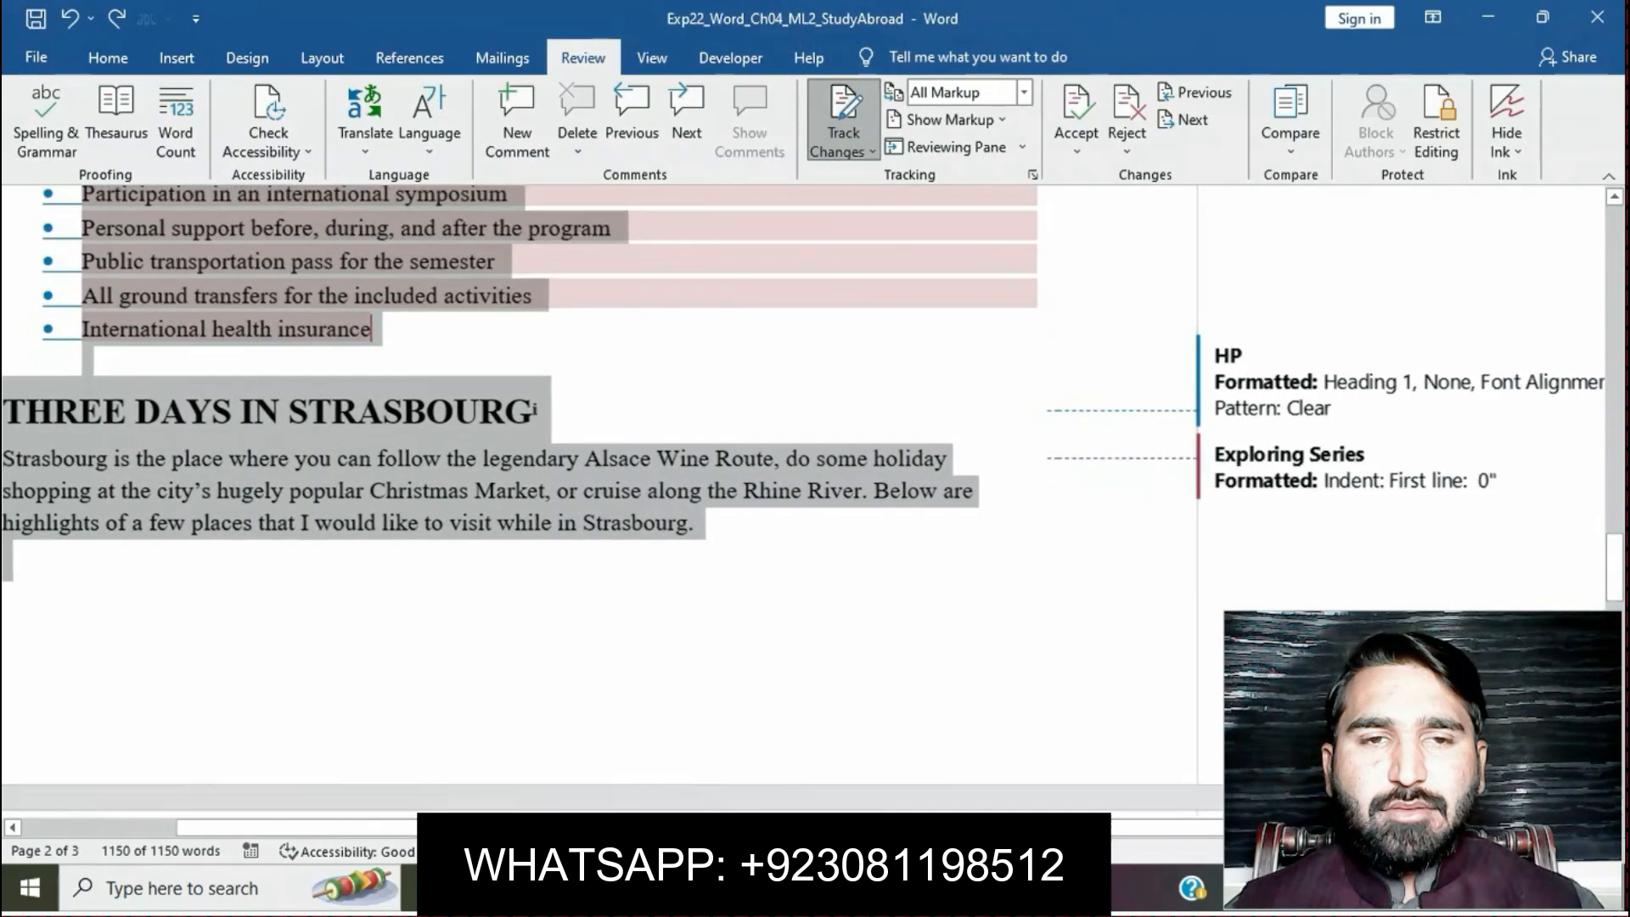
scroll(594, 501, down, 2)
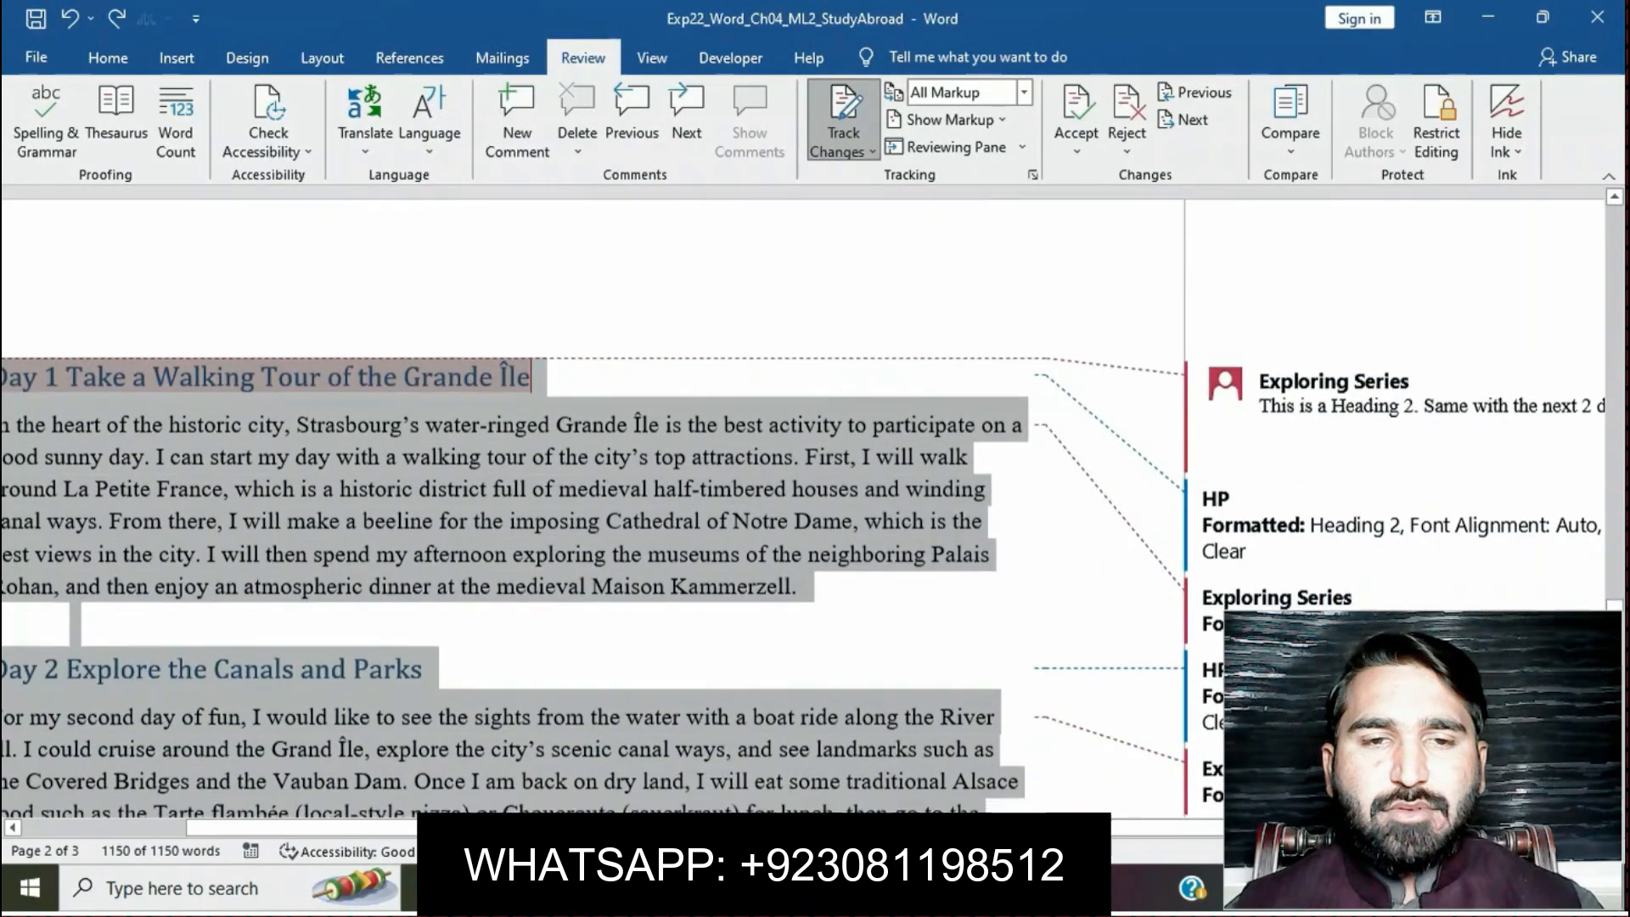
mouse_move(1511, 357)
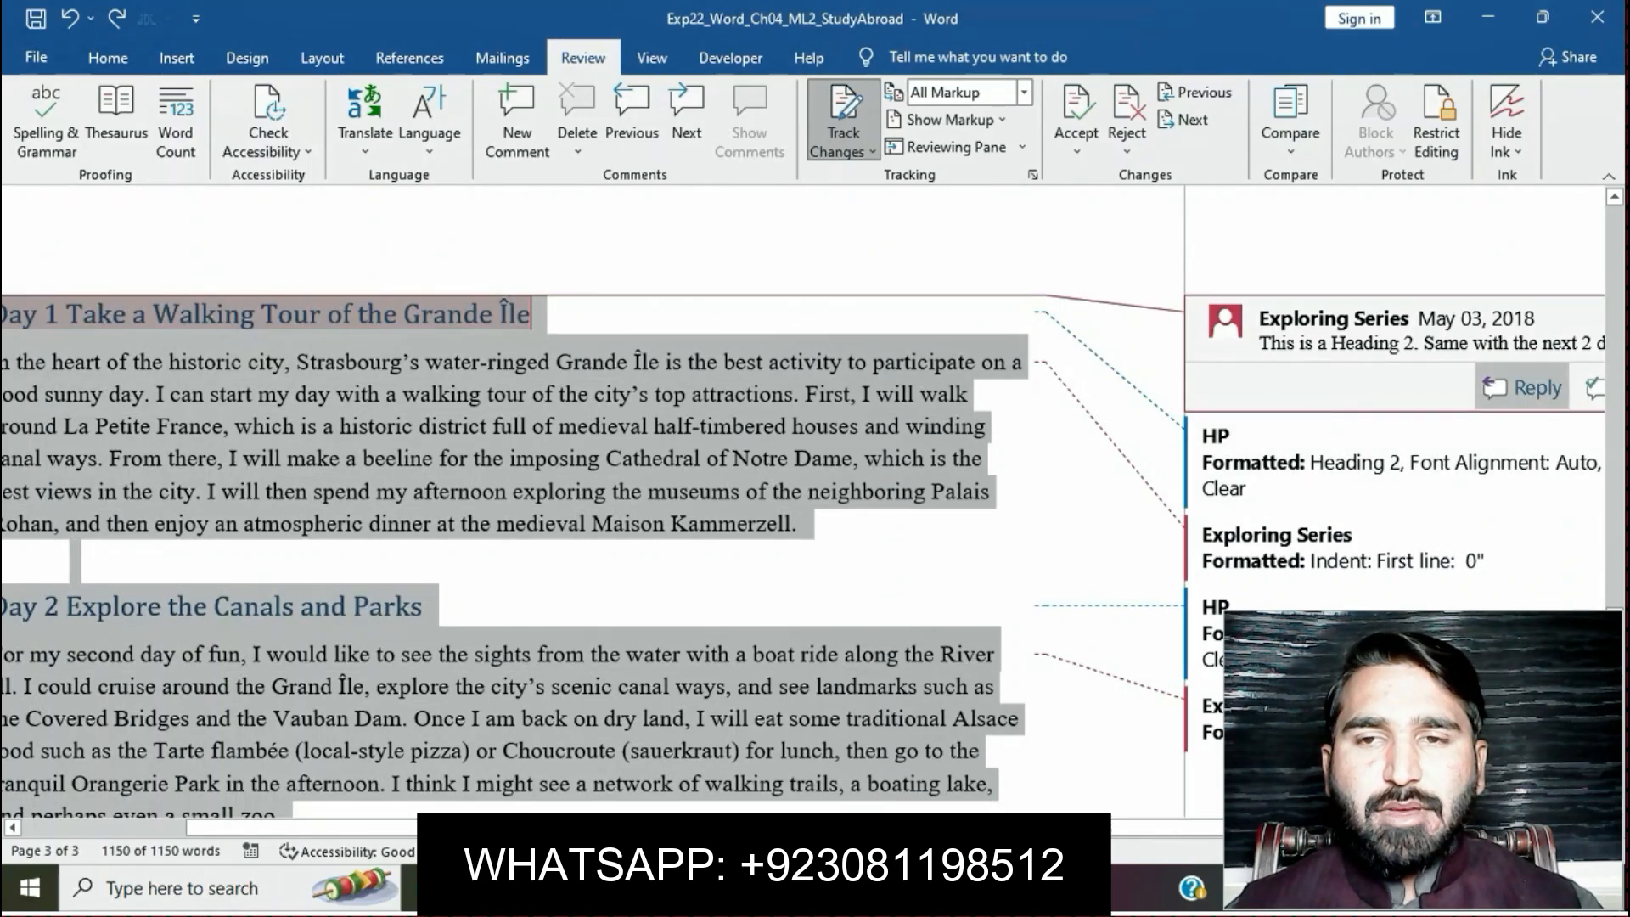
click(1524, 388)
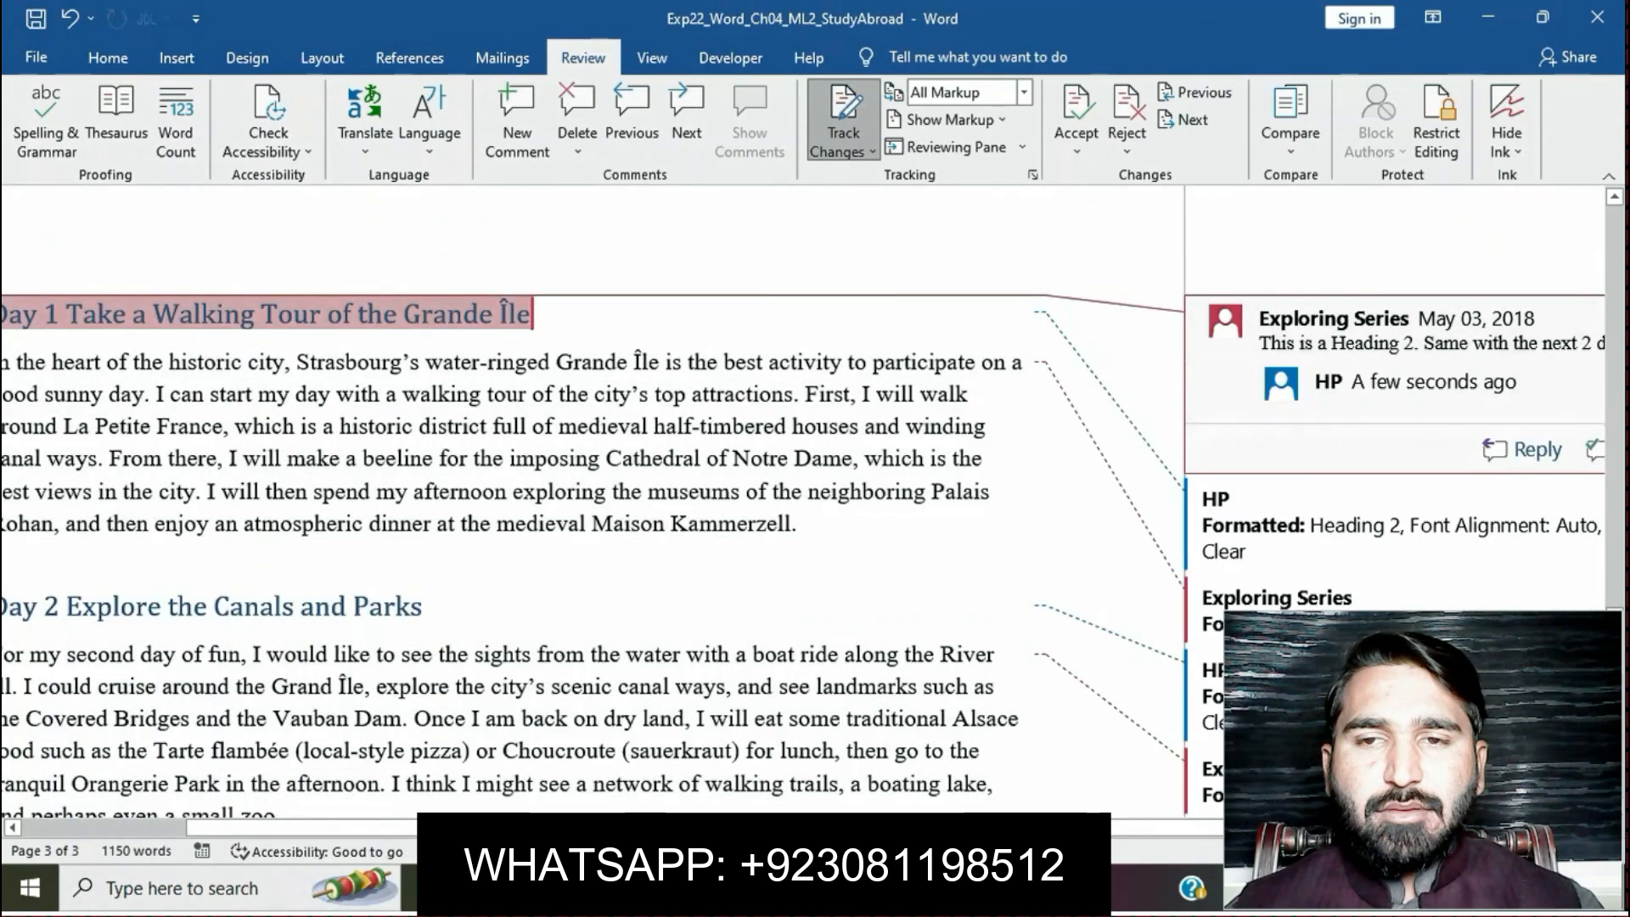
key(ctrl+v)
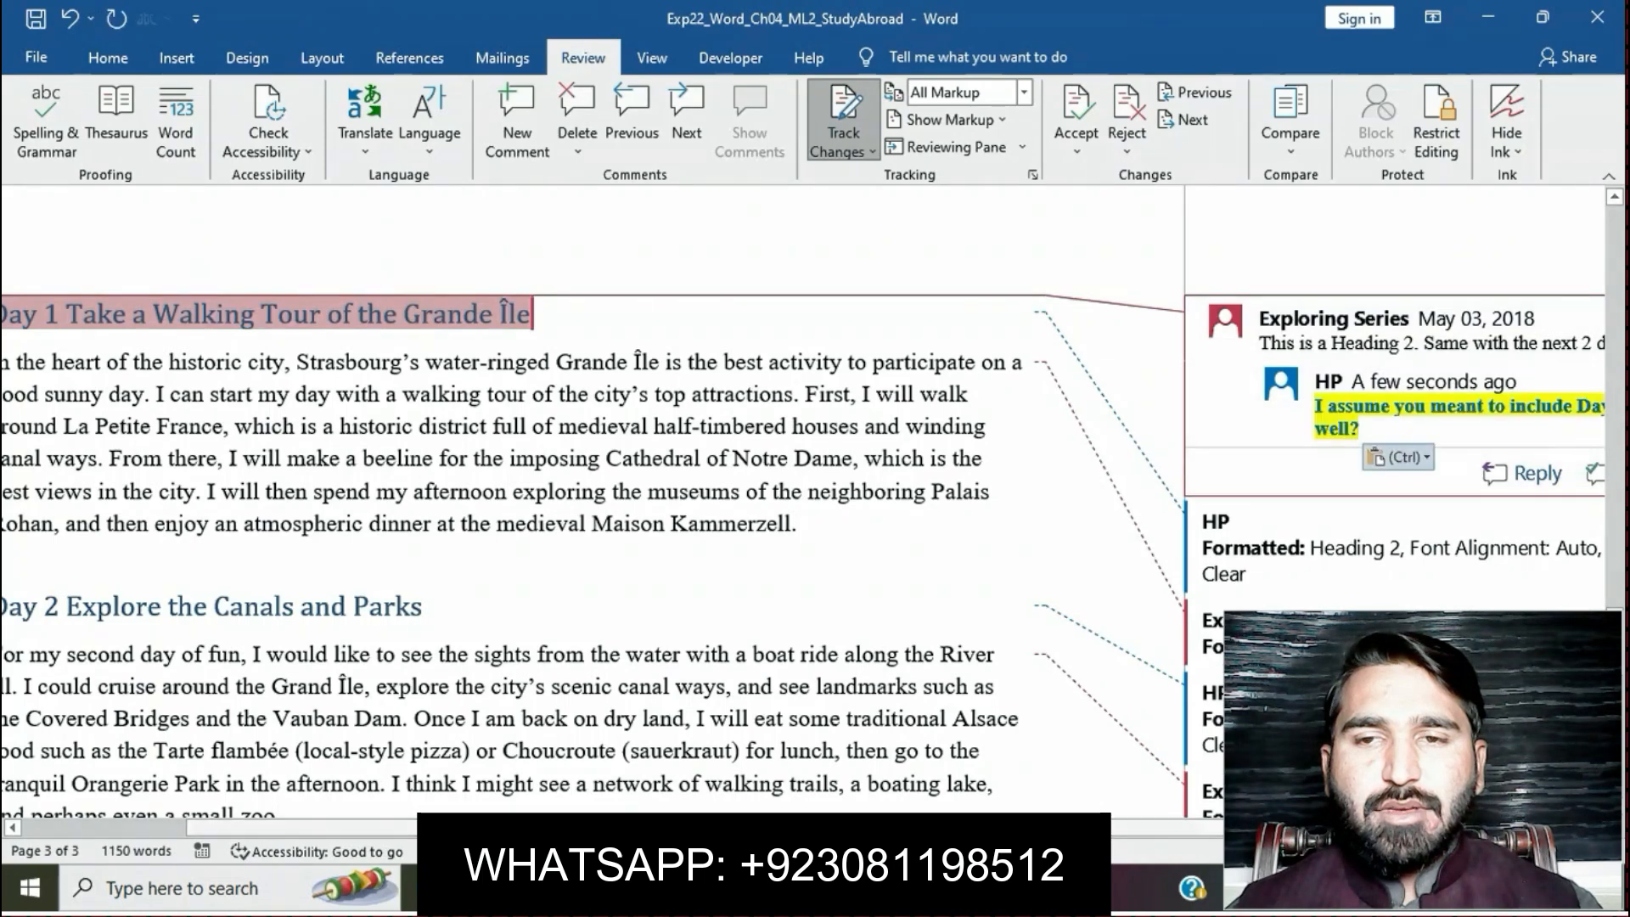
key(ctrl)
click(1526, 516)
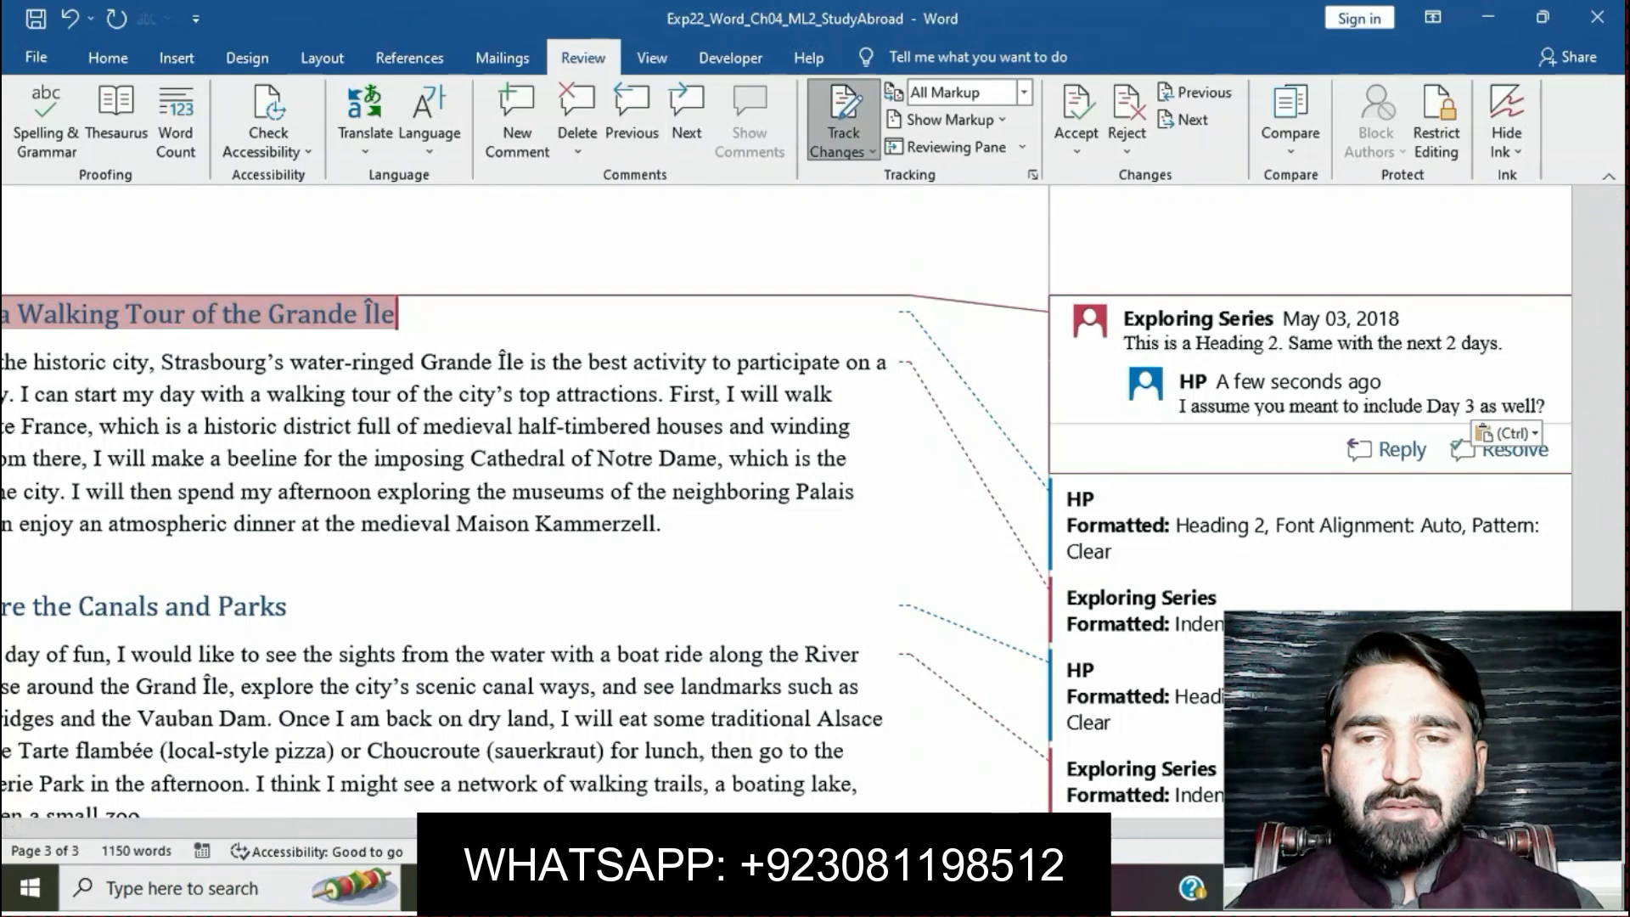
Step: Return to the instructions document and clear the text selection by placing the cursor in the last line of step 5
mouse_move(727, 888)
click(590, 751)
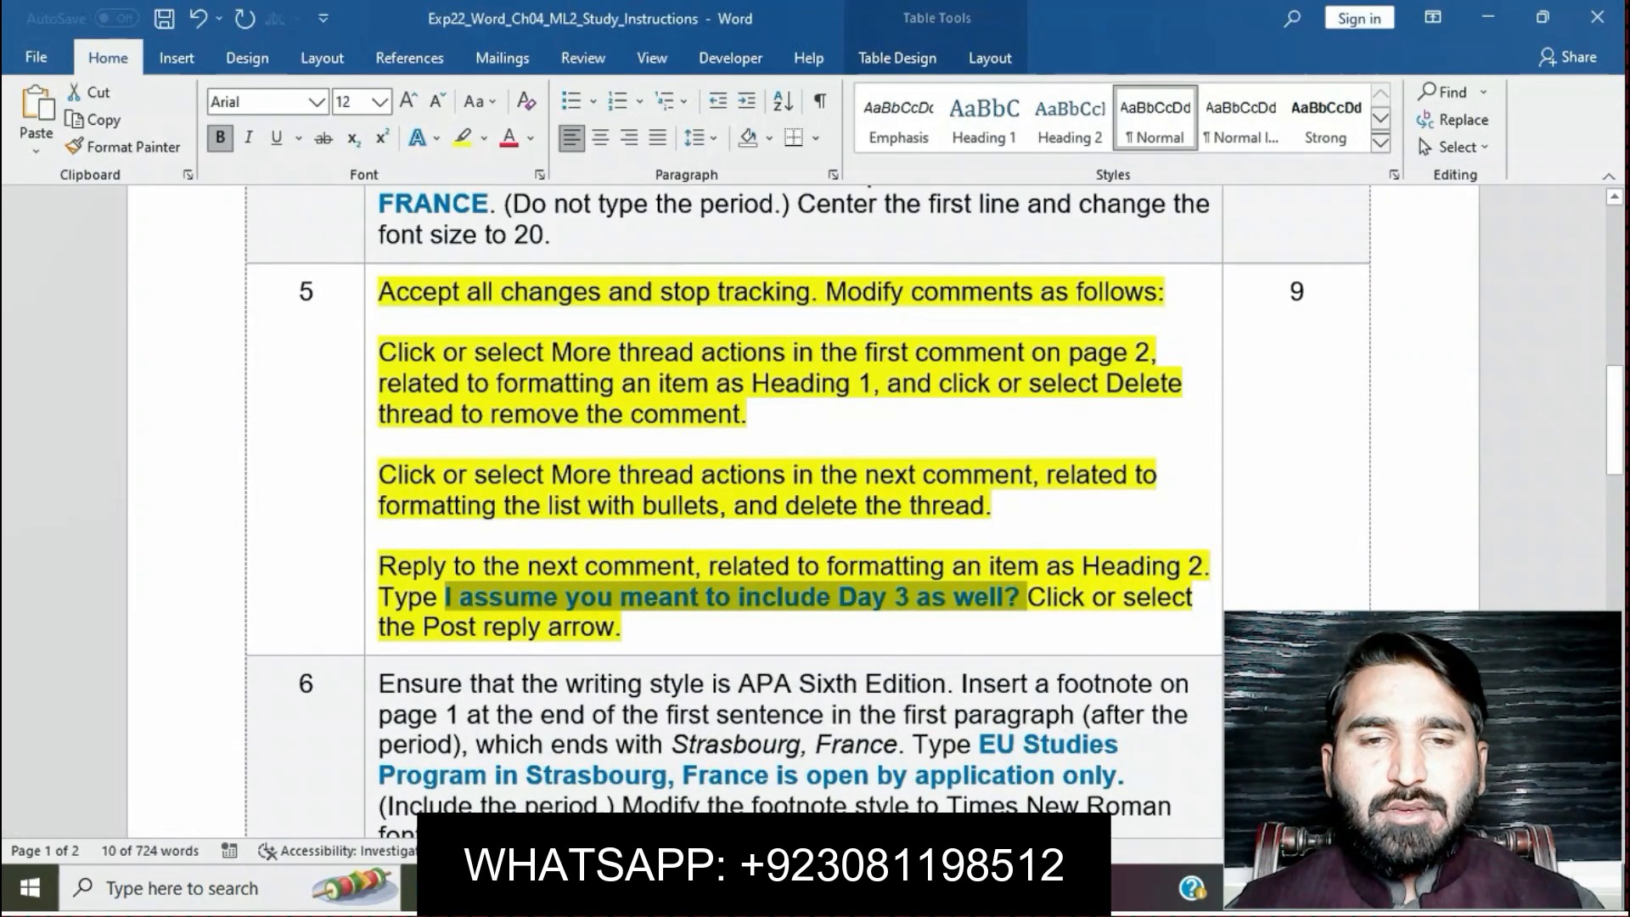
click(494, 627)
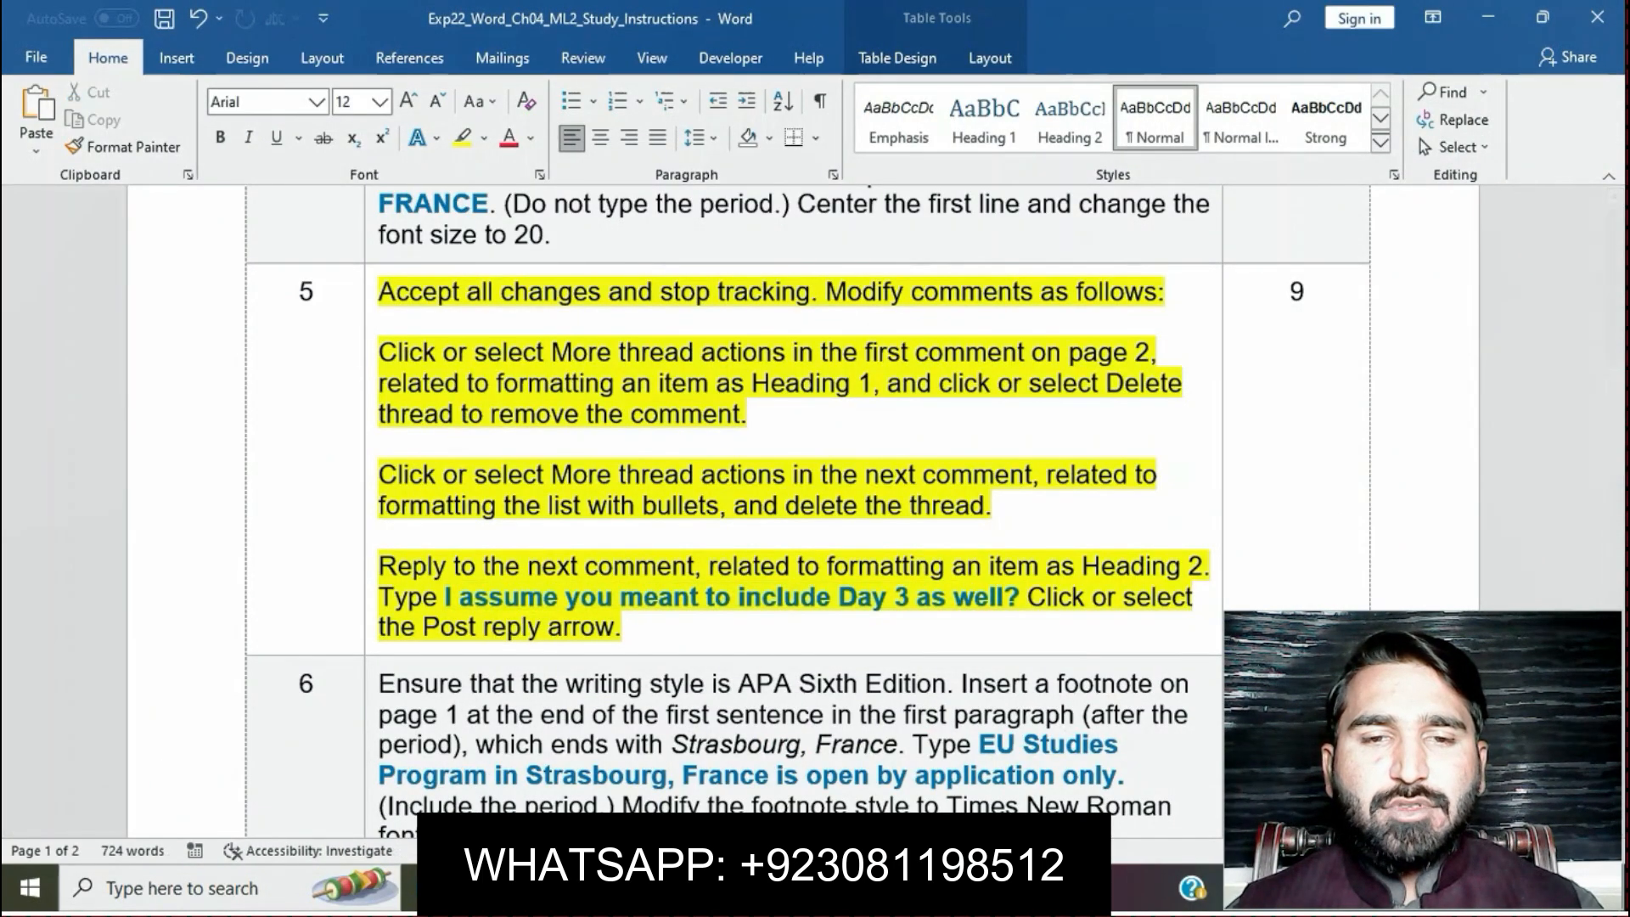
Step: Switch to the StudyAbroad document, resolve the Heading 2 comment thread, then accept all changes and stop tracking
mouse_move(728, 888)
click(849, 768)
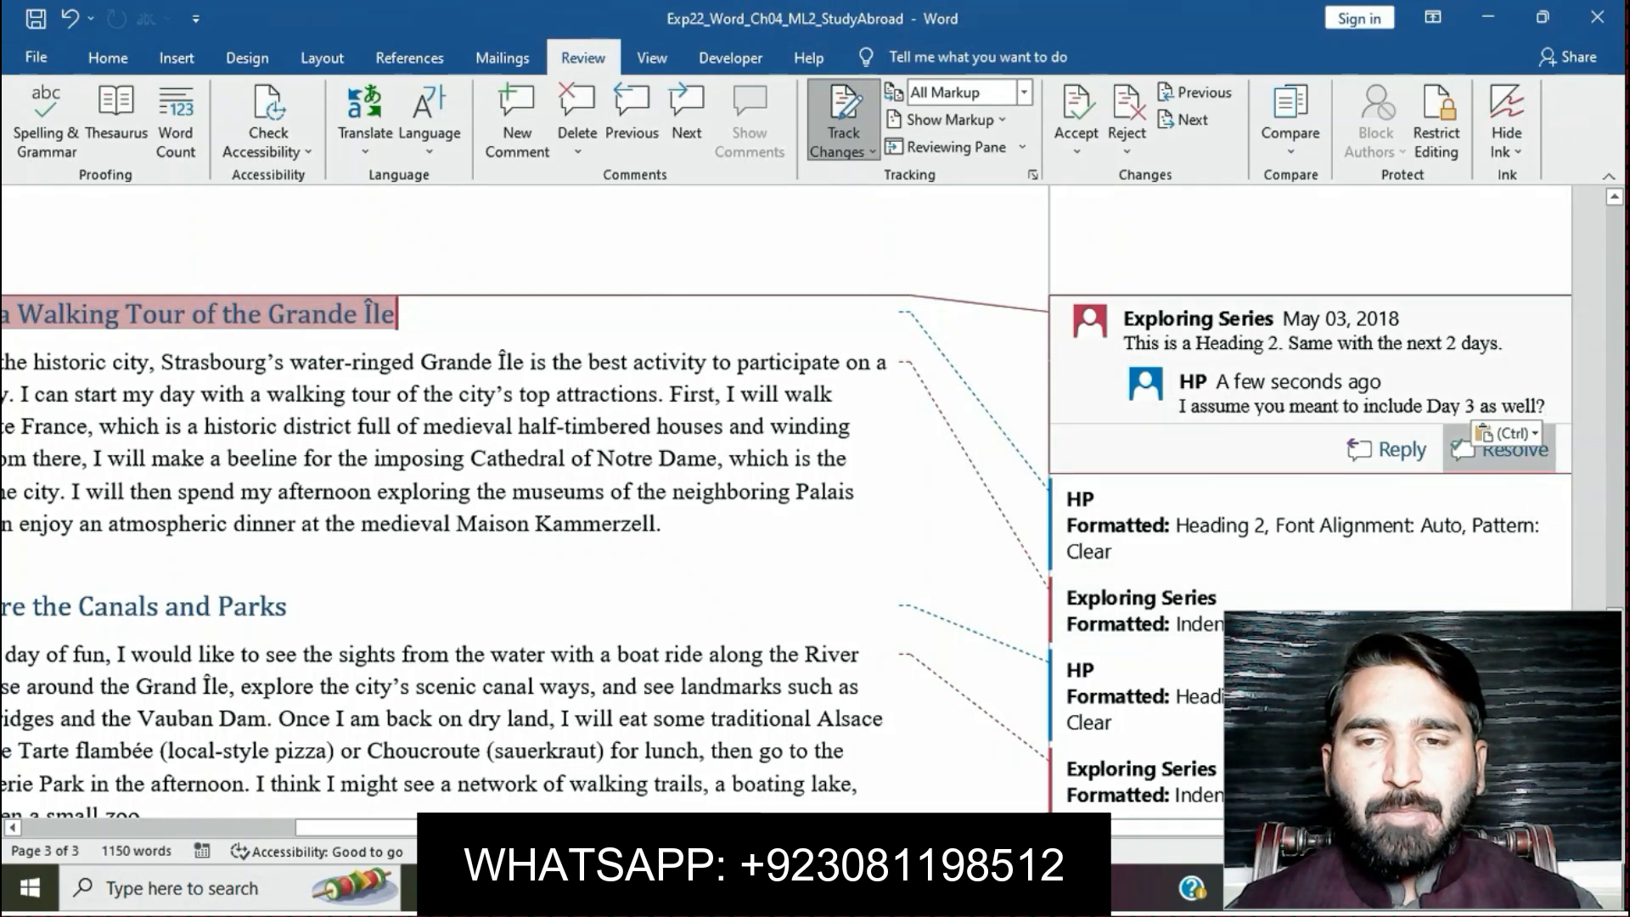
click(1515, 449)
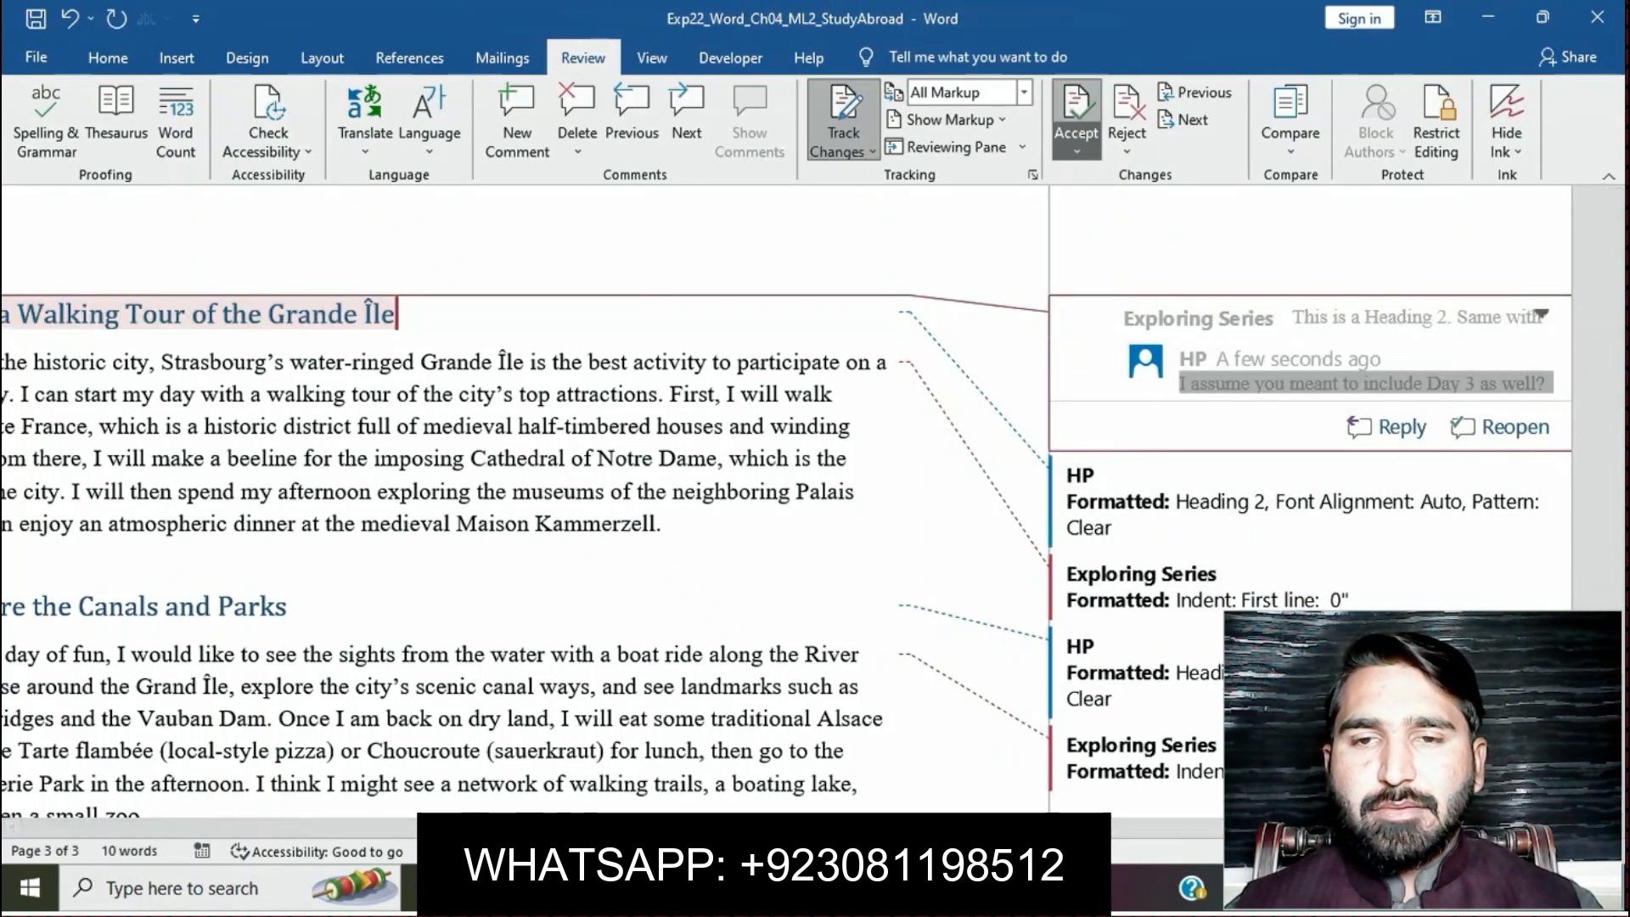
click(1077, 152)
click(1138, 262)
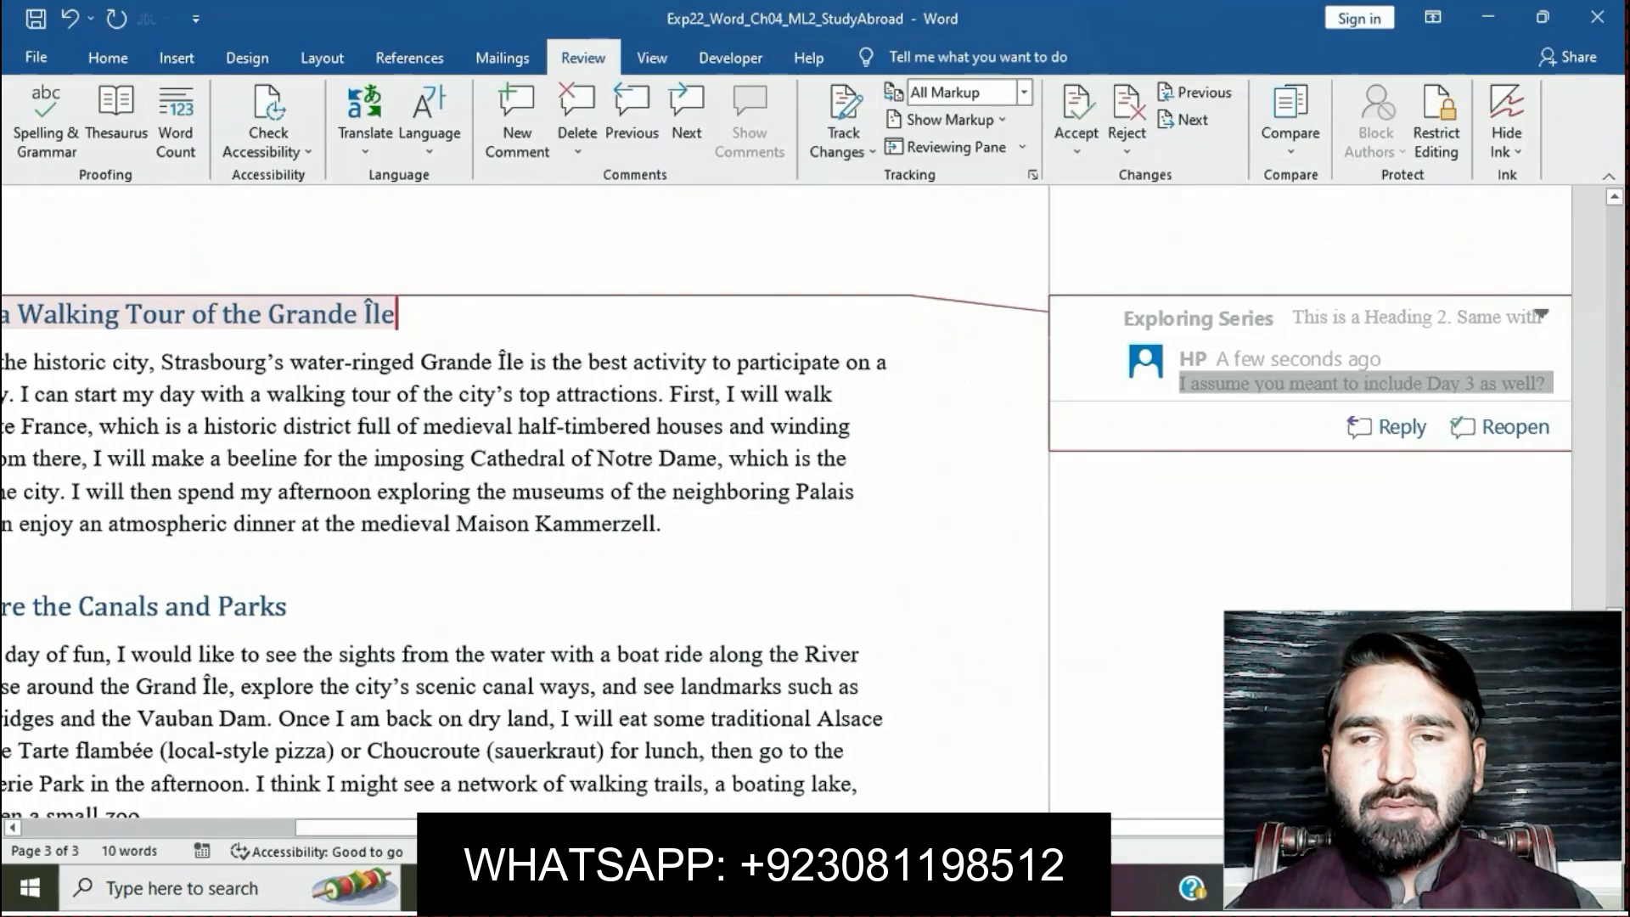
Step: Examine the document from the STUDY ABROAD IN FRANCE title to THREE DAYS IN STRASBOURG for remaining comments and tracked changes
scroll(526, 501, up, 10)
scroll(527, 501, up, 15)
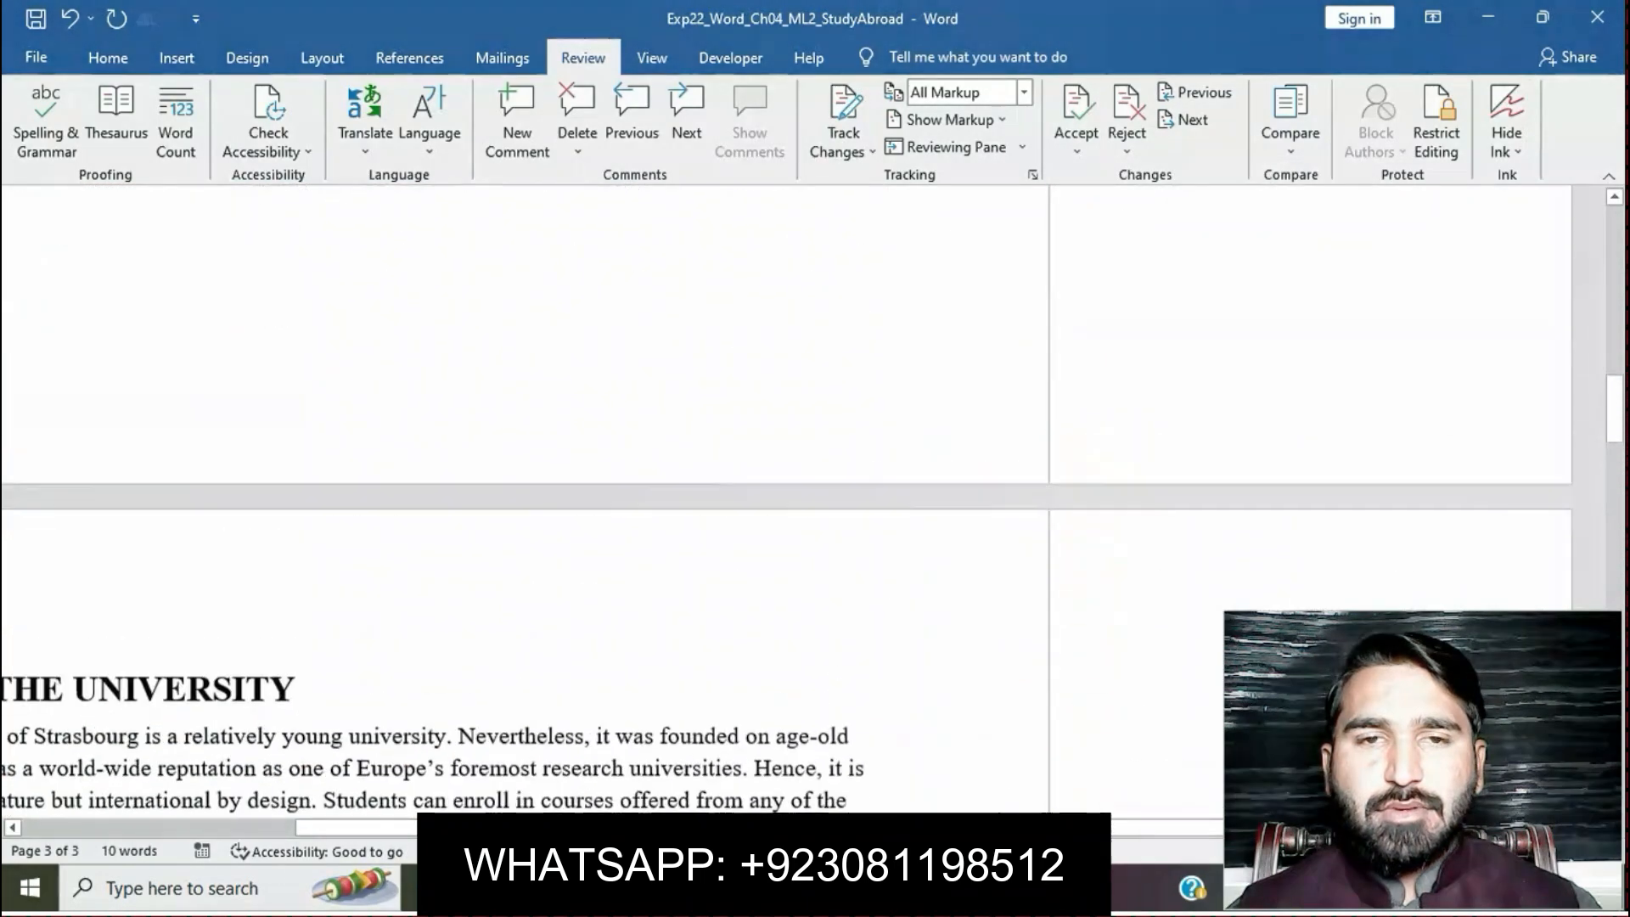
scroll(526, 501, left, 4)
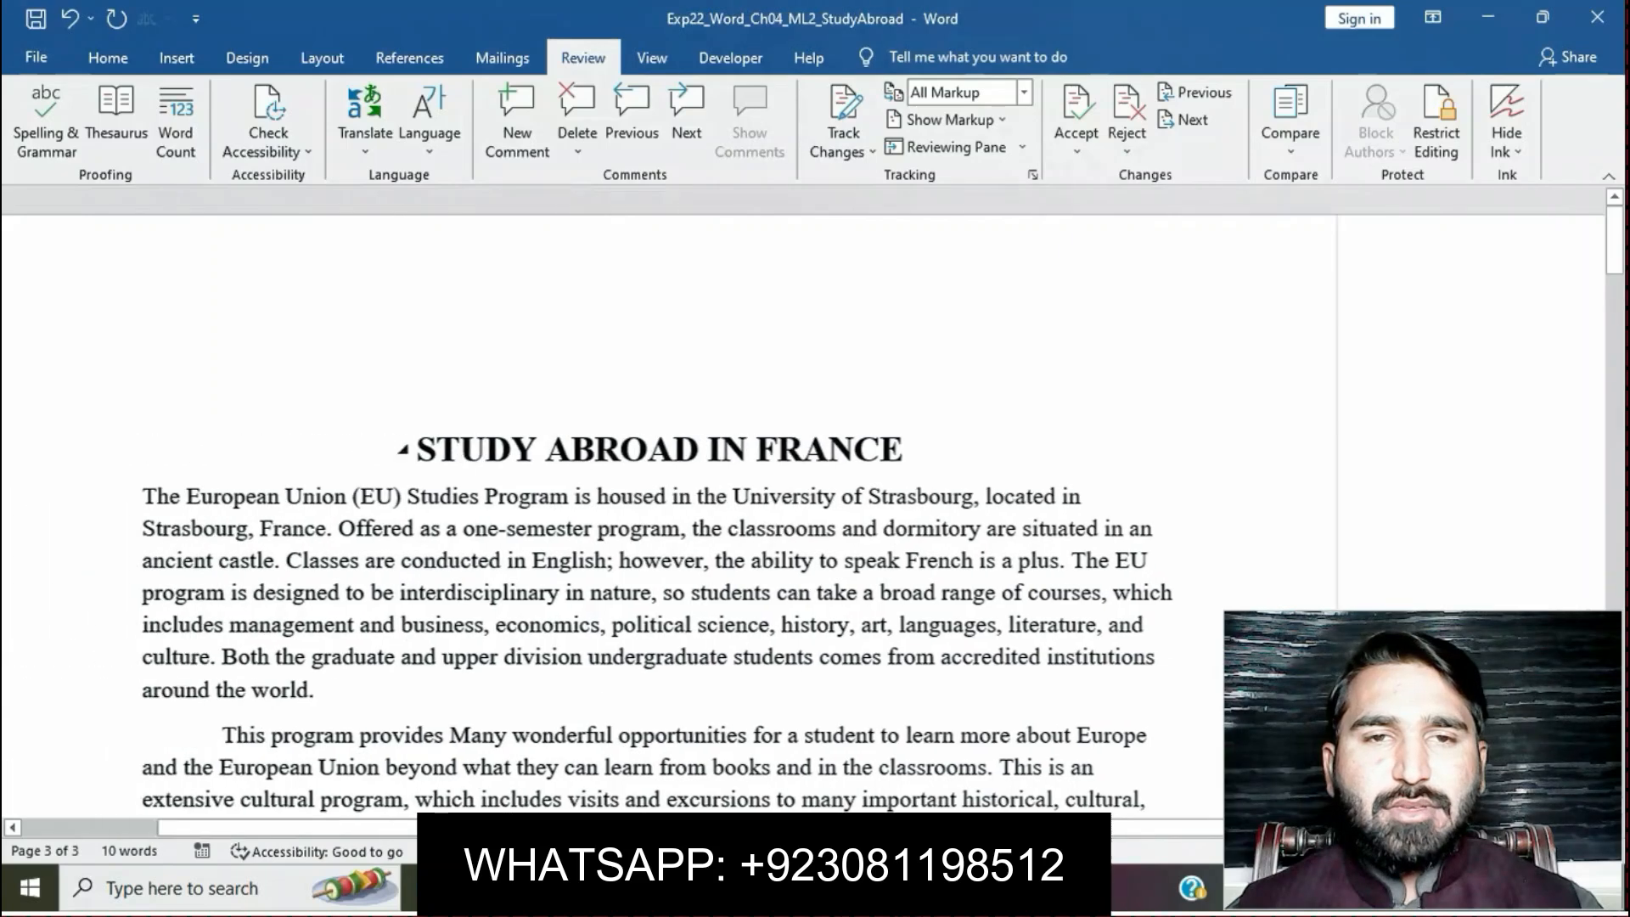
scroll(527, 501, down, 5)
scroll(527, 501, down, 10)
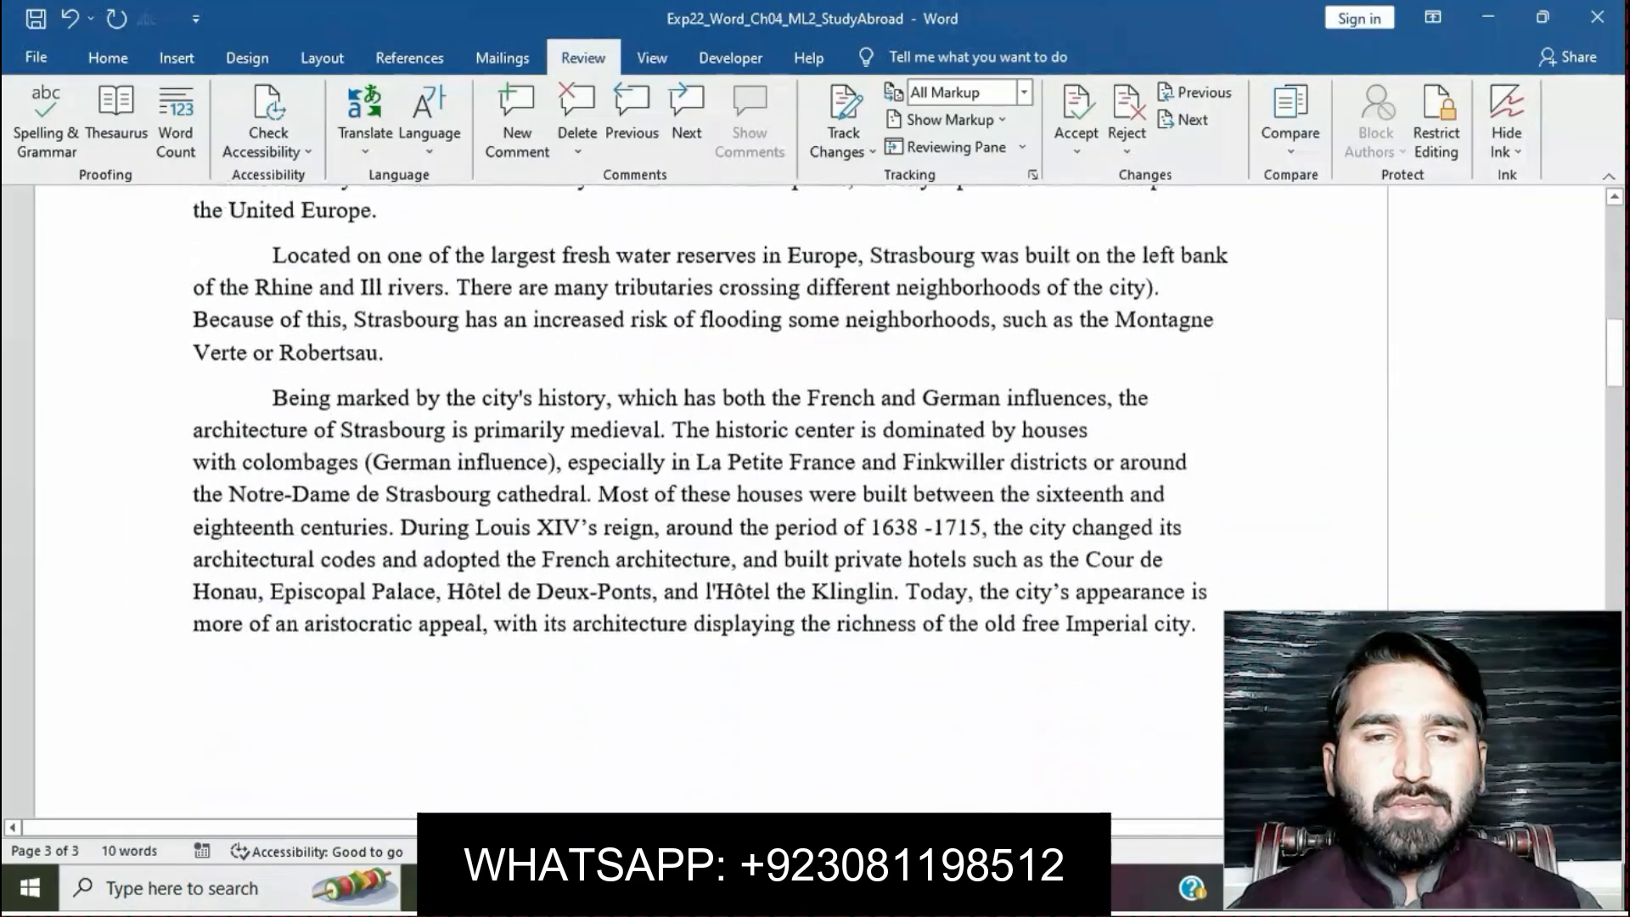
scroll(526, 501, right, 3)
scroll(527, 501, right, 1)
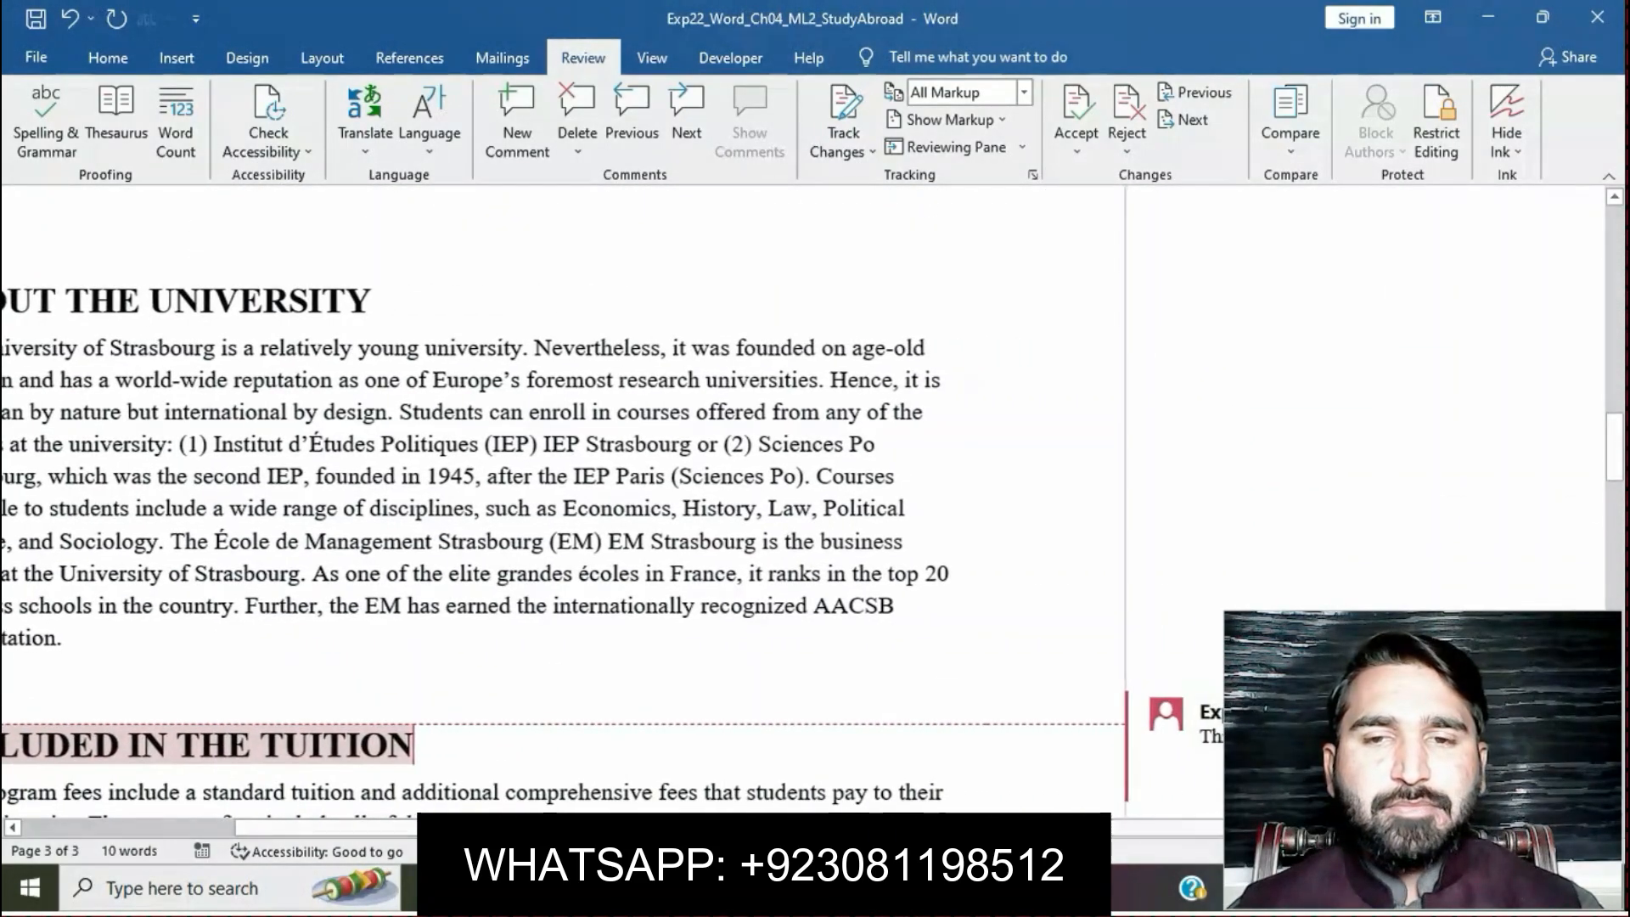
scroll(526, 501, right, 2)
scroll(526, 501, right, 1)
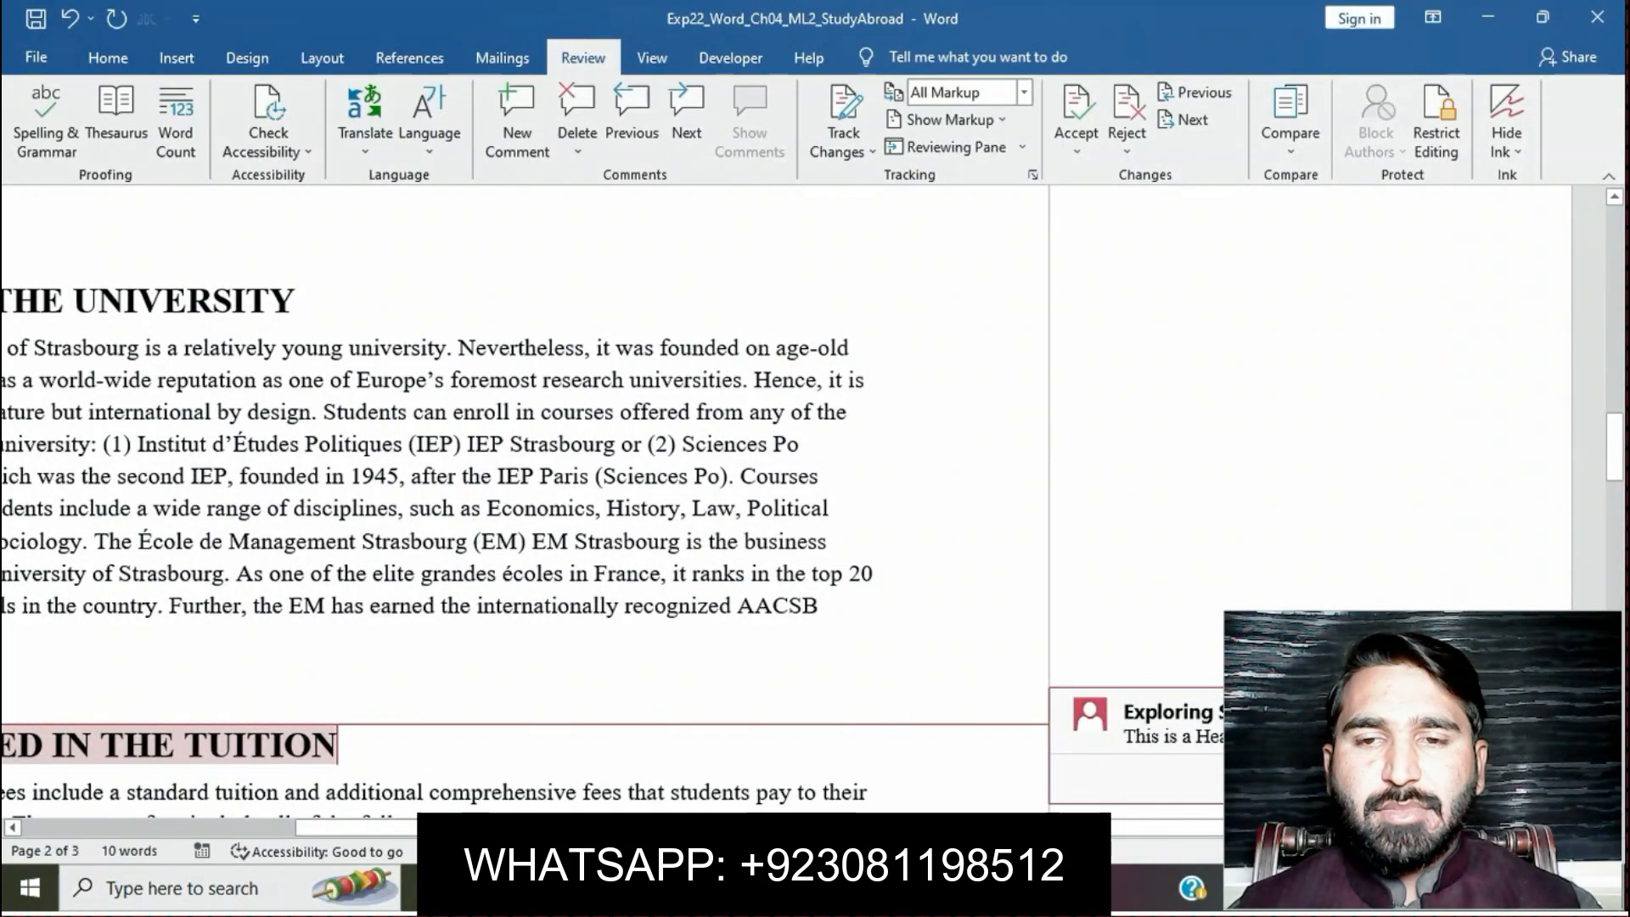
scroll(527, 501, left, 5)
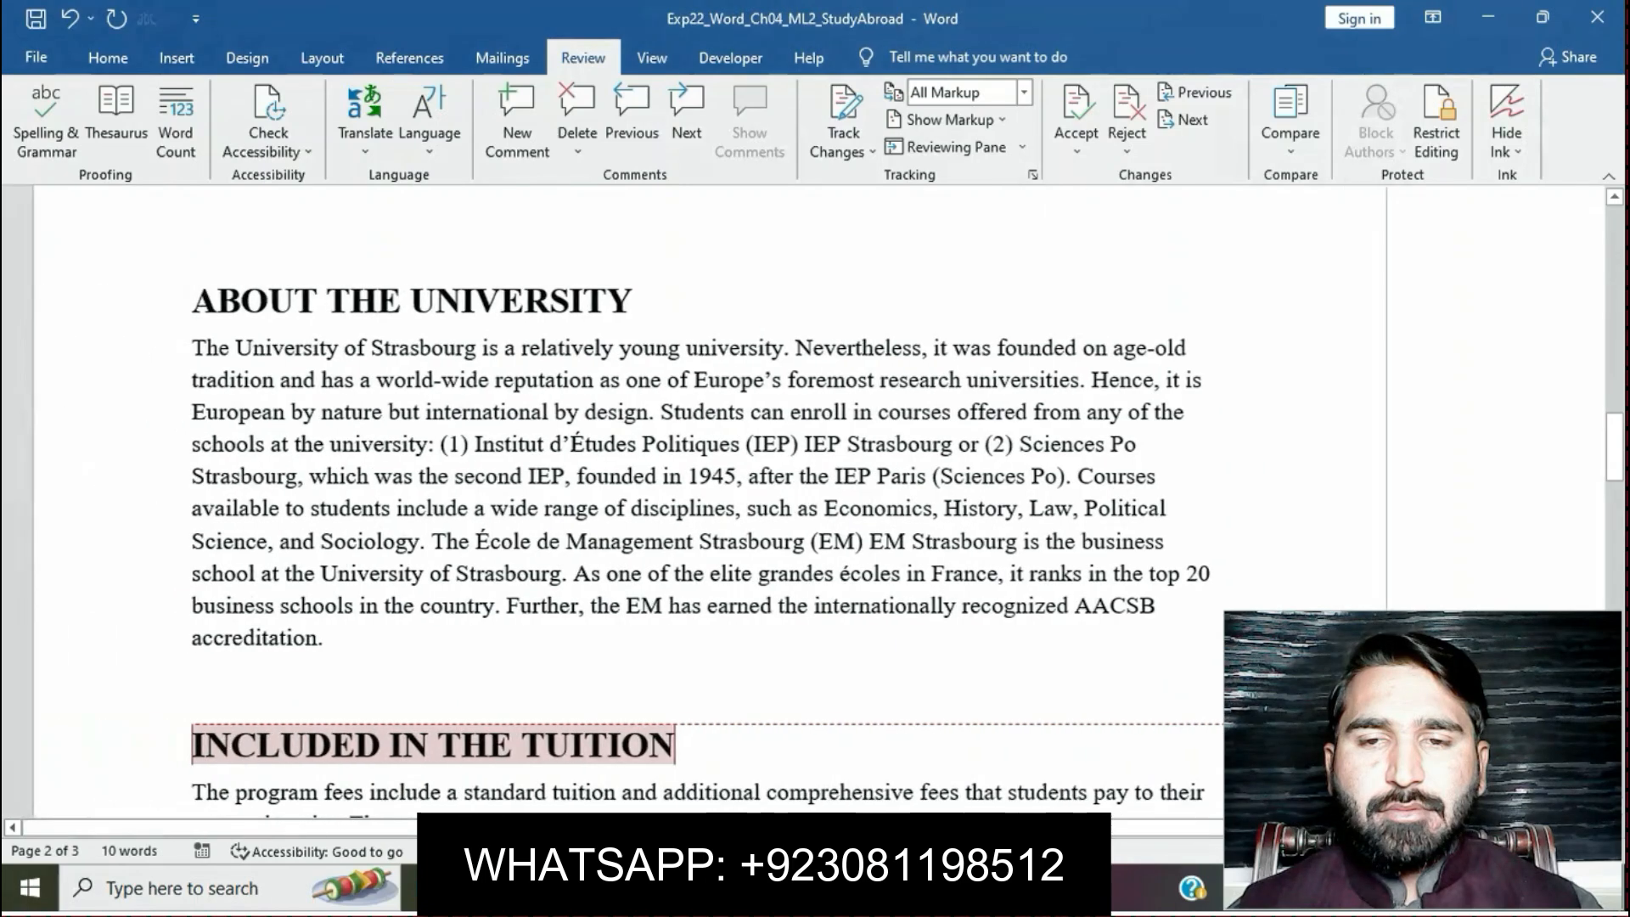
scroll(526, 501, down, 4)
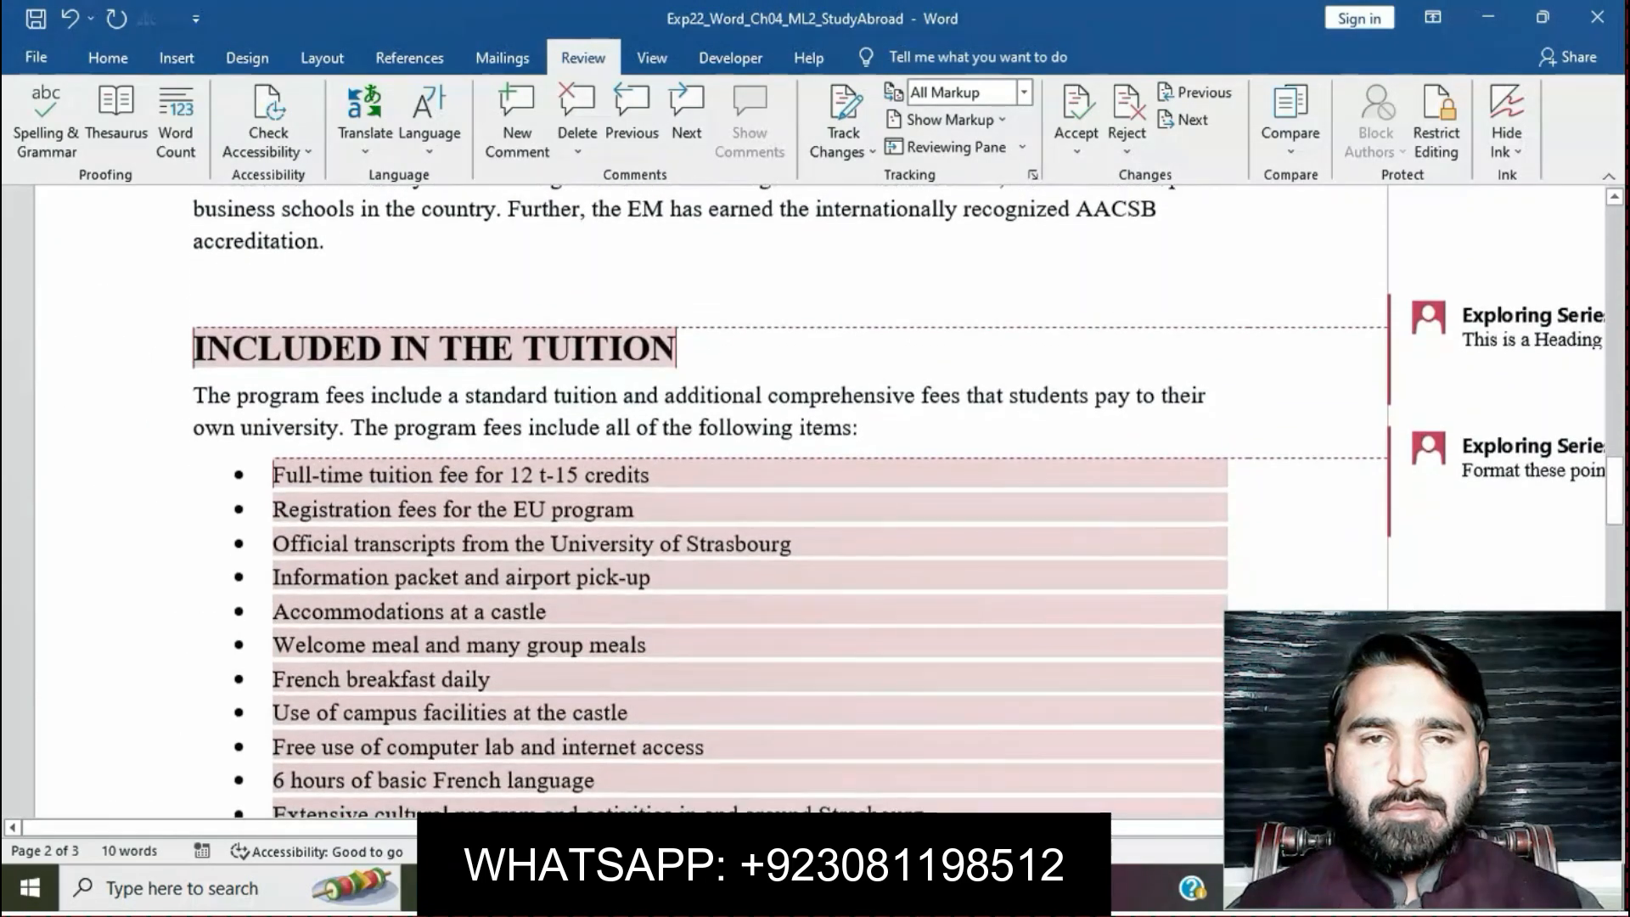
scroll(704, 501, down, 5)
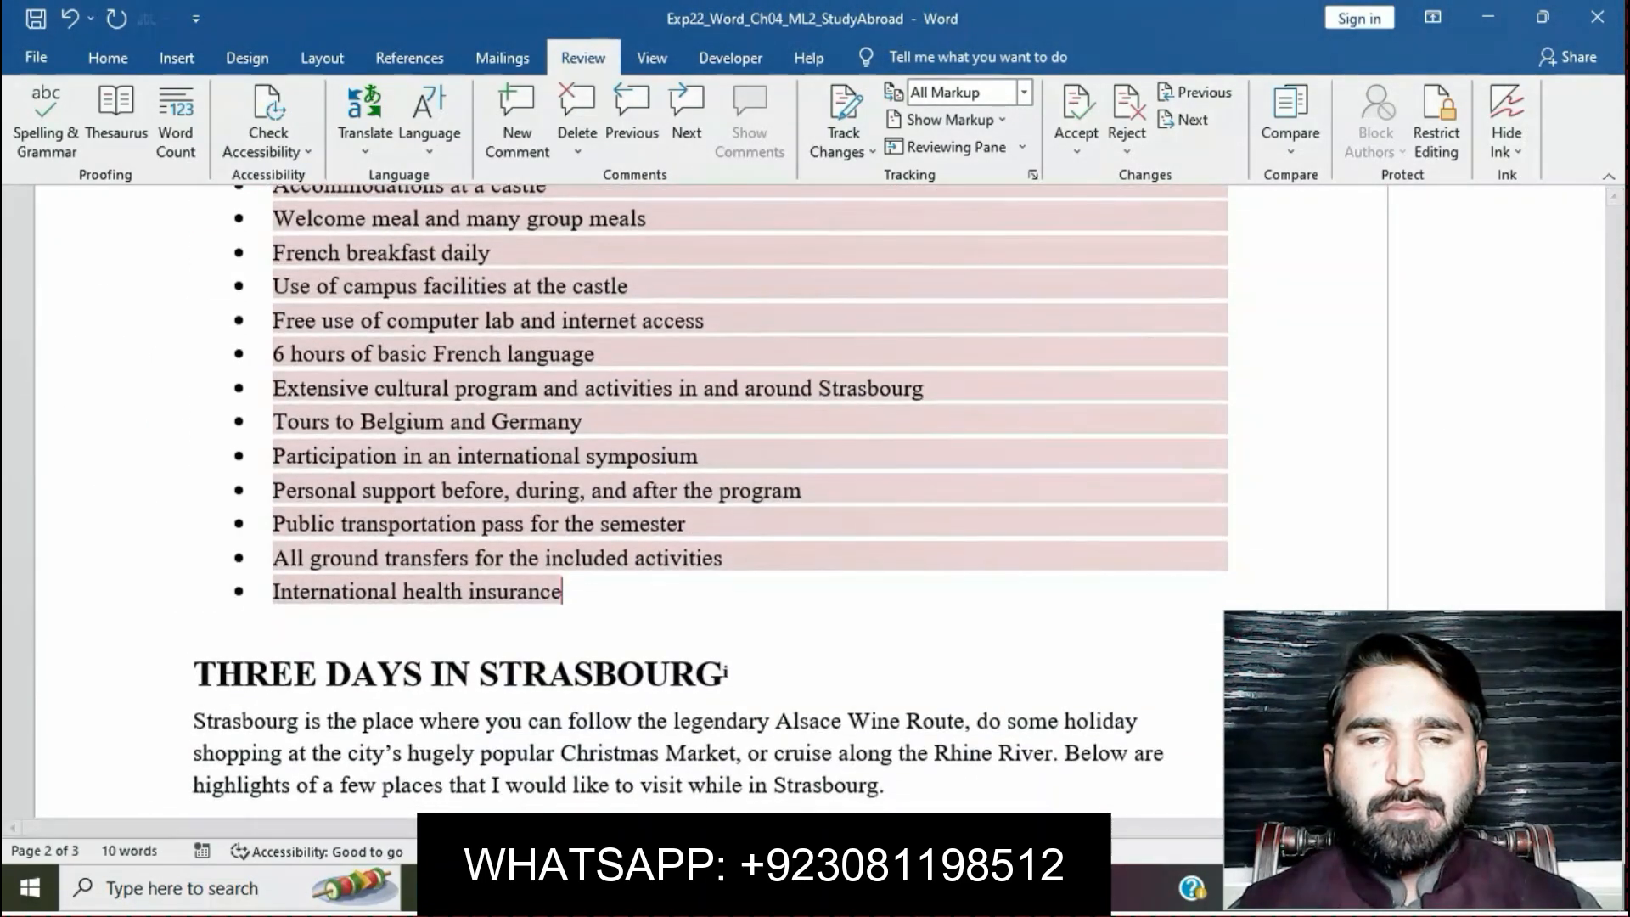
Step: Switch to the instructions document, remove the yellow highlight from the step 5 text and highlight the step 6 text in yellow
click(726, 888)
click(597, 769)
click(1018, 597)
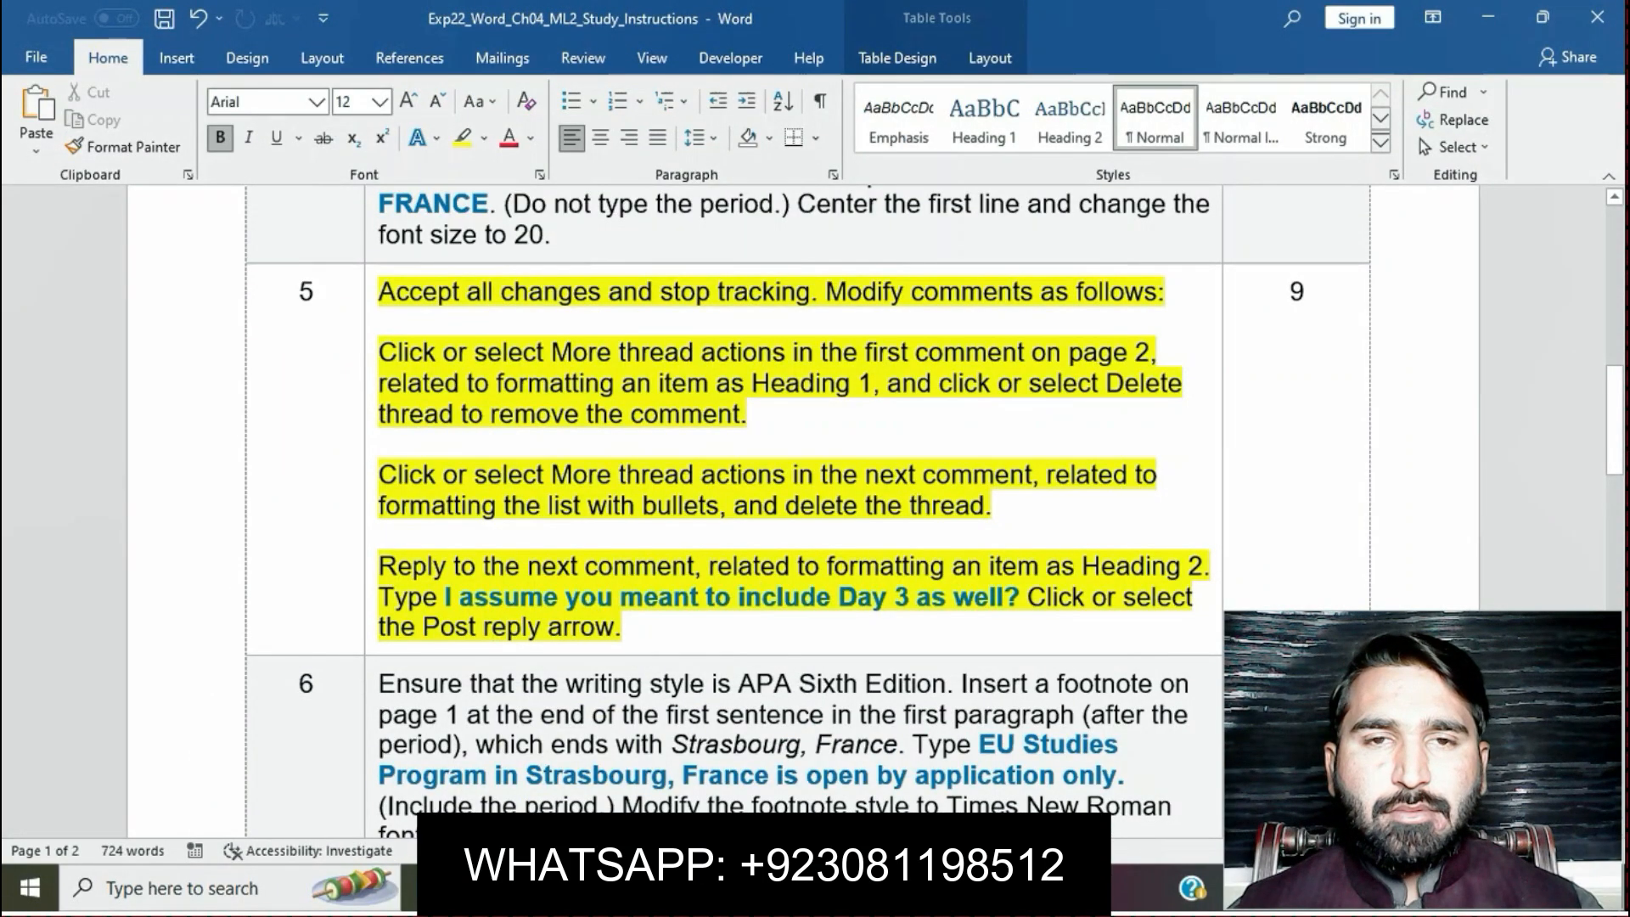
click(371, 295)
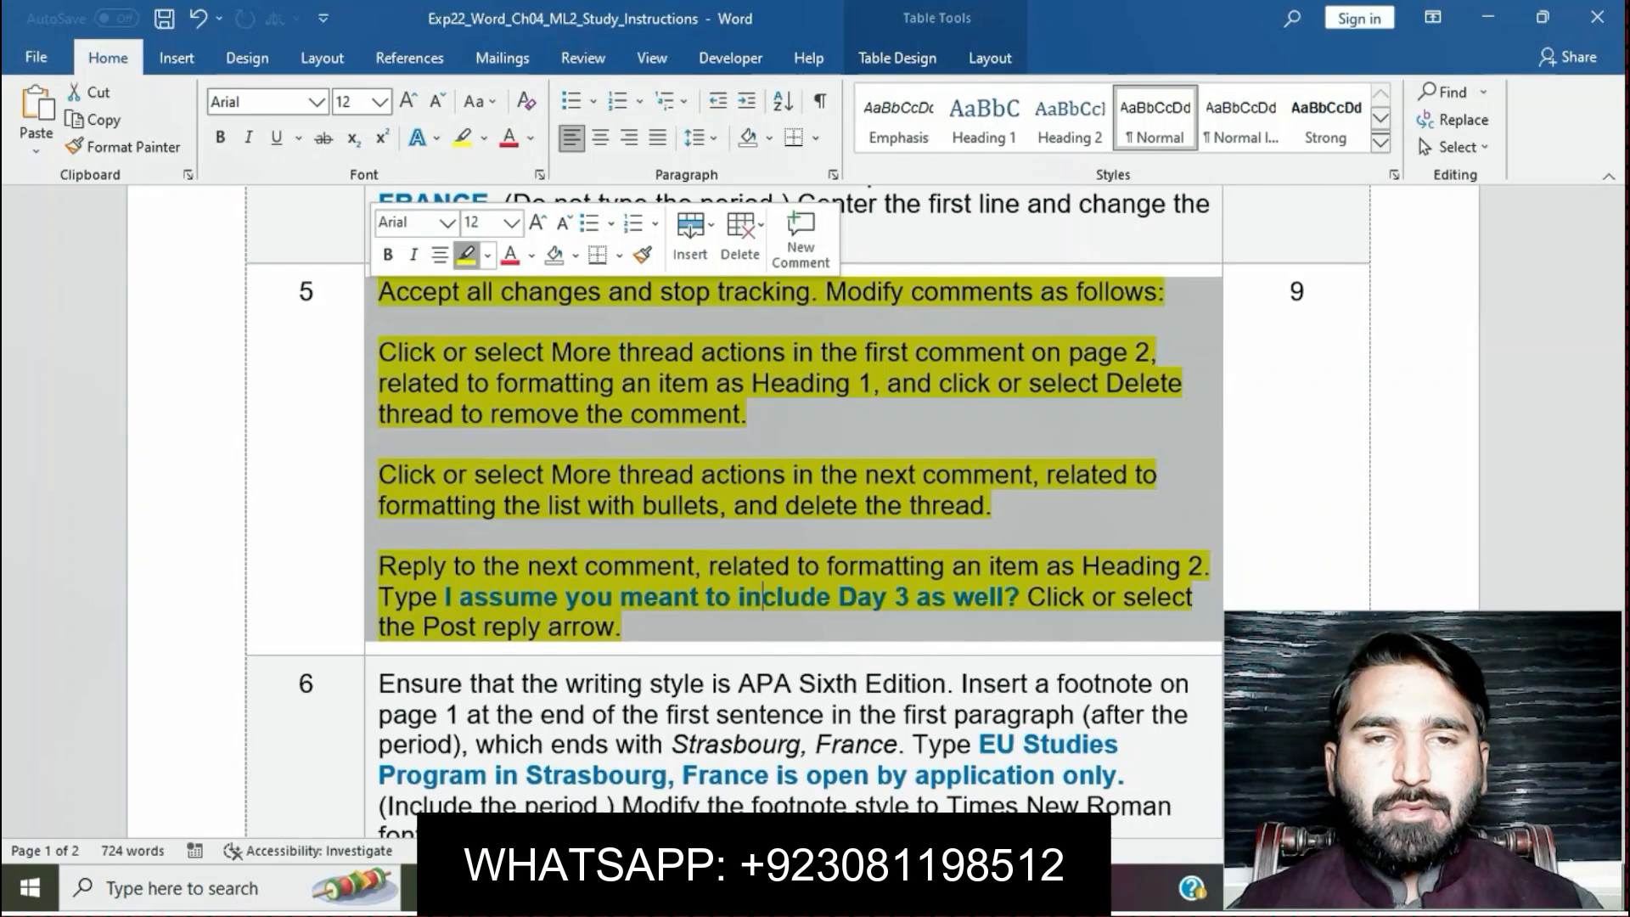
click(625, 628)
scroll(625, 629, down, 5)
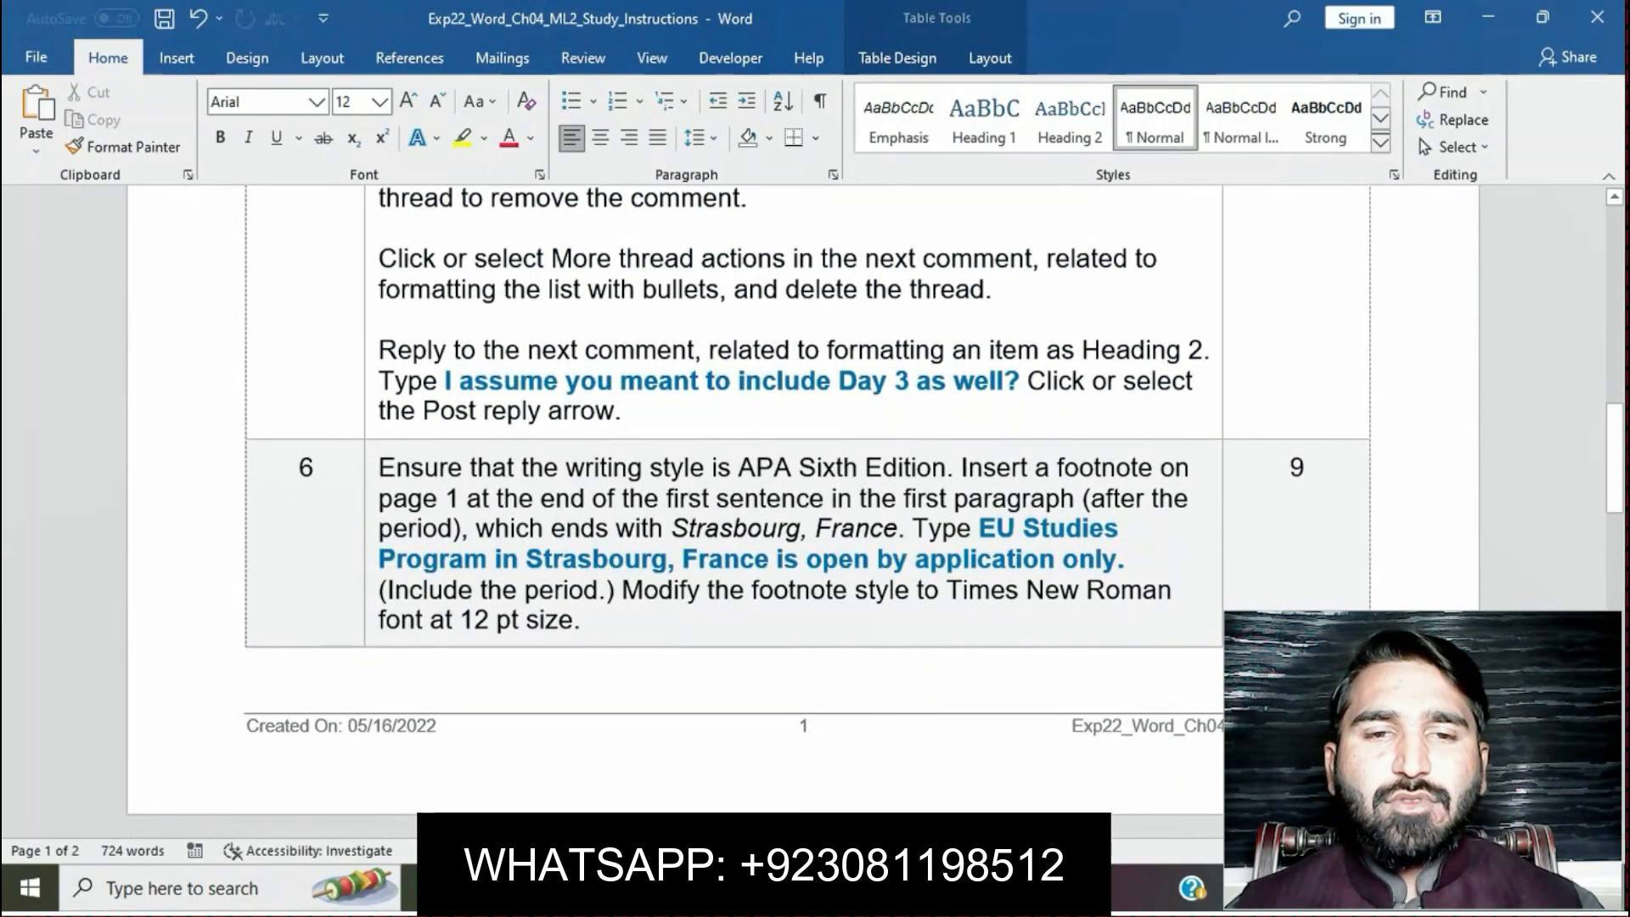
click(371, 475)
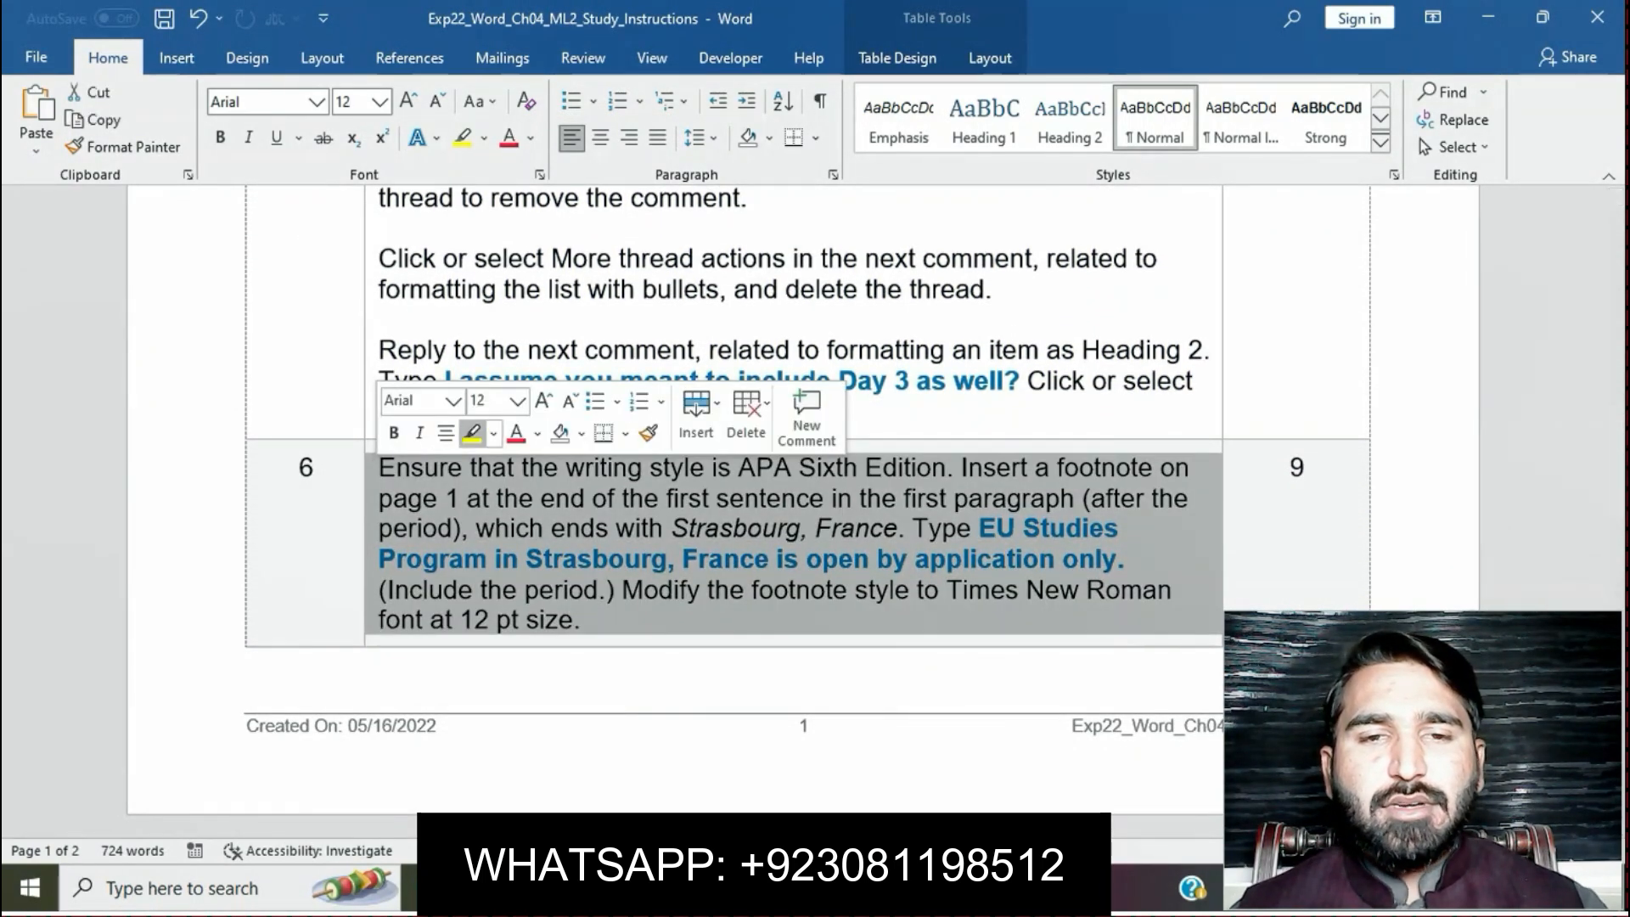
click(468, 433)
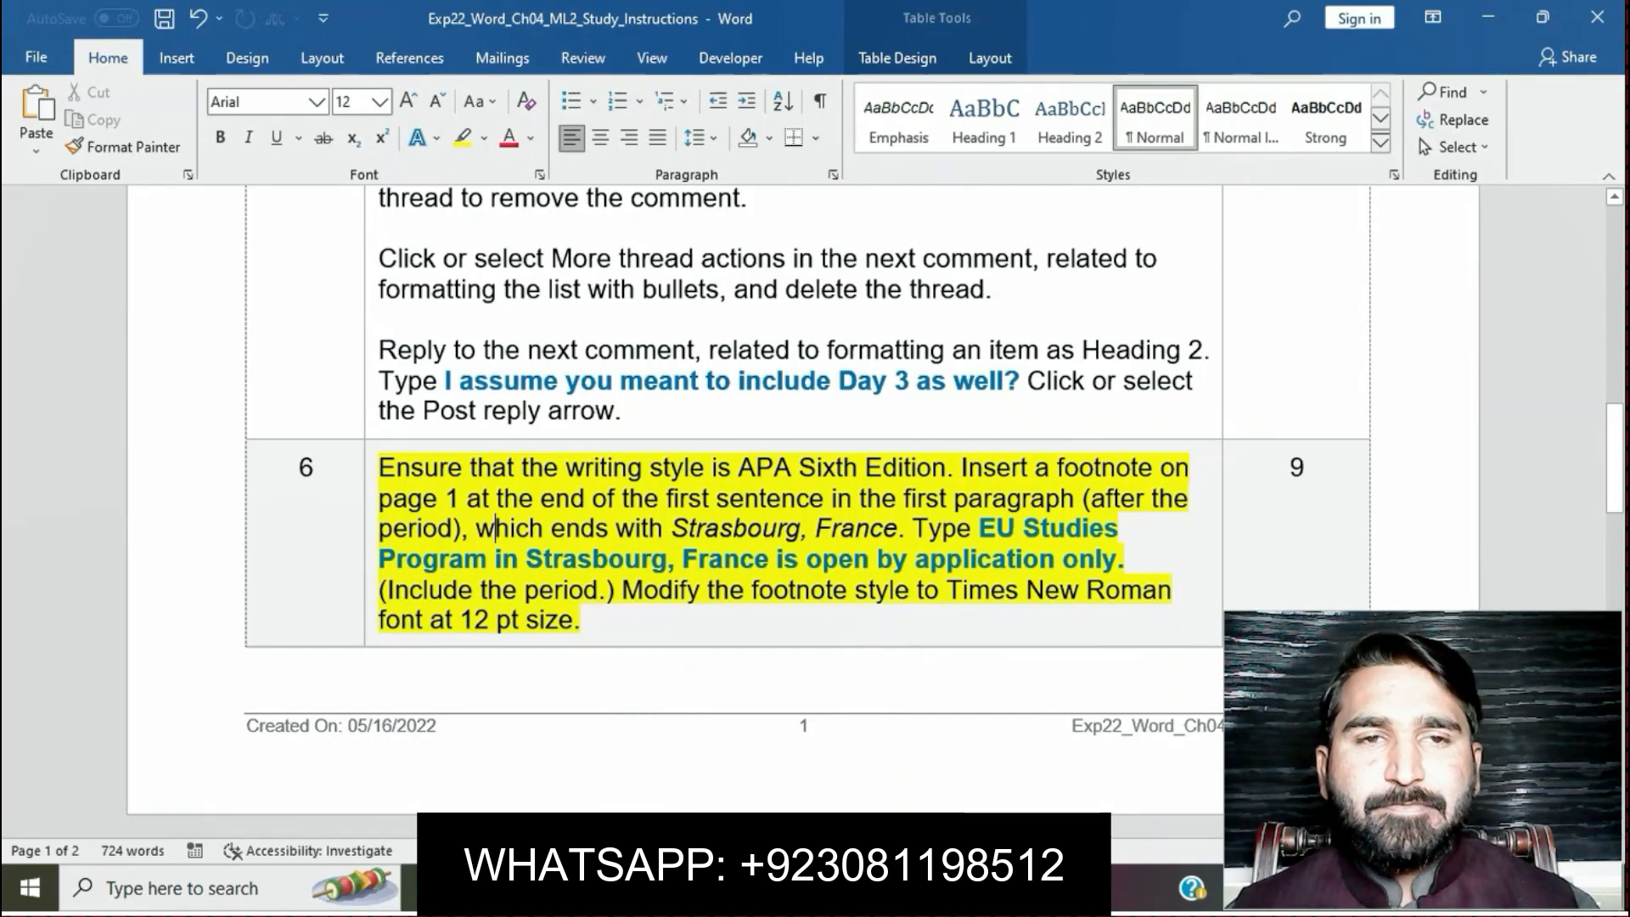
Step: Select the step 6 writing-style sentence, then switch to the StudyAbroad document and set its citation style to APA Sixth Edition
drag(380, 468, 946, 468)
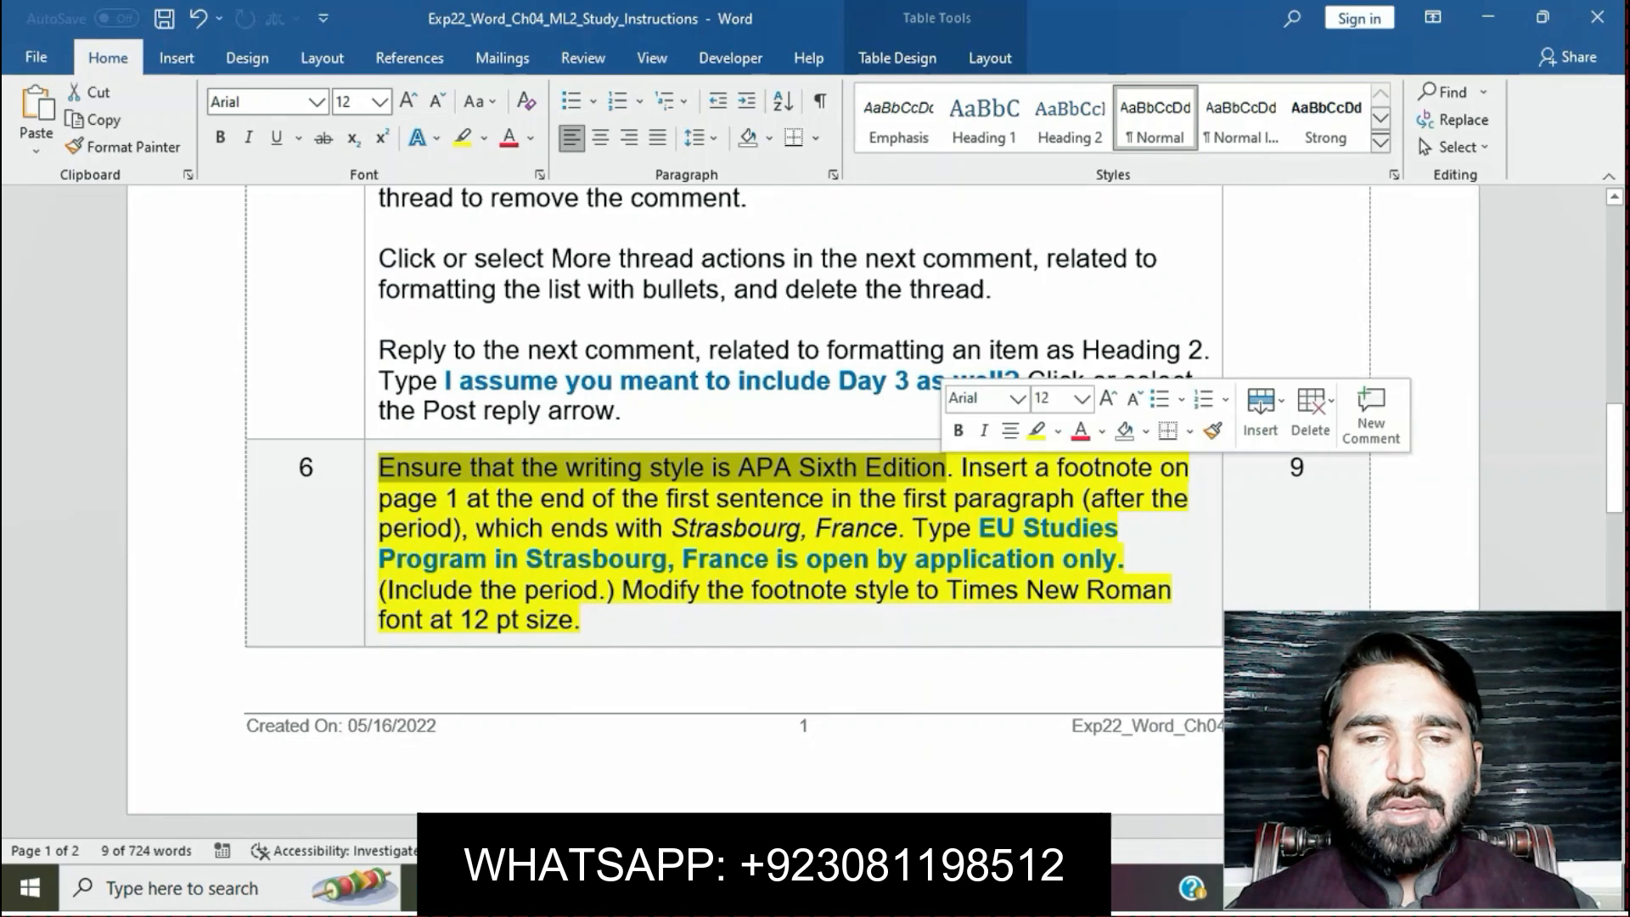
mouse_move(727, 888)
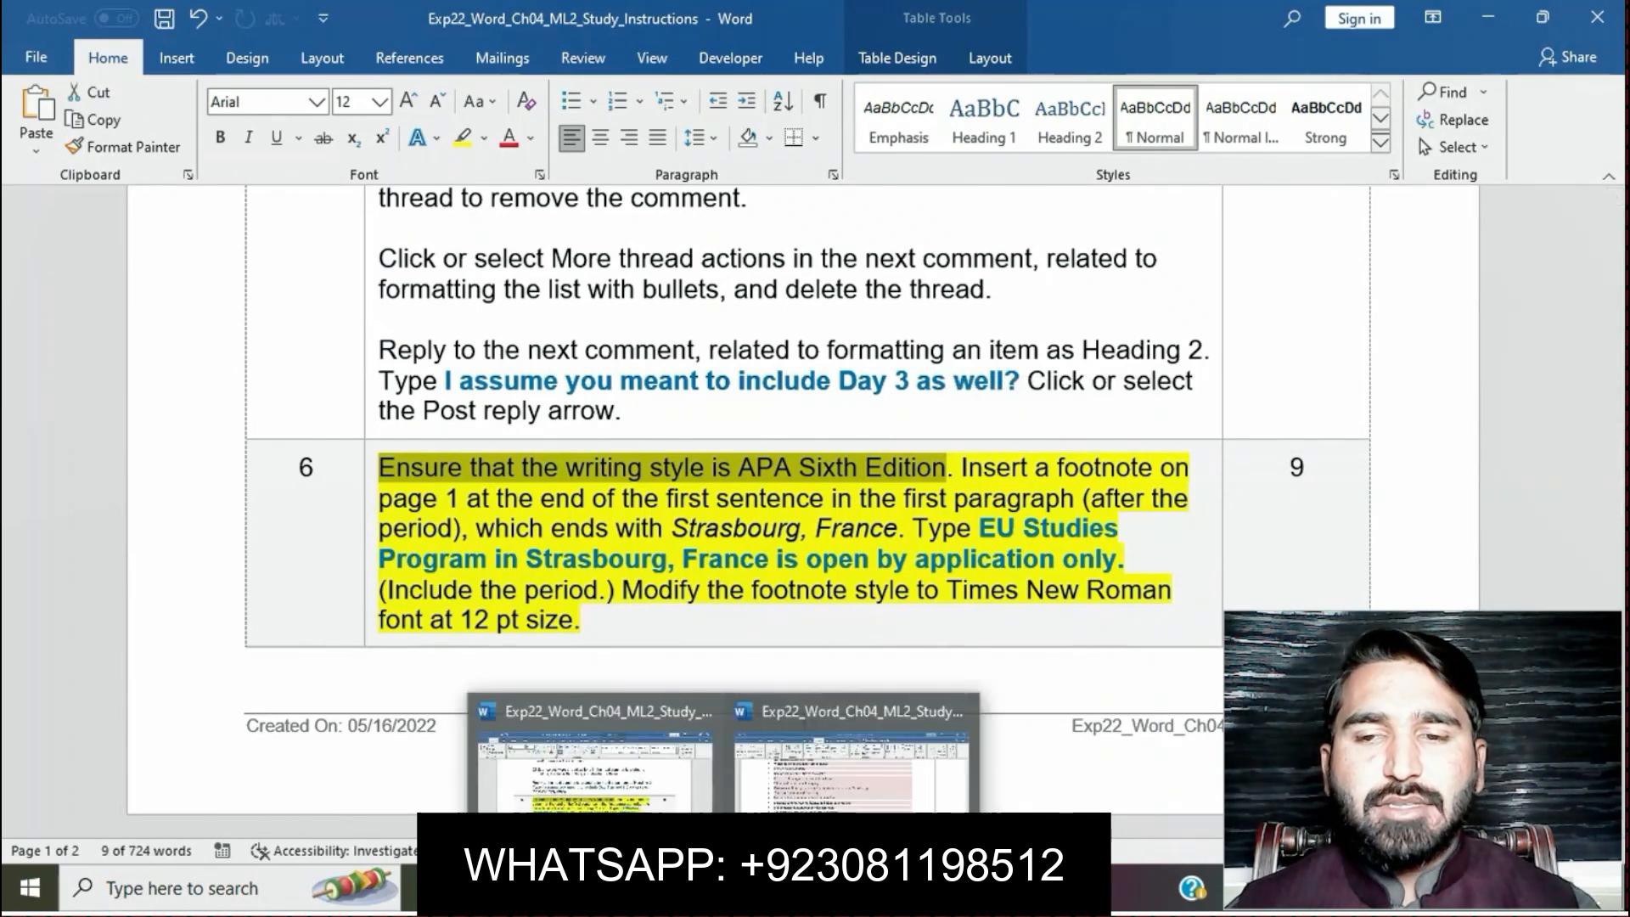
click(849, 758)
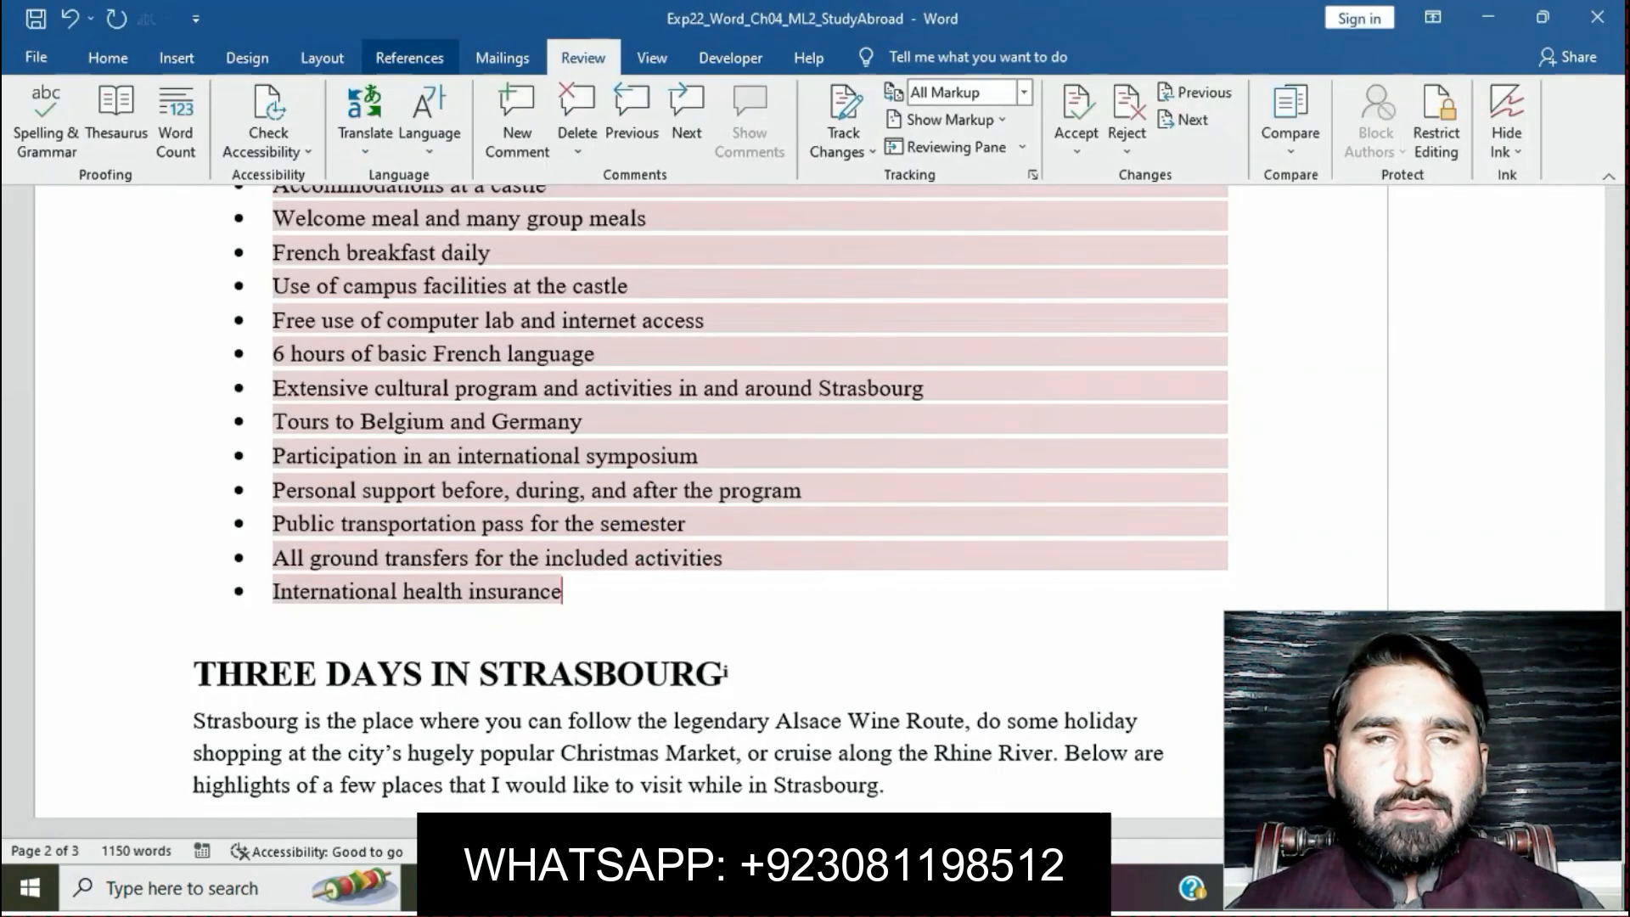
click(409, 58)
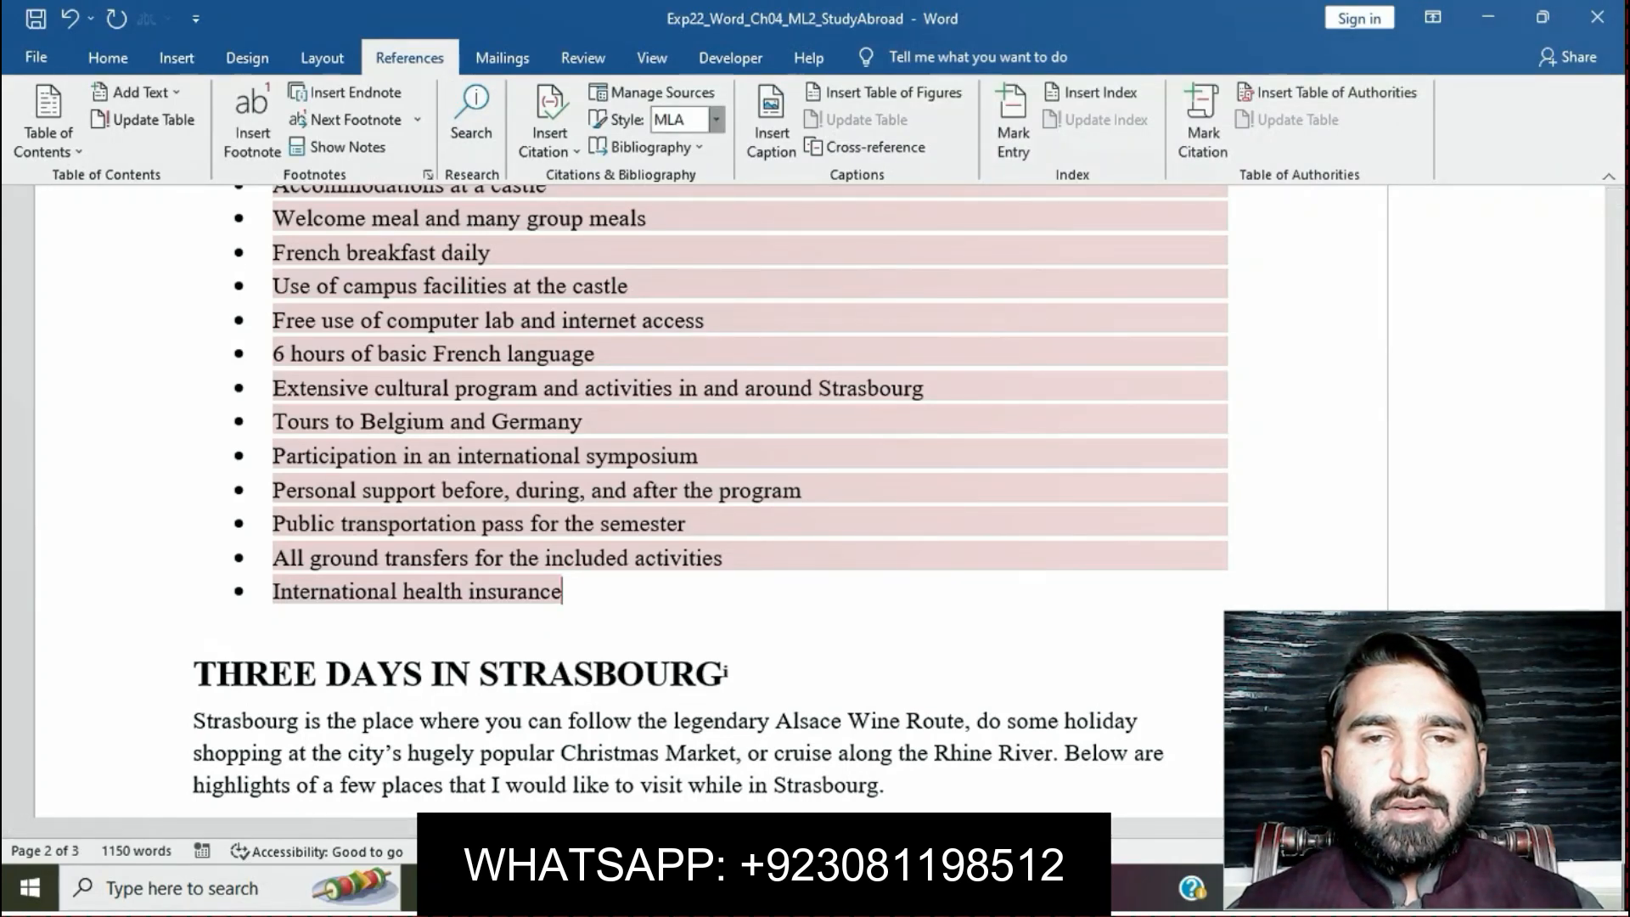
click(716, 119)
click(680, 156)
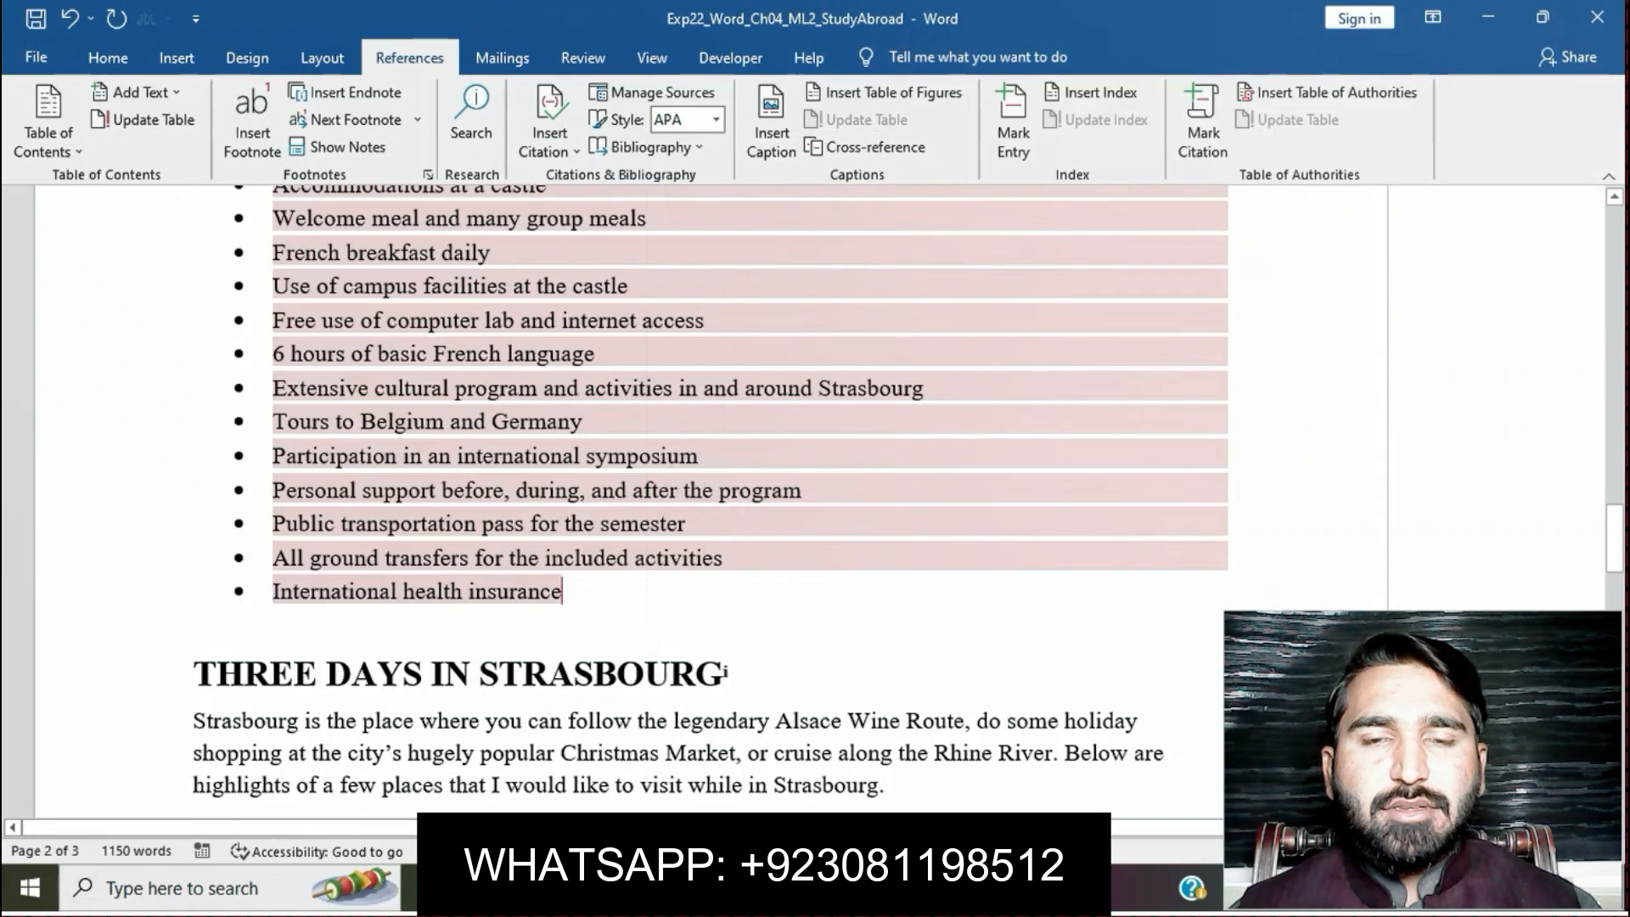
Step: Return to the instructions document and select the step 6 sentence about inserting a footnote on page 1
mouse_move(726, 888)
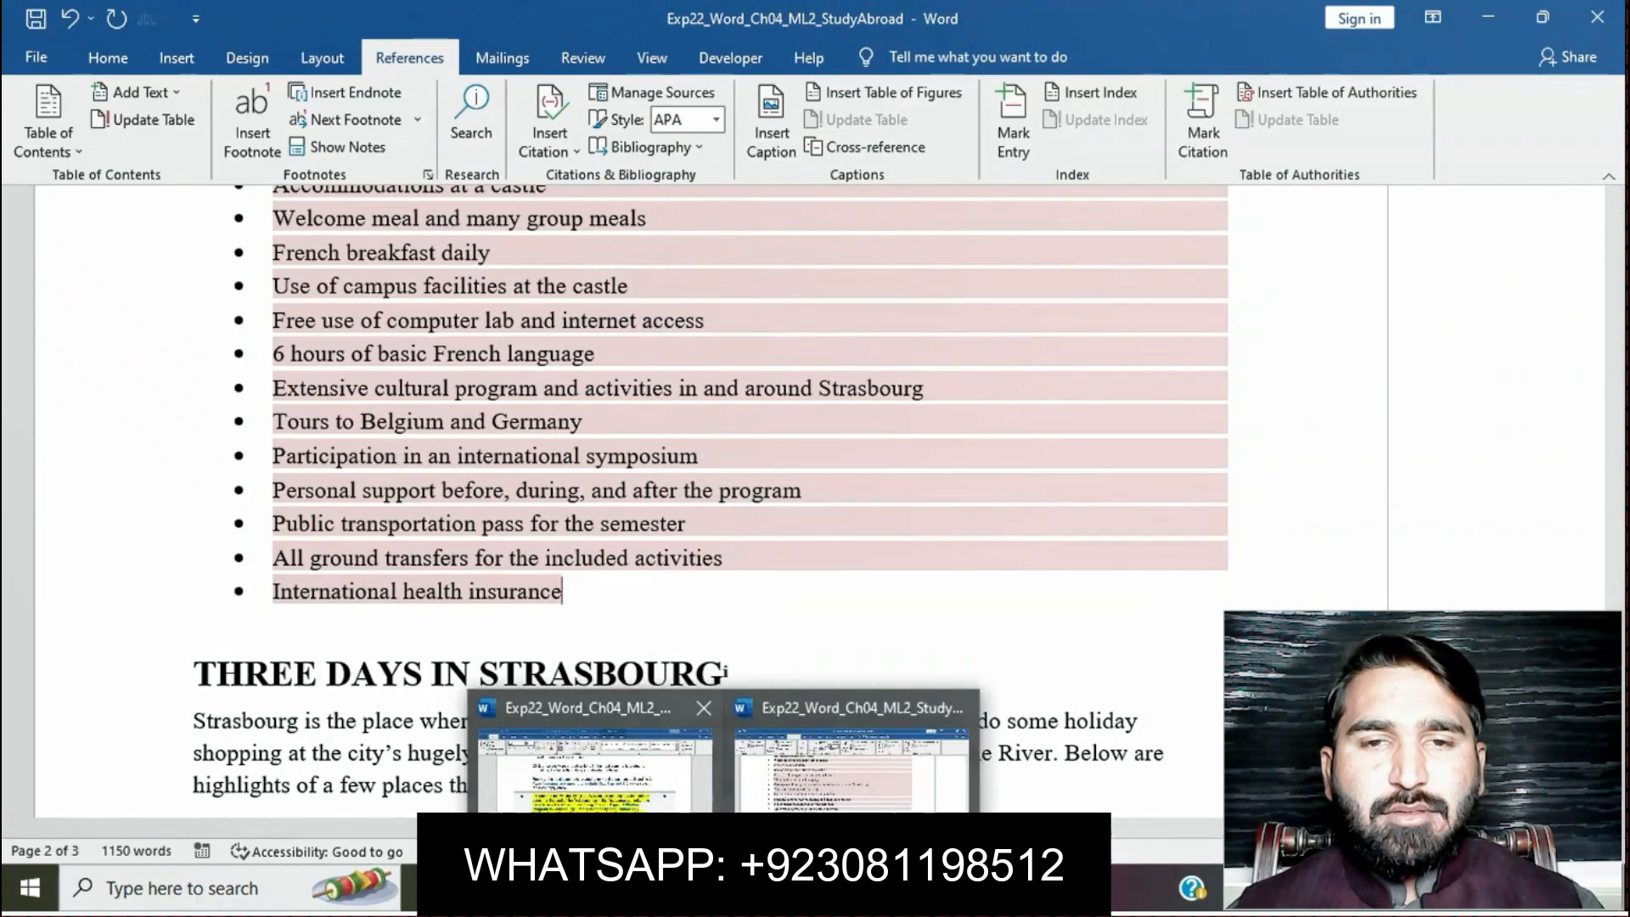
click(597, 764)
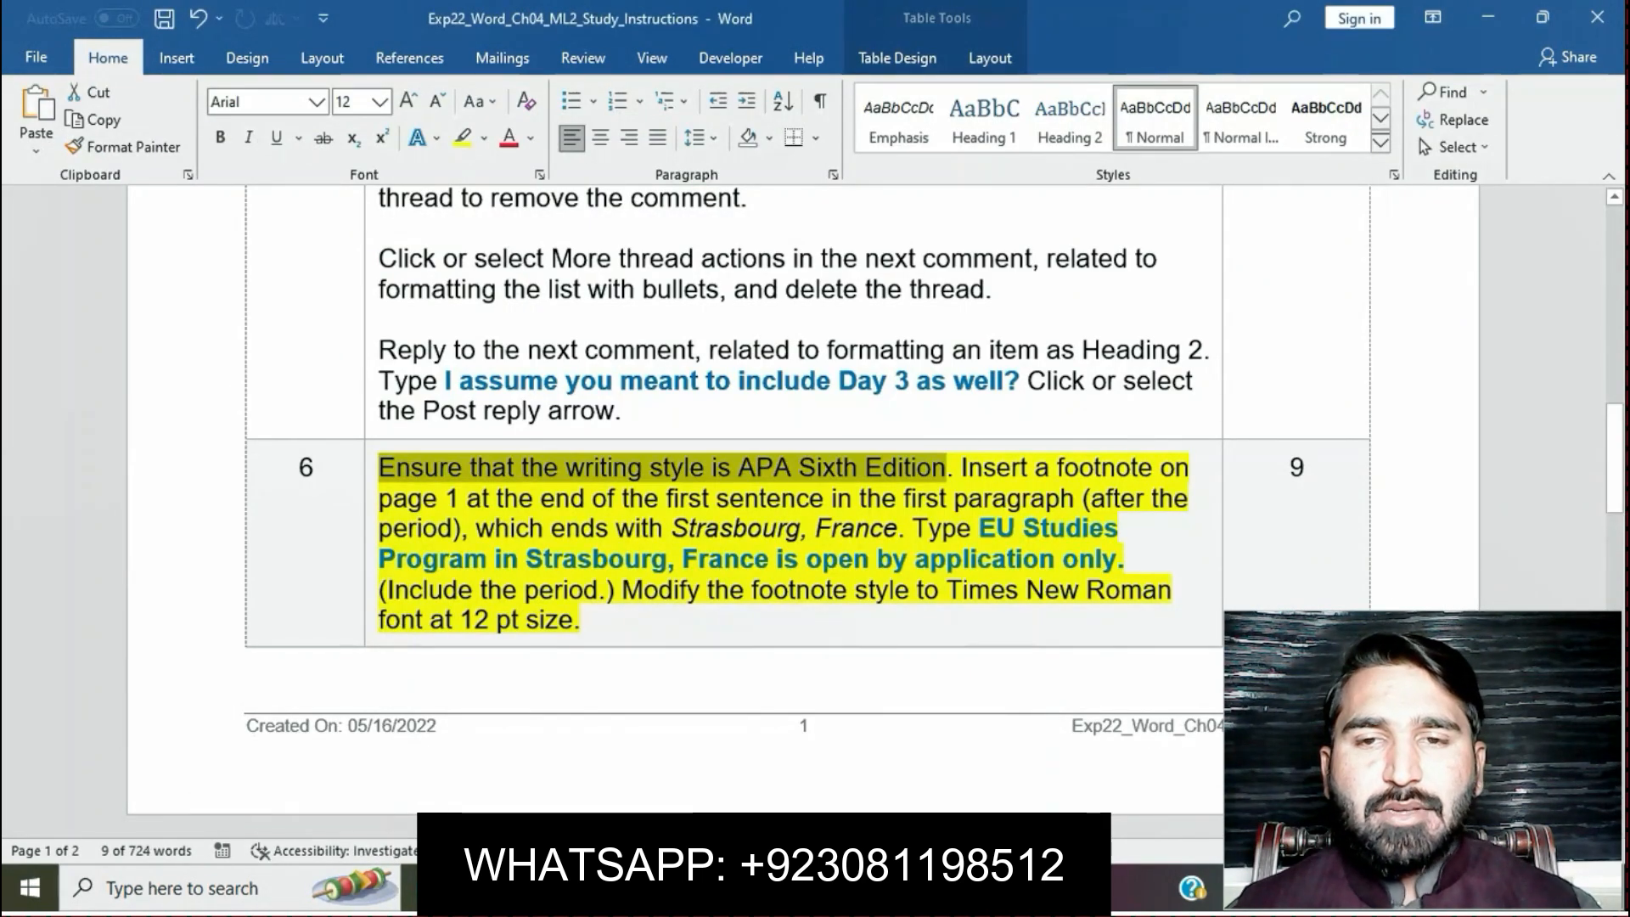
drag(962, 468, 907, 528)
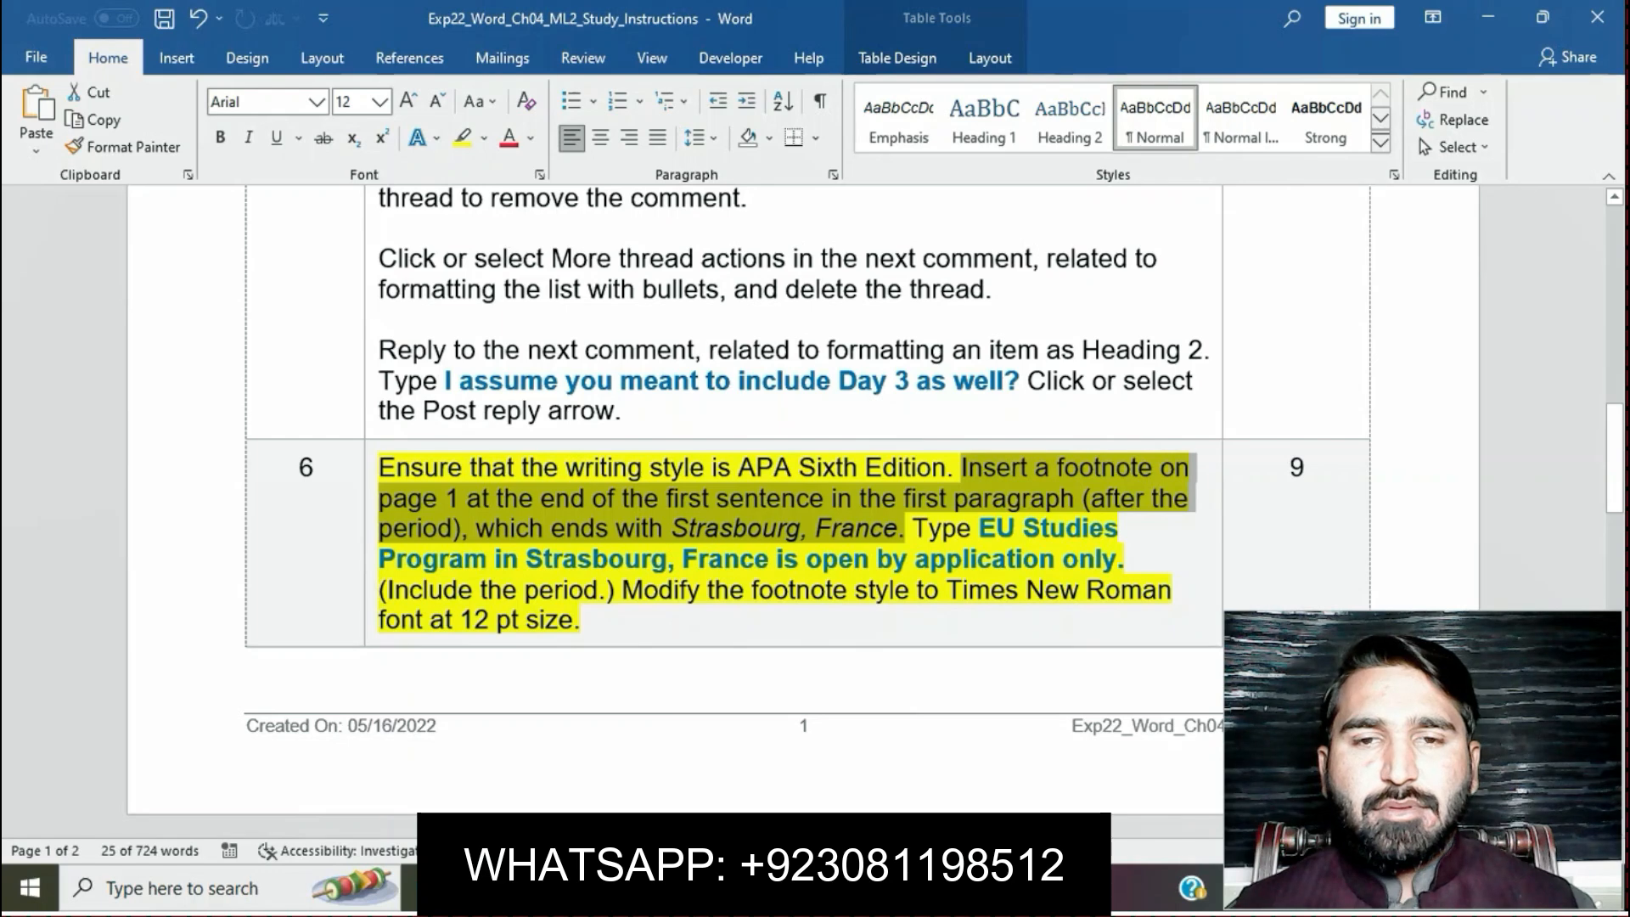
Step: In the StudyAbroad document, insert a footnote after the period of the first paragraph's first sentence, ending in "Strasbourg, France", rechecking the instructions
key(alt+Tab)
scroll(710, 501, up, 20)
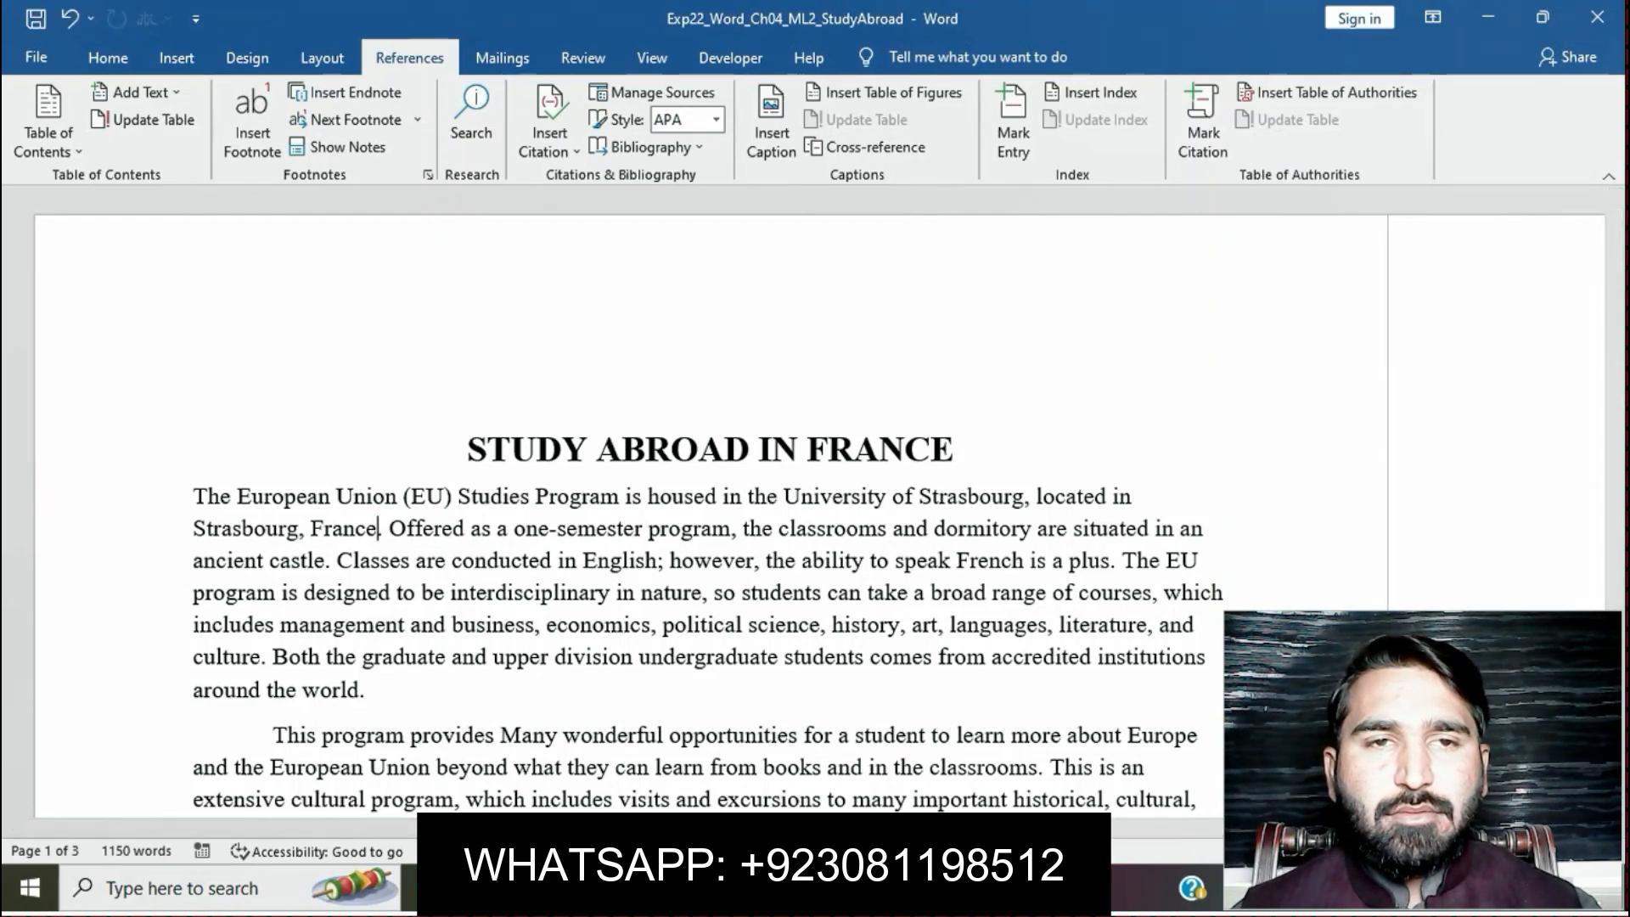
mouse_move(748, 888)
click(599, 752)
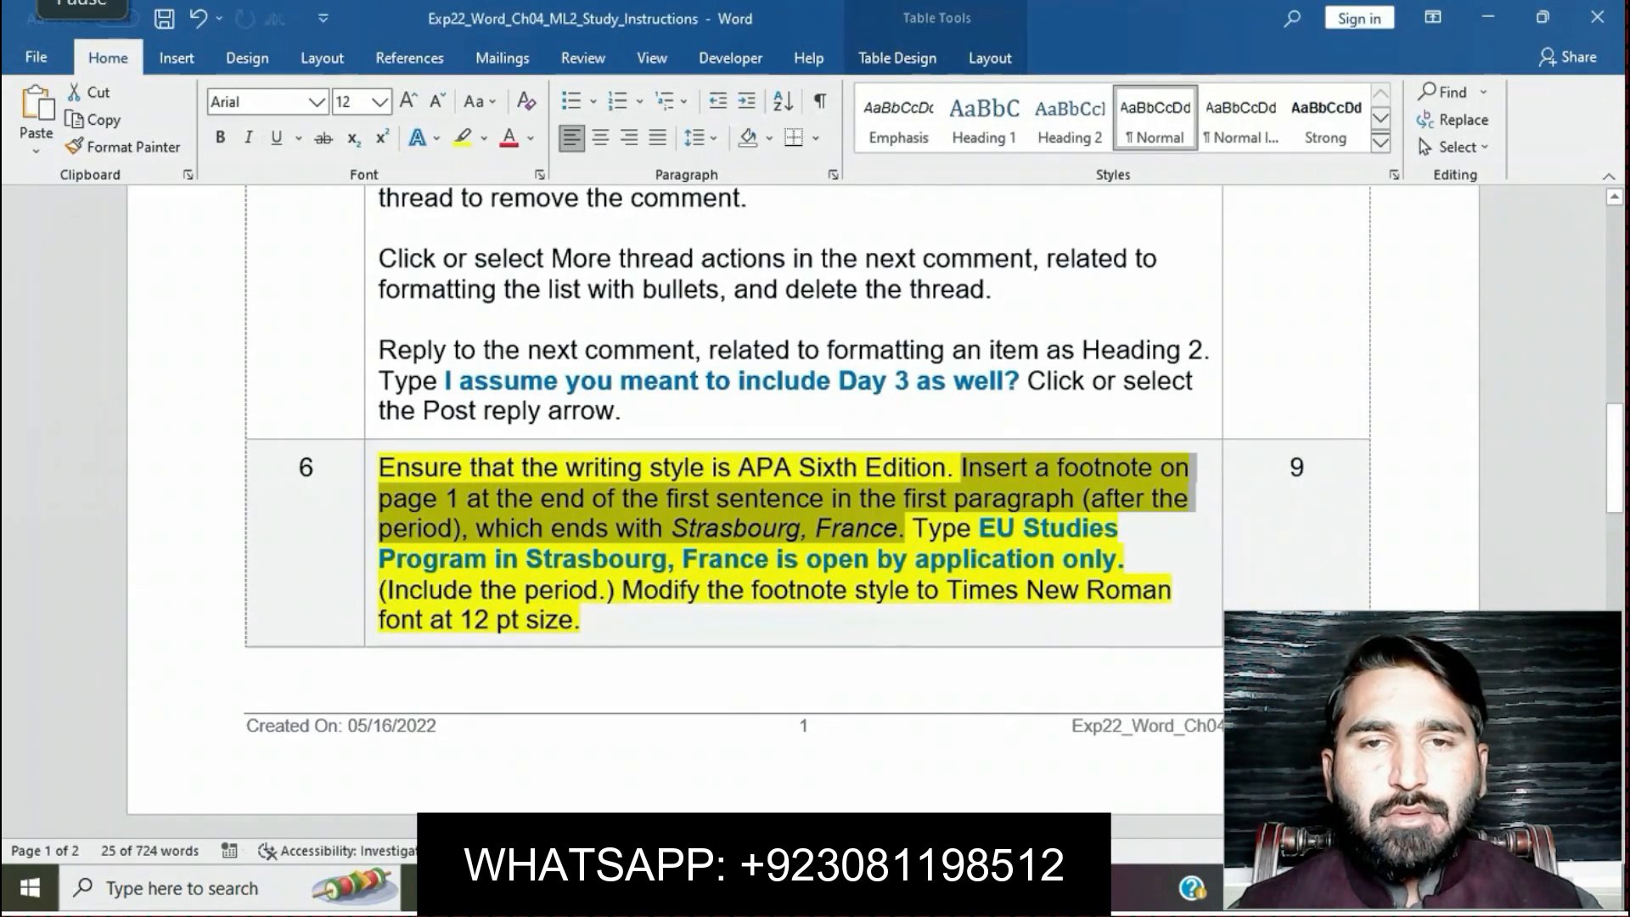
mouse_move(740, 888)
click(856, 747)
click(380, 528)
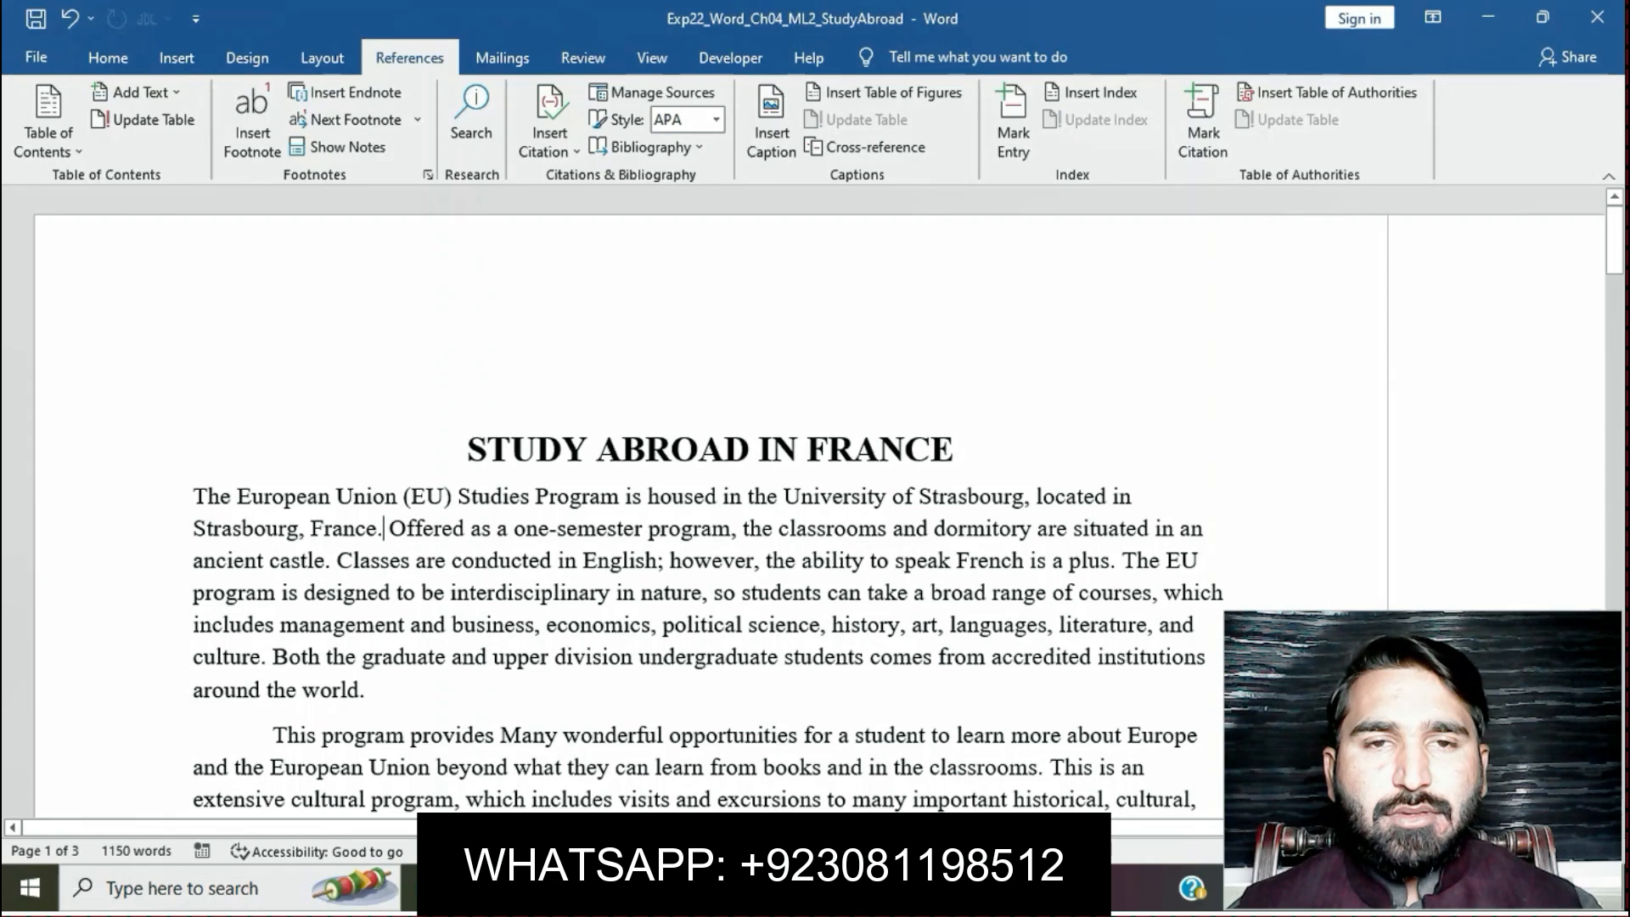
mouse_move(726, 888)
click(594, 768)
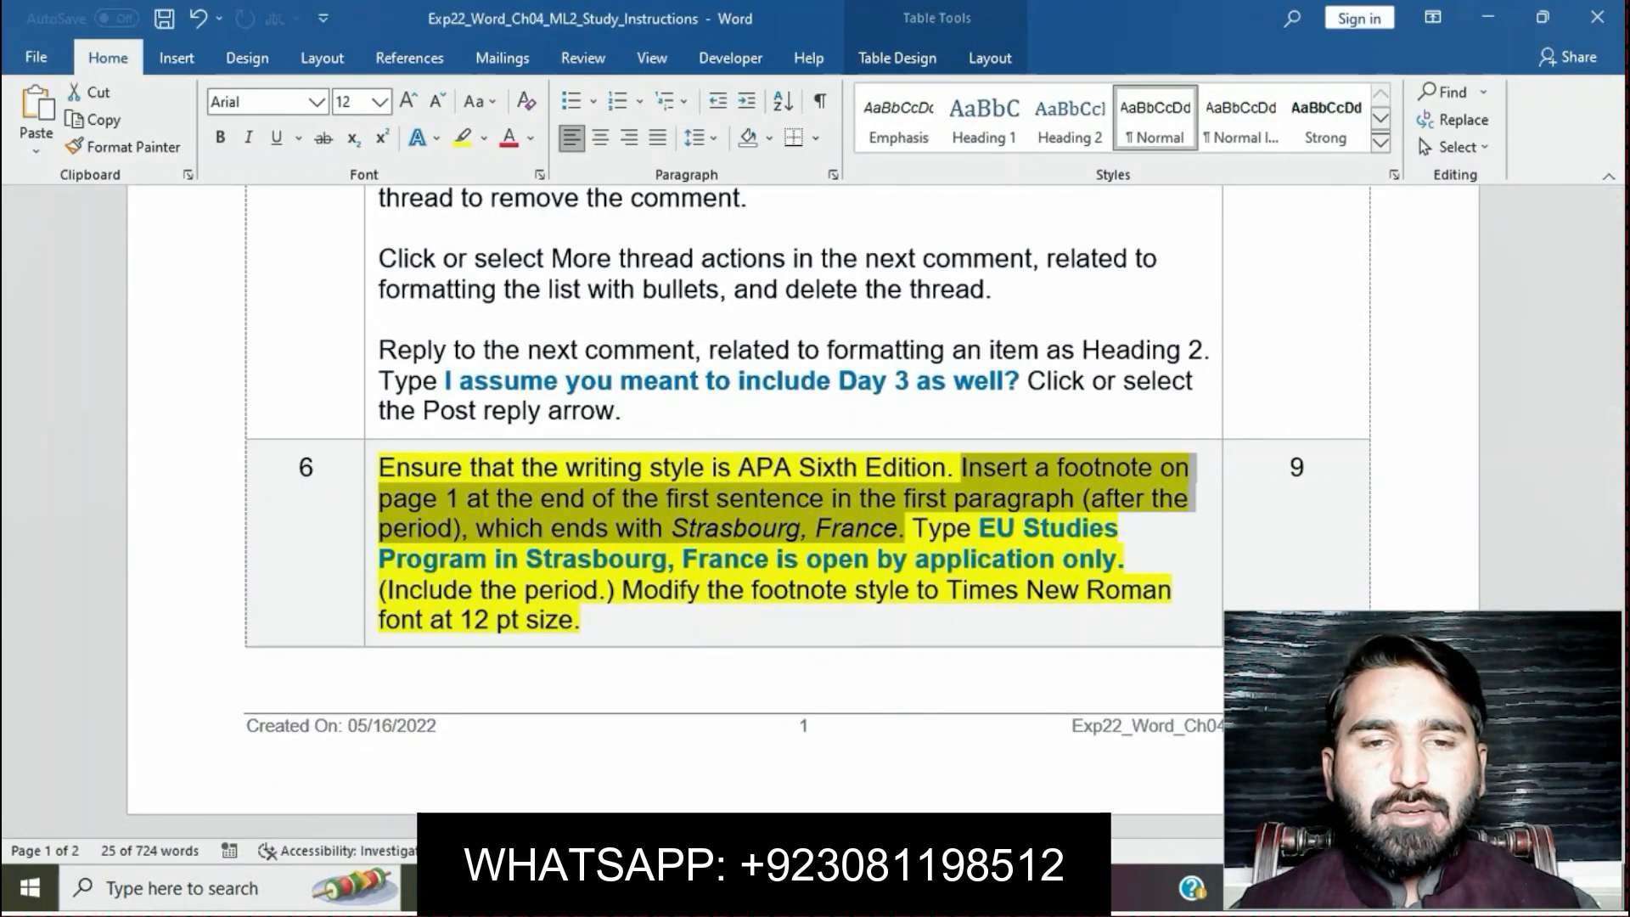
mouse_move(727, 888)
click(856, 764)
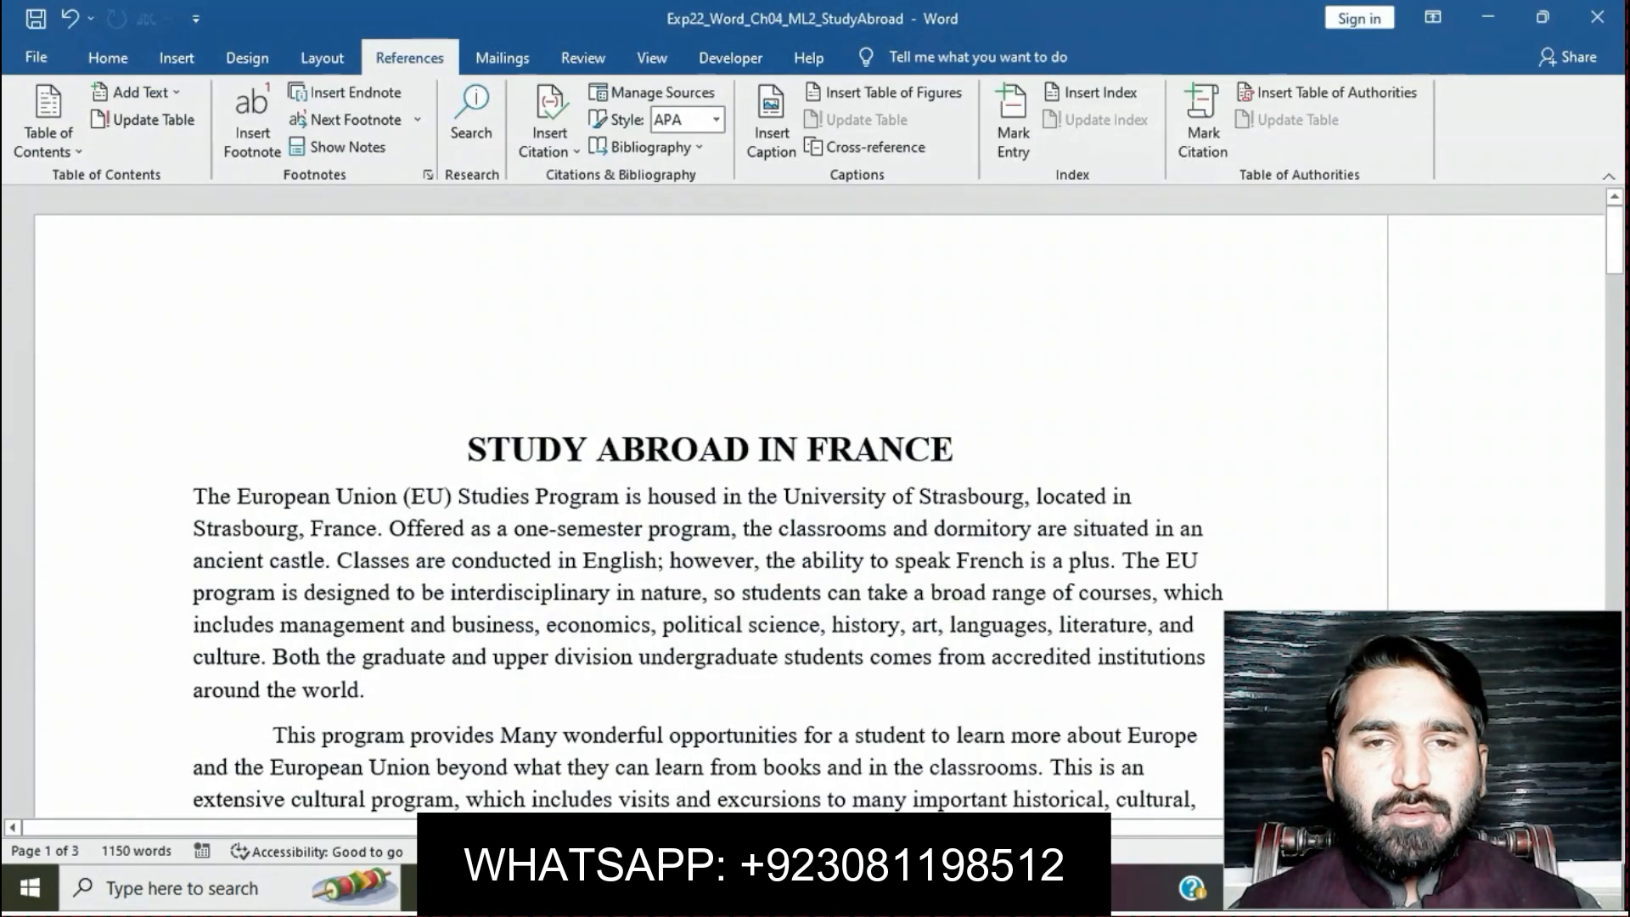
click(252, 127)
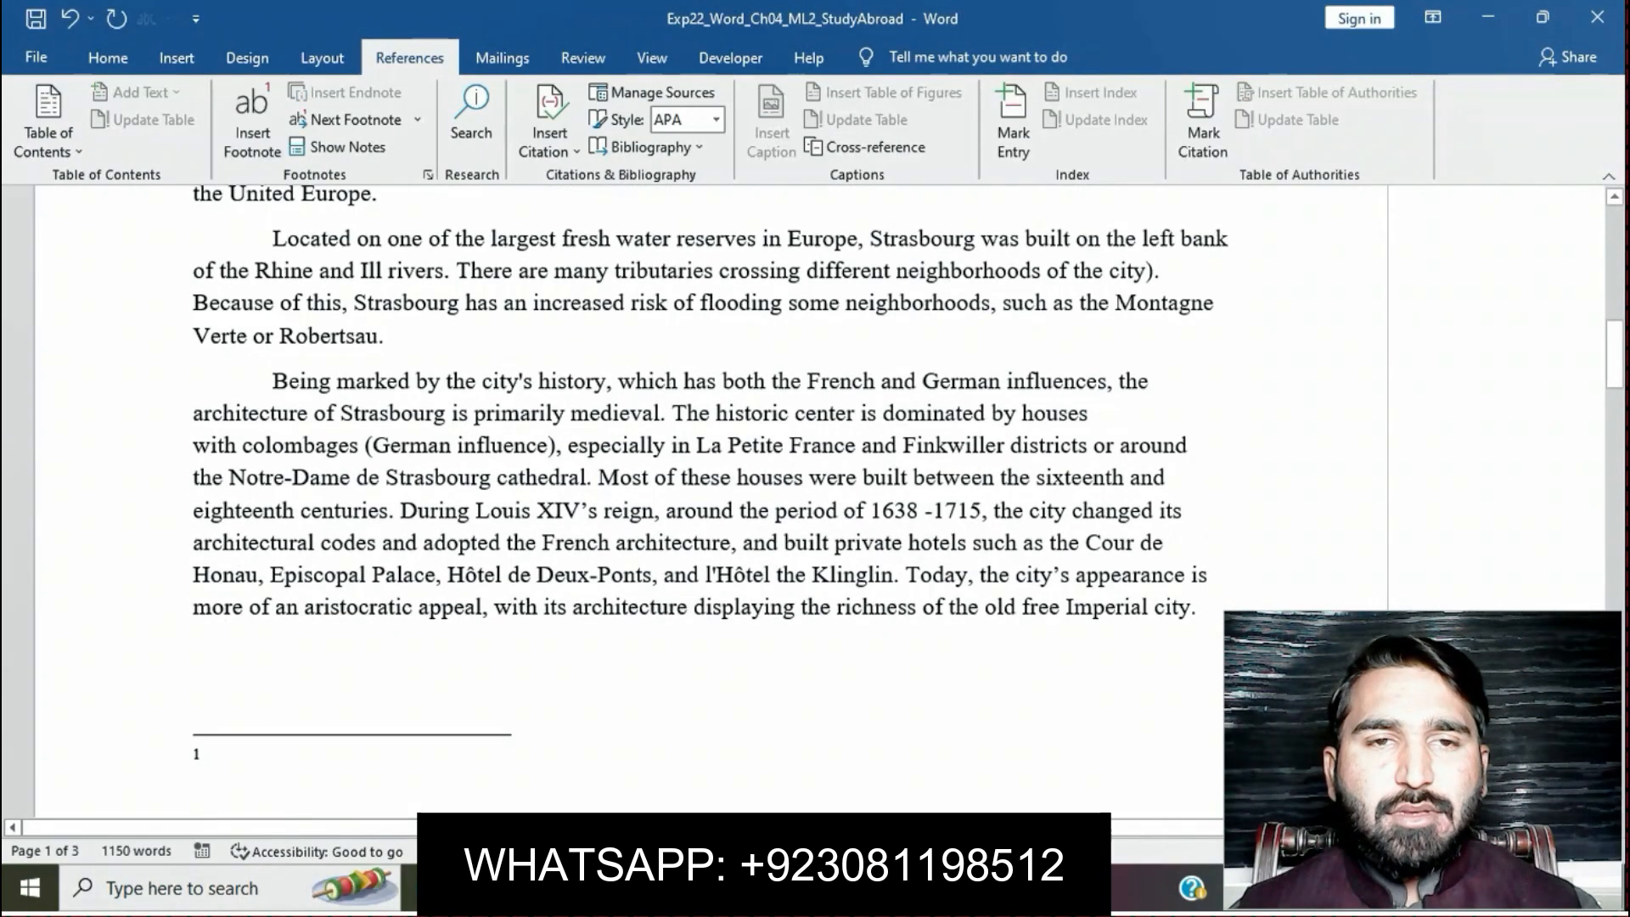
Step: Copy "EU Studies Program in Strasbourg, France is open by application only." from the instructions and paste it into the new footnote as text only
click(594, 768)
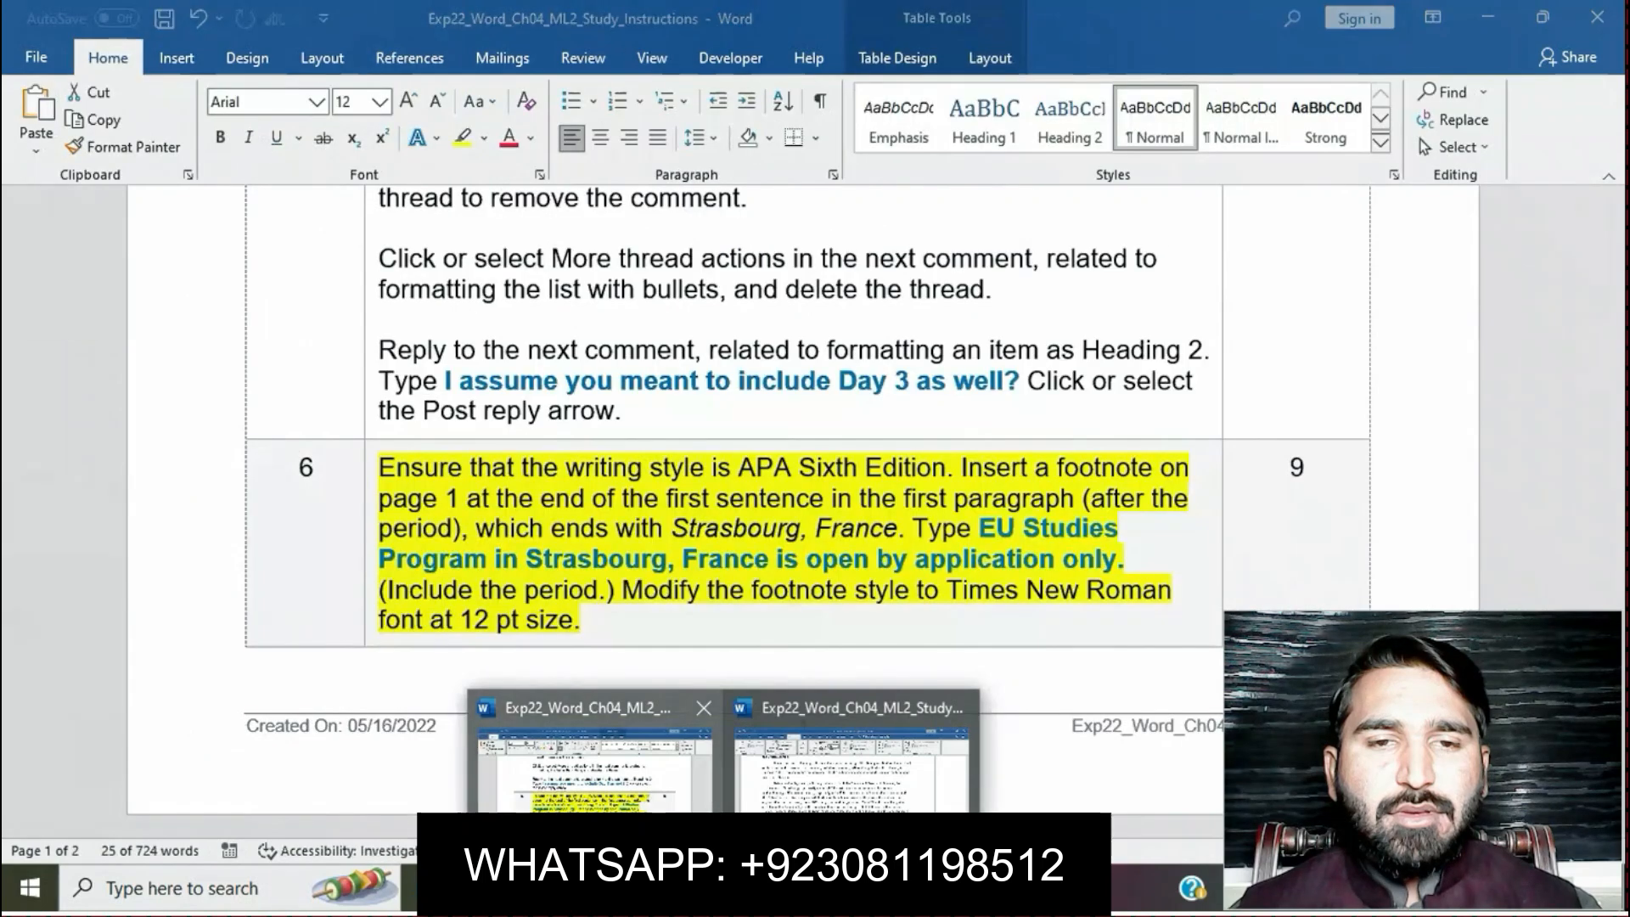
drag(981, 528, 1125, 559)
key(ctrl+c)
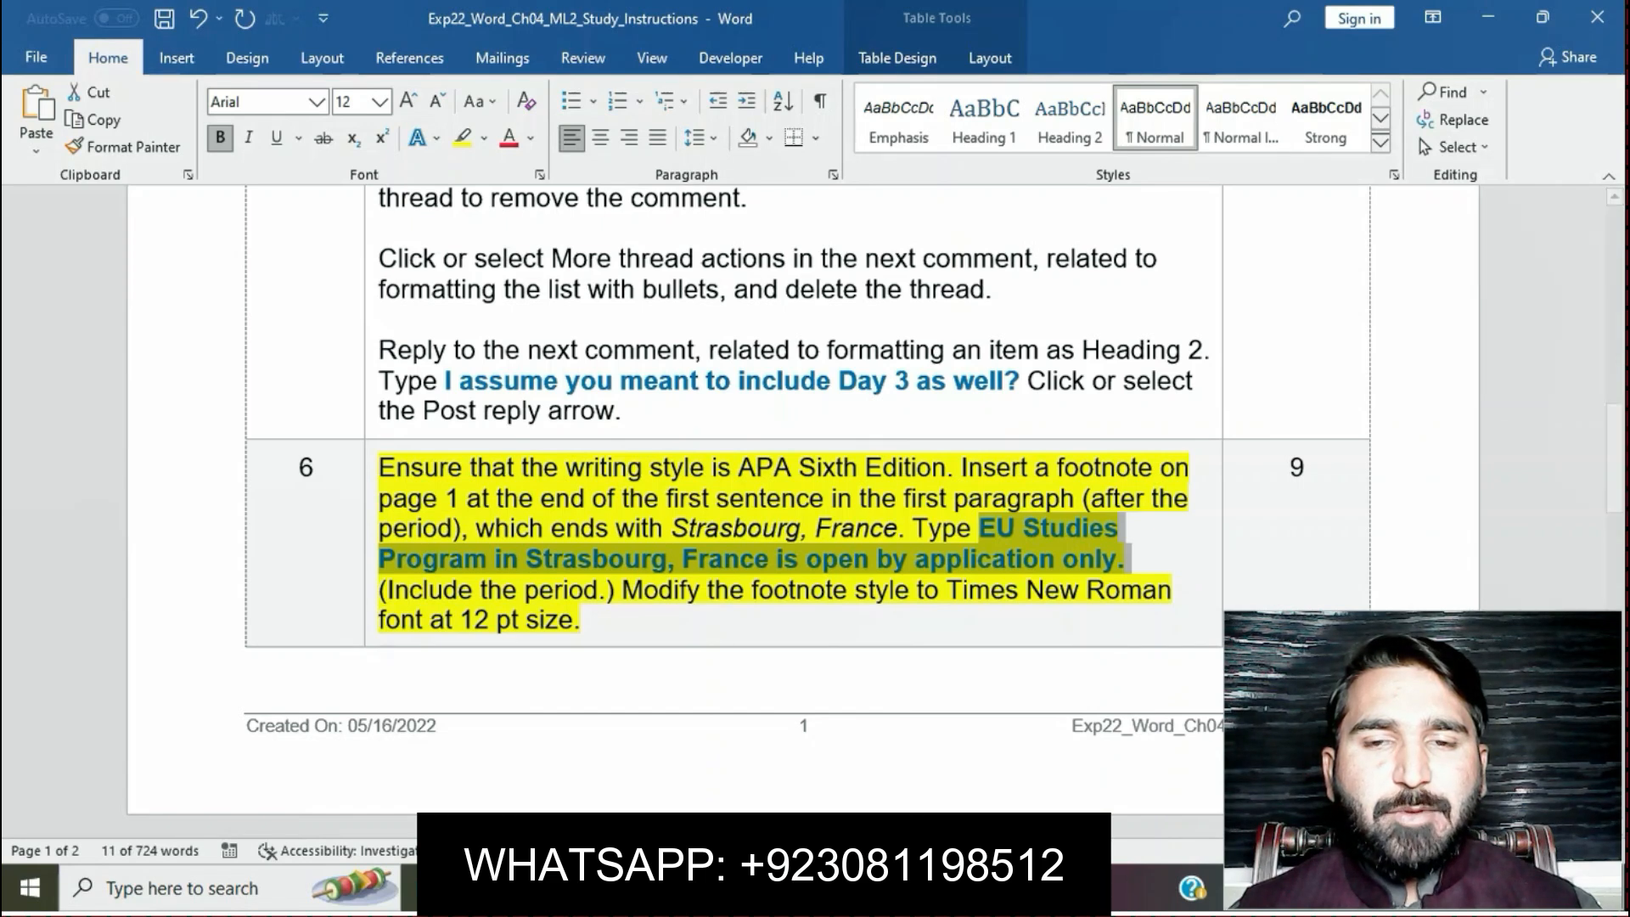
mouse_move(724, 889)
click(836, 824)
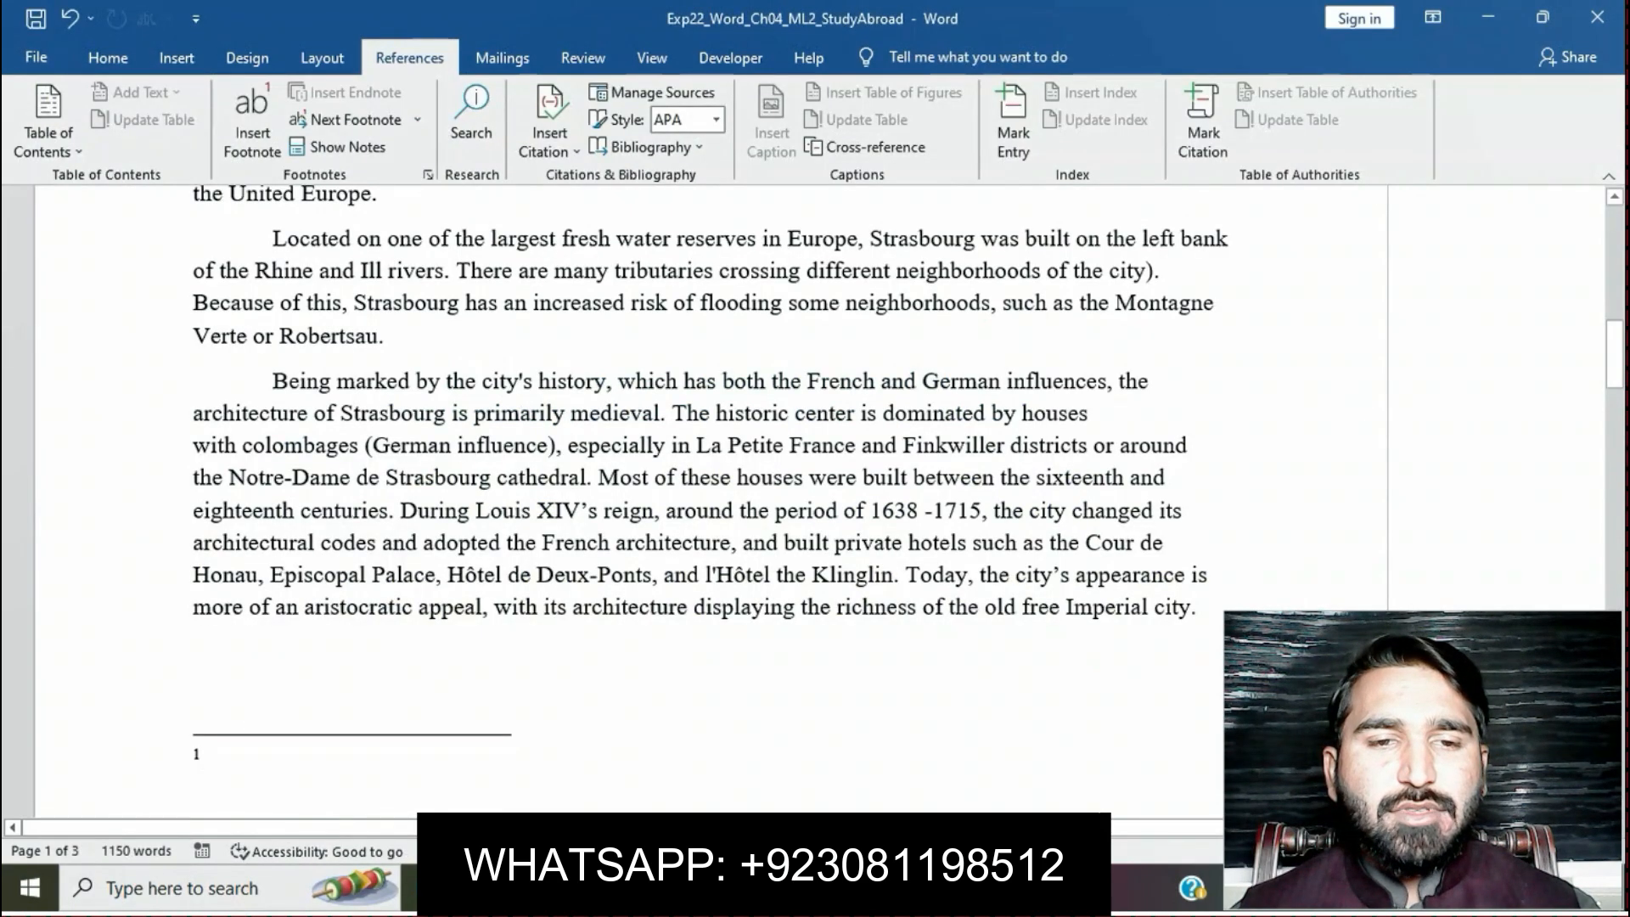
key(ctrl+v)
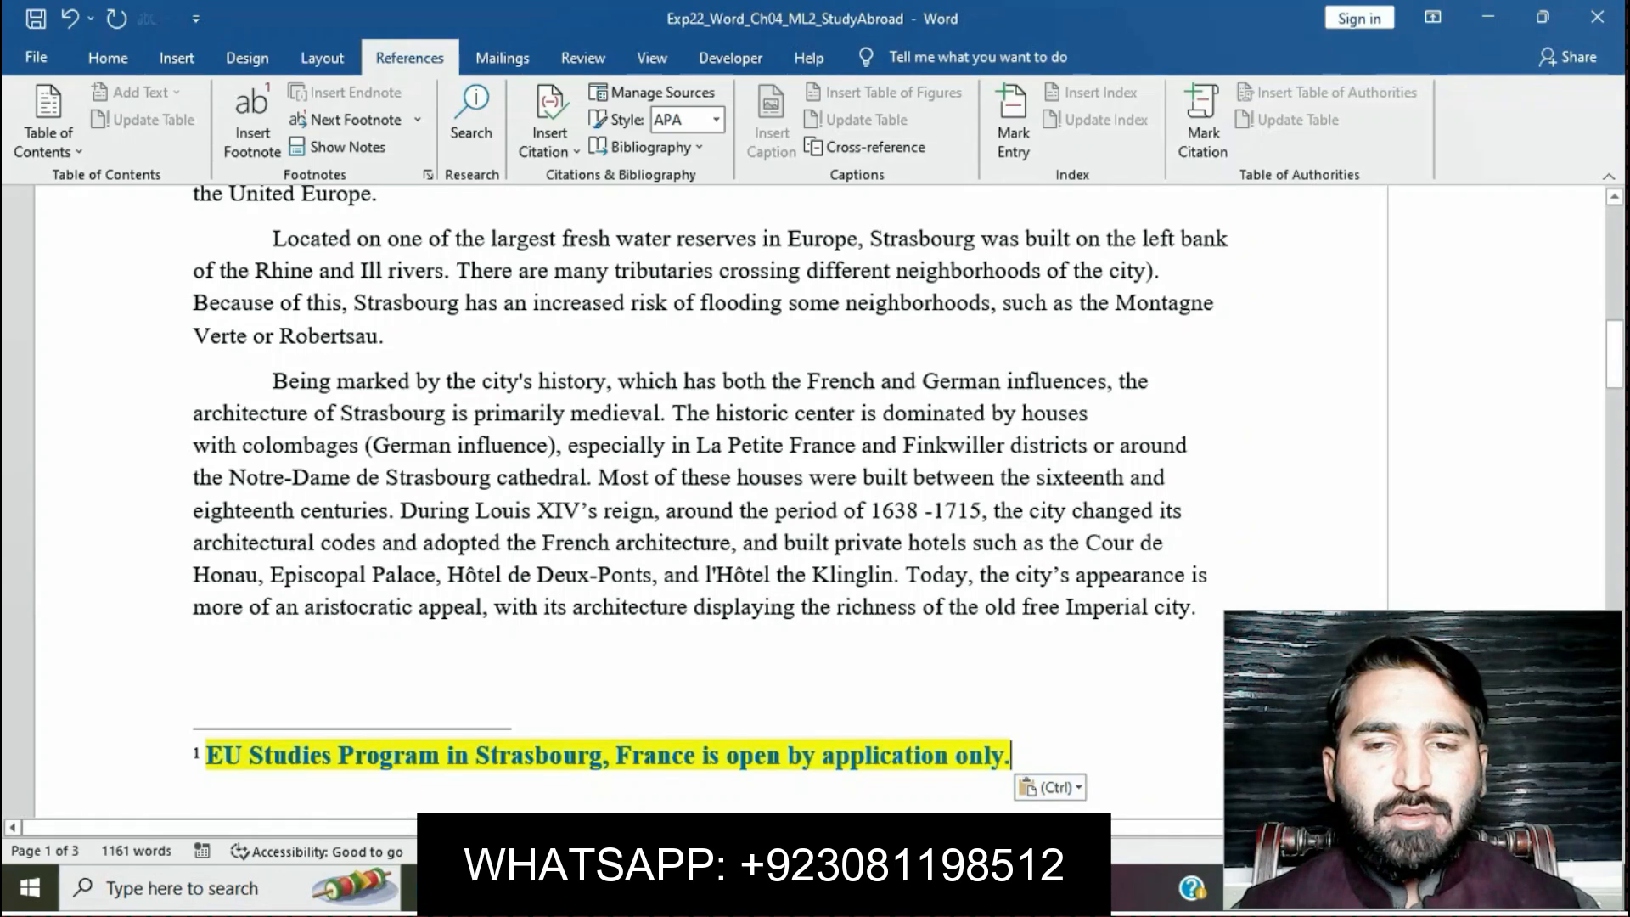
key(ctrl)
key(t)
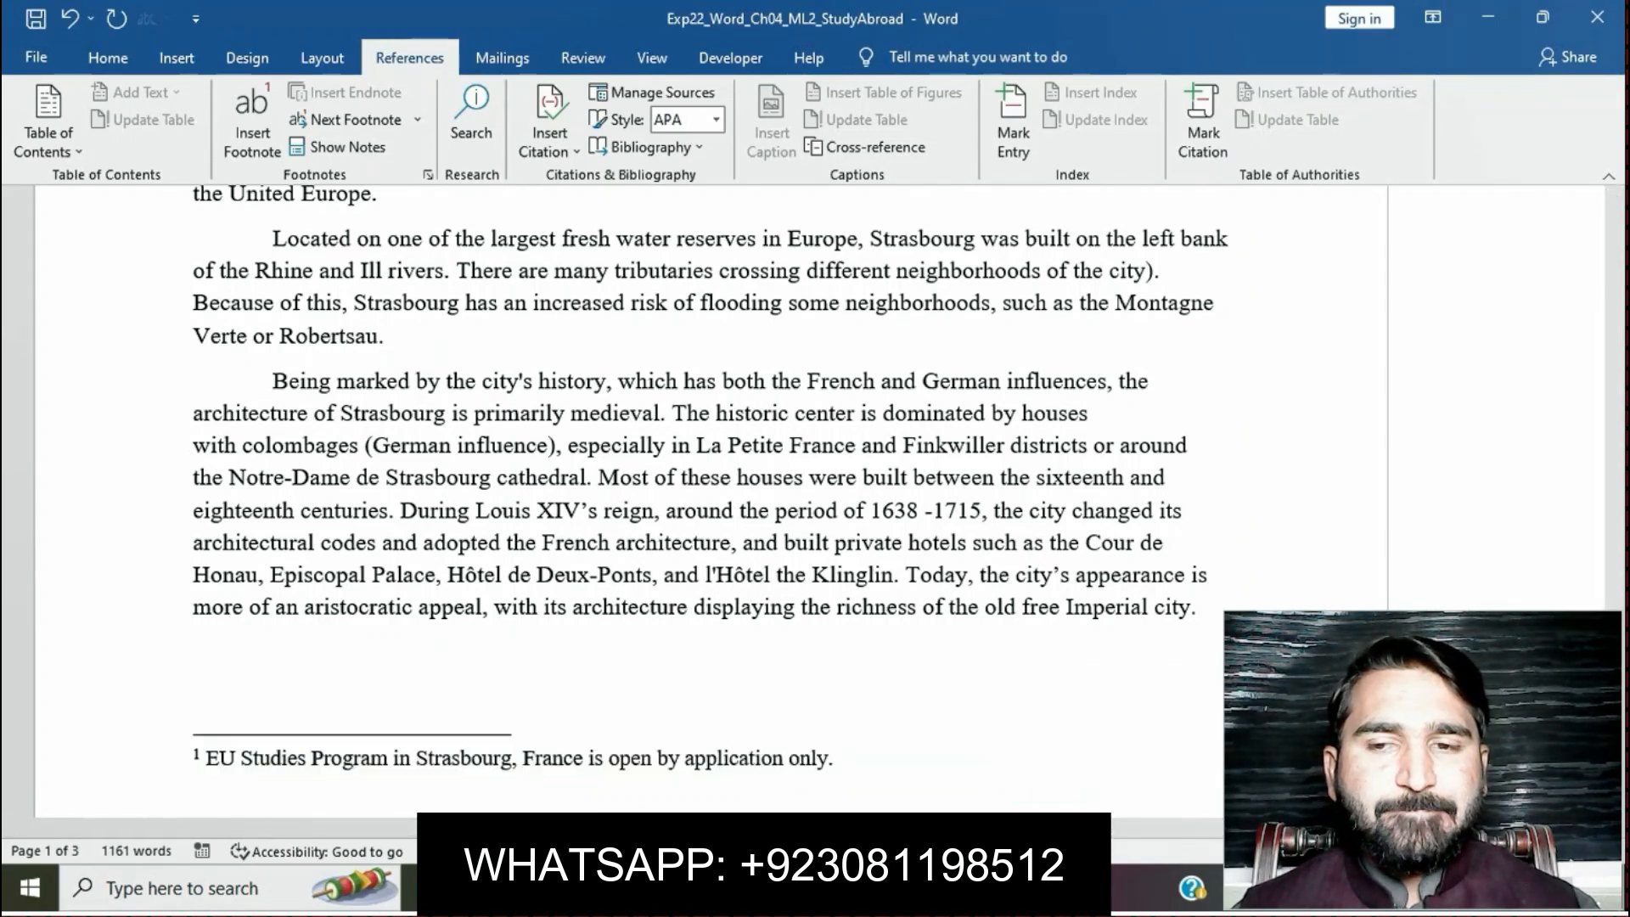
Step: Switch to the instructions document and select the step 6 sentence about modifying the footnote style's font and size
mouse_move(724, 892)
click(594, 755)
drag(598, 589, 580, 620)
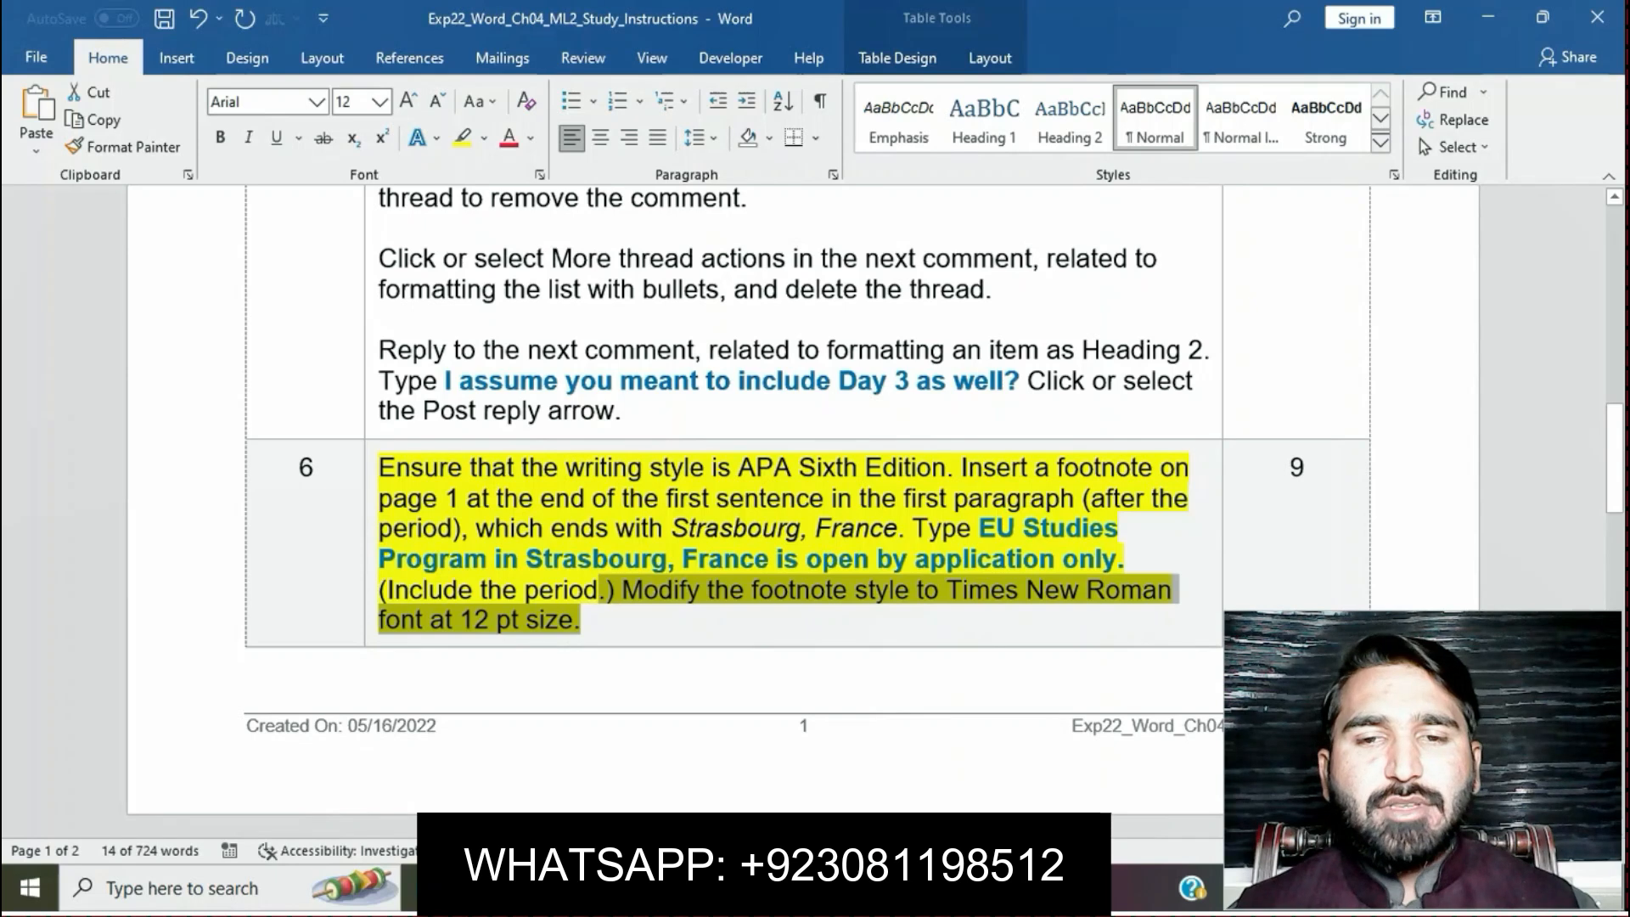
Step: In the StudyAbroad document, modify the page 1 footnote's Footnote Text style to 12 pt size and apply it, briefly checking the open windows
mouse_move(724, 891)
click(849, 747)
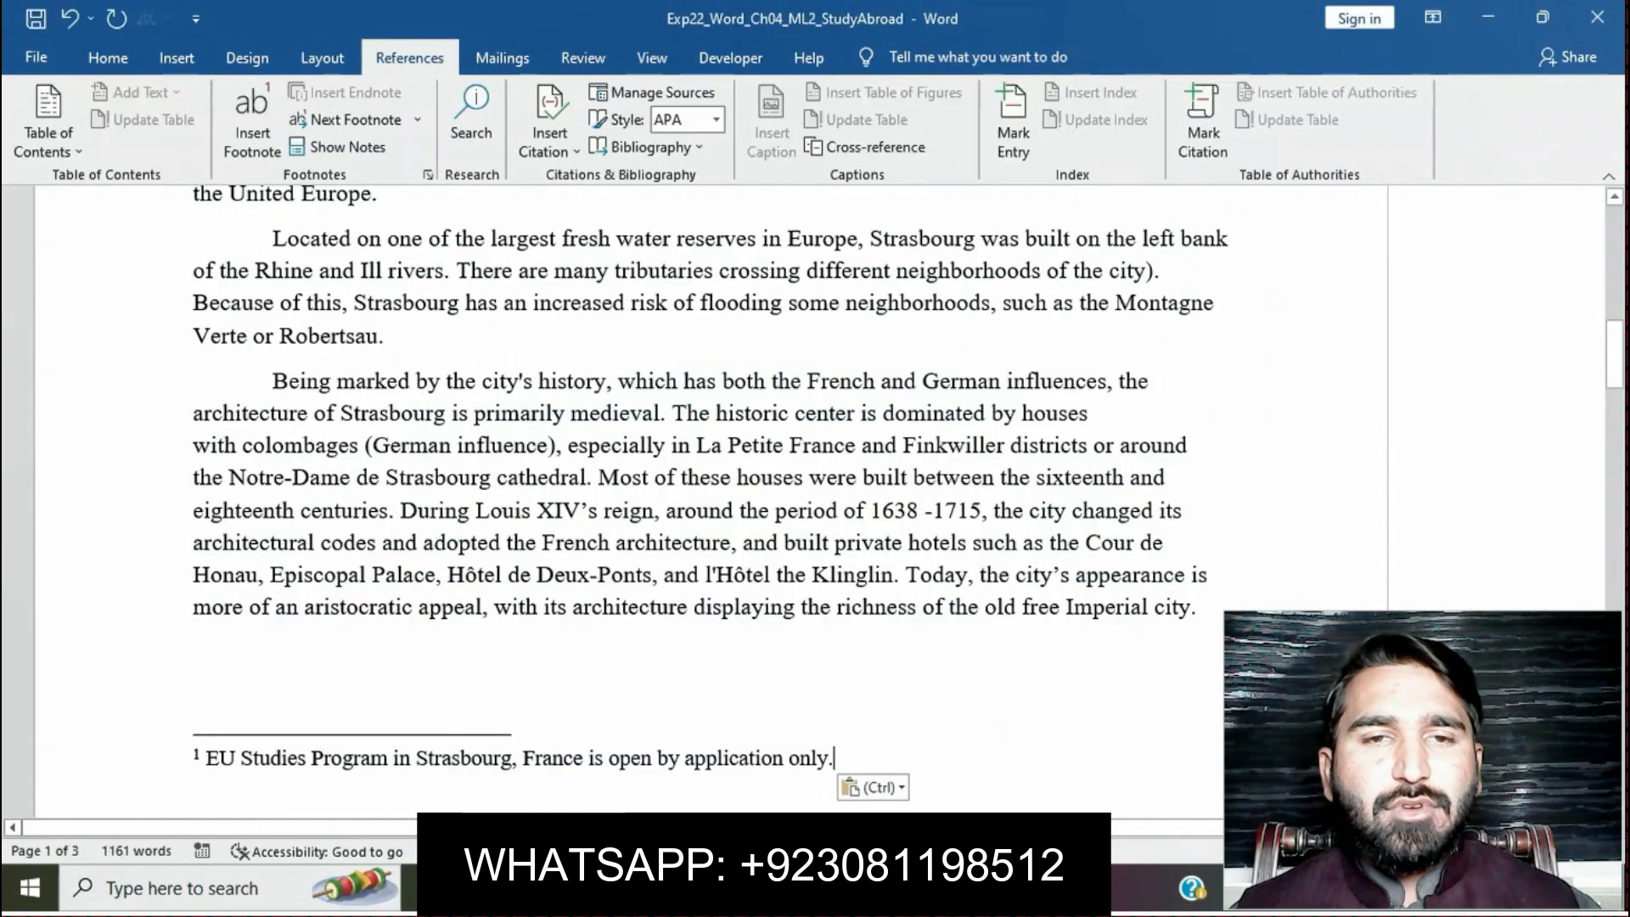
right_click(604, 758)
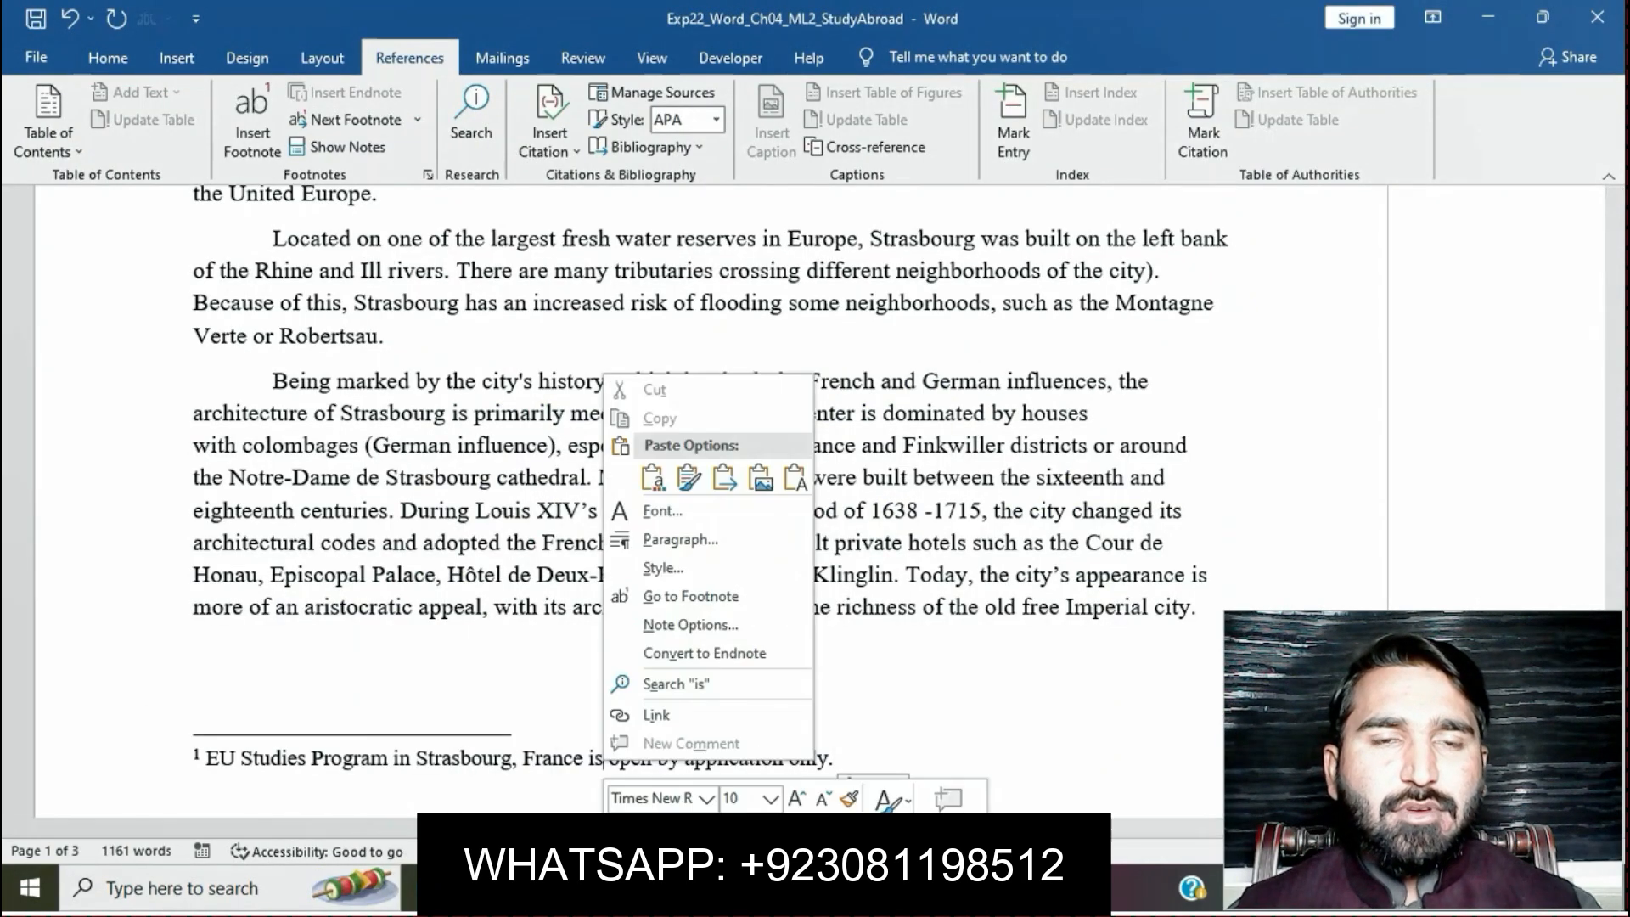
key(Escape)
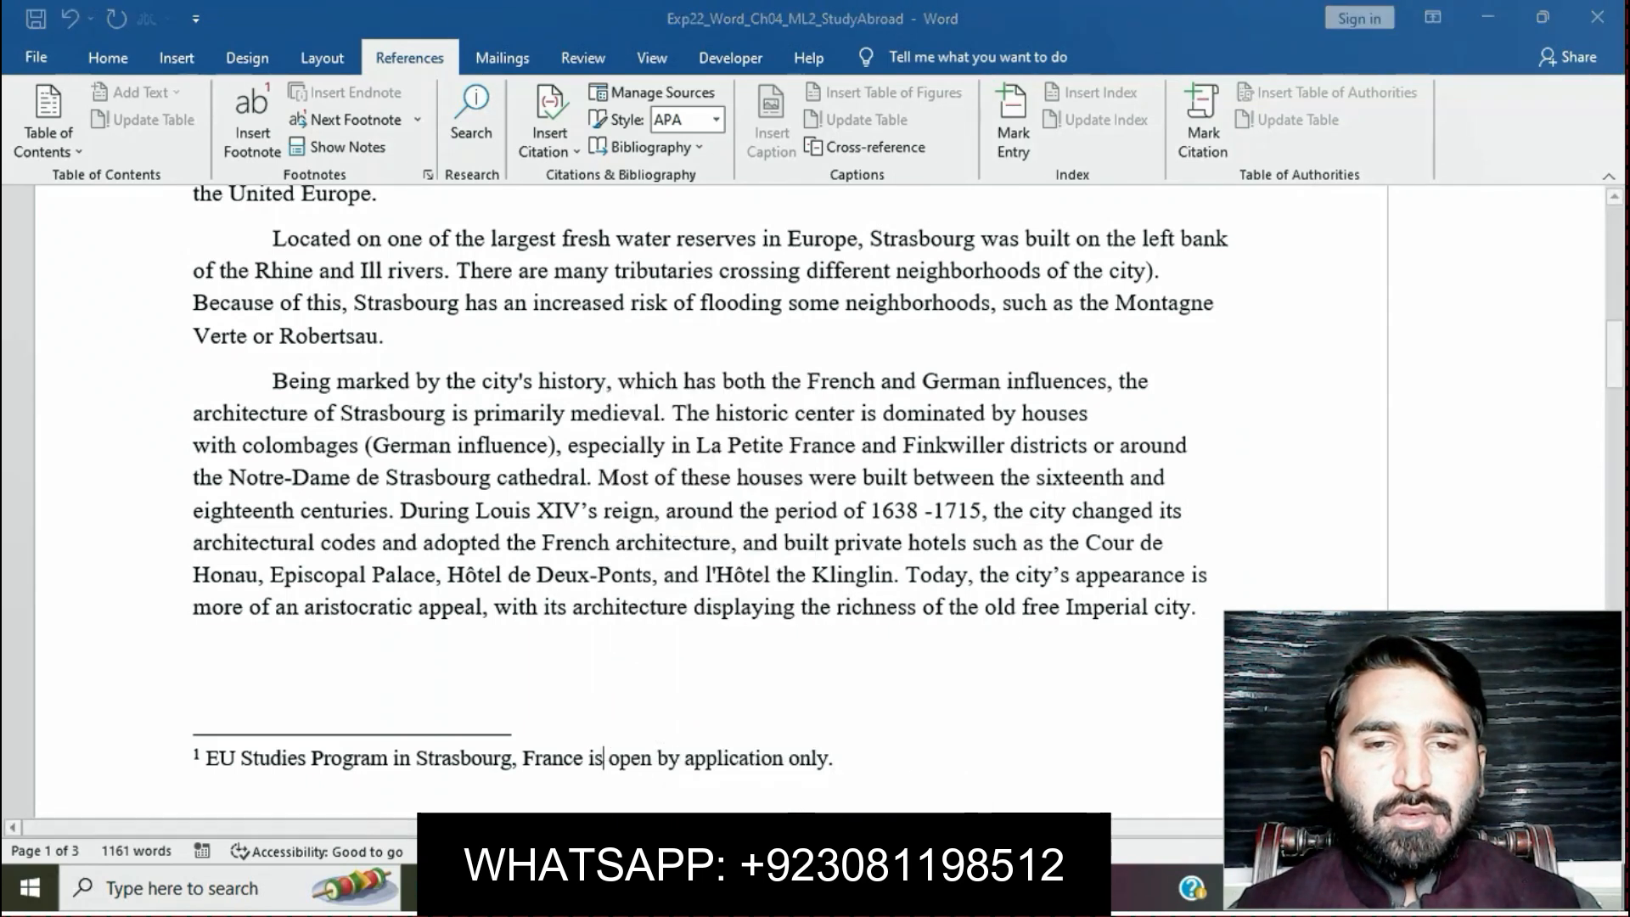
click(942, 502)
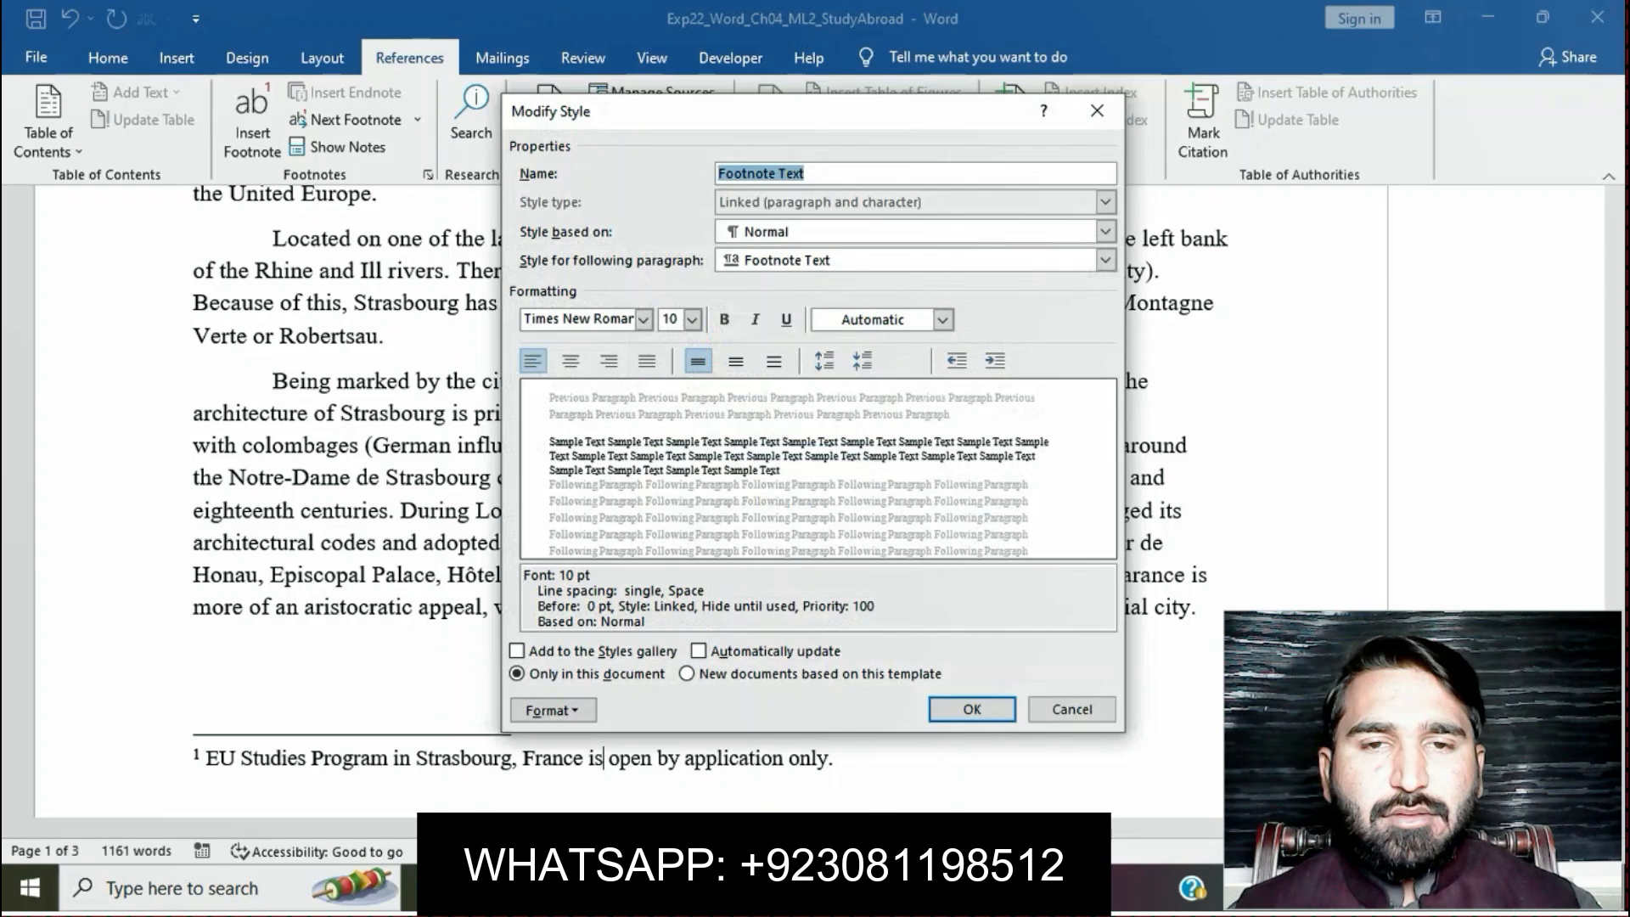
mouse_move(724, 888)
mouse_move(596, 828)
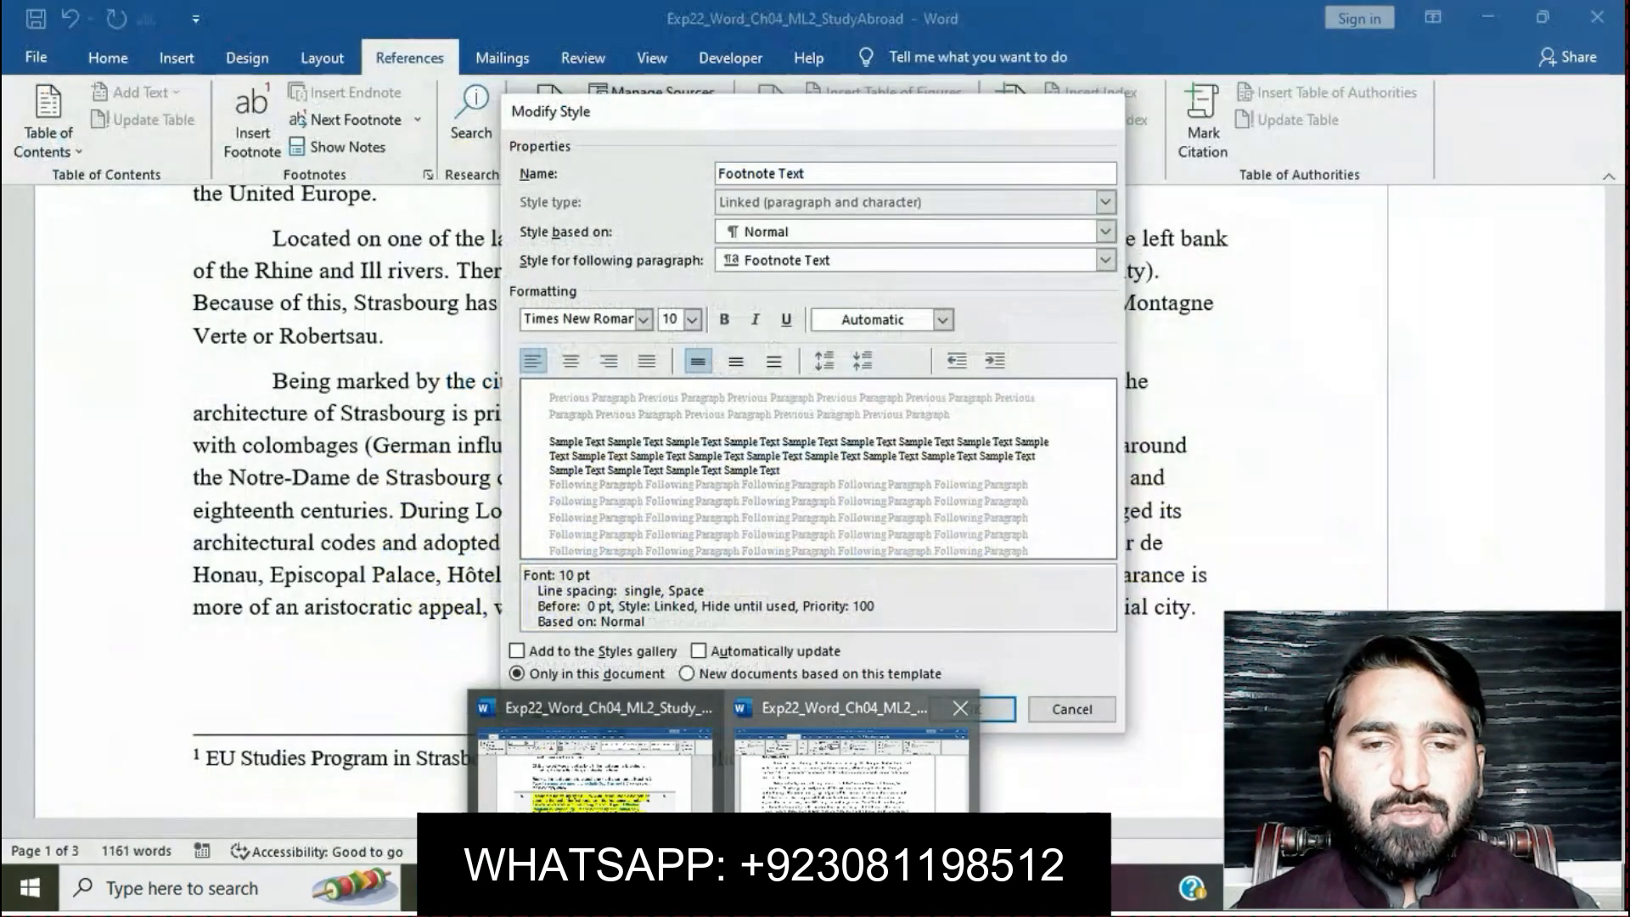
click(852, 769)
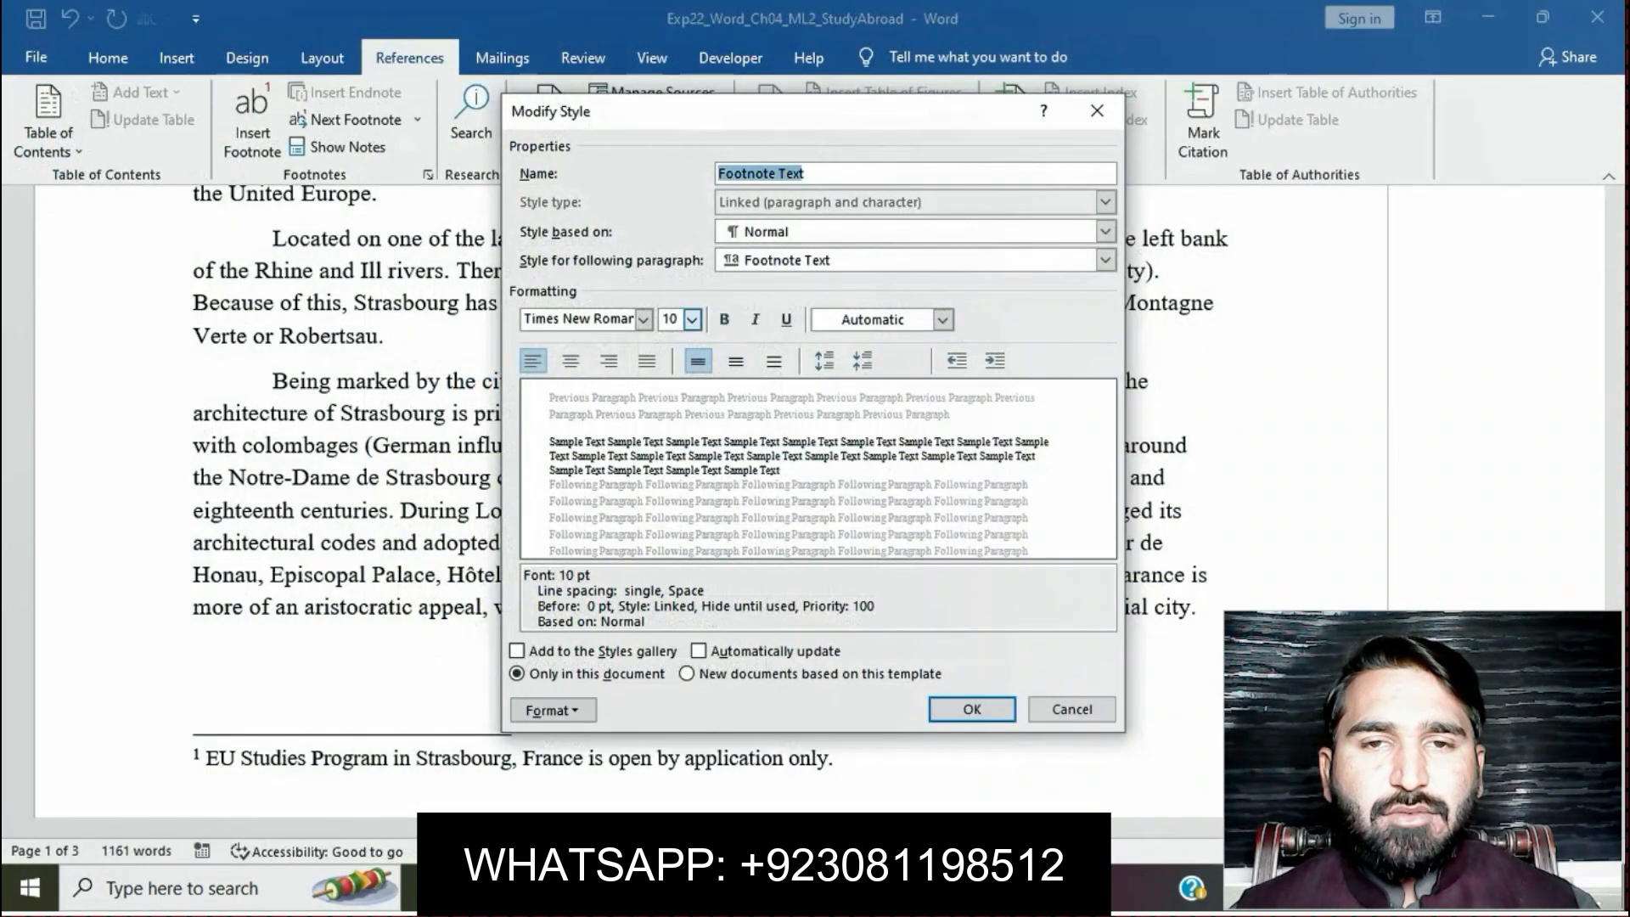
click(692, 319)
click(671, 402)
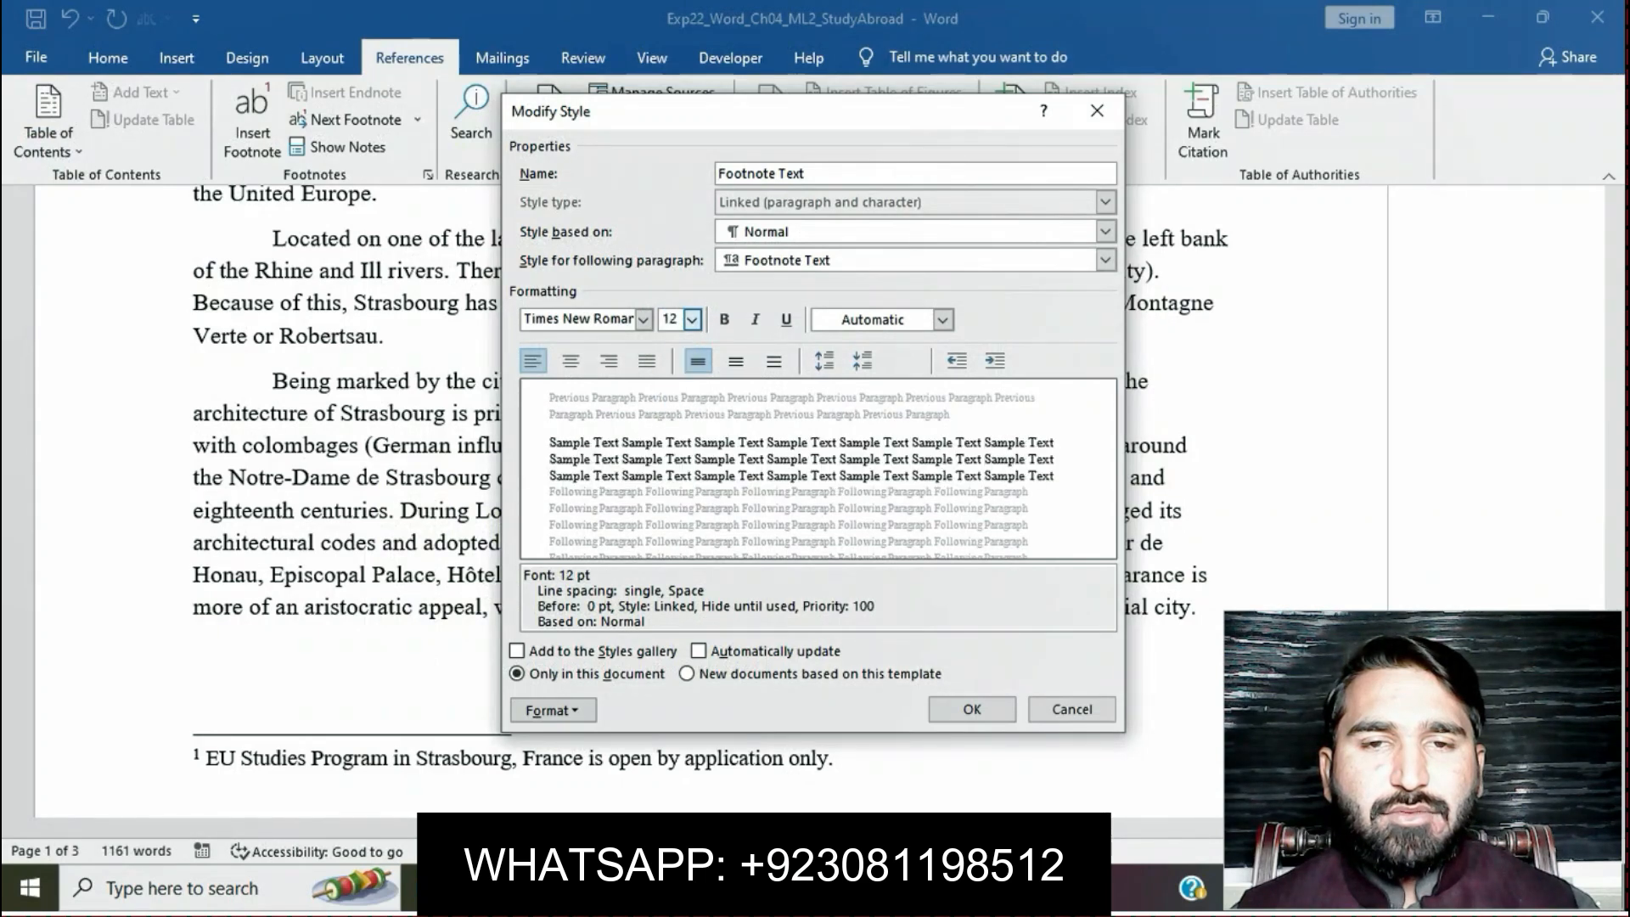
click(971, 709)
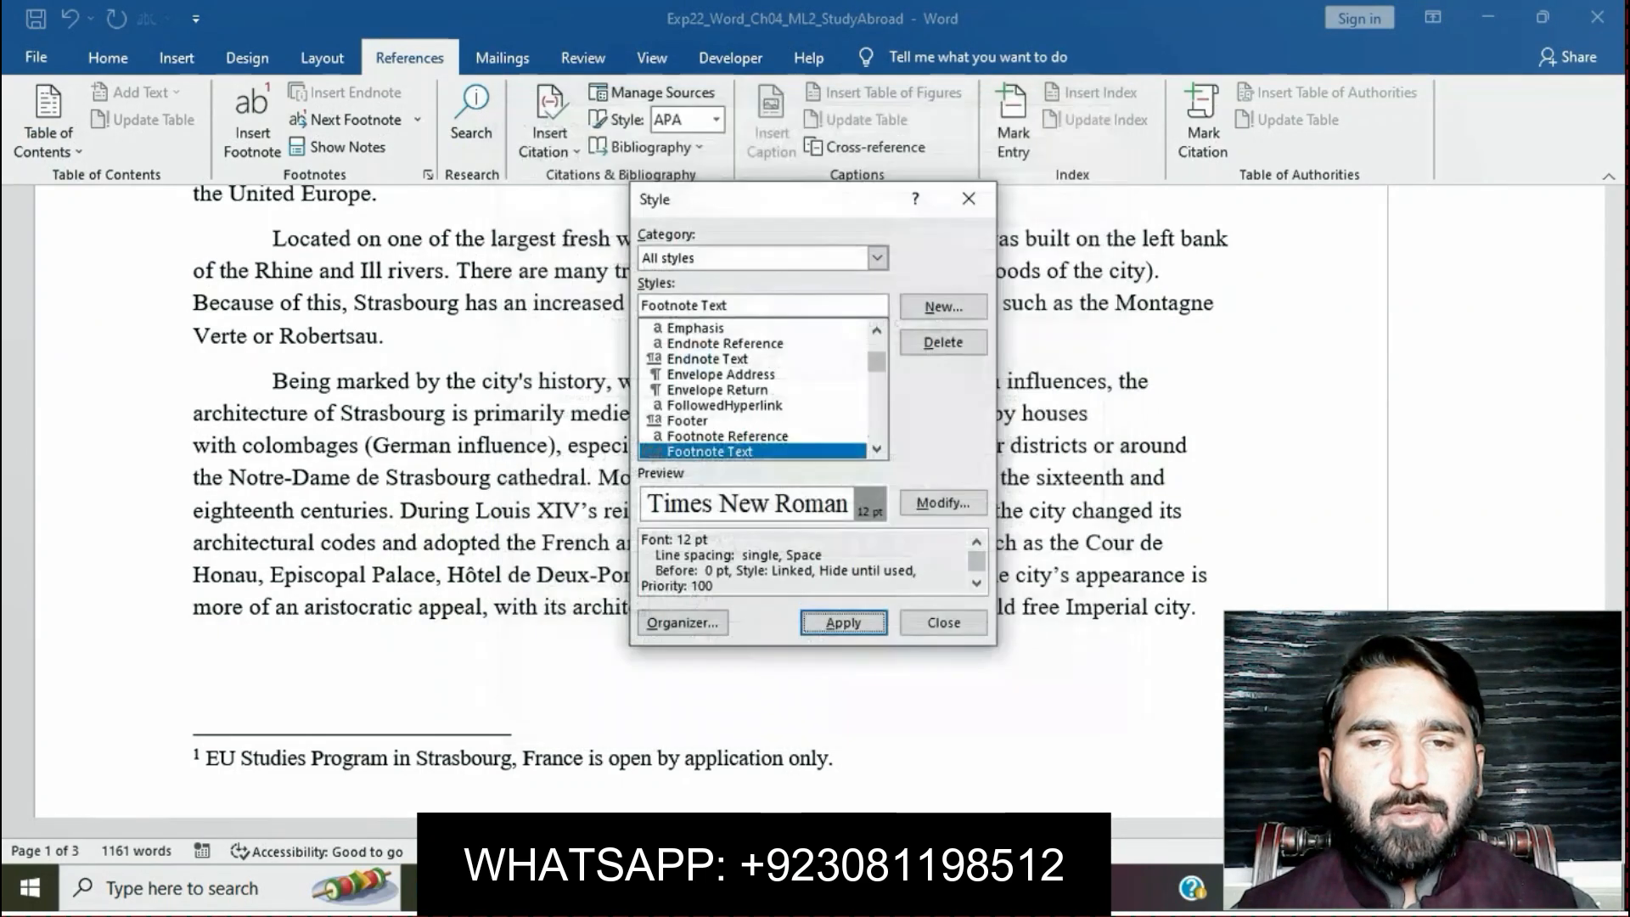
click(844, 624)
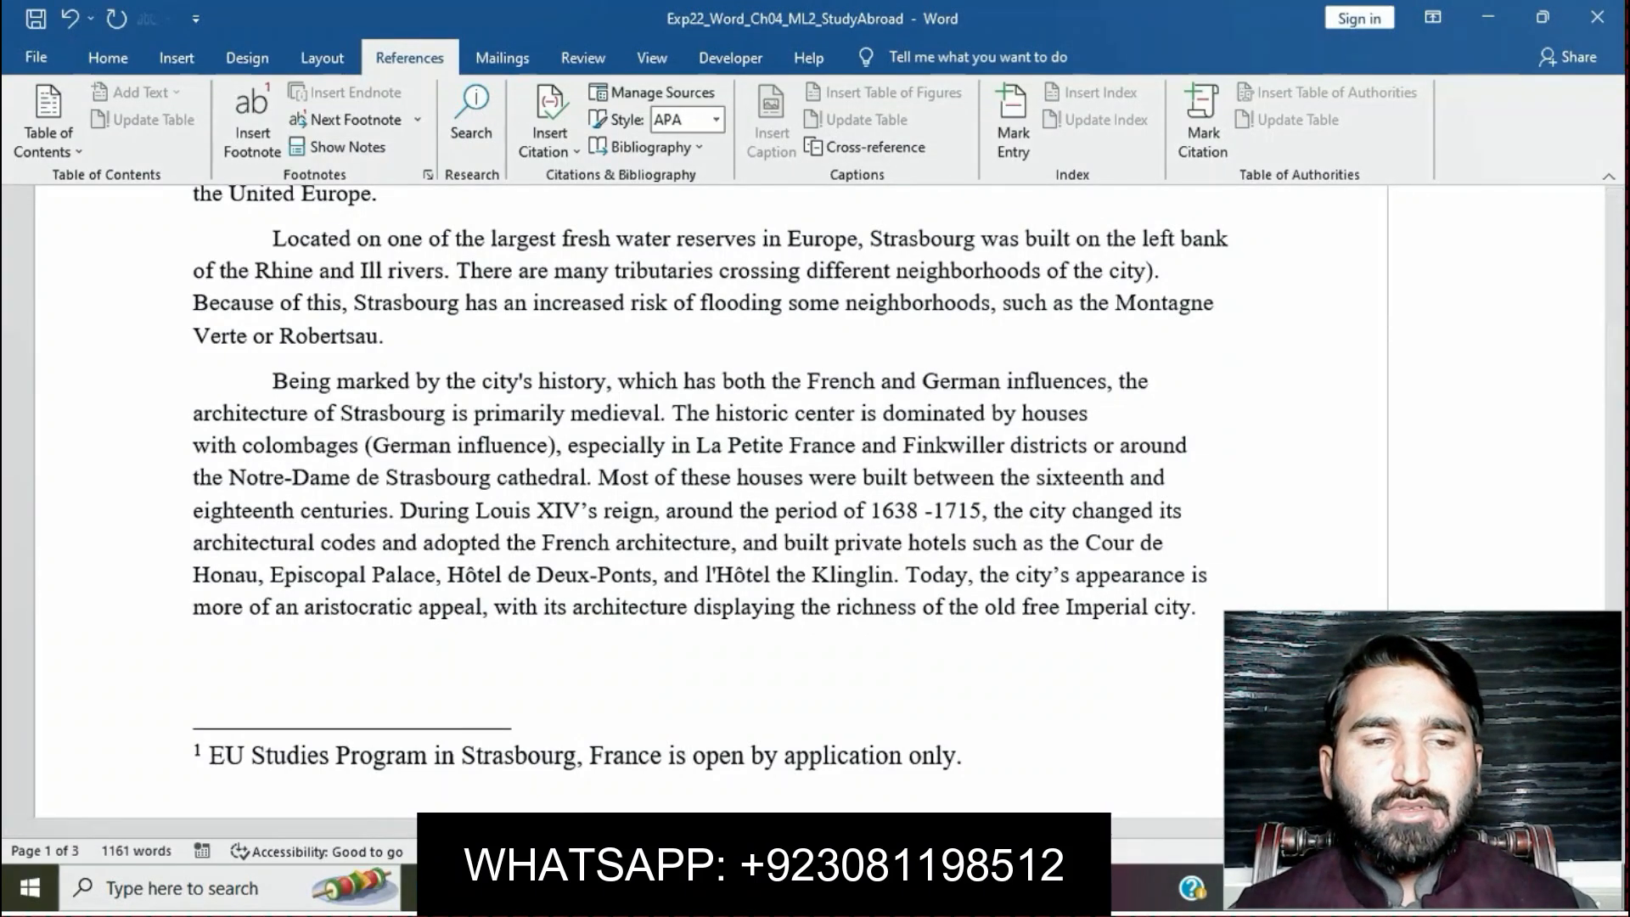
Step: Return to the instructions document to review the step 6 requirements
mouse_move(728, 888)
click(601, 758)
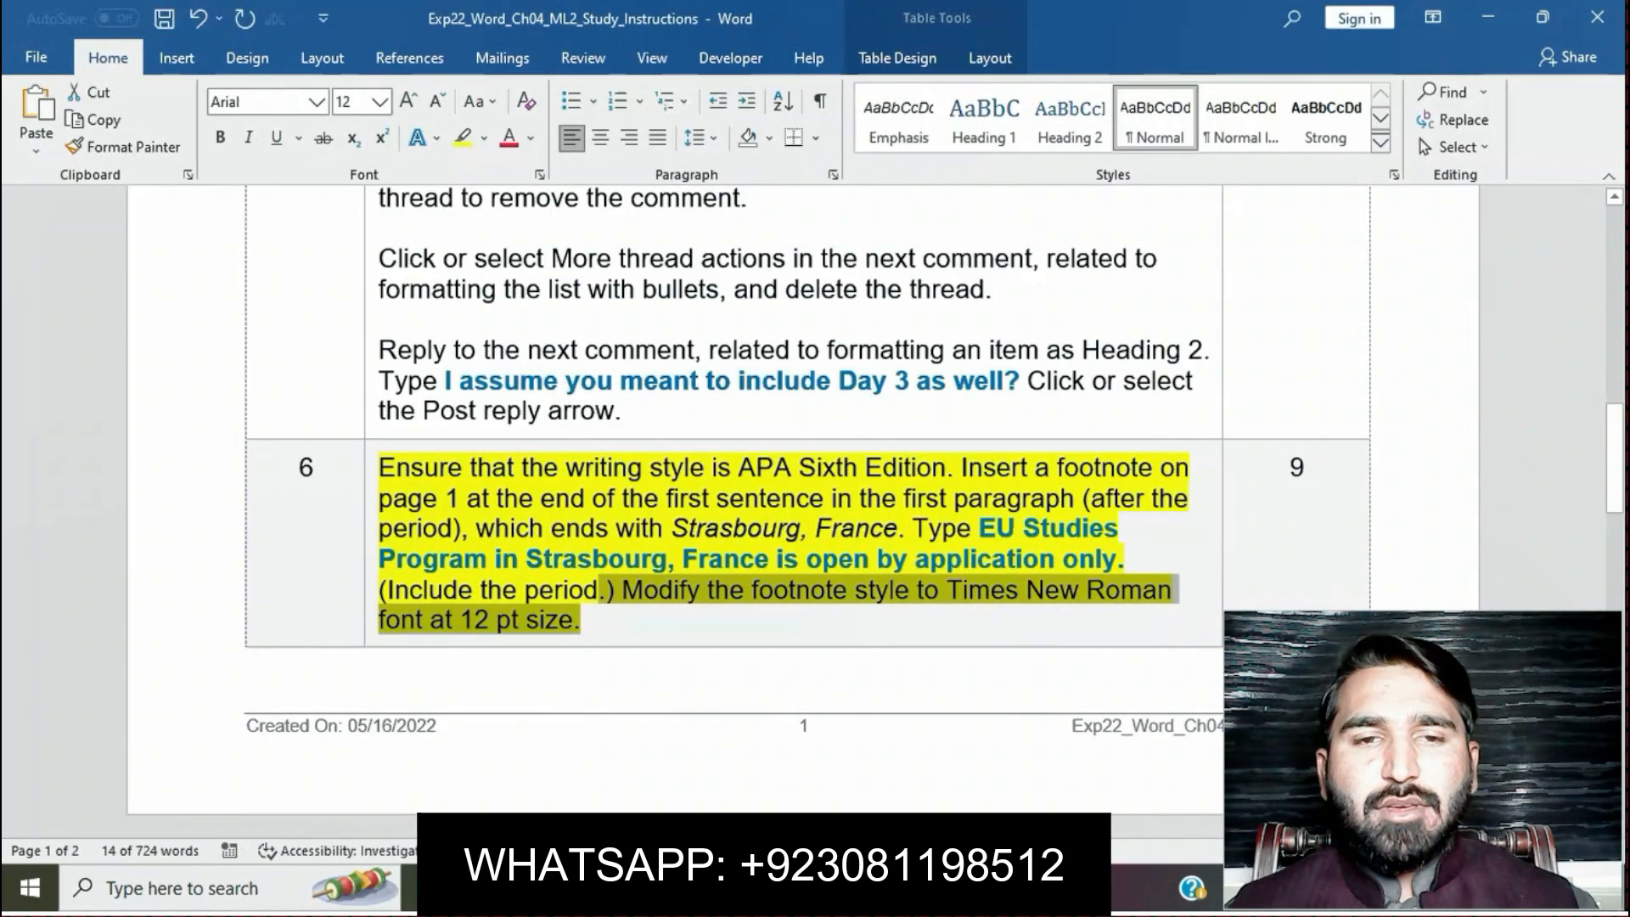